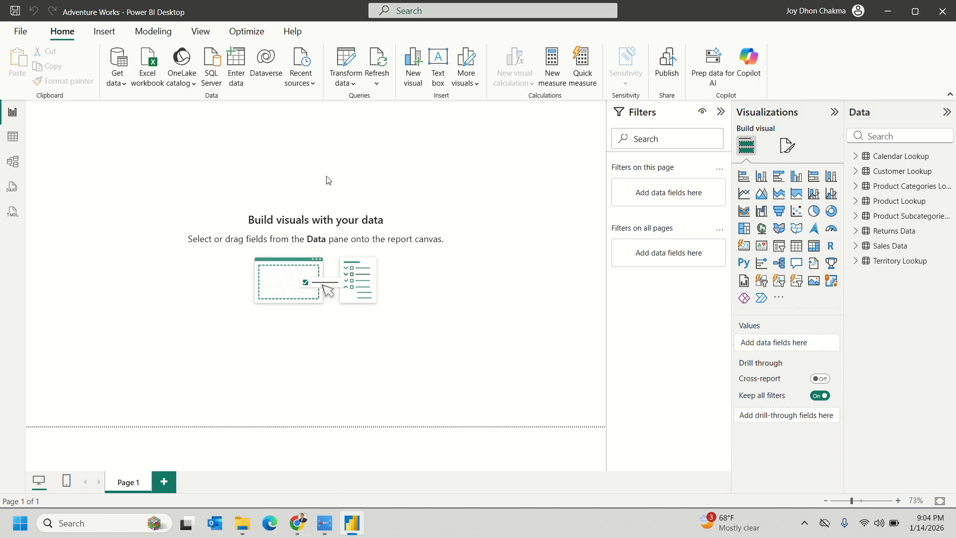
# - Glance at the Get data common sources list, then bring up the Adventure Works project folder
pyautogui.click(119, 80)
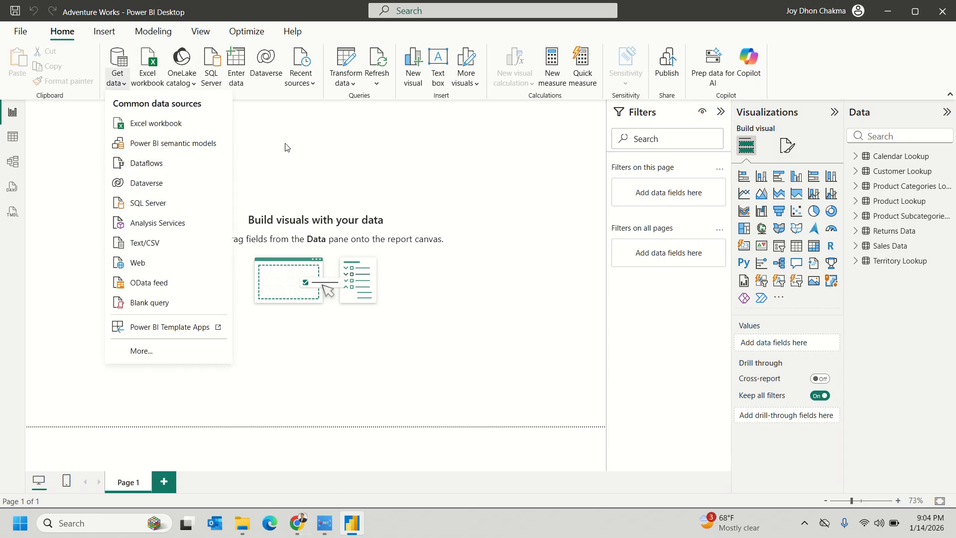
pyautogui.click(333, 176)
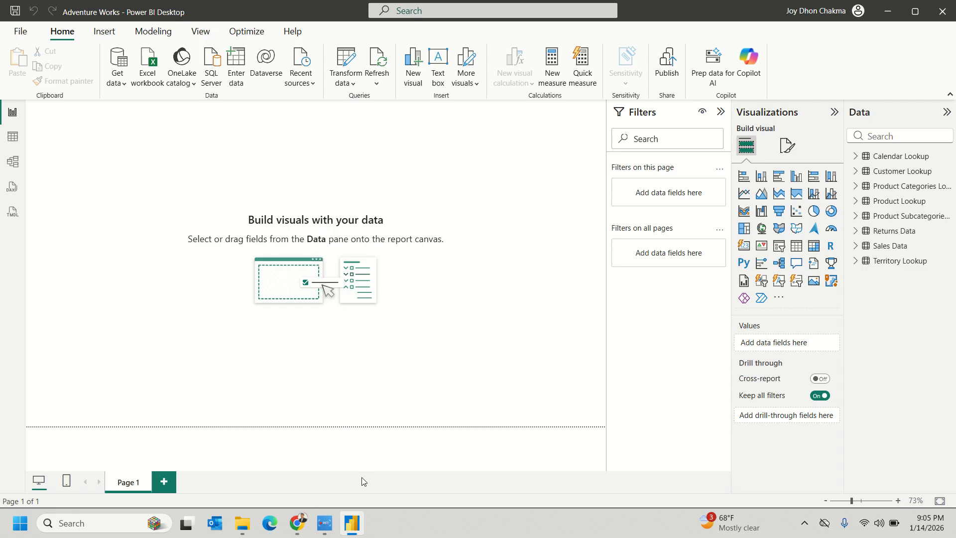
pyautogui.click(242, 524)
pyautogui.click(310, 429)
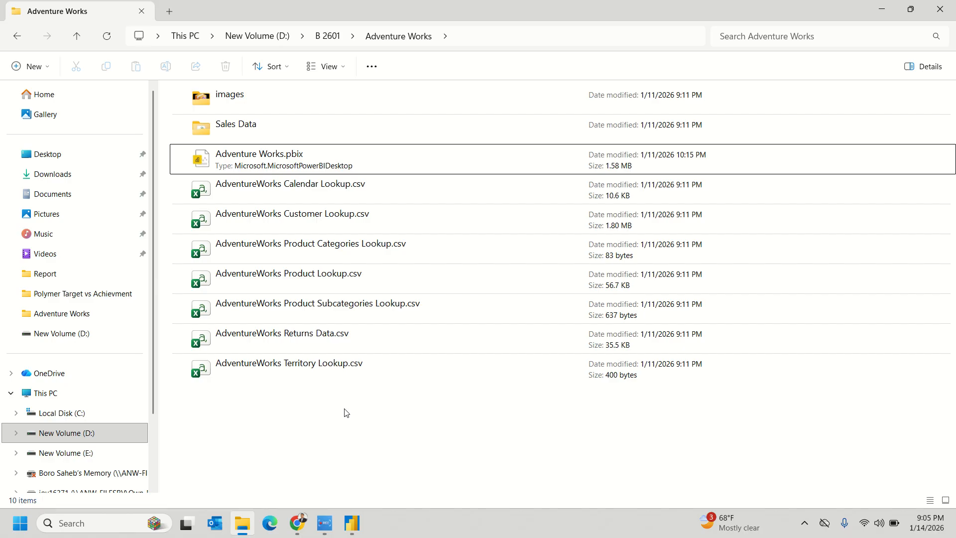
# - Select and deselect Adventure Works.pbix, then minimise the folder window
pyautogui.click(174, 168)
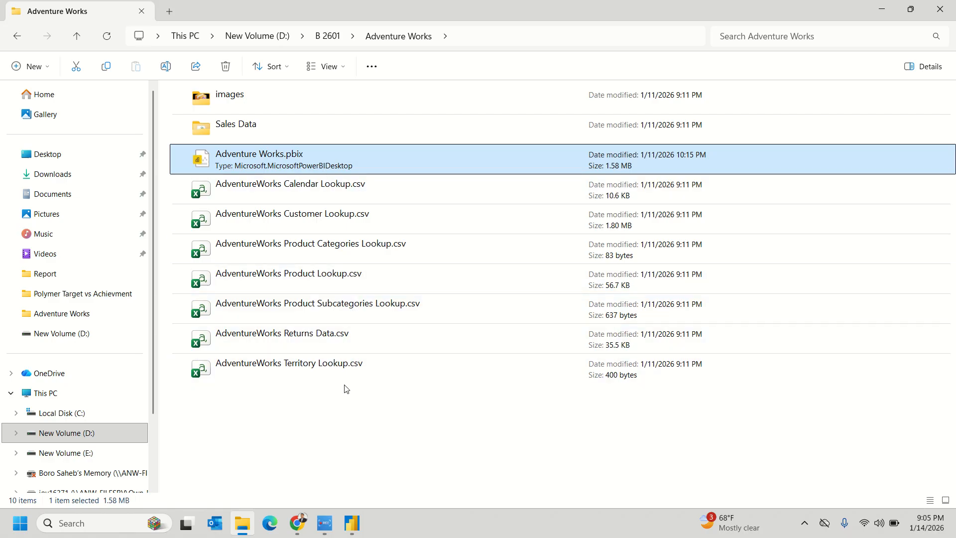
pyautogui.click(332, 431)
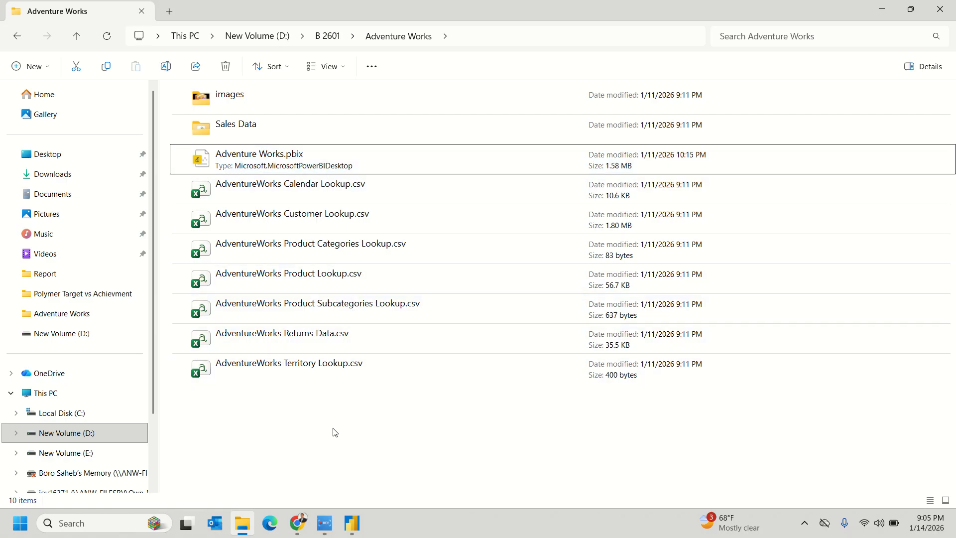
pyautogui.click(877, 8)
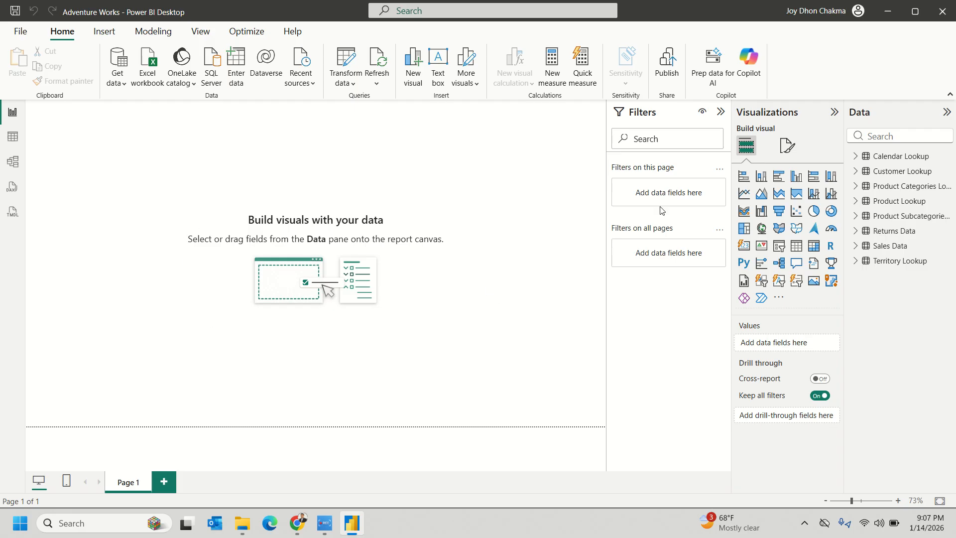
pyautogui.click(856, 170)
pyautogui.click(857, 170)
pyautogui.click(856, 156)
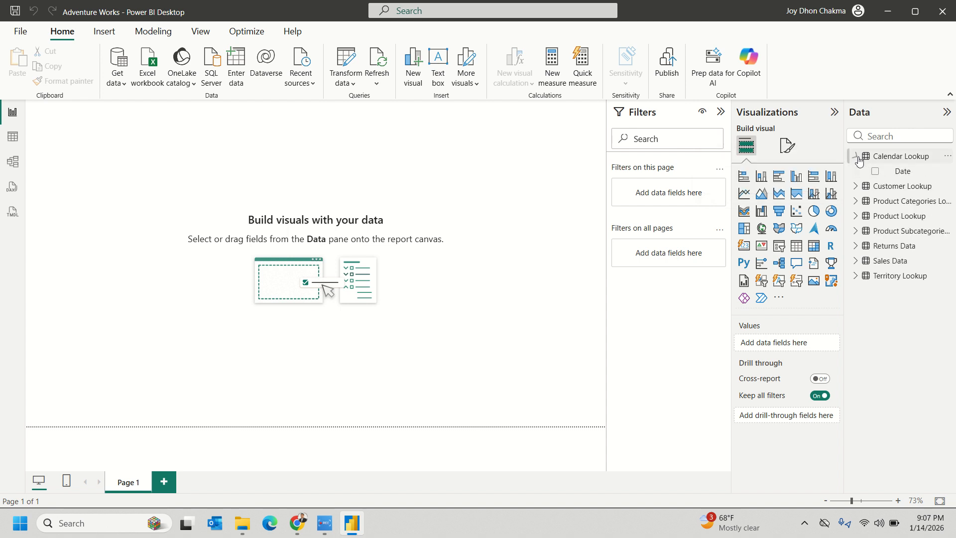
pyautogui.click(857, 156)
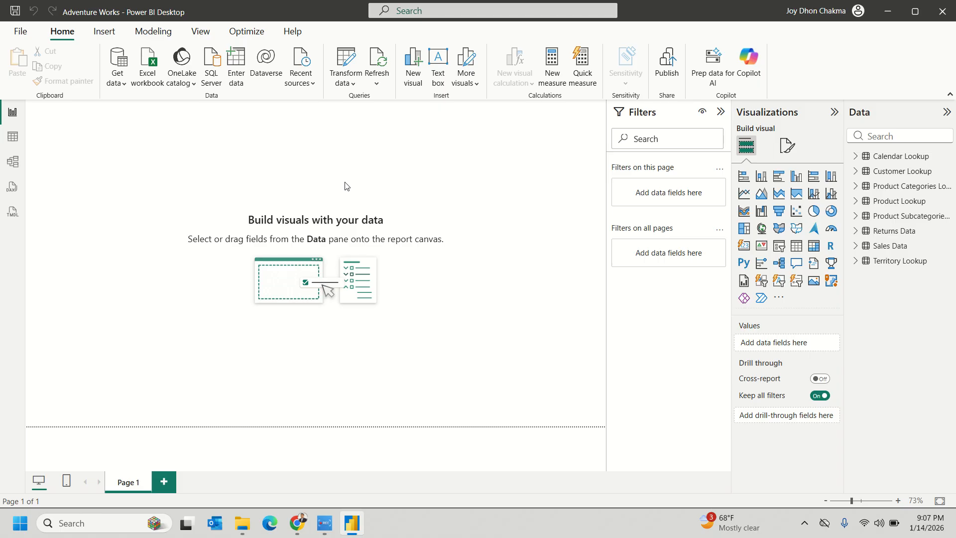
# - In the Adventure Works folder, select the CSV files, subfolders and .pbix file in turn
pyautogui.click(242, 522)
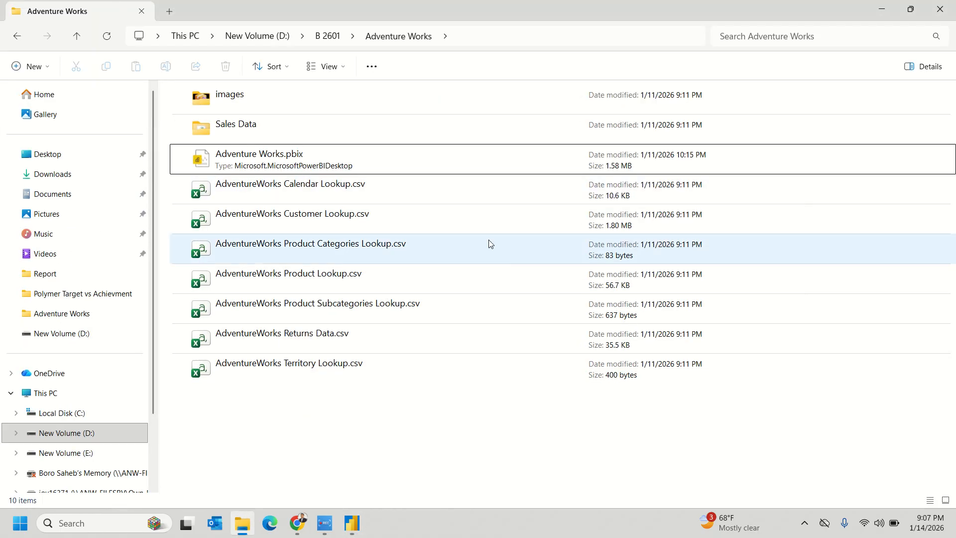
pyautogui.moveTo(250, 391); pyautogui.dragTo(262, 171)
pyautogui.click(236, 109)
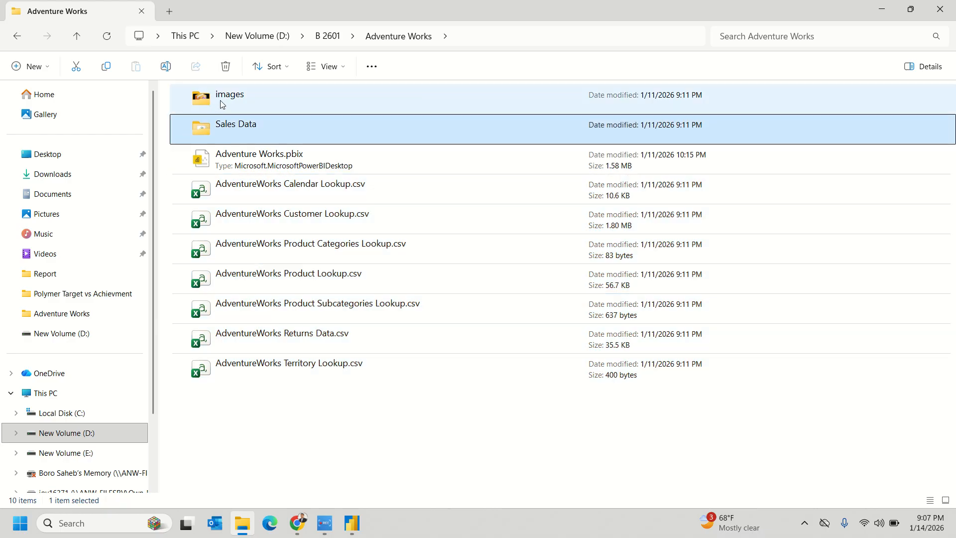
pyautogui.click(267, 128)
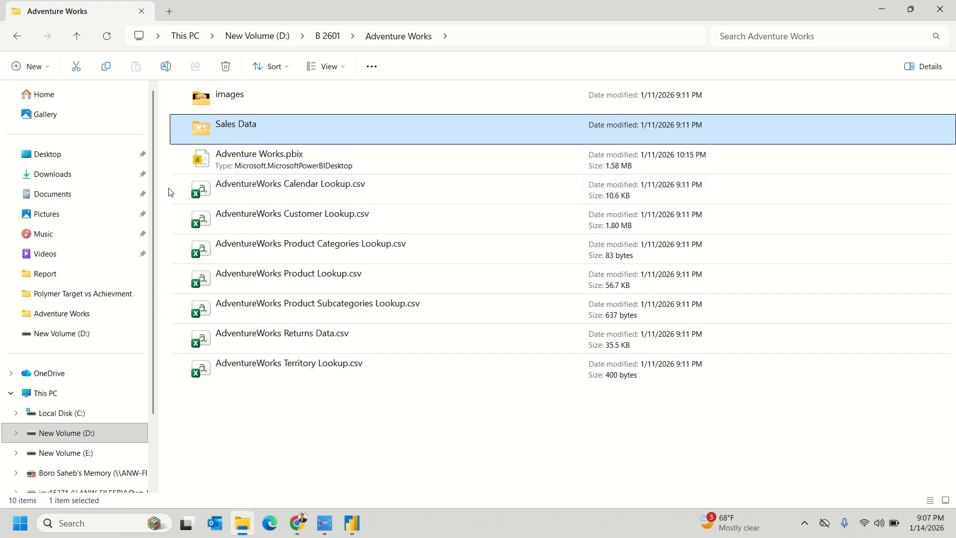
pyautogui.moveTo(173, 193); pyautogui.dragTo(292, 393)
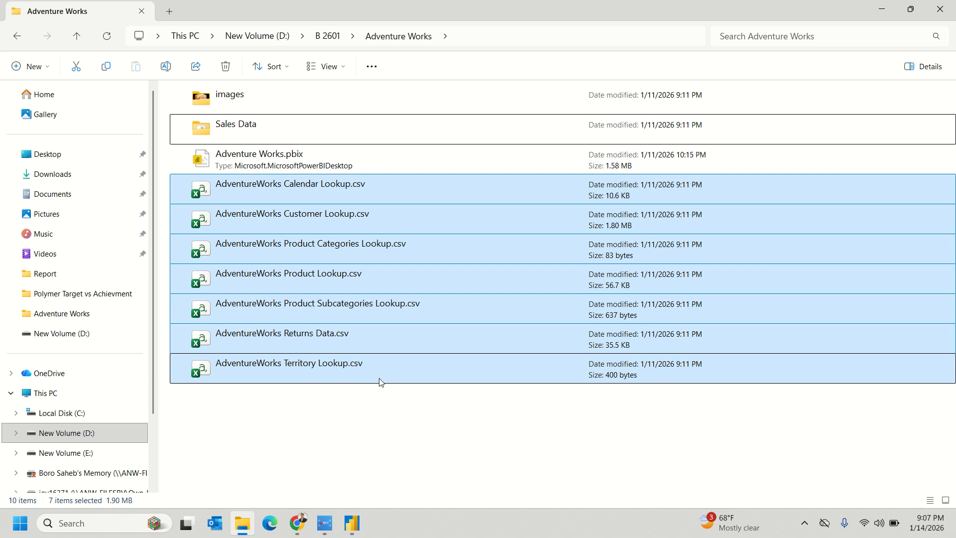
pyautogui.click(318, 411)
pyautogui.moveTo(173, 156); pyautogui.dragTo(247, 159)
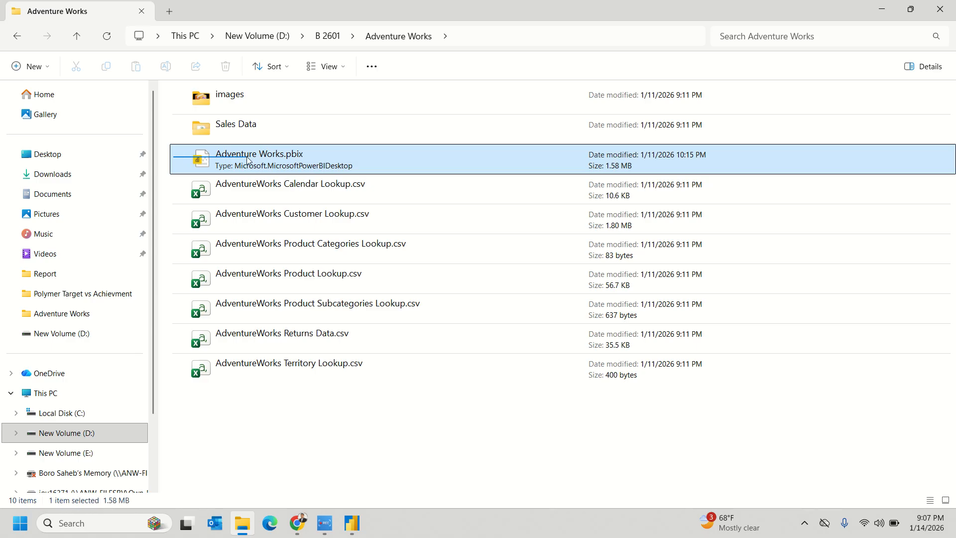
pyautogui.moveTo(176, 184); pyautogui.dragTo(268, 372)
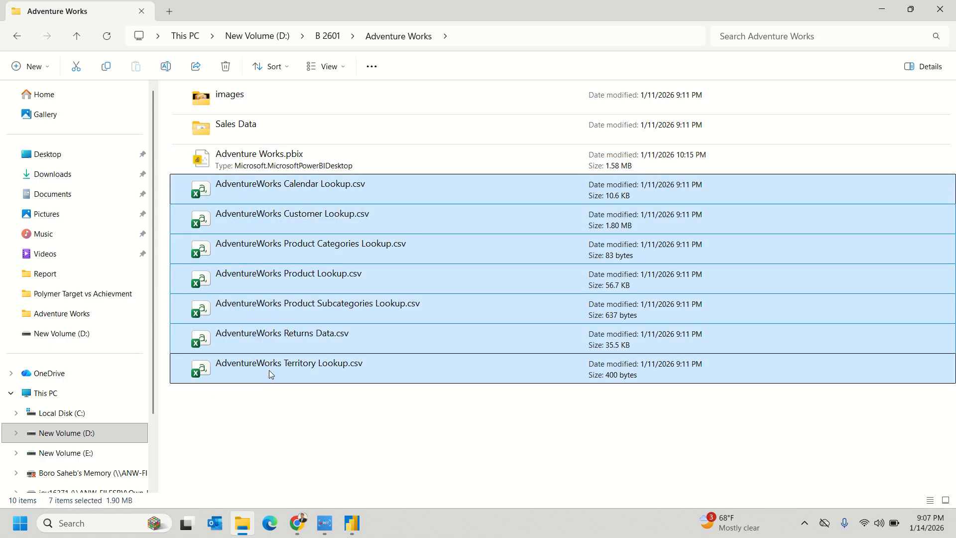
pyautogui.moveTo(282, 396); pyautogui.dragTo(288, 123)
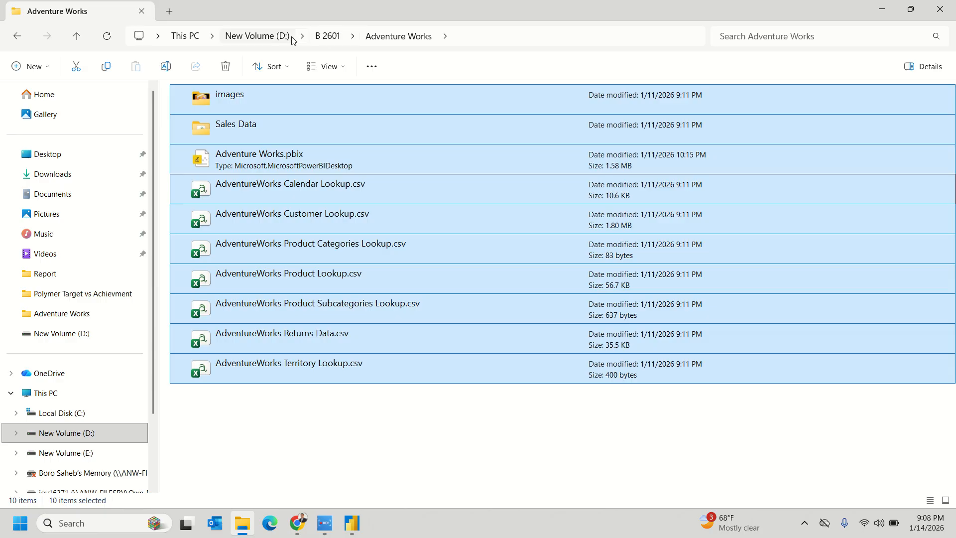
# - View the folder's full path in the address bar, clear the selection, and minimise the window
pyautogui.click(473, 37)
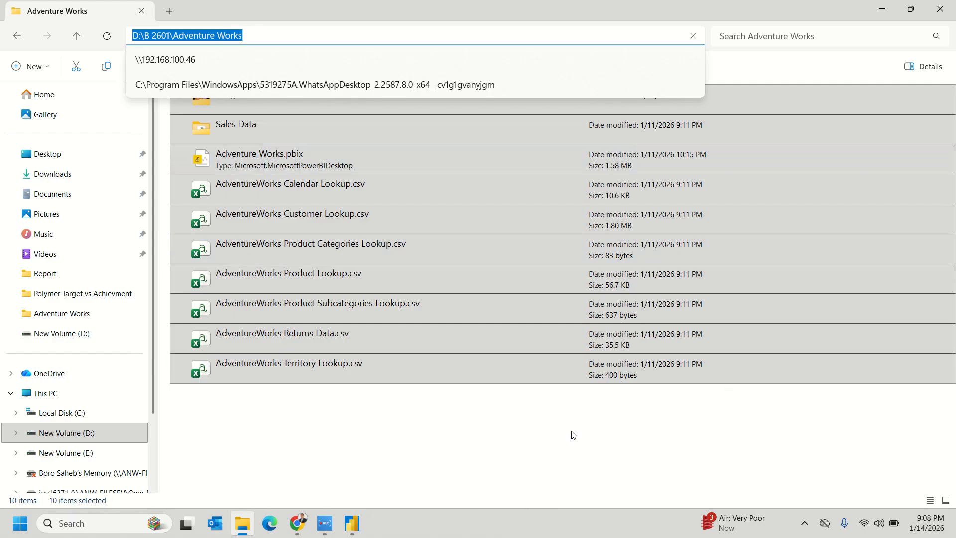
pyautogui.click(545, 435)
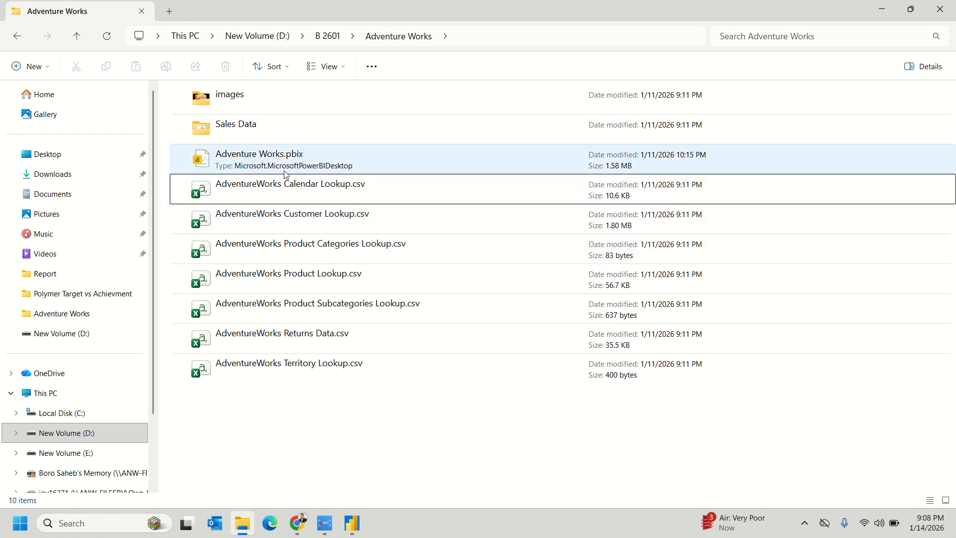
pyautogui.click(292, 170)
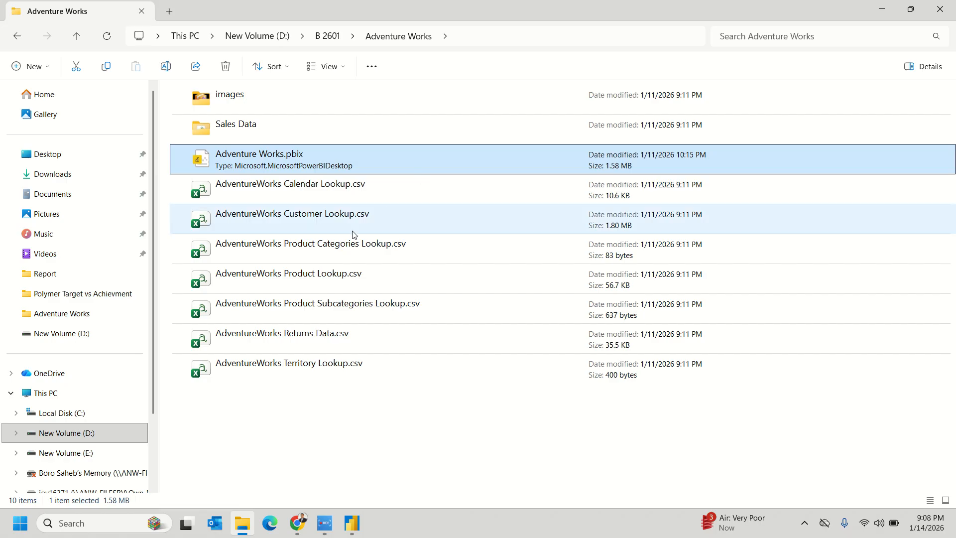
pyautogui.moveTo(270, 416); pyautogui.dragTo(291, 196)
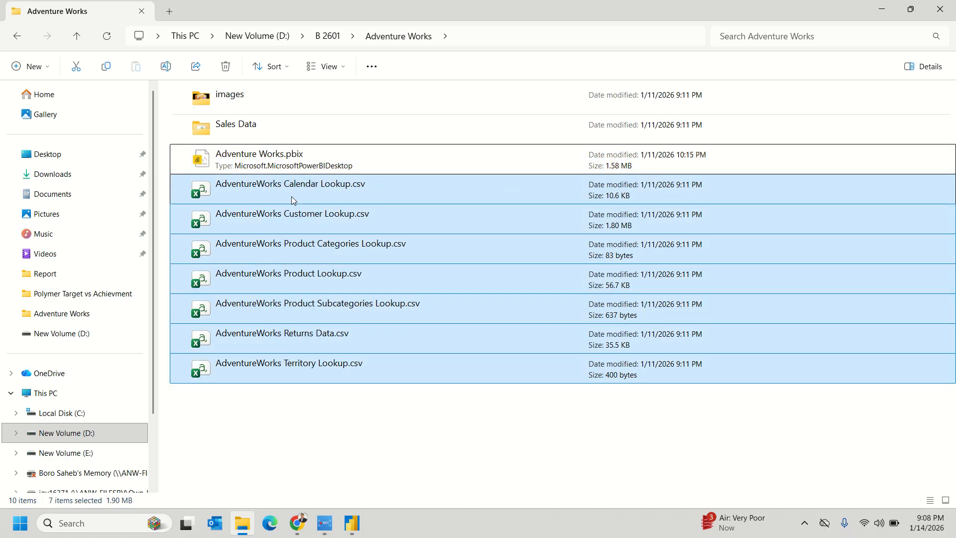
pyautogui.click(474, 32)
pyautogui.click(474, 35)
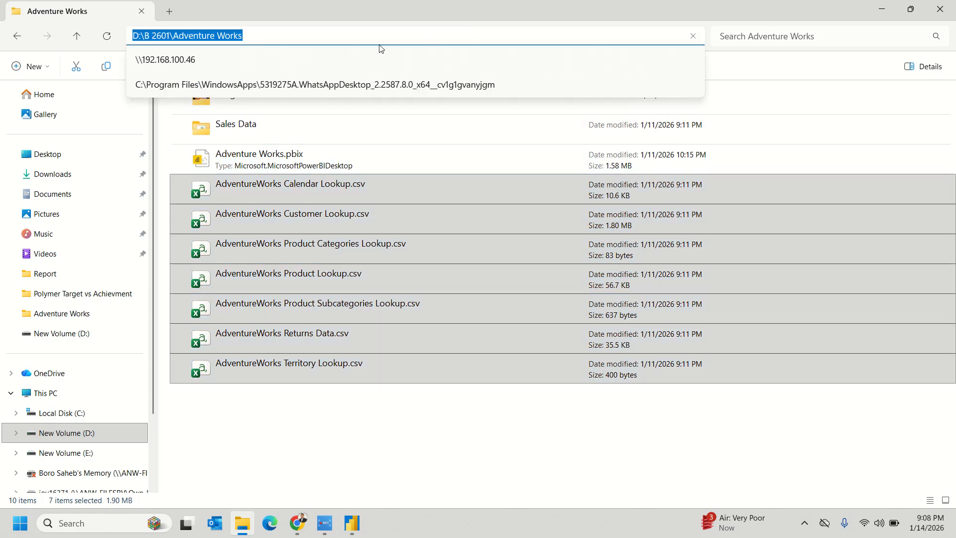
pyautogui.click(327, 446)
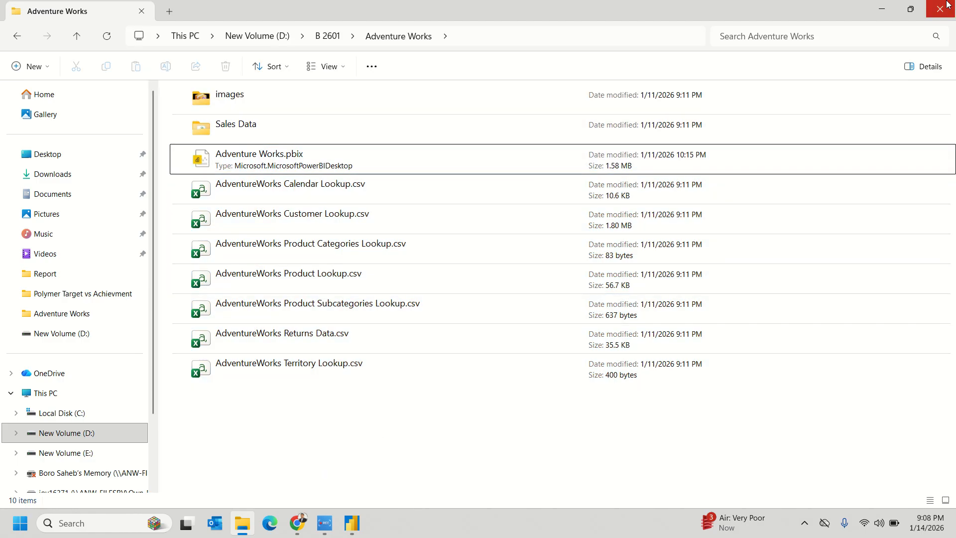
pyautogui.click(881, 4)
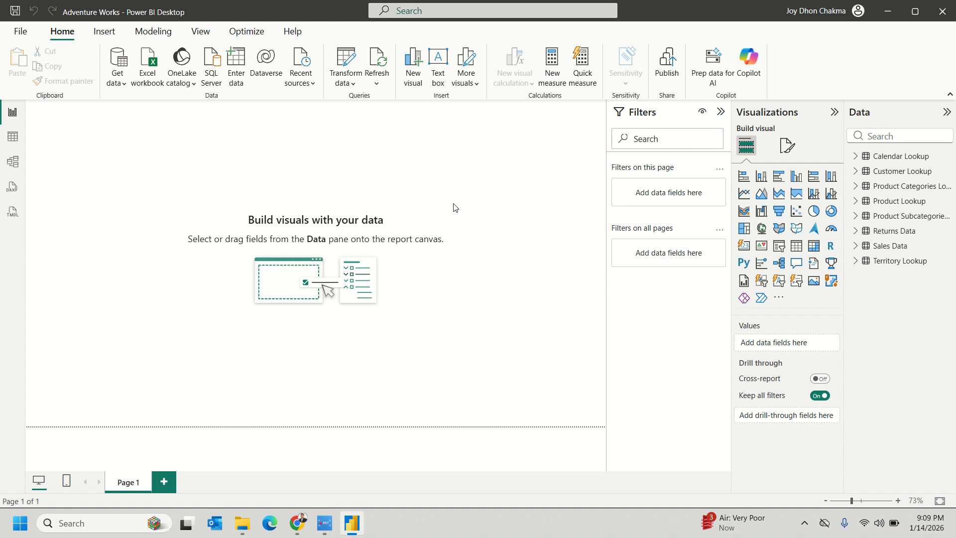
# - Open Data source settings from the Transform data dropdown
pyautogui.click(348, 90)
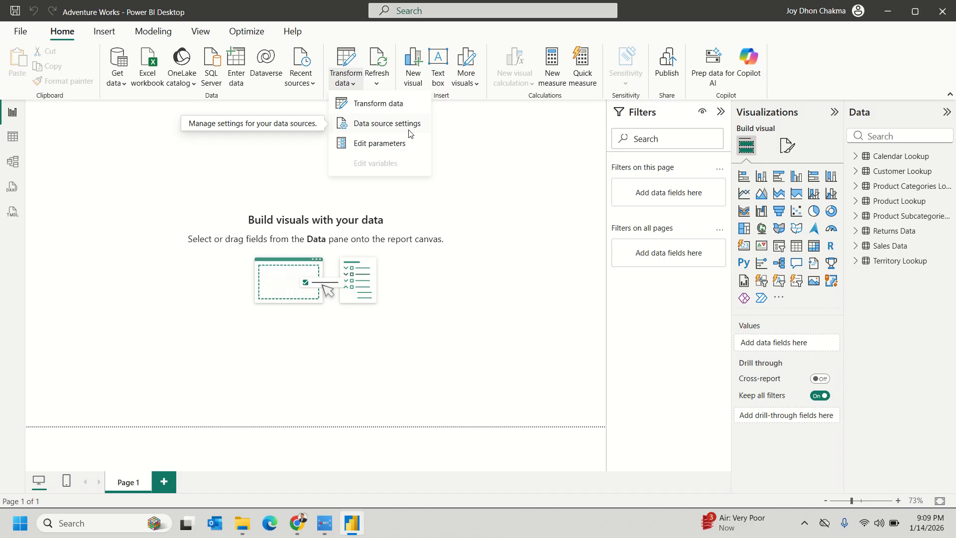
pyautogui.click(370, 124)
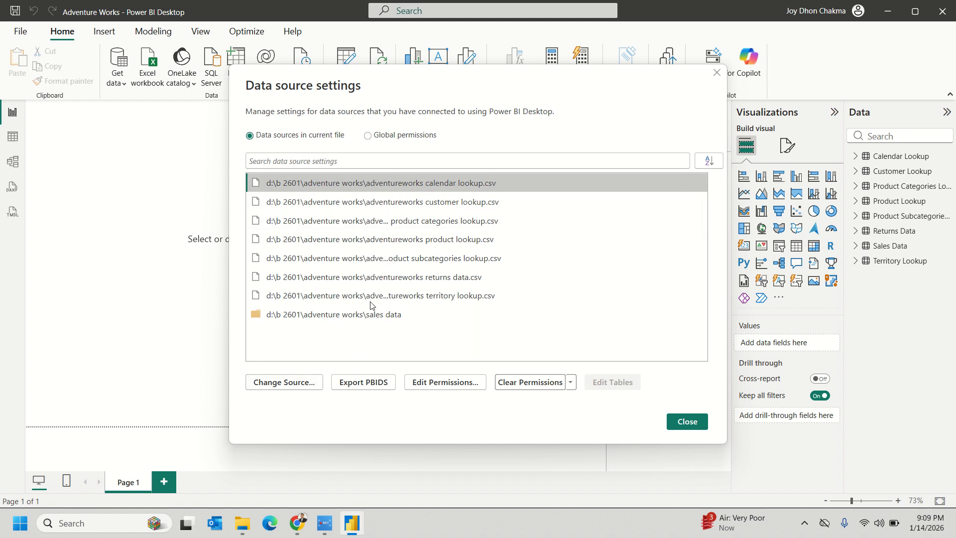
# - Review the customer, product categories, product, returns and calendar lookup sources
pyautogui.click(437, 204)
pyautogui.click(432, 222)
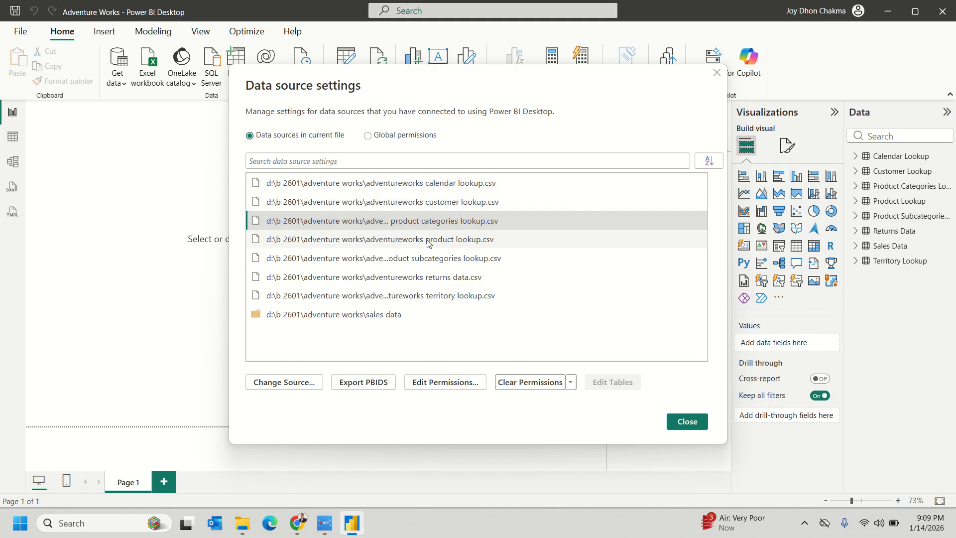
pyautogui.click(428, 243)
pyautogui.click(416, 279)
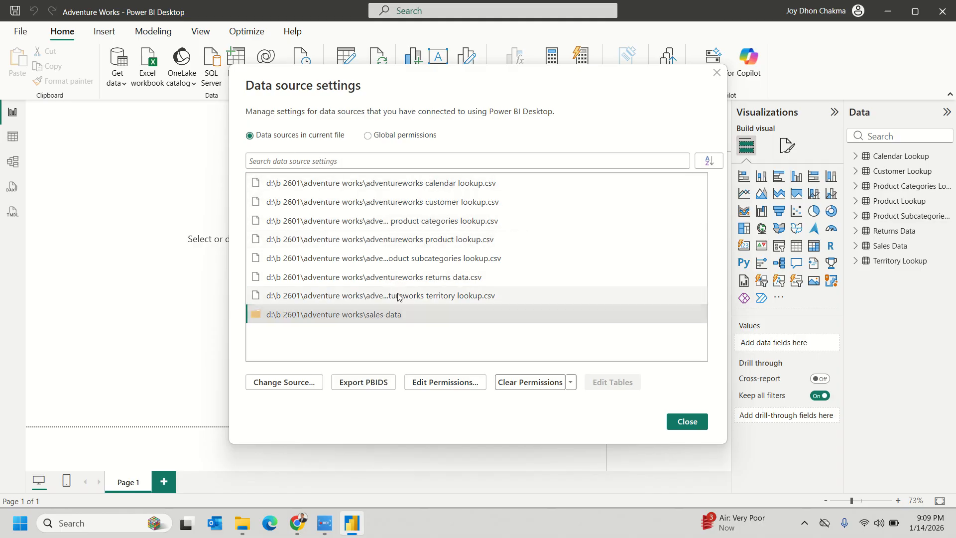
pyautogui.click(422, 247)
pyautogui.click(442, 203)
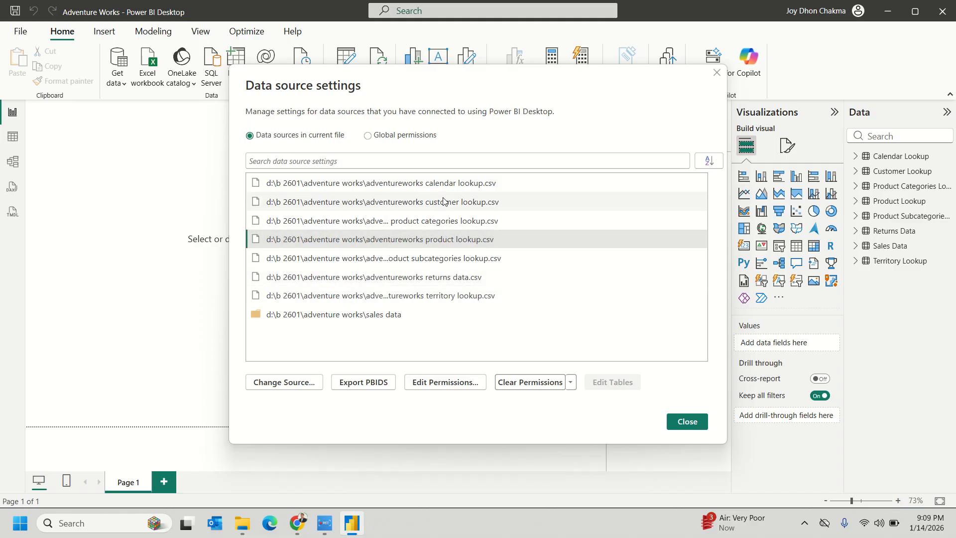
pyautogui.click(376, 186)
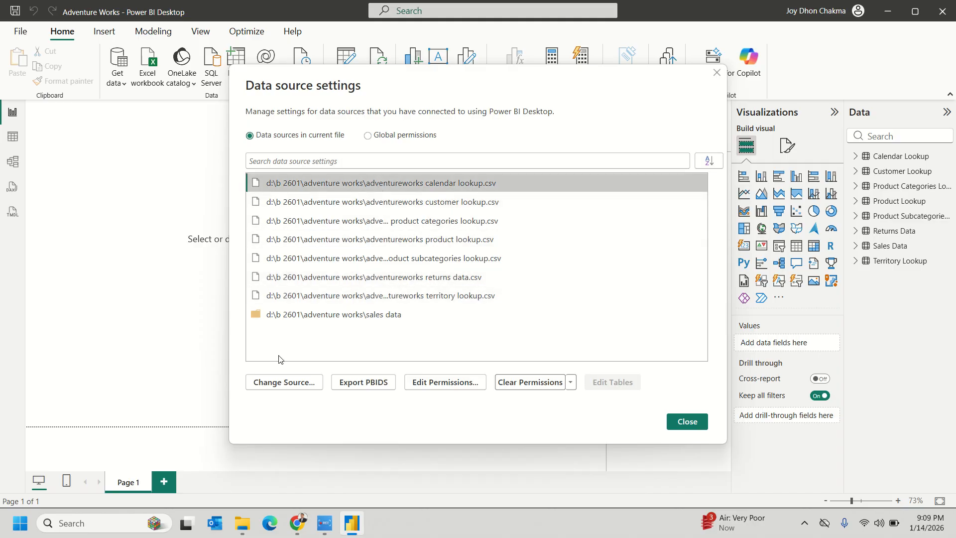
pyautogui.click(290, 386)
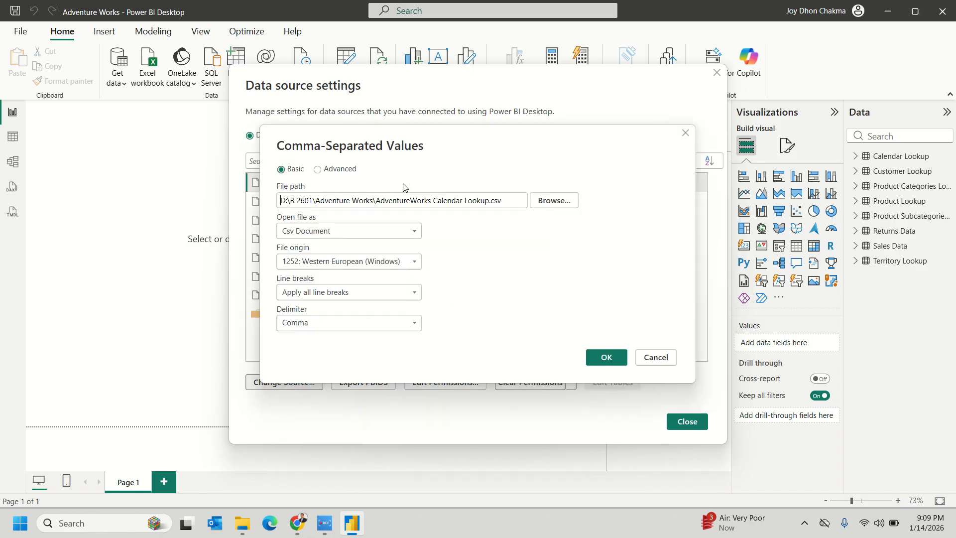
pyautogui.click(563, 202)
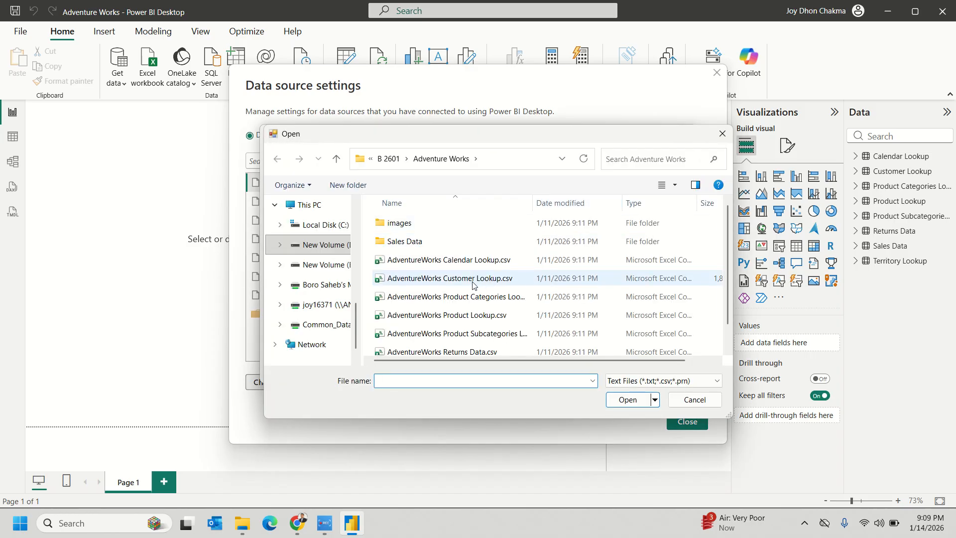
pyautogui.doubleClick(480, 261)
pyautogui.click(610, 357)
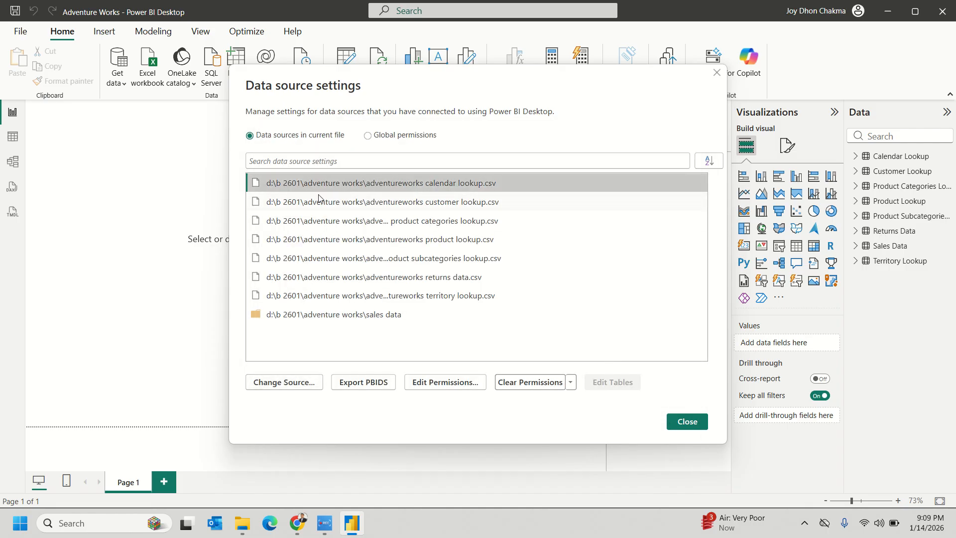
pyautogui.click(284, 315)
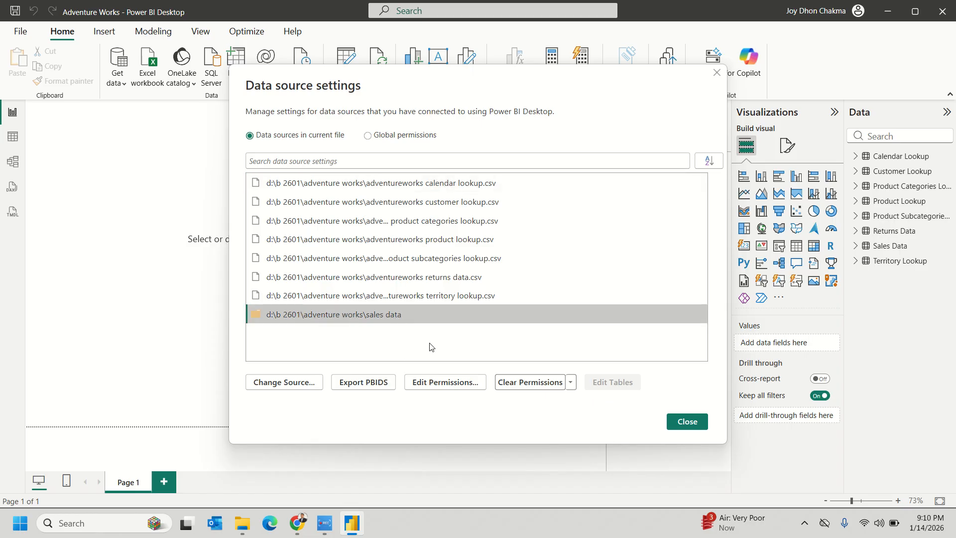
# - Close Data source settings and bring up the Get data common sources list
pyautogui.click(685, 422)
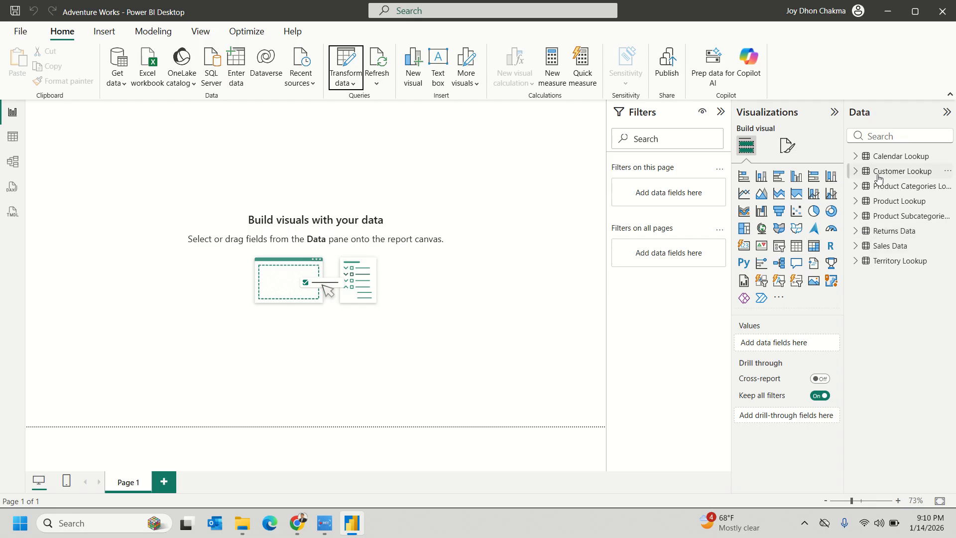
pyautogui.click(213, 147)
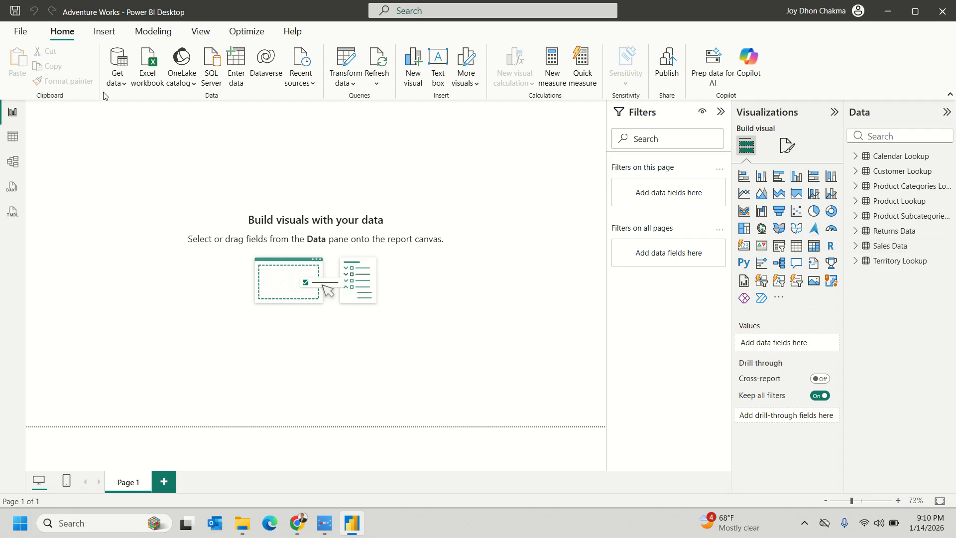
pyautogui.click(118, 87)
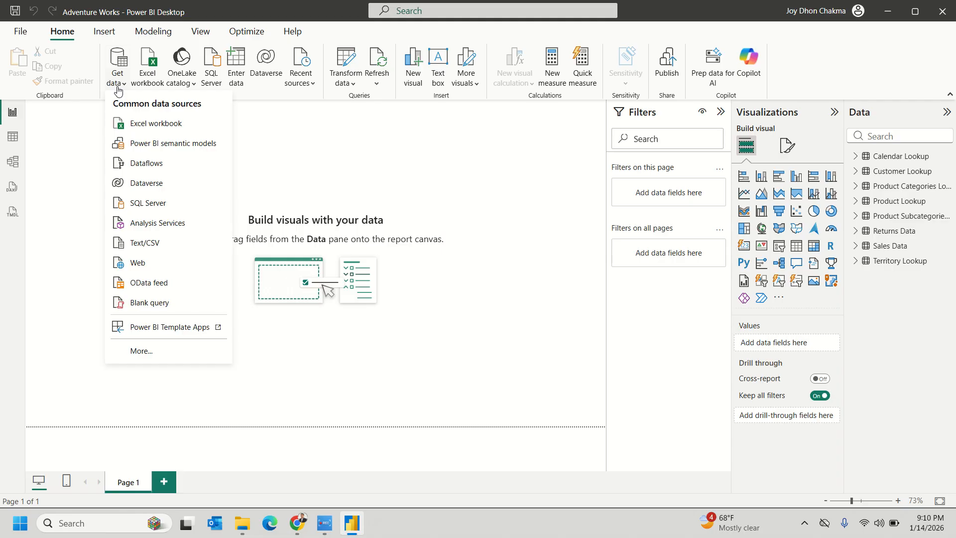
# - Open the full Get Data connector list via More..., then switch to Chrome
pyautogui.click(147, 353)
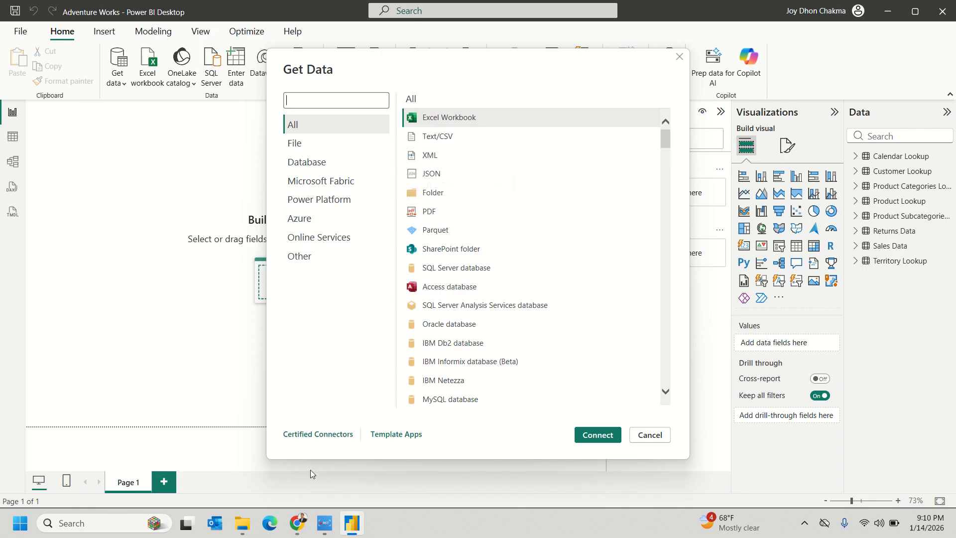
pyautogui.click(296, 521)
# - Search the web for 'free api with data' in a new Chrome tab
pyautogui.click(239, 393)
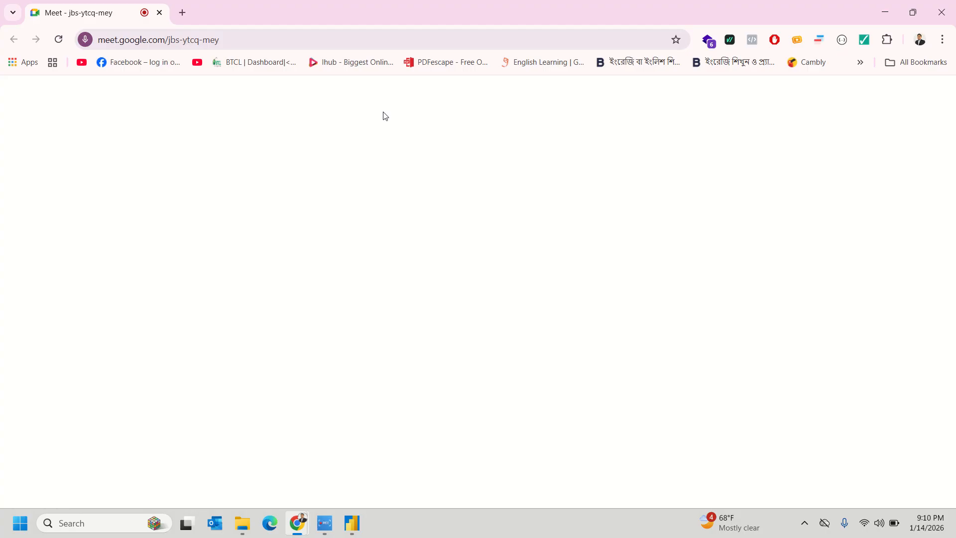
pyautogui.click(183, 13)
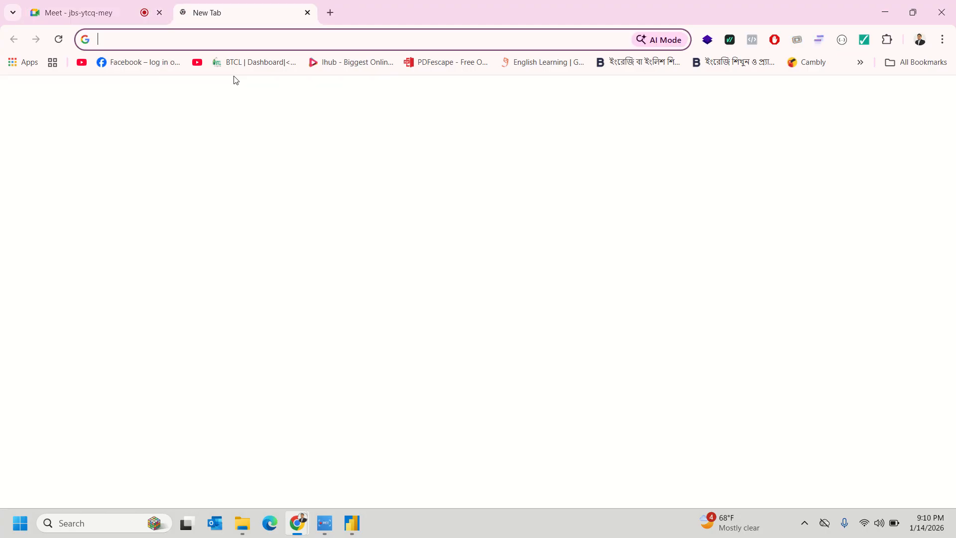
pyautogui.write('free api w')
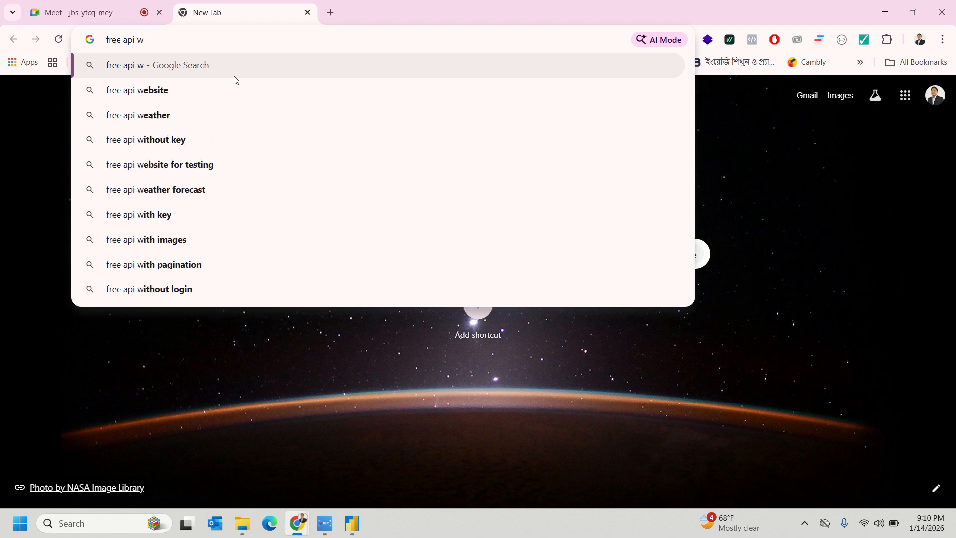
pyautogui.press('BackSpace')
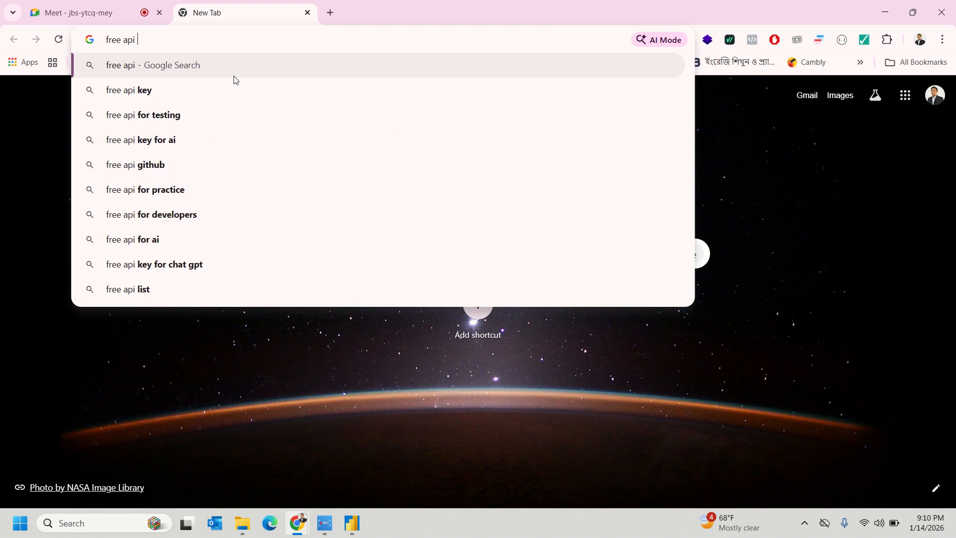
pyautogui.write('tih data')
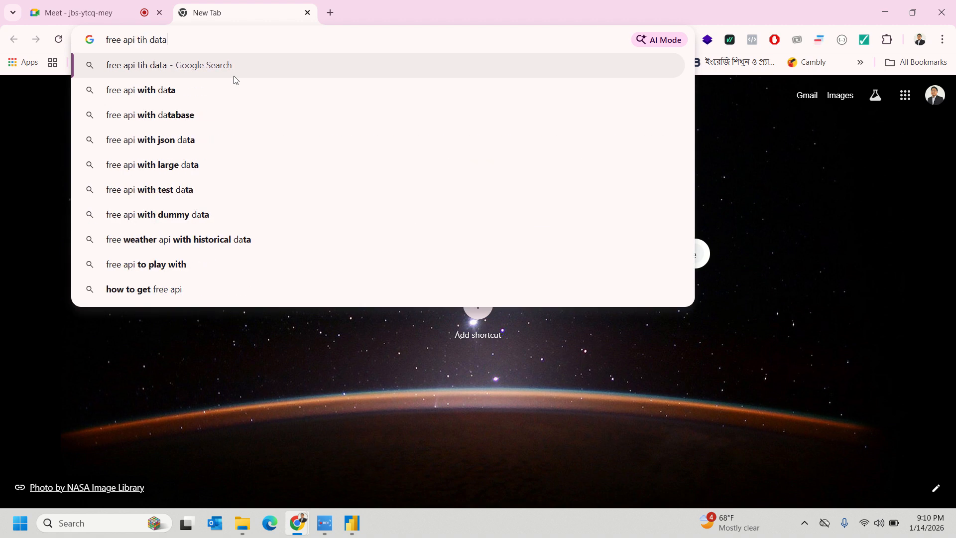
pyautogui.press('Return')
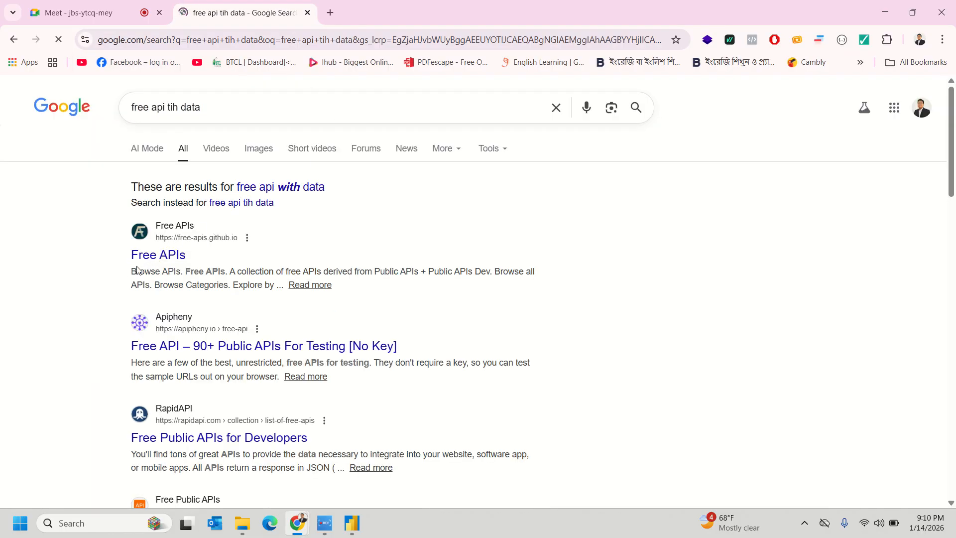
# - On the Apipheny free public APIs page, copy the CoinDesk sample URL and minimise Chrome
pyautogui.scroll(-2, 426, 264)
pyautogui.scroll(1, 426, 264)
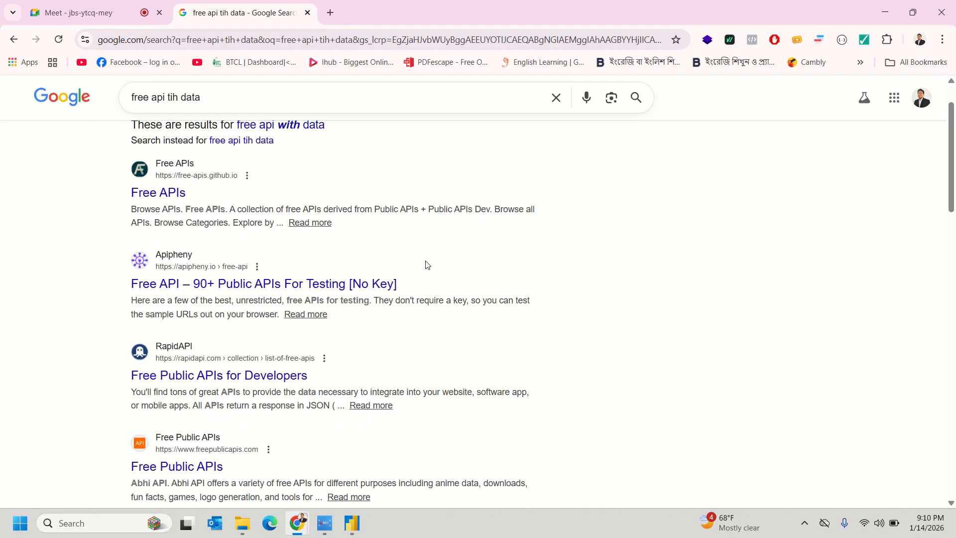
pyautogui.click(222, 284)
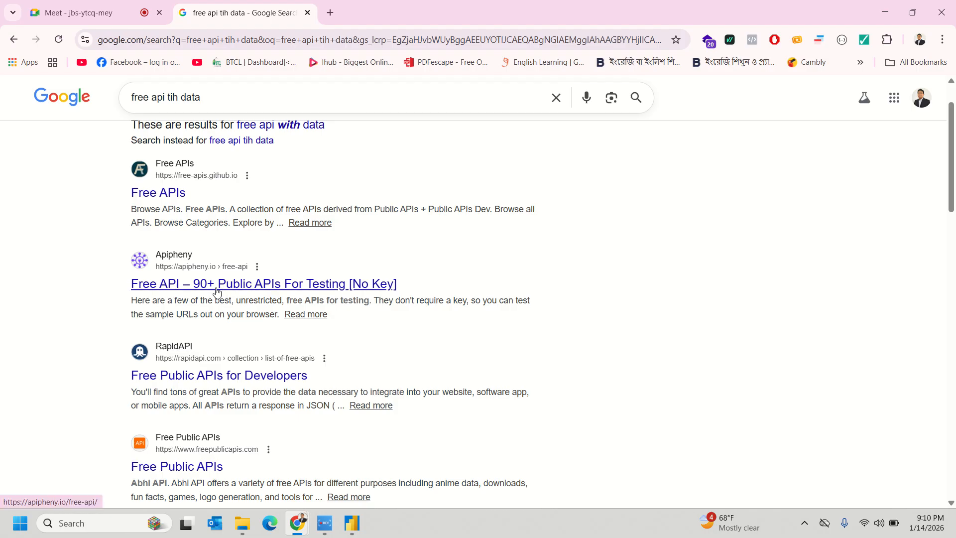
pyautogui.scroll(-10, 557, 267)
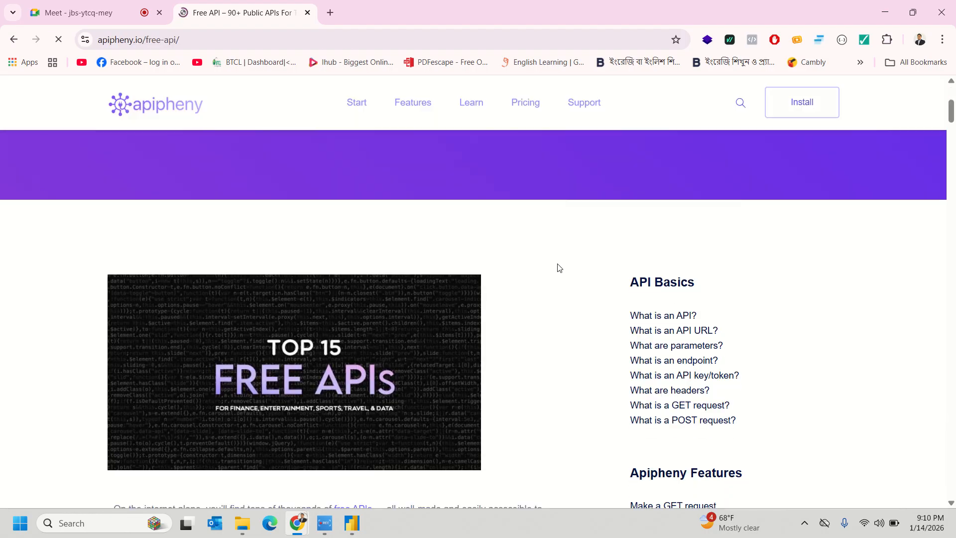
pyautogui.scroll(-2, 565, 261)
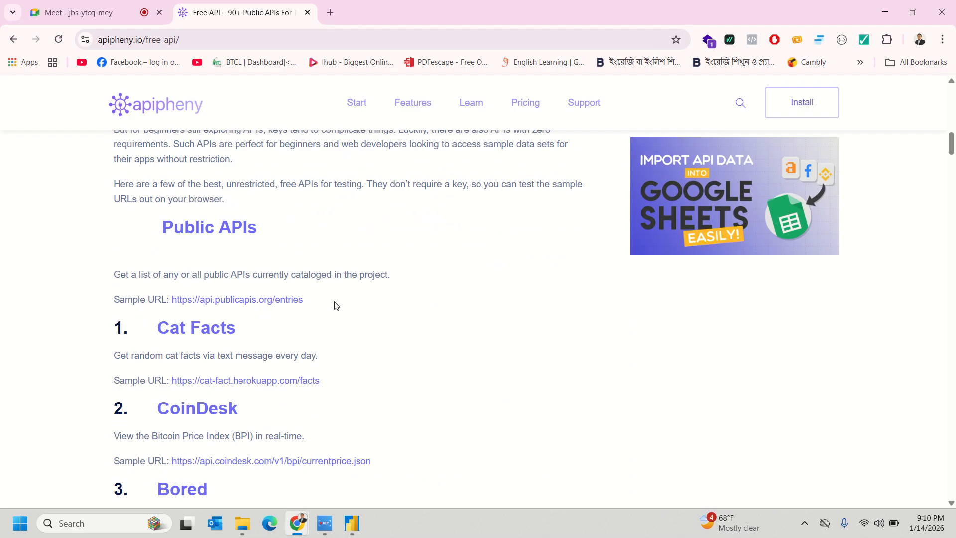
pyautogui.scroll(-3, 305, 305)
pyautogui.scroll(1, 236, 283)
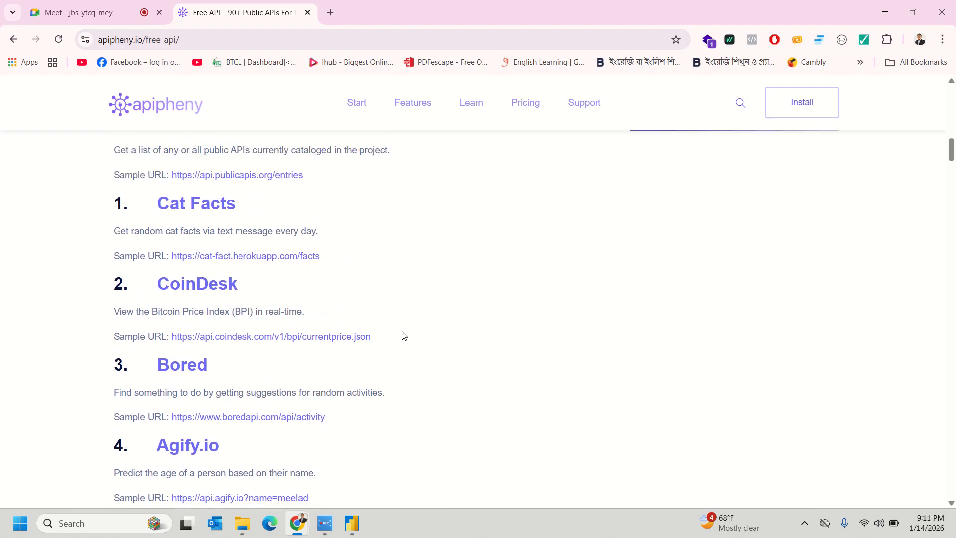
pyautogui.moveTo(394, 337); pyautogui.dragTo(172, 336)
pyautogui.hotkey('ctrl', 'c')
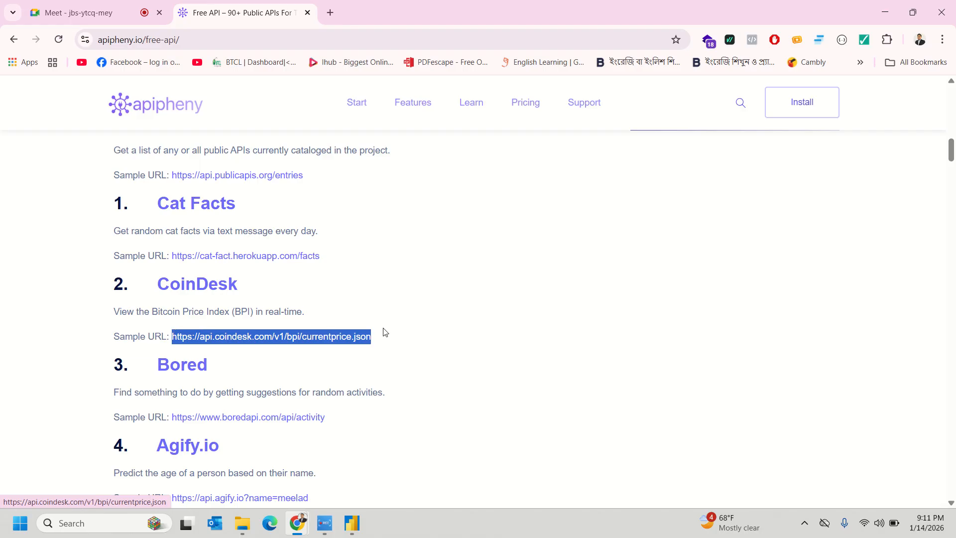
pyautogui.click(440, 316)
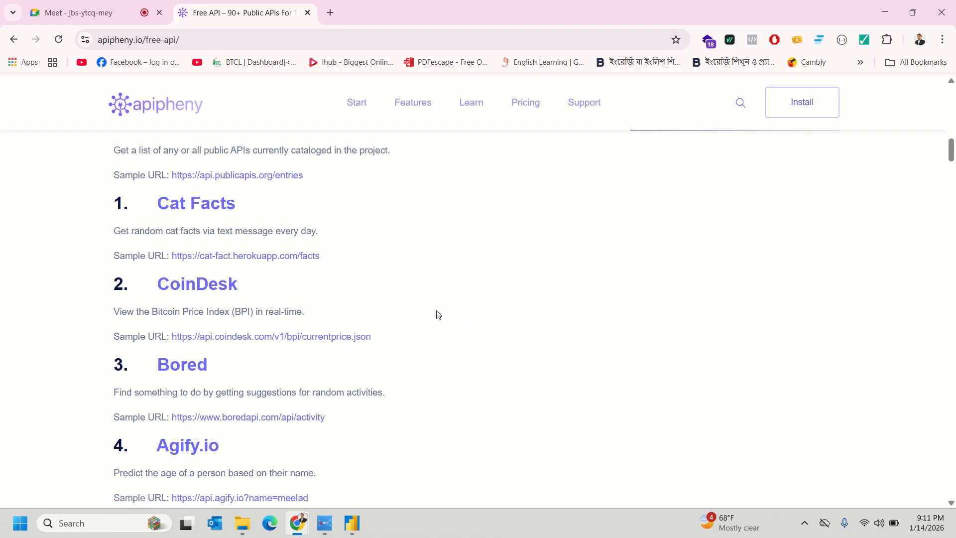
pyautogui.click(885, 12)
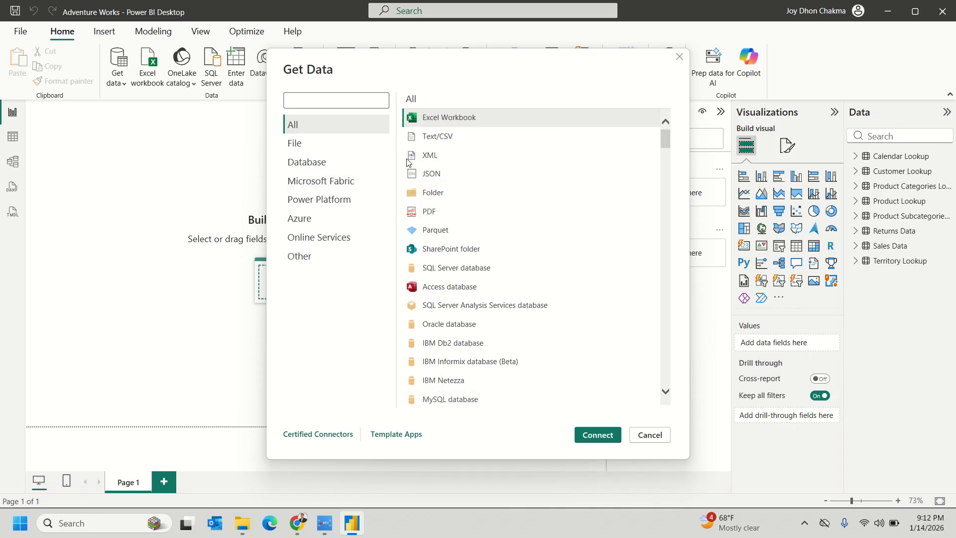
# - Browse the File, Database, Microsoft Fabric and Other categories, then connect with the Web connector
pyautogui.click(305, 145)
pyautogui.click(313, 162)
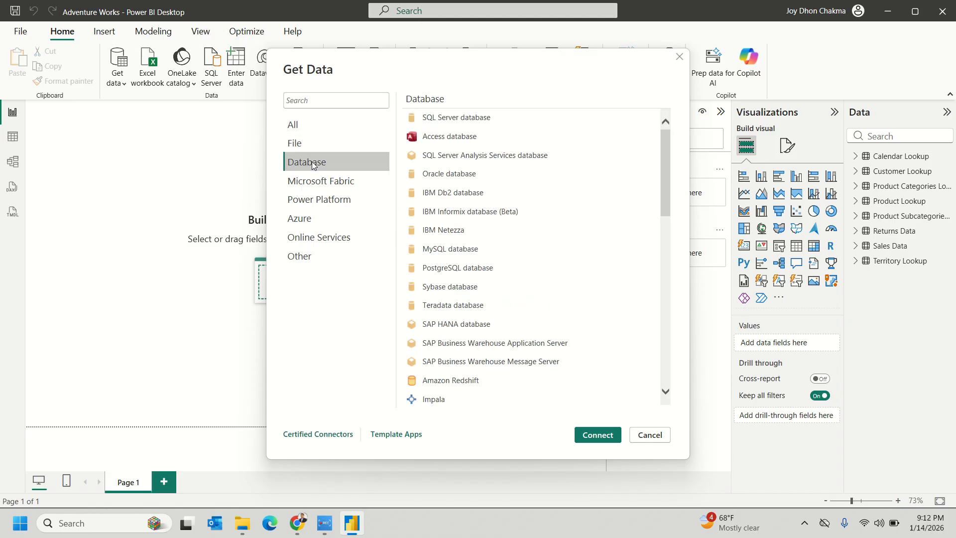
pyautogui.click(312, 181)
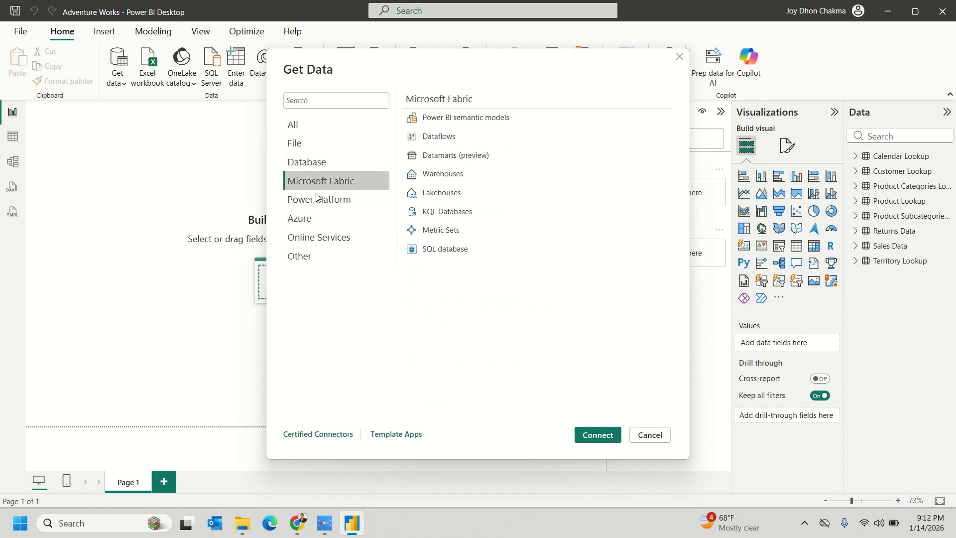
pyautogui.click(315, 258)
pyautogui.click(431, 120)
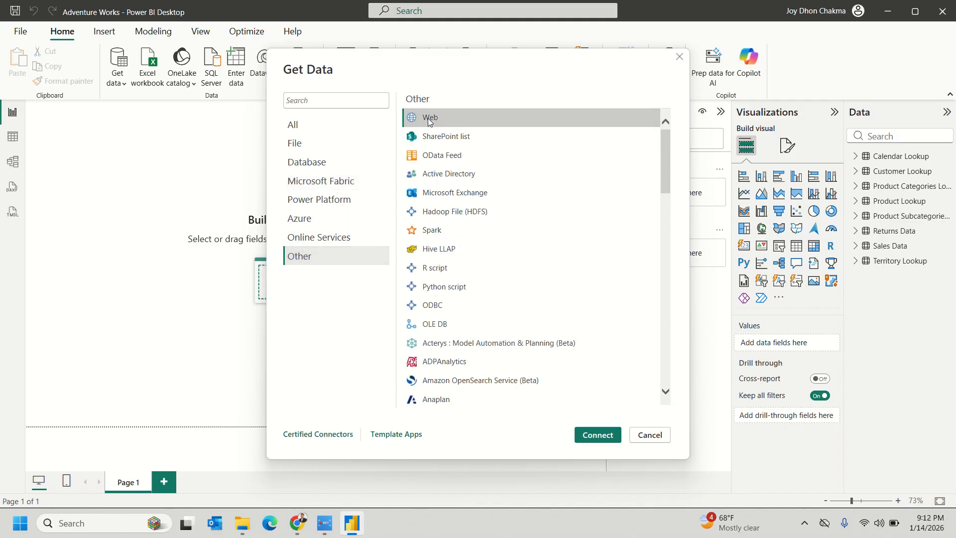
pyautogui.click(604, 438)
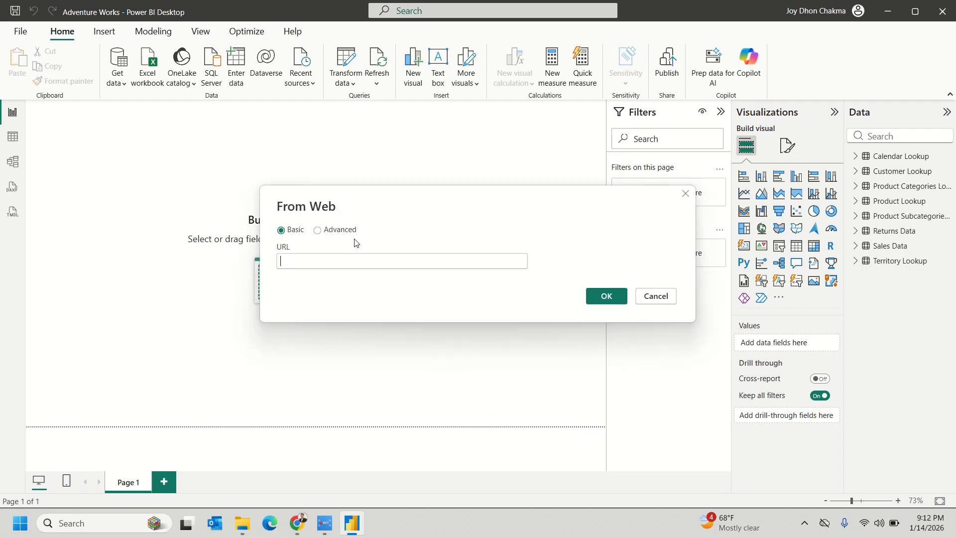
# - Paste the CoinDesk URL into From Web and connect with Anonymous access
pyautogui.click(347, 263)
pyautogui.hotkey('ctrl', 'v')
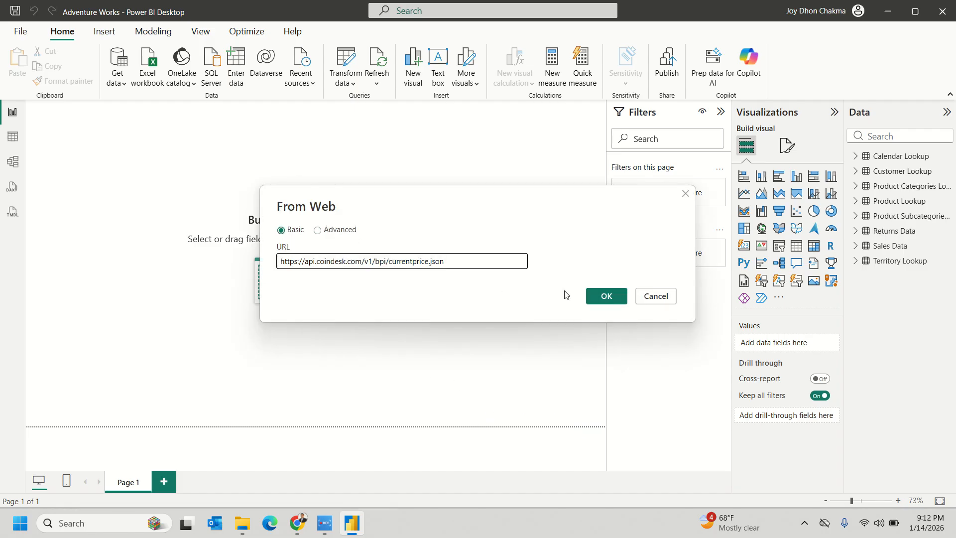
pyautogui.click(603, 296)
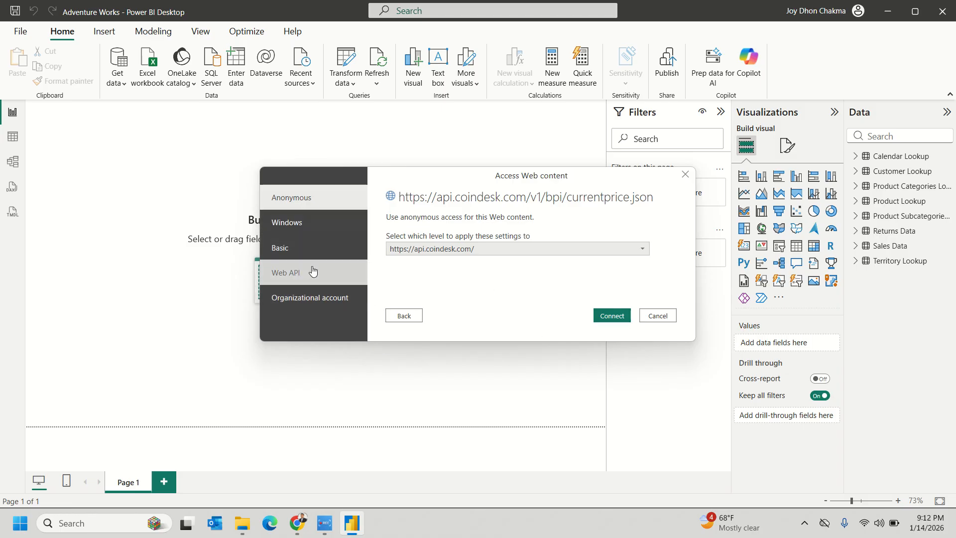
pyautogui.click(621, 317)
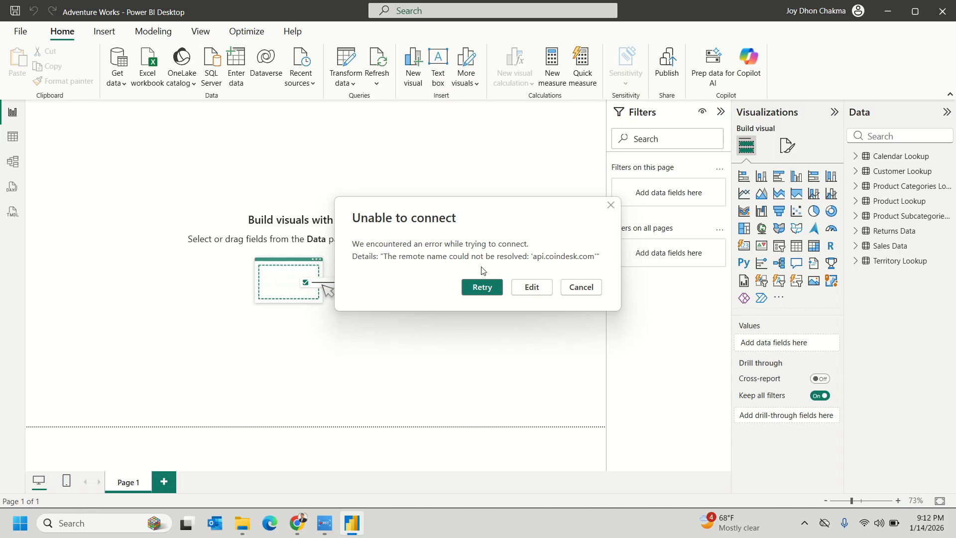
# - After the api.coindesk.com resolution error, resubmit and retry, then cancel and return to Chrome
pyautogui.click(529, 288)
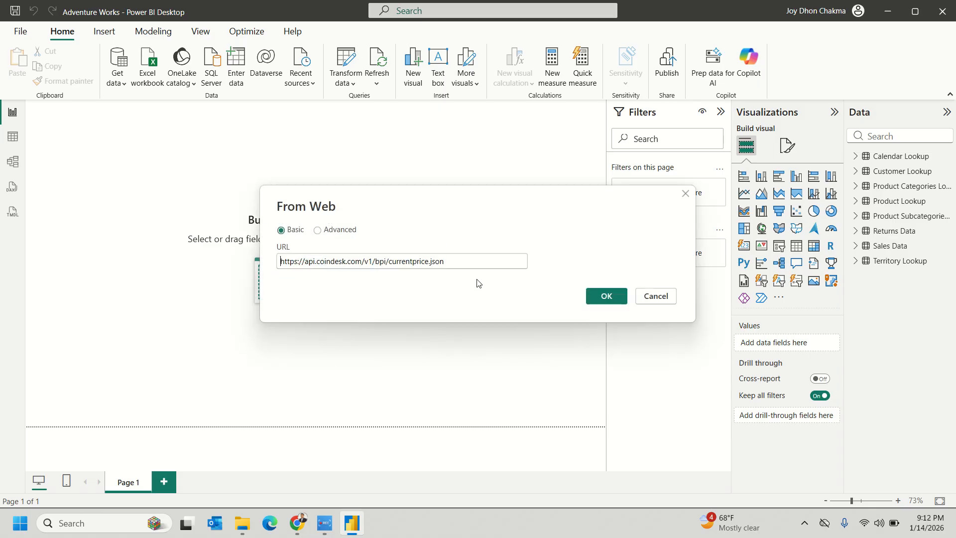
pyautogui.click(606, 296)
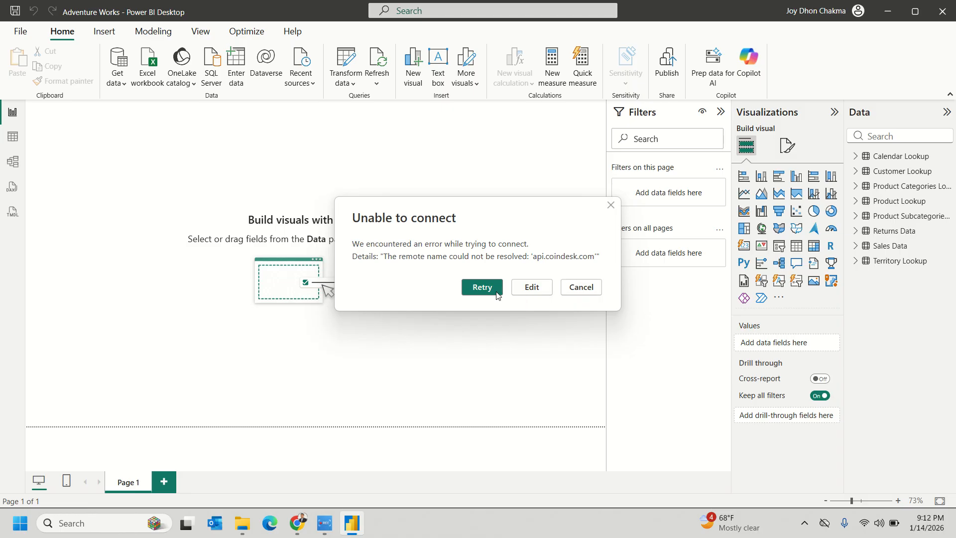
pyautogui.click(494, 290)
pyautogui.click(575, 290)
pyautogui.click(117, 79)
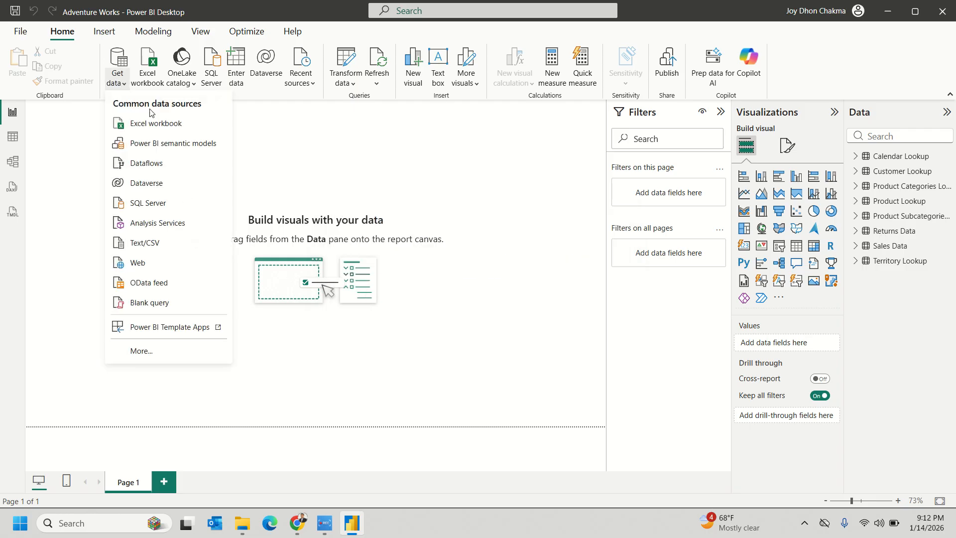
pyautogui.click(425, 418)
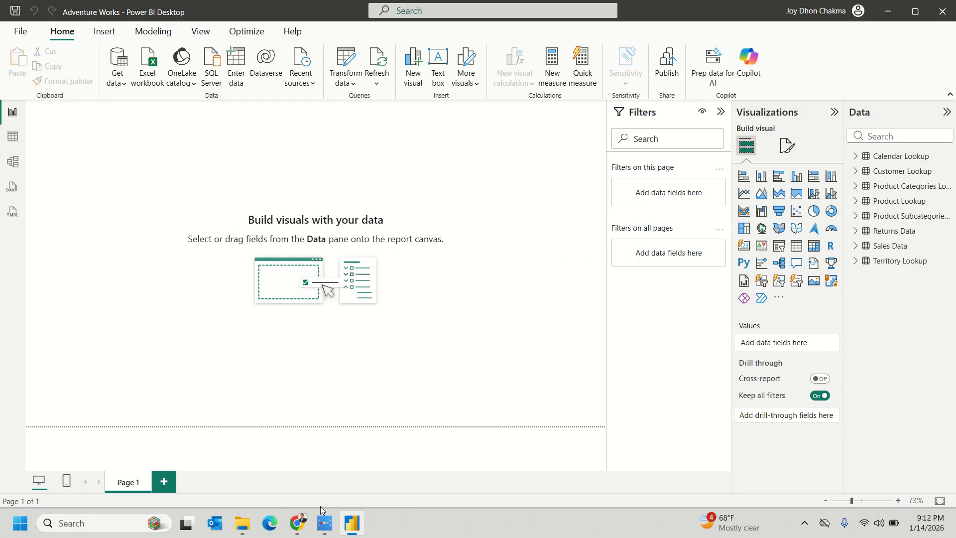
pyautogui.moveTo(301, 519)
pyautogui.click(229, 463)
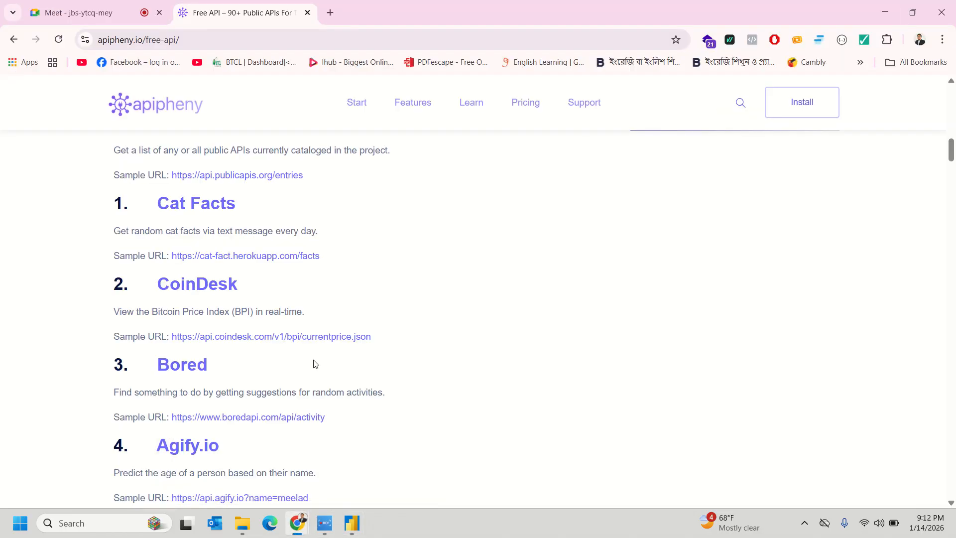
# - Open the Data USA sample API URL, which gives 404 Page Not Found, then go back
pyautogui.scroll(-2, 462, 332)
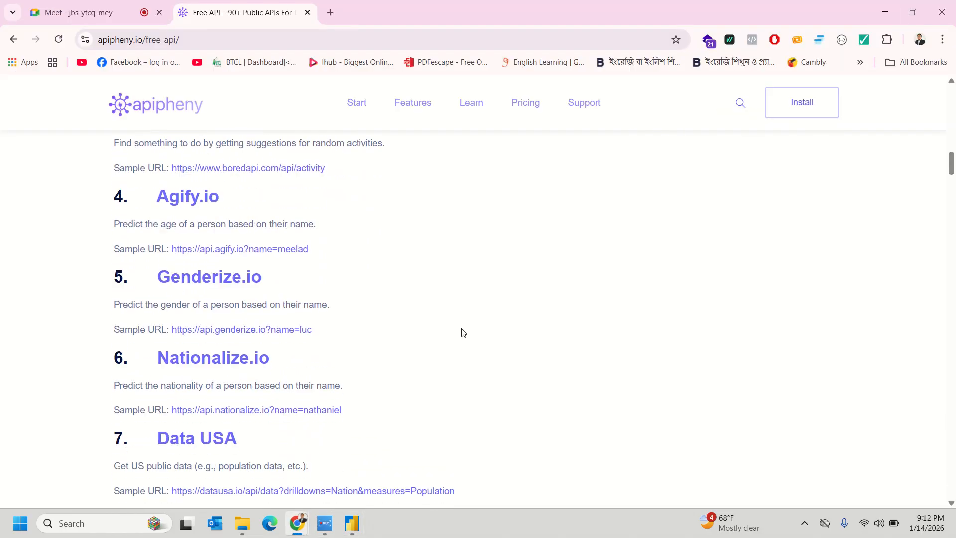
pyautogui.scroll(-1, 461, 330)
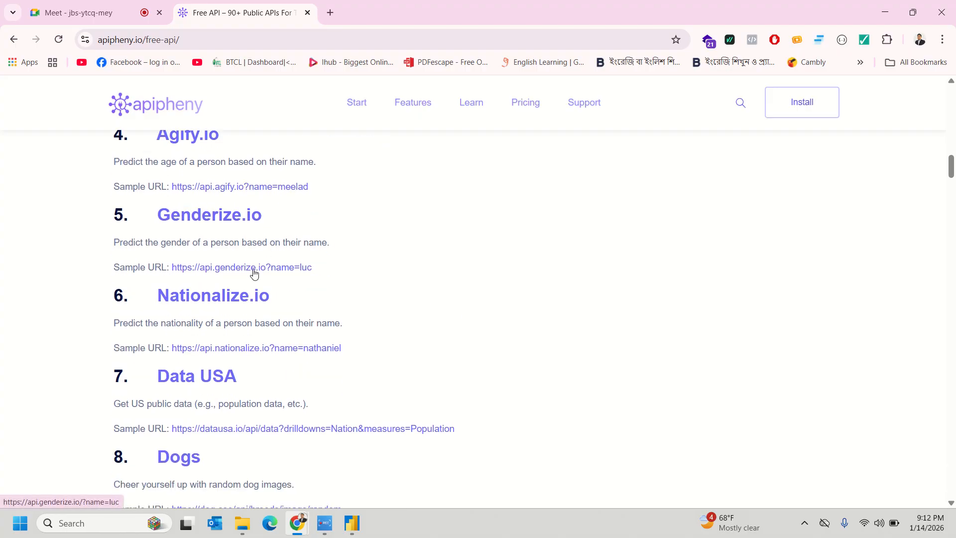
pyautogui.scroll(-1, 386, 318)
pyautogui.scroll(-2, 386, 320)
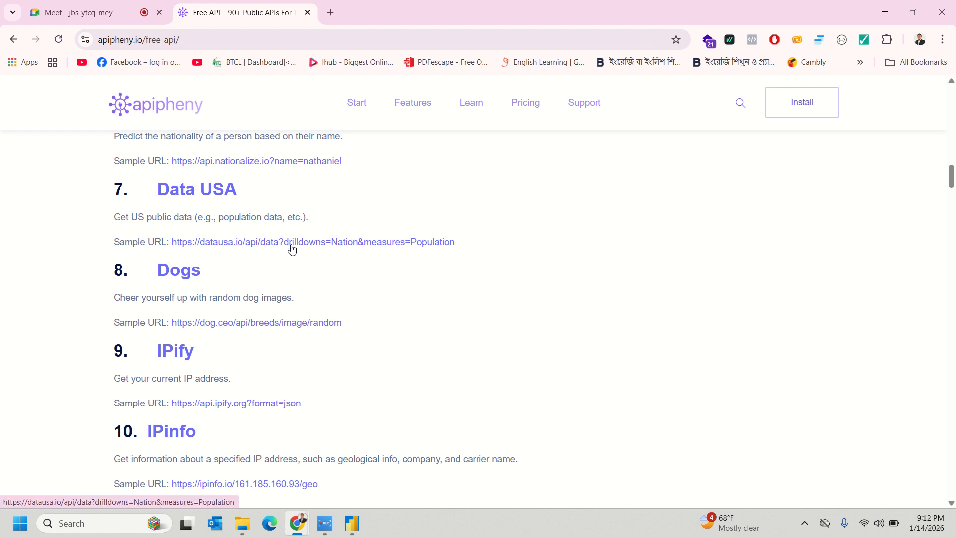
pyautogui.click(292, 246)
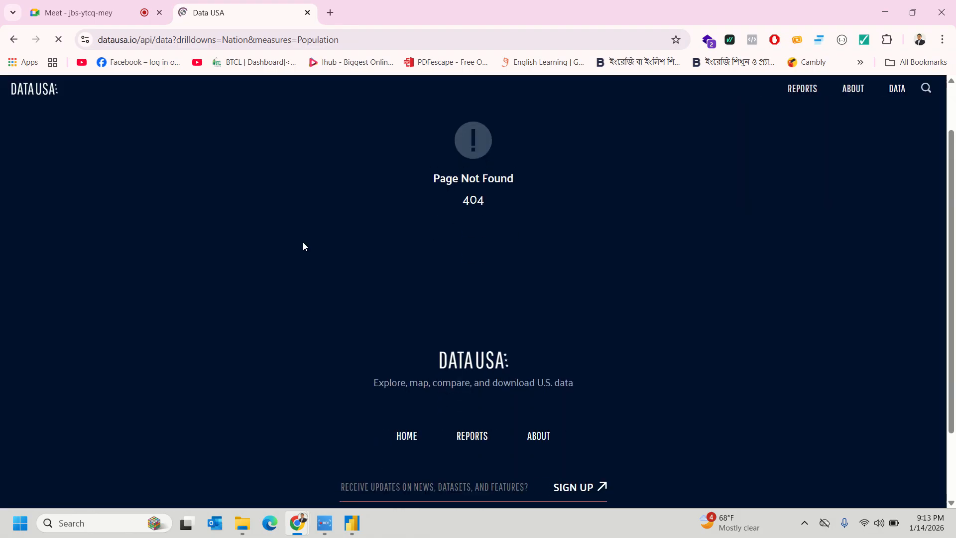
pyautogui.scroll(-1, 303, 242)
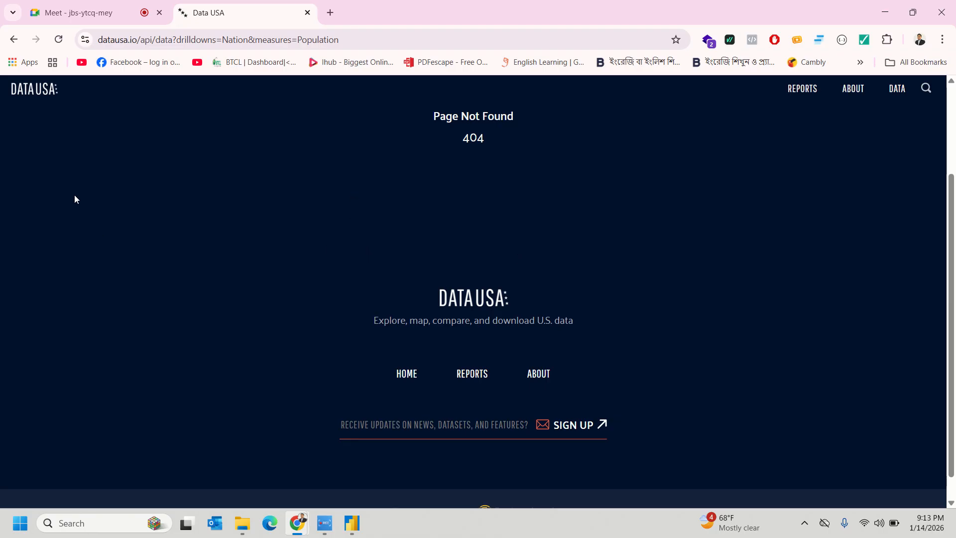
pyautogui.click(13, 39)
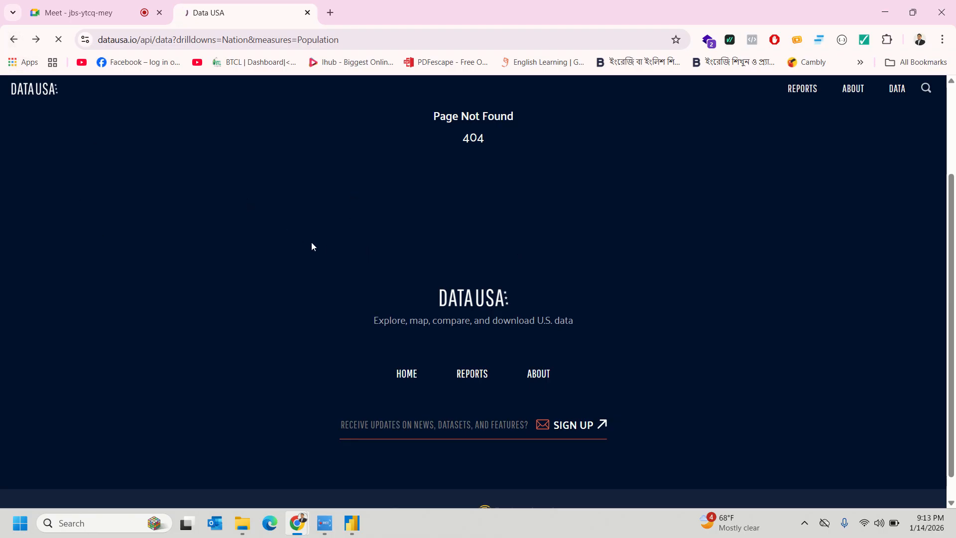
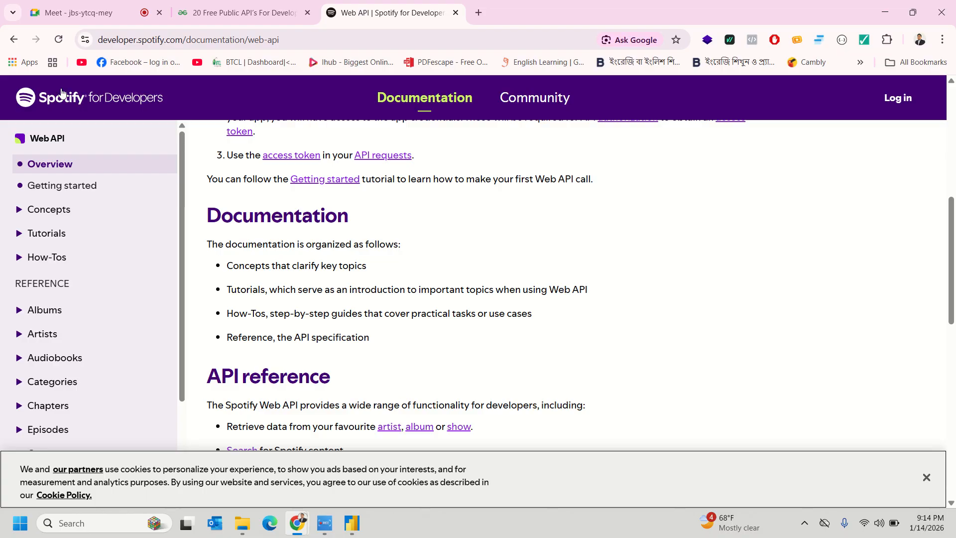
# - Go back from the Spotify results and return to the earlier free API search results in the second tab
pyautogui.click(15, 43)
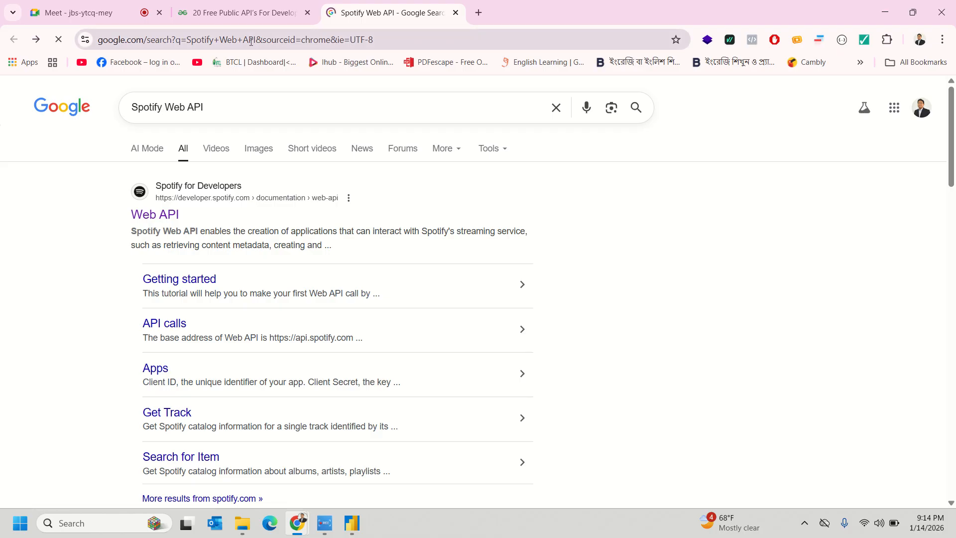
pyautogui.click(245, 12)
pyautogui.click(7, 47)
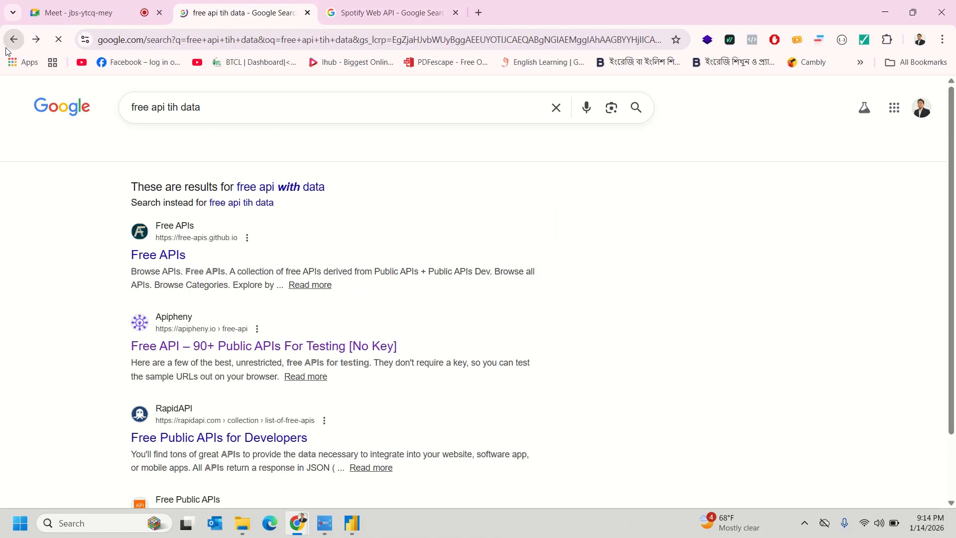
pyautogui.scroll(-6, 398, 356)
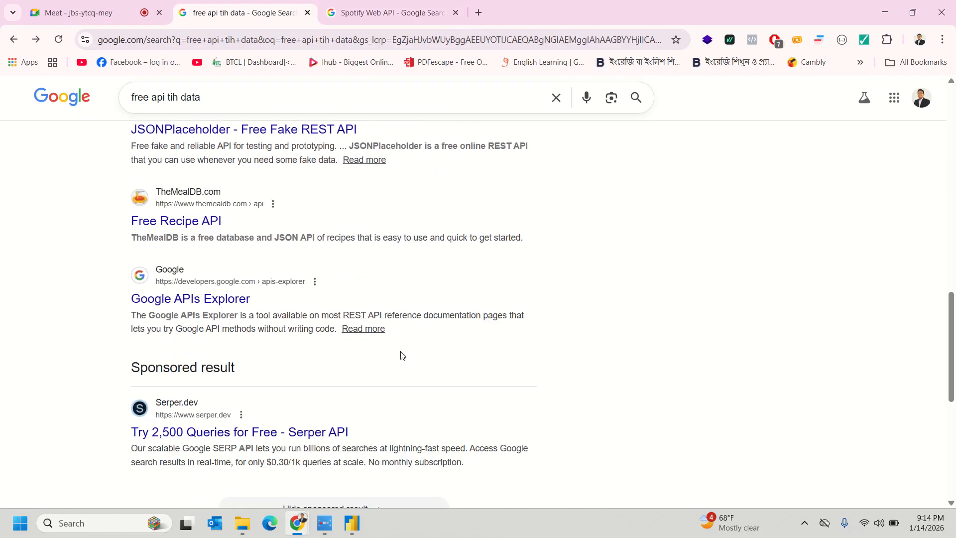
# - Change the search query to 'free api weather' and pick the 'free api weather data' suggestion
pyautogui.click(252, 93)
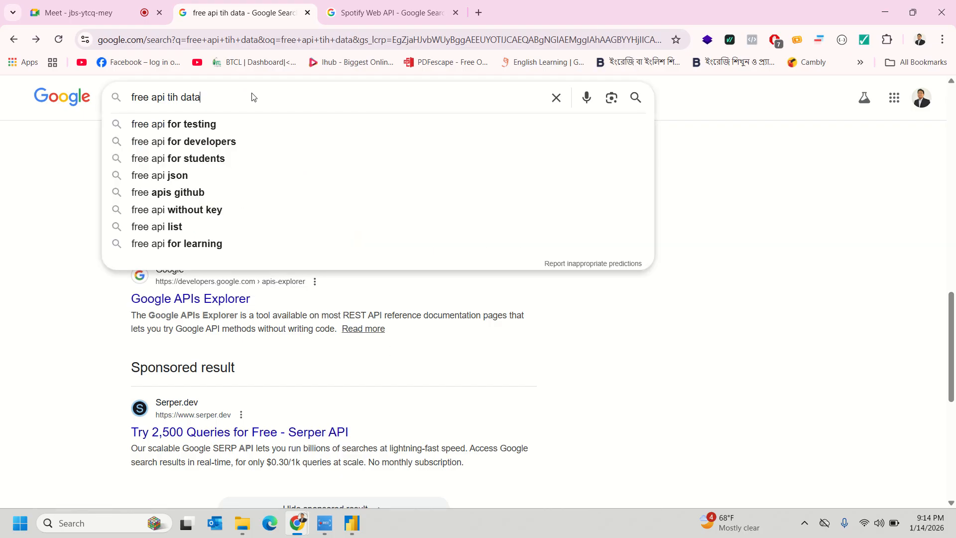
pyautogui.moveTo(242, 93); pyautogui.dragTo(158, 98)
pyautogui.write('weather')
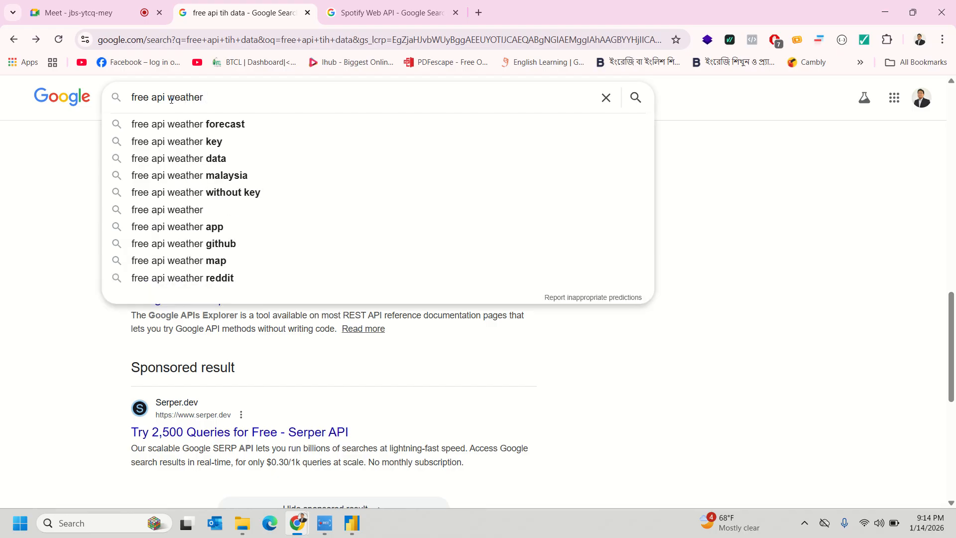
pyautogui.click(214, 158)
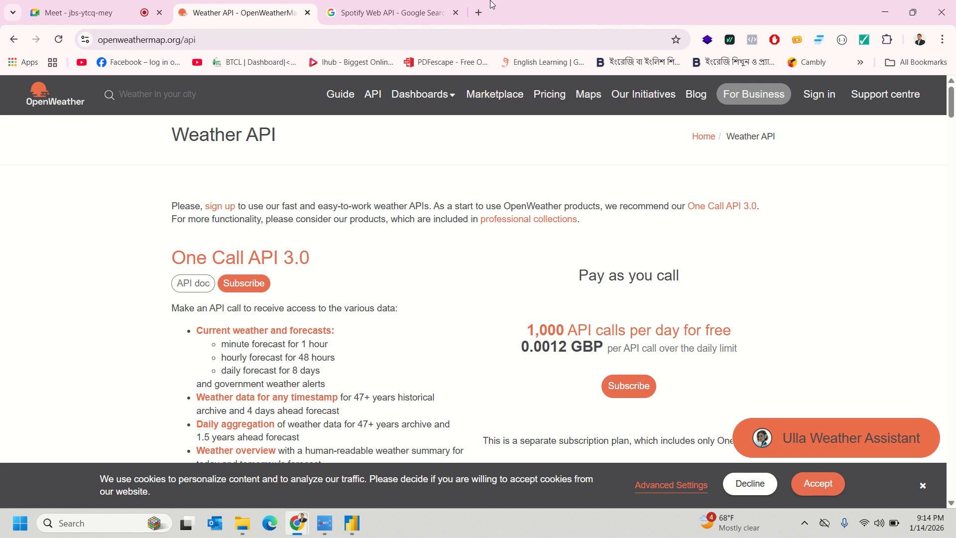
# - Search 'api full form' in a new tab and expand the AI overview
pyautogui.click(479, 12)
pyautogui.write('api ')
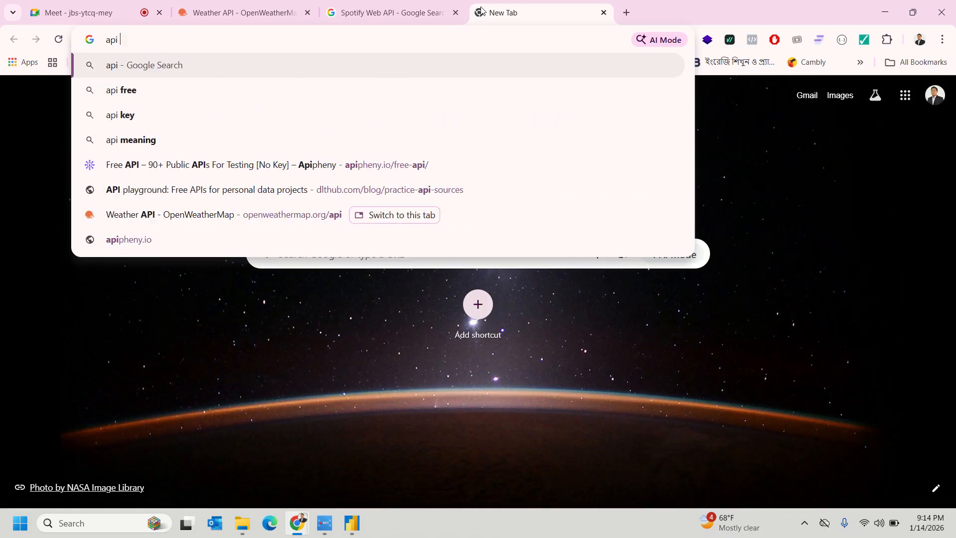
pyautogui.write('f')
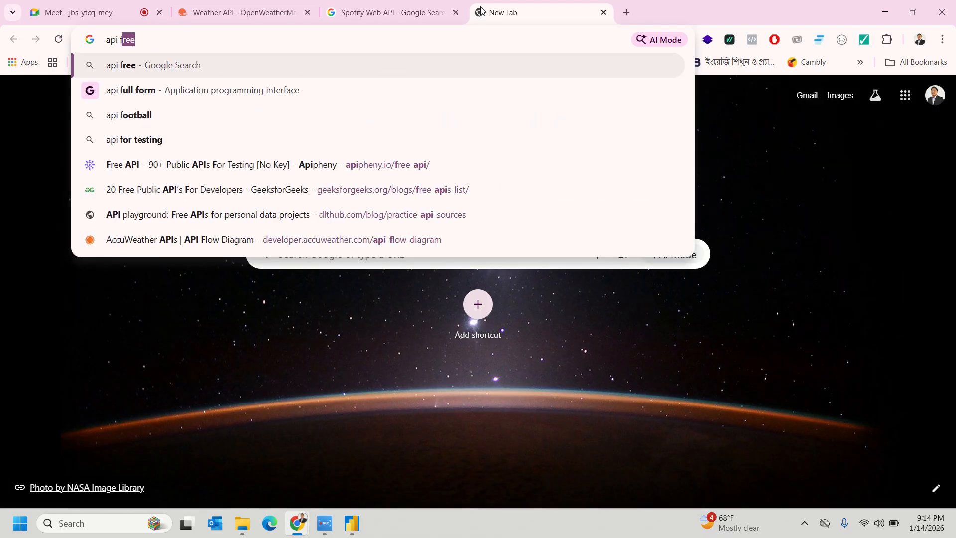
pyautogui.write('ull')
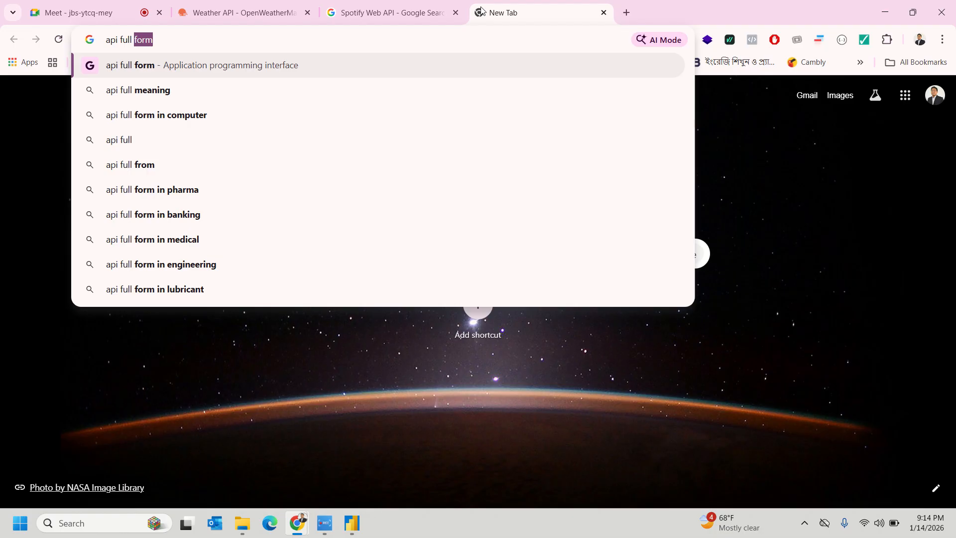
pyautogui.press('Return')
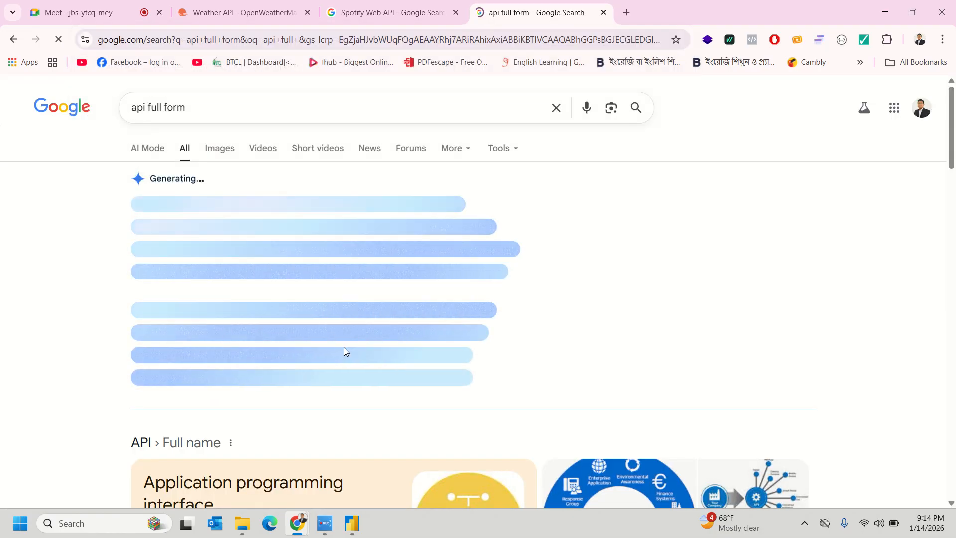
pyautogui.scroll(-2, 343, 352)
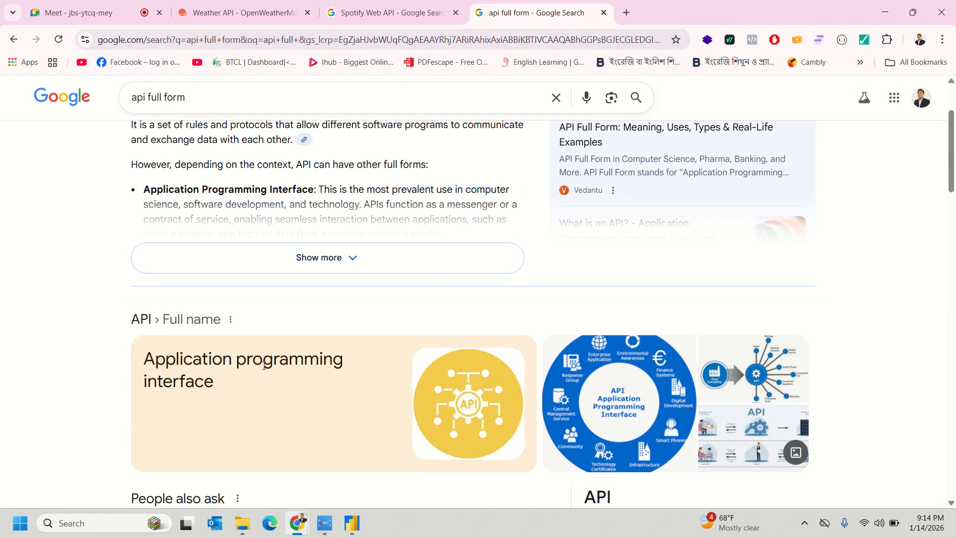
pyautogui.scroll(3, 264, 366)
pyautogui.click(347, 383)
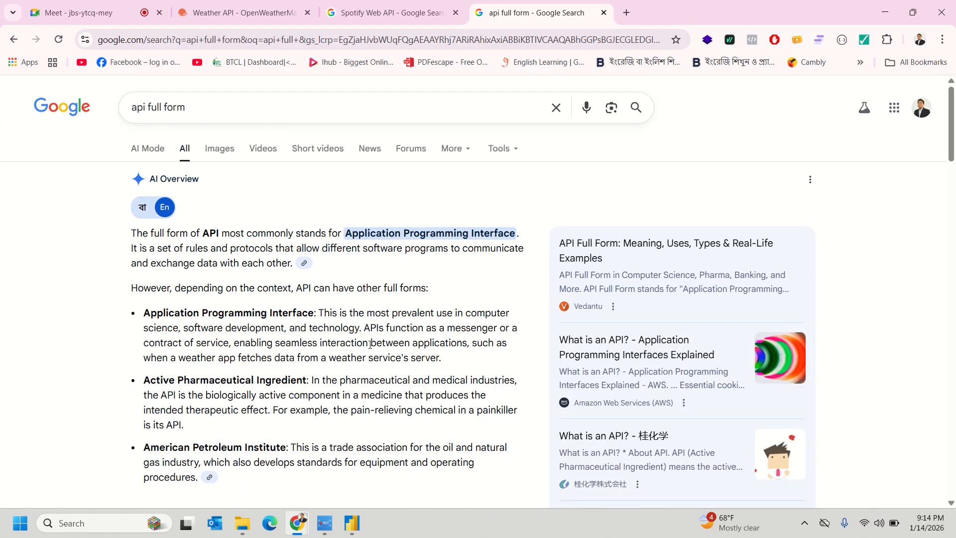
# - Return from the OpenWeatherMap docs to the free weather API results and browse them
pyautogui.click(408, 14)
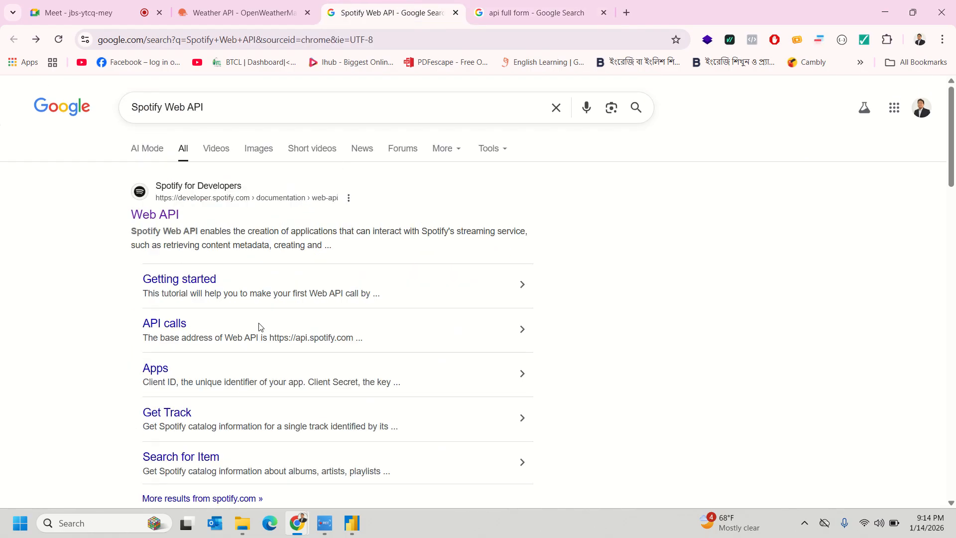
pyautogui.click(279, 10)
pyautogui.scroll(-2, 324, 358)
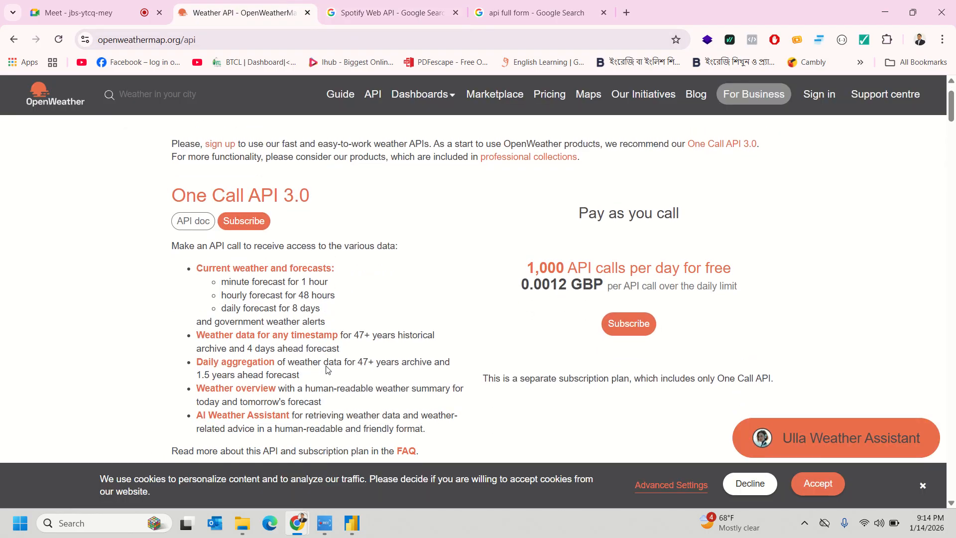
pyautogui.scroll(-6, 326, 366)
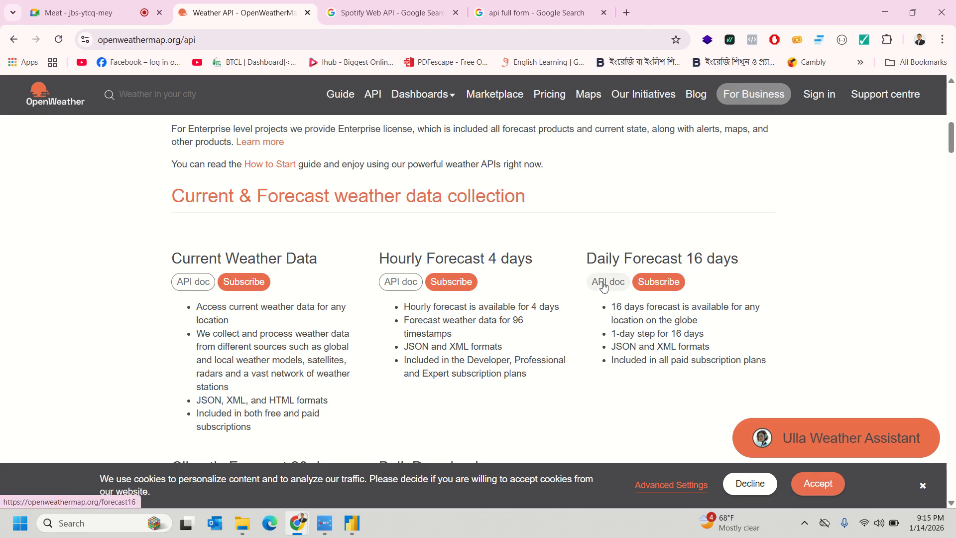
pyautogui.click(13, 44)
pyautogui.click(14, 44)
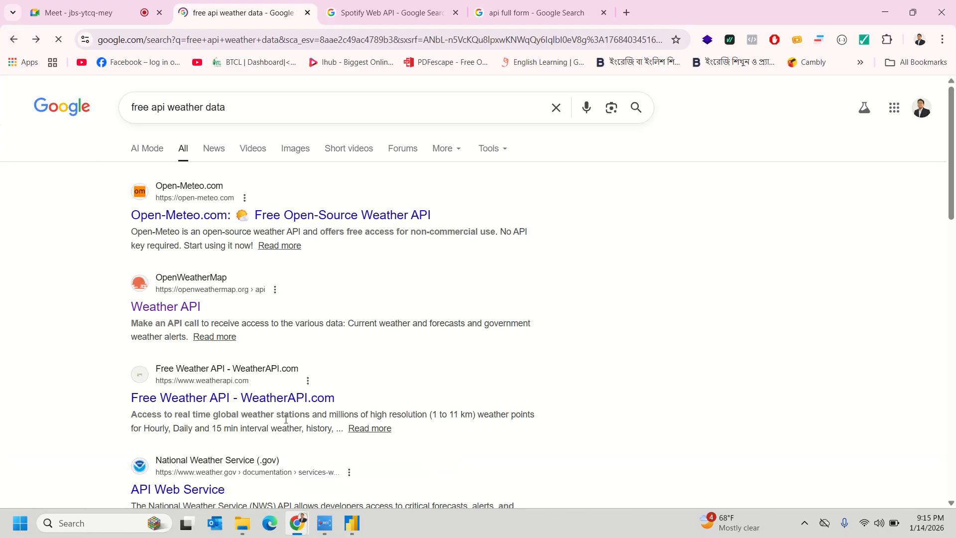
pyautogui.scroll(-3, 214, 261)
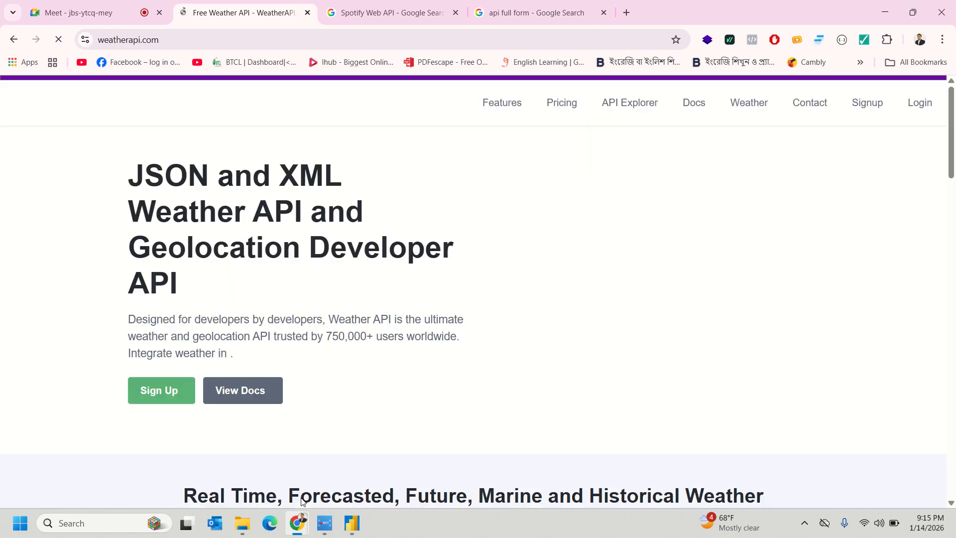
pyautogui.scroll(-3, 299, 496)
pyautogui.scroll(-10, 301, 500)
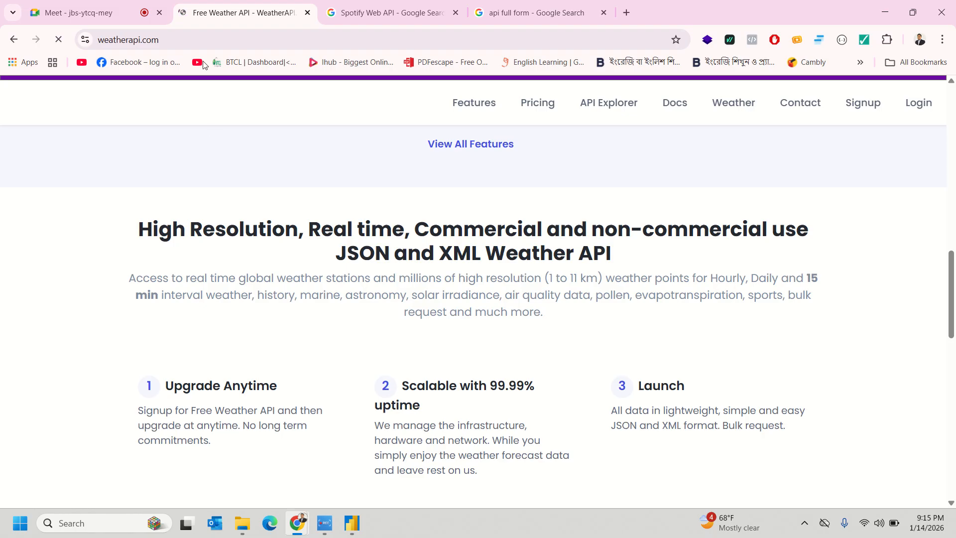
pyautogui.click(209, 42)
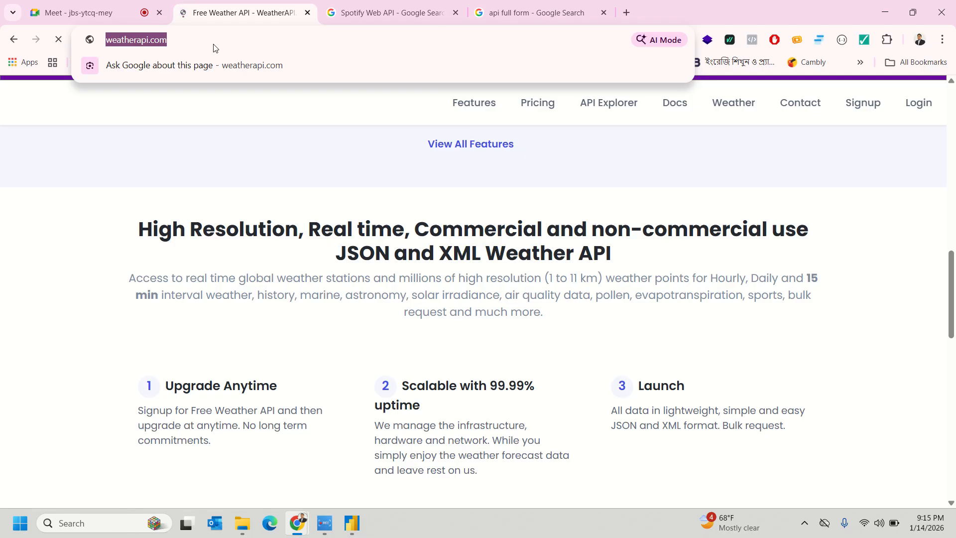
# - Search 'dse sharemarket', open the DSE share price page, copy its URL and switch to Power BI
pyautogui.write('dse ')
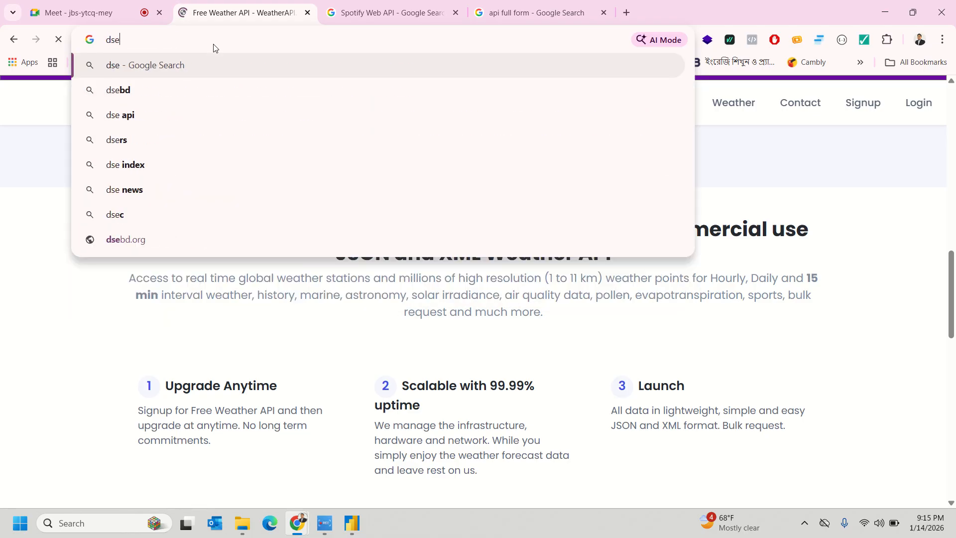
pyautogui.write('shar')
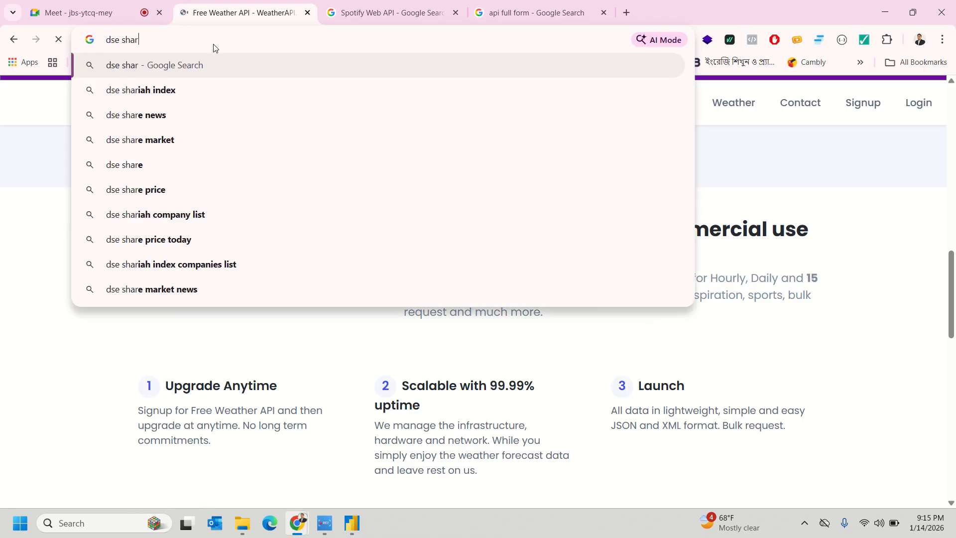
pyautogui.write('emarket')
pyautogui.press('Return')
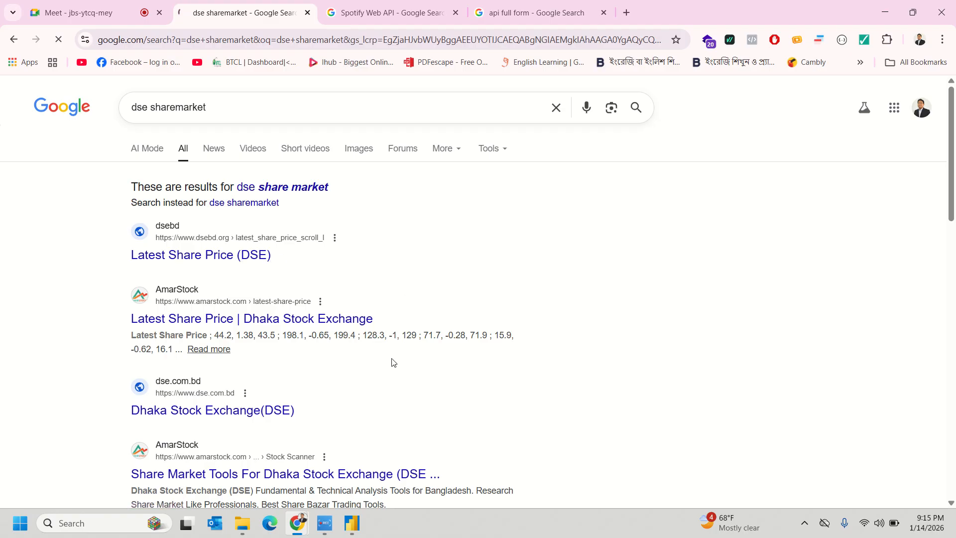
pyautogui.scroll(-1, 335, 325)
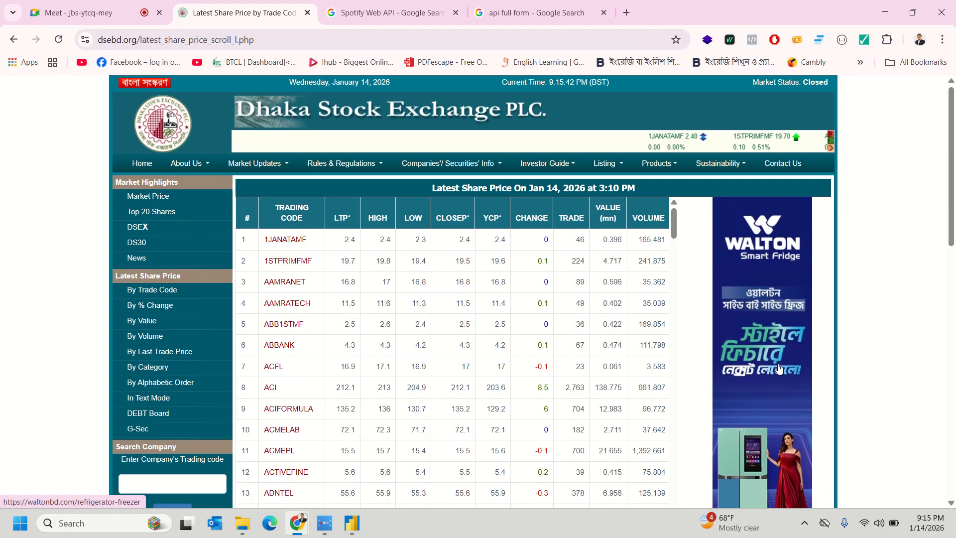
pyautogui.scroll(-10, 565, 217)
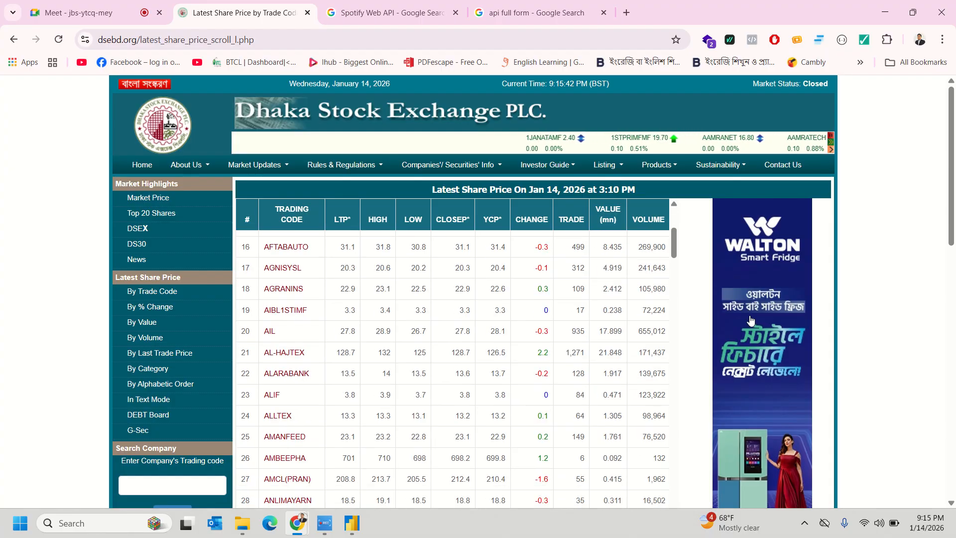
pyautogui.scroll(10, 586, 315)
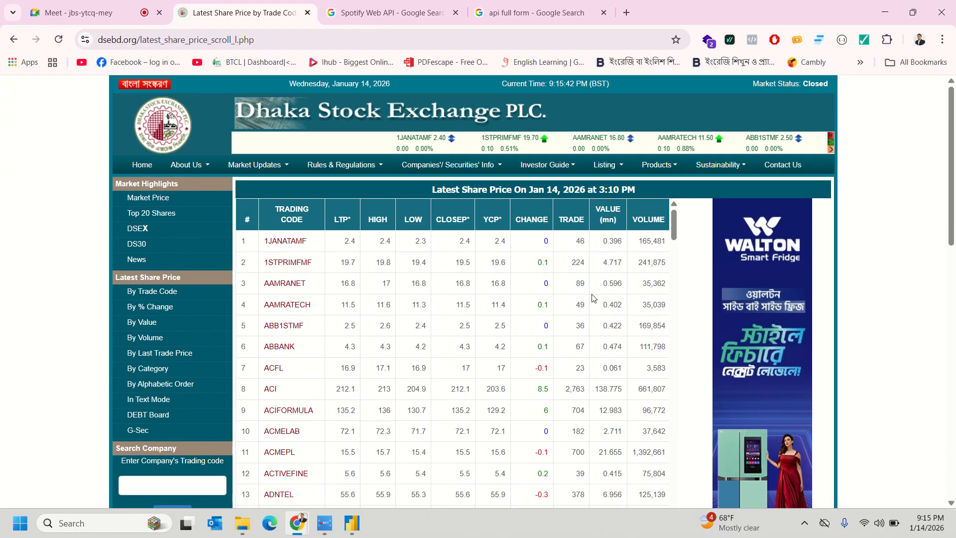
pyautogui.click(279, 40)
pyautogui.hotkey('ctrl', 'c')
pyautogui.click(14, 296)
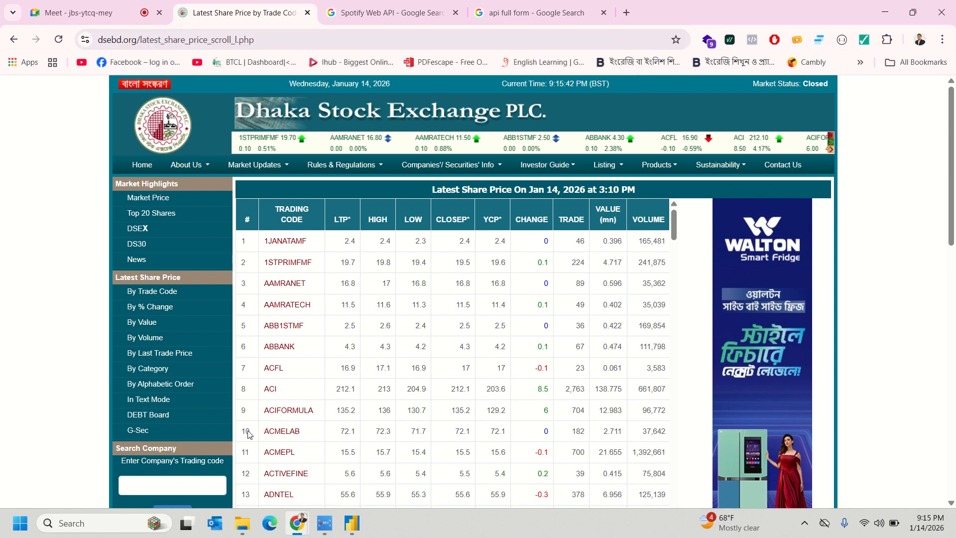
pyautogui.click(352, 522)
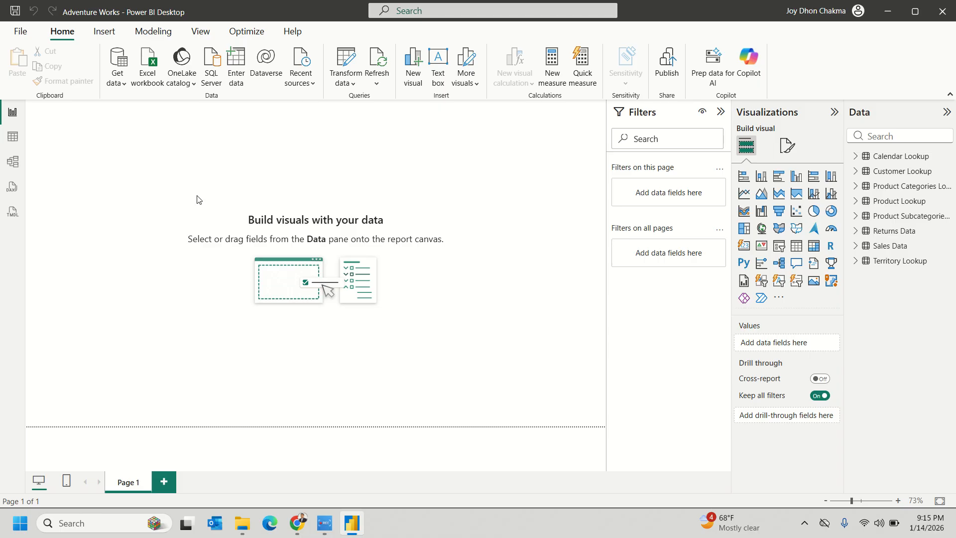
# - Connect the Web data source to the pasted dsebd.org share price URL, reaching the Navigator
pyautogui.click(117, 75)
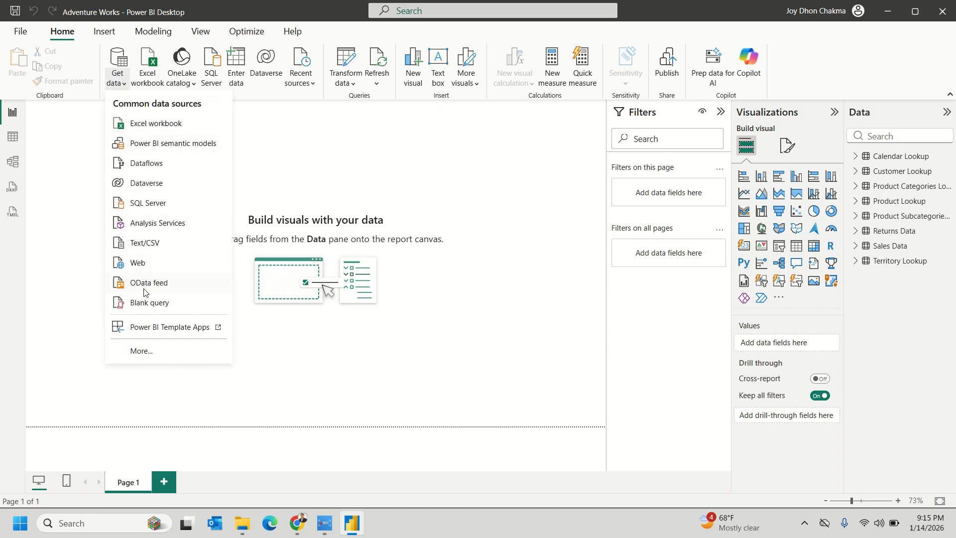
pyautogui.click(138, 264)
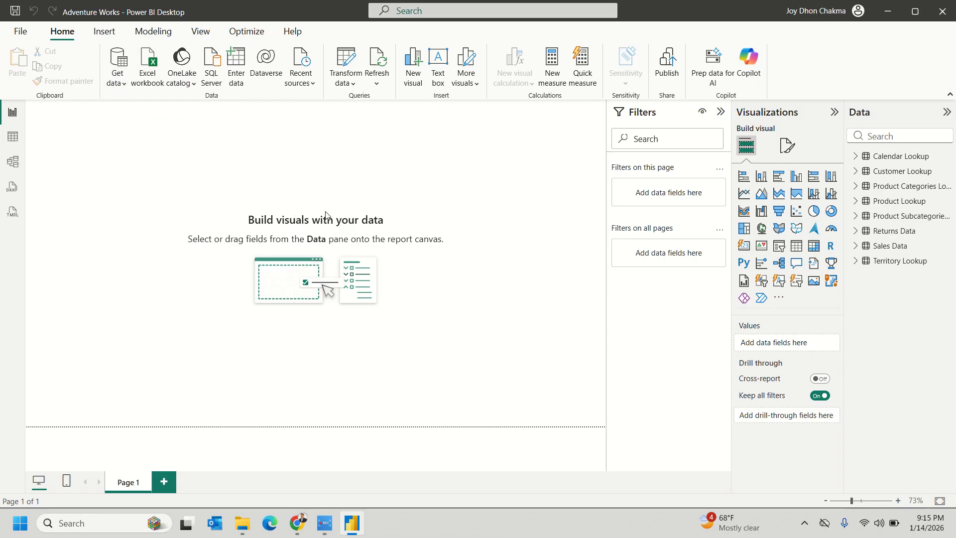
pyautogui.hotkey('ctrl', 'v')
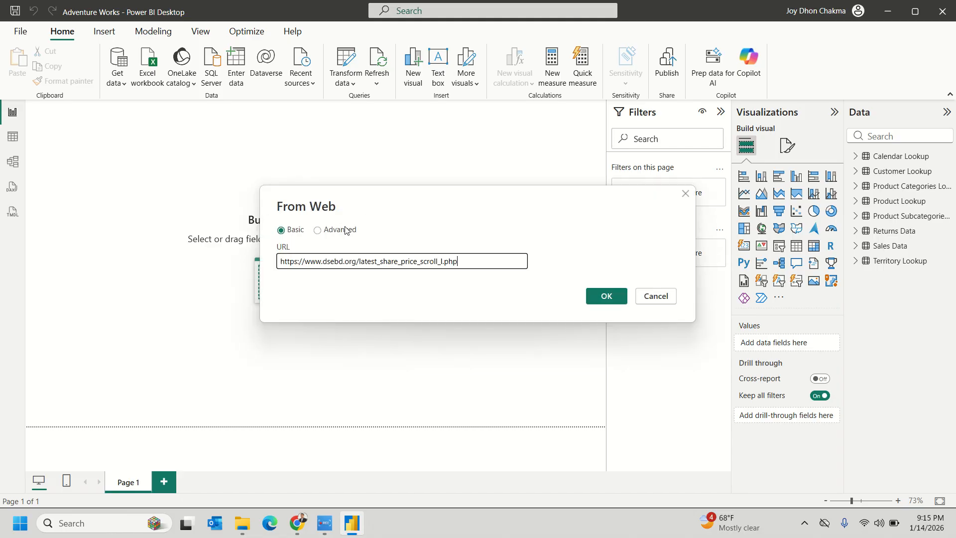
pyautogui.click(598, 301)
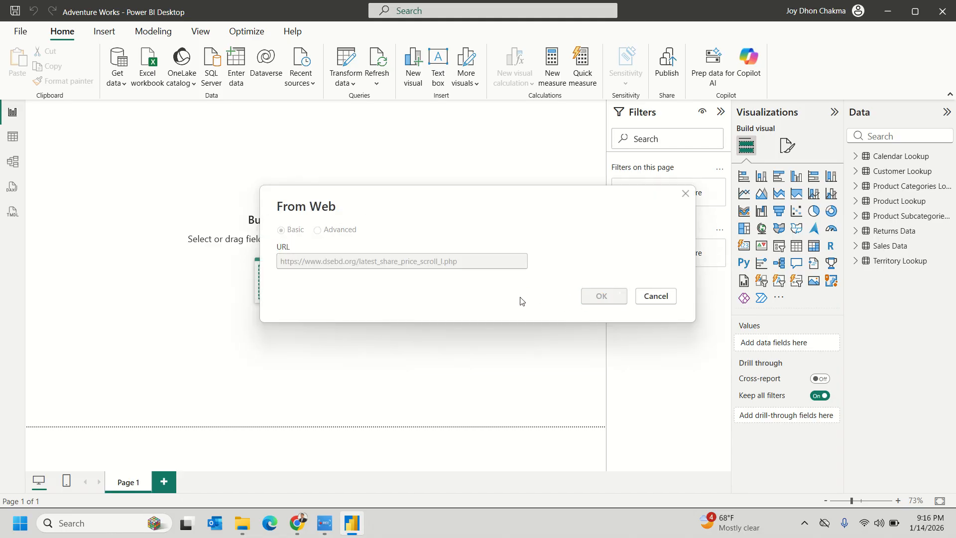
pyautogui.click(613, 322)
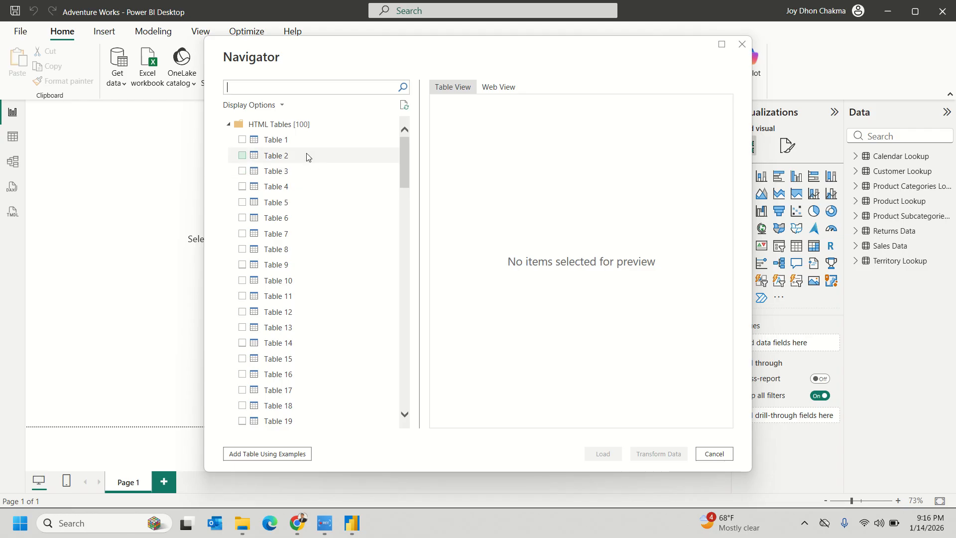
# - Preview Table 1 in the Navigator, then bring the DSE share price page forward in Chrome
pyautogui.click(288, 145)
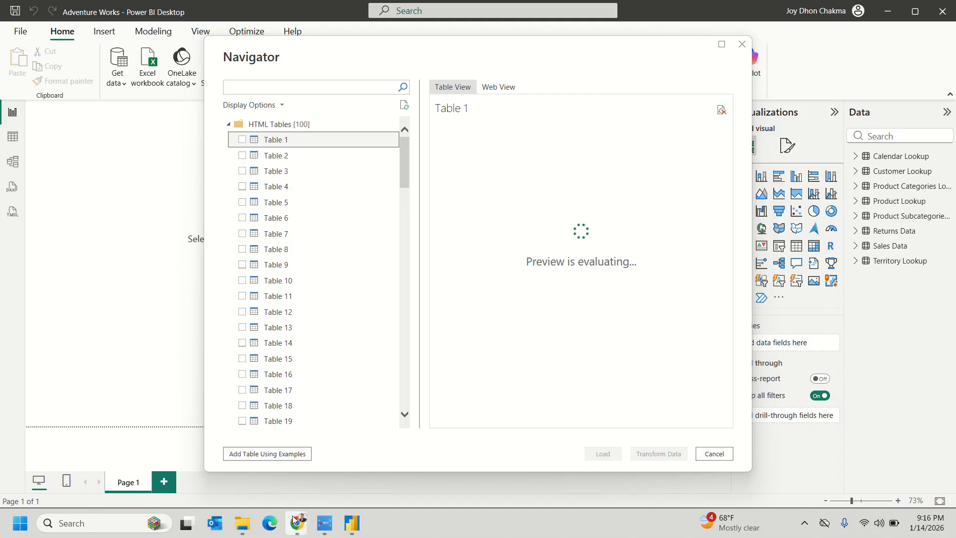
pyautogui.moveTo(288, 525)
pyautogui.click(282, 498)
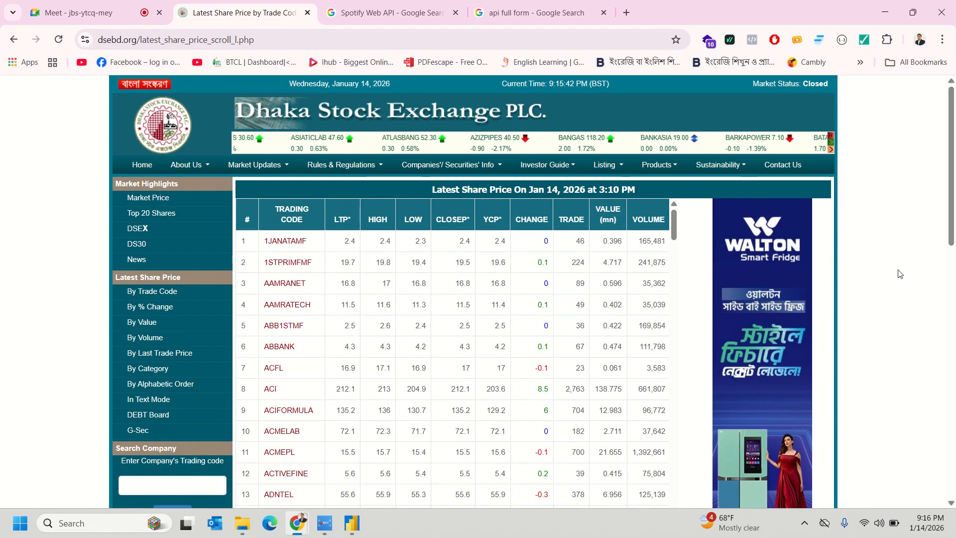
# - Scroll through the DSE latest share price table, then minimize Chrome
pyautogui.scroll(-1, 903, 283)
pyautogui.scroll(-5, 903, 283)
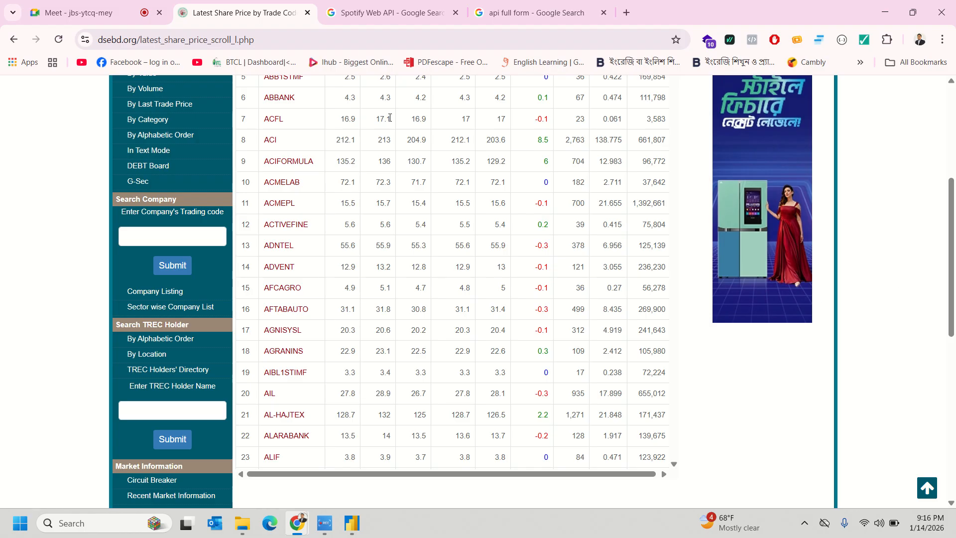
pyautogui.scroll(6, 440, 261)
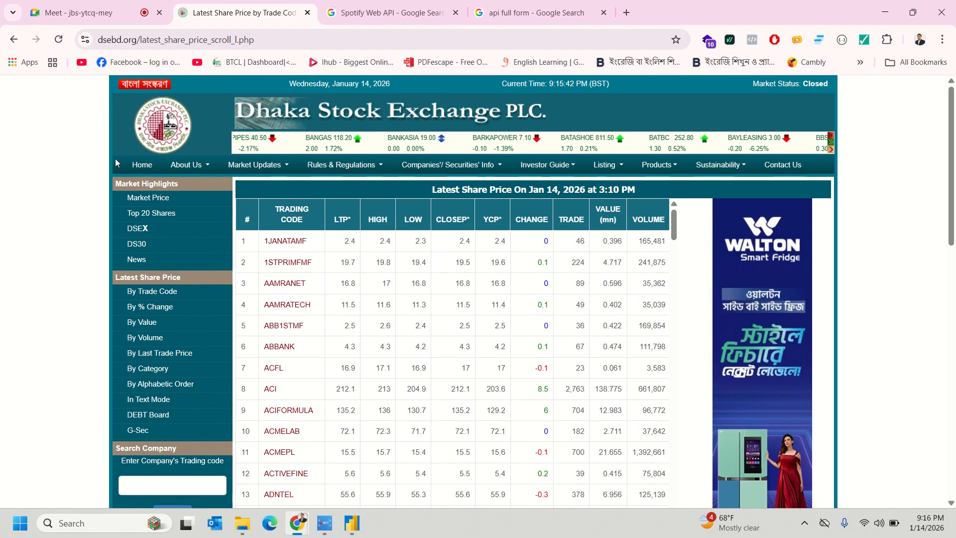
pyautogui.moveTo(164, 170)
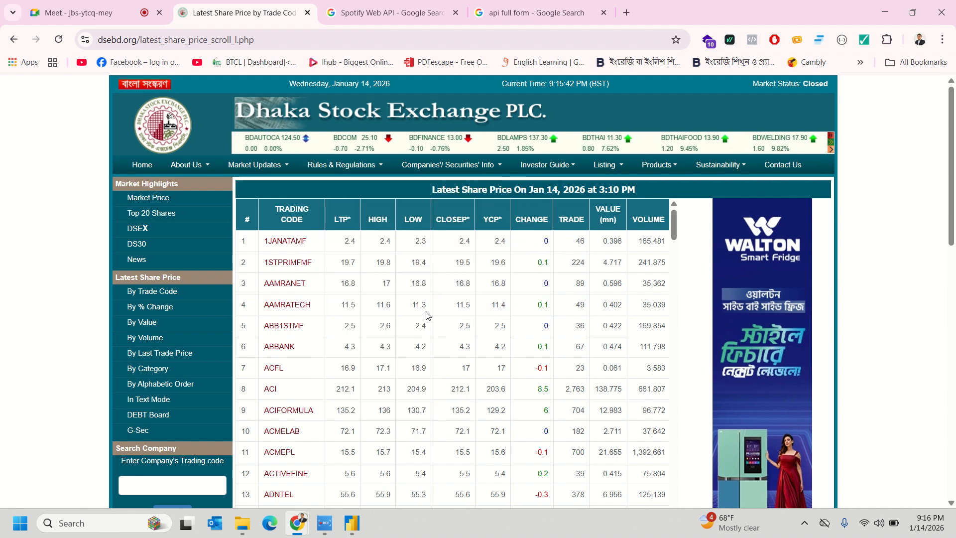
pyautogui.click(888, 18)
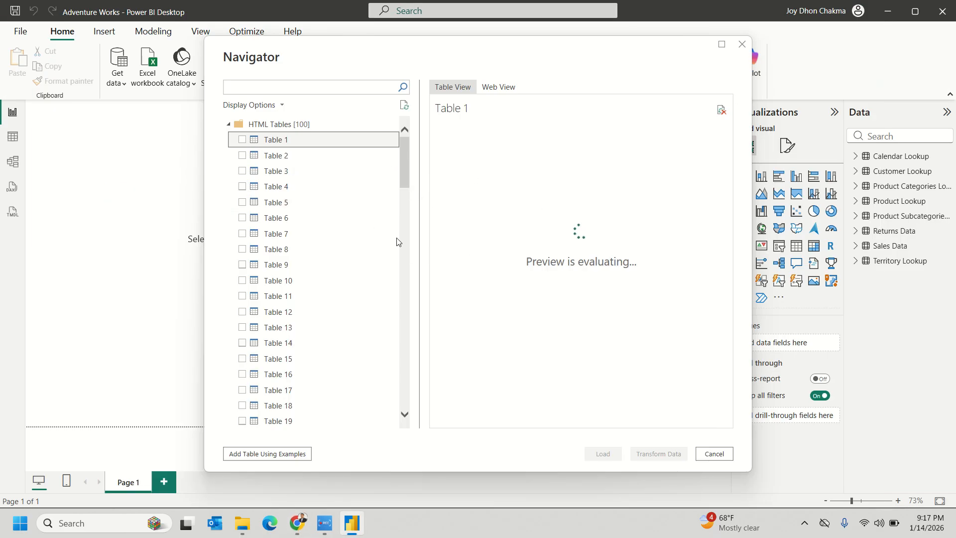
# - View the share price page in the Navigator's Web View, then return to Table View
pyautogui.scroll(-13, 362, 323)
pyautogui.scroll(-15, 365, 323)
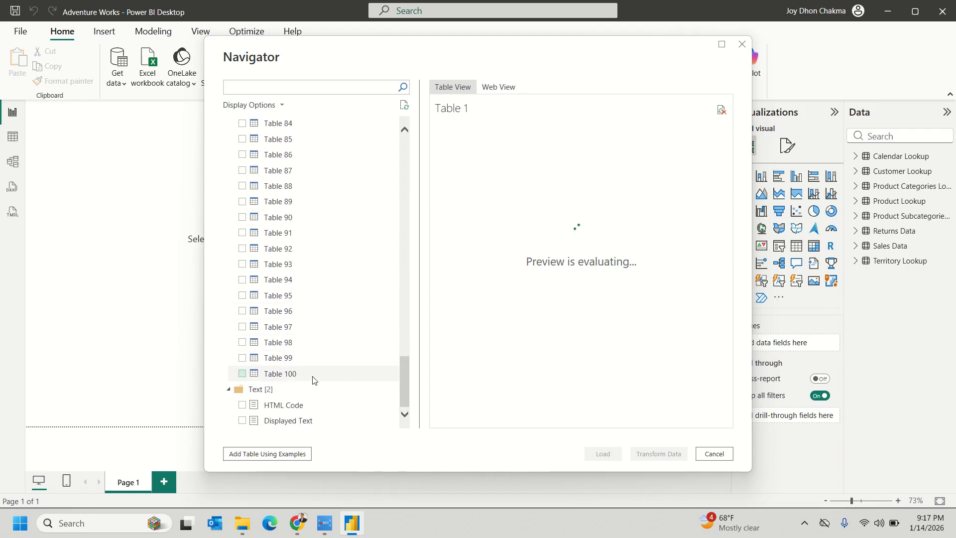
pyautogui.scroll(15, 348, 368)
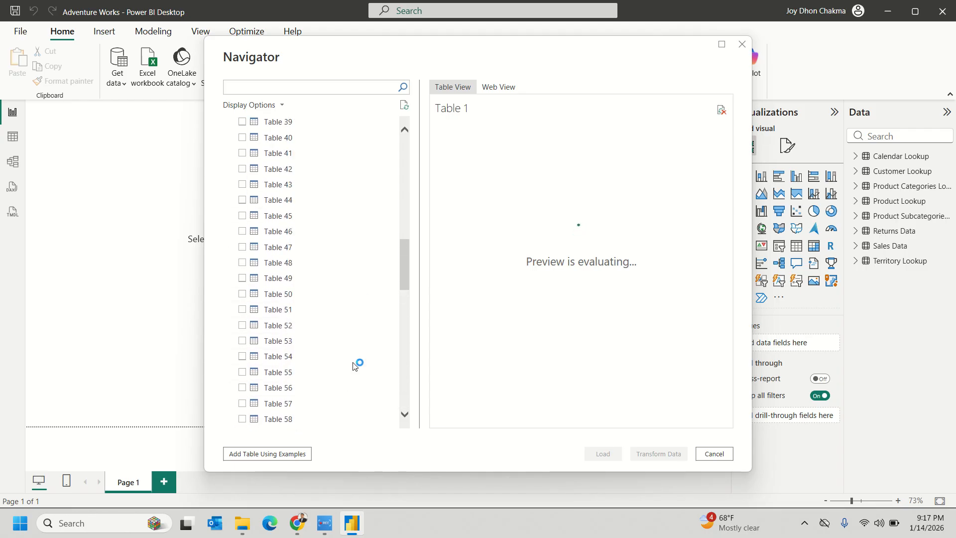
pyautogui.click(501, 88)
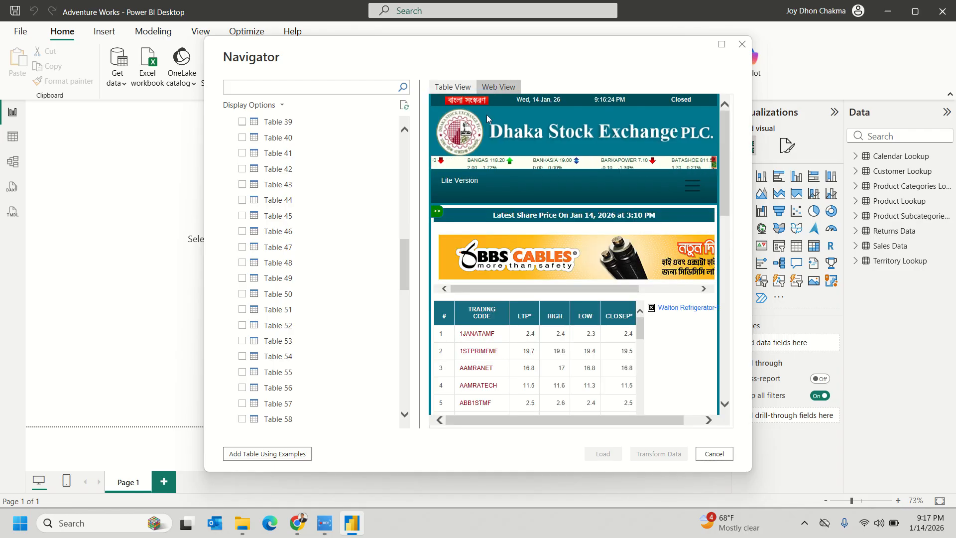
pyautogui.scroll(-2, 616, 302)
pyautogui.scroll(2, 584, 285)
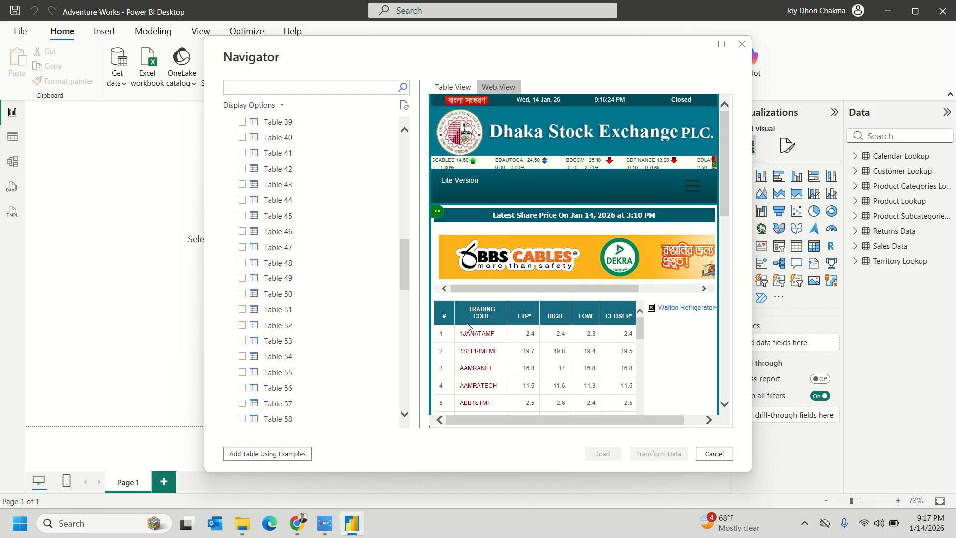
pyautogui.click(452, 87)
pyautogui.scroll(5, 347, 280)
pyautogui.scroll(8, 348, 280)
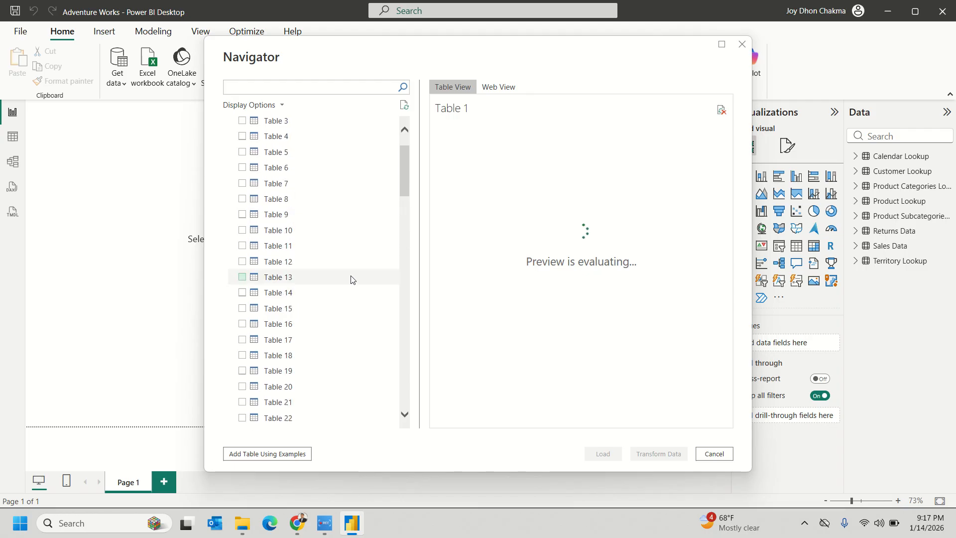
# - Preview Tables 2, 1, 78, 100, 99, 95 and 90 in the Navigator
pyautogui.click(285, 157)
pyautogui.click(294, 140)
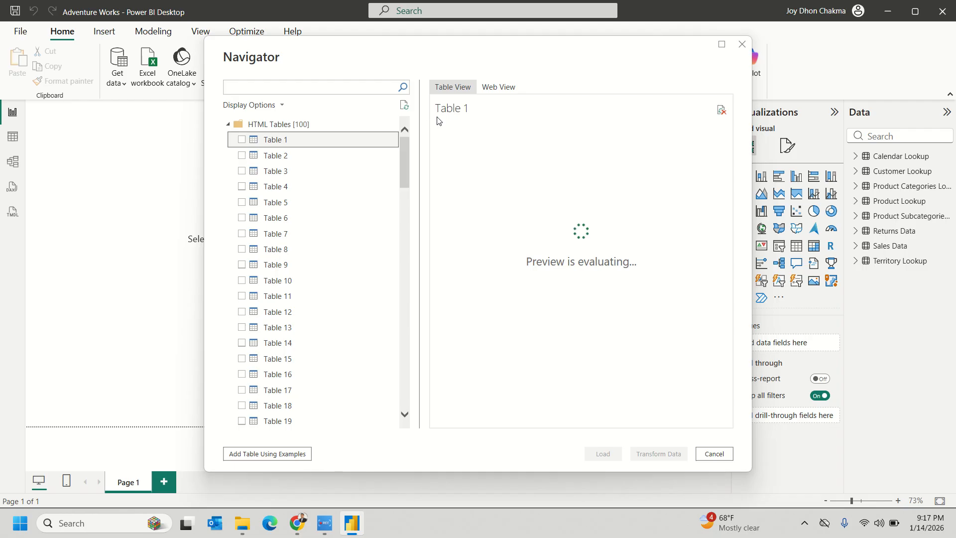
pyautogui.click(292, 156)
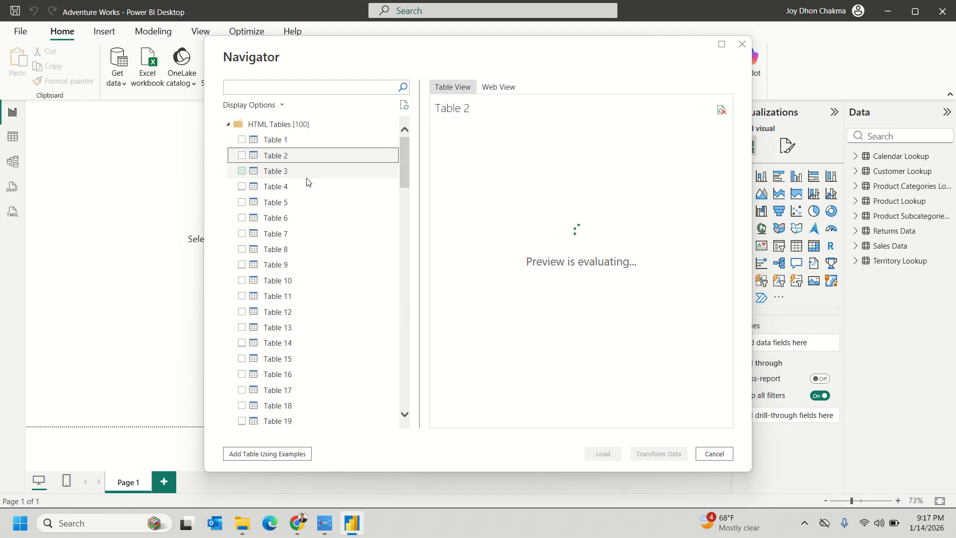
pyautogui.scroll(-18, 382, 356)
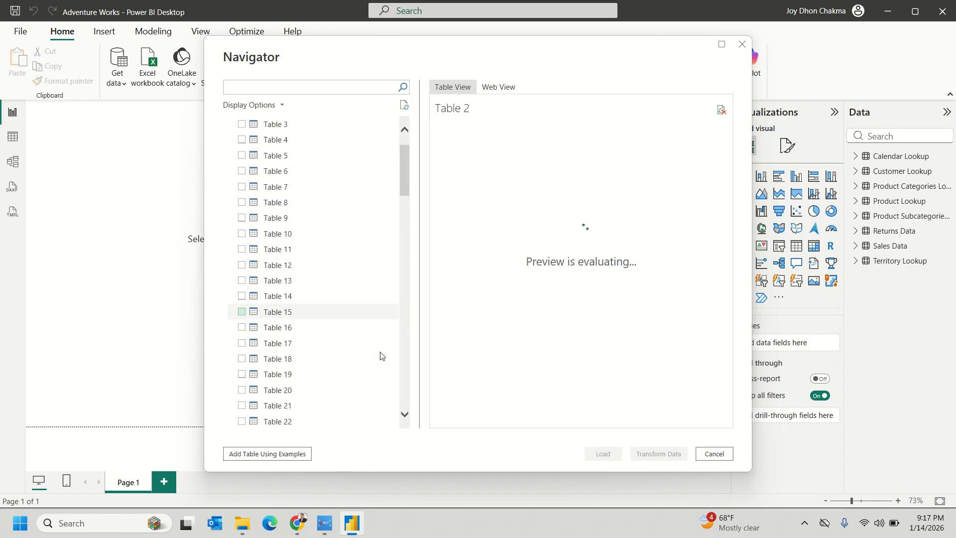
pyautogui.scroll(-6, 386, 345)
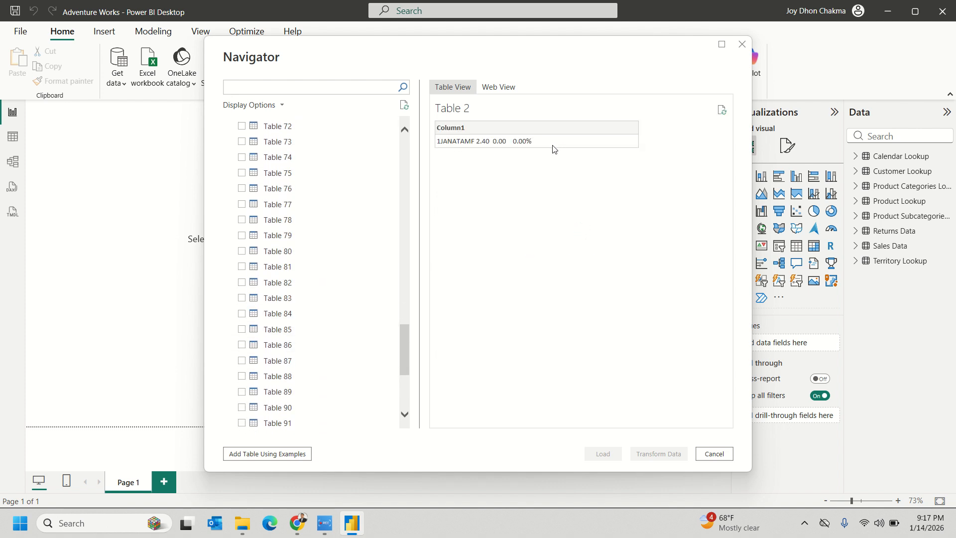
pyautogui.click(260, 225)
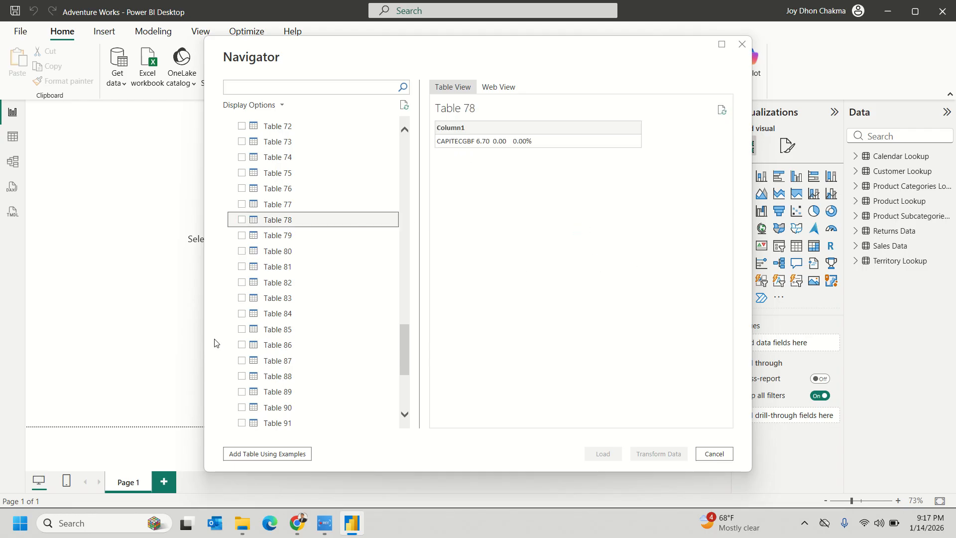
pyautogui.scroll(-4, 300, 366)
pyautogui.click(278, 376)
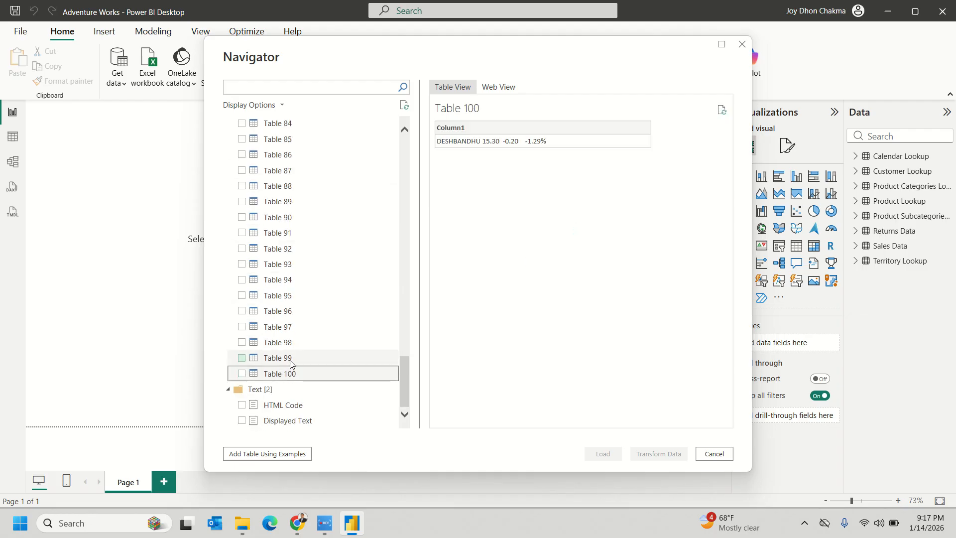
pyautogui.click(291, 361)
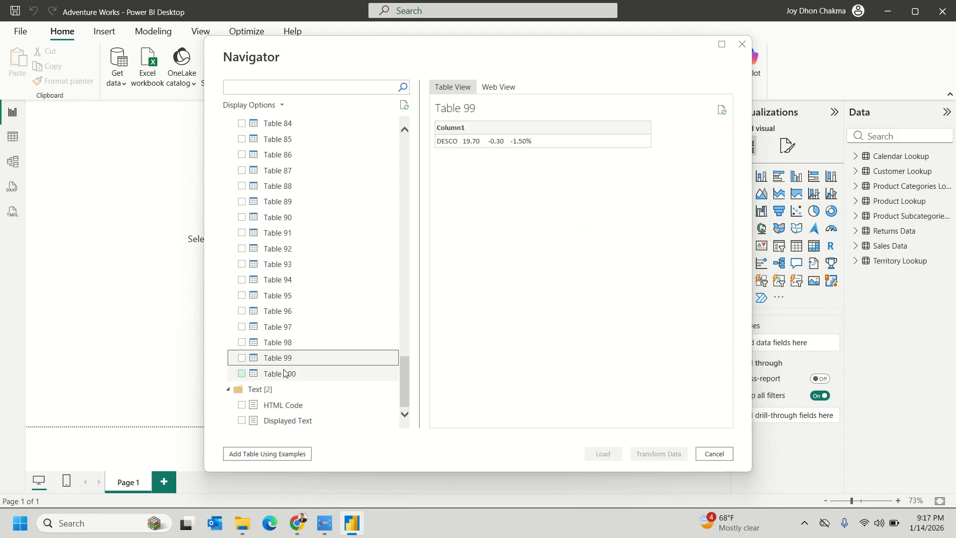
pyautogui.click(279, 294)
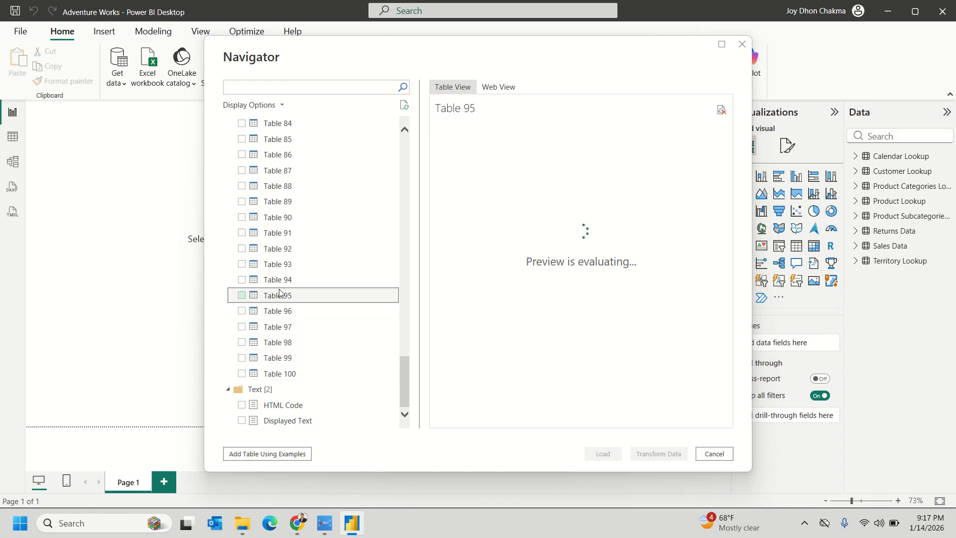
pyautogui.click(289, 217)
# - Preview Tables 84, 81, 70, 61 and 48, ending on the BATASHOE row
pyautogui.scroll(6, 288, 217)
pyautogui.click(288, 217)
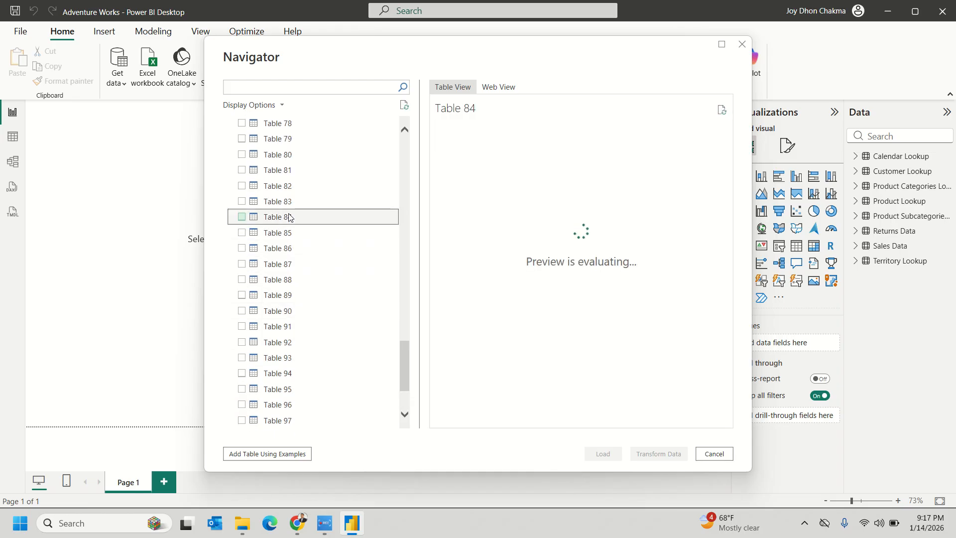
pyautogui.click(287, 173)
pyautogui.scroll(4, 288, 181)
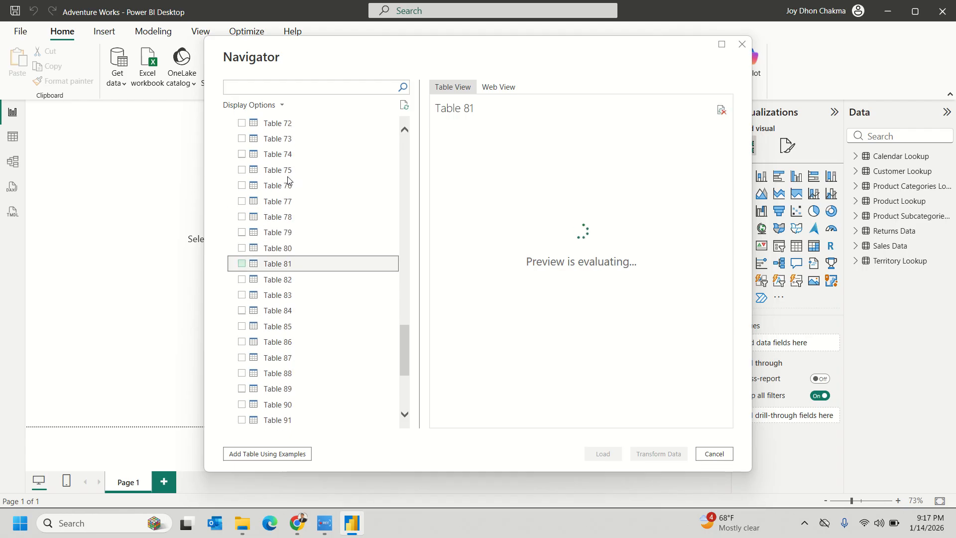
pyautogui.click(304, 187)
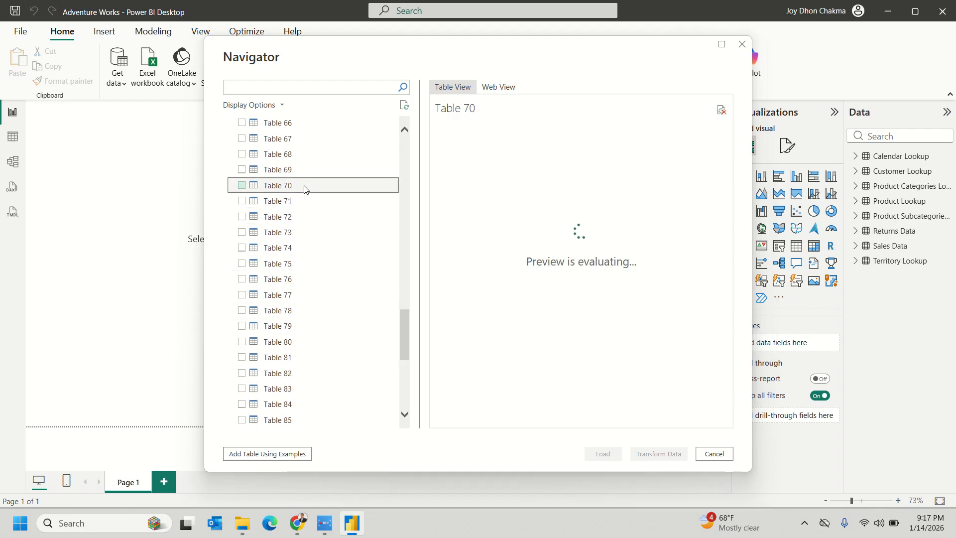
pyautogui.scroll(3, 303, 188)
pyautogui.click(292, 189)
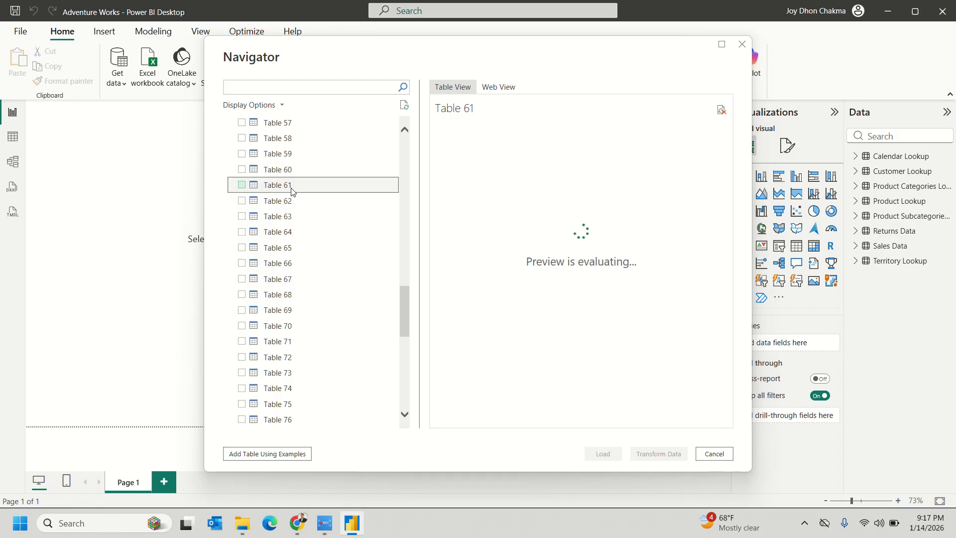
pyautogui.scroll(4, 290, 187)
pyautogui.click(288, 169)
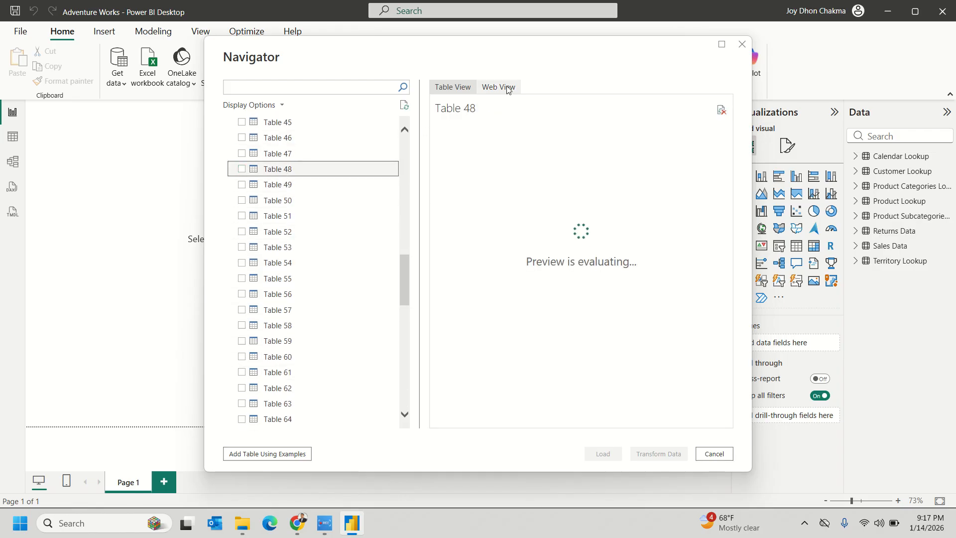
# - Back in Chrome, open the DSE Listing Time Line and Listed Companies/ Securities pages
pyautogui.moveTo(292, 528)
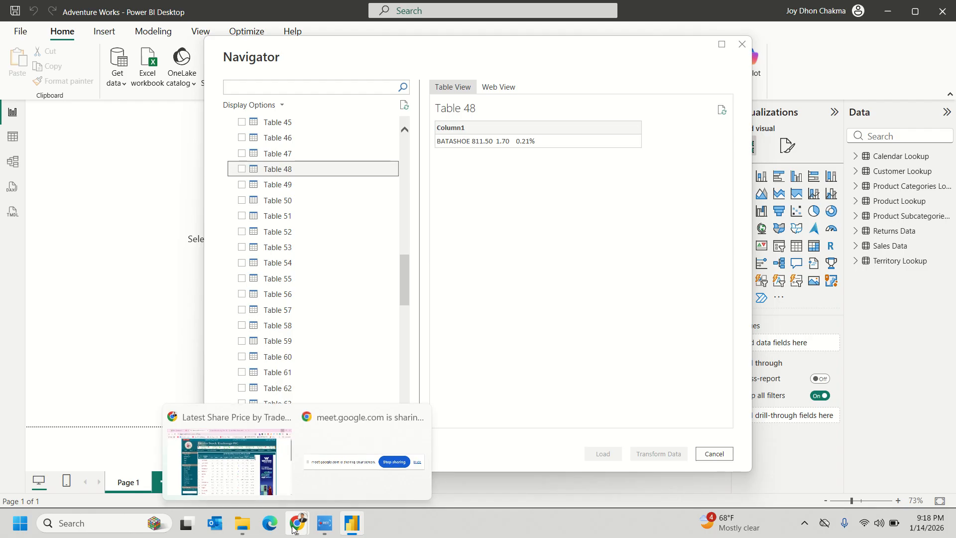
pyautogui.click(230, 459)
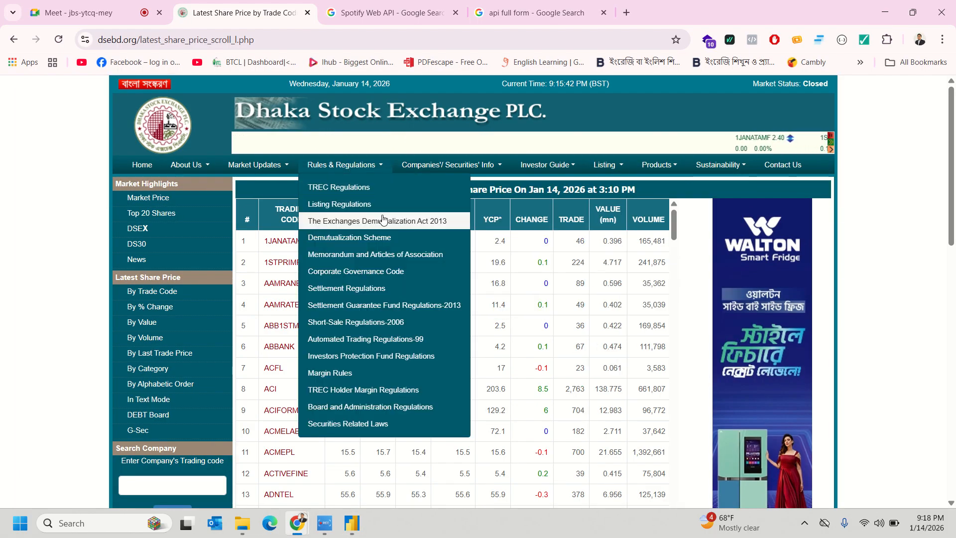
pyautogui.moveTo(536, 169)
pyautogui.moveTo(604, 162)
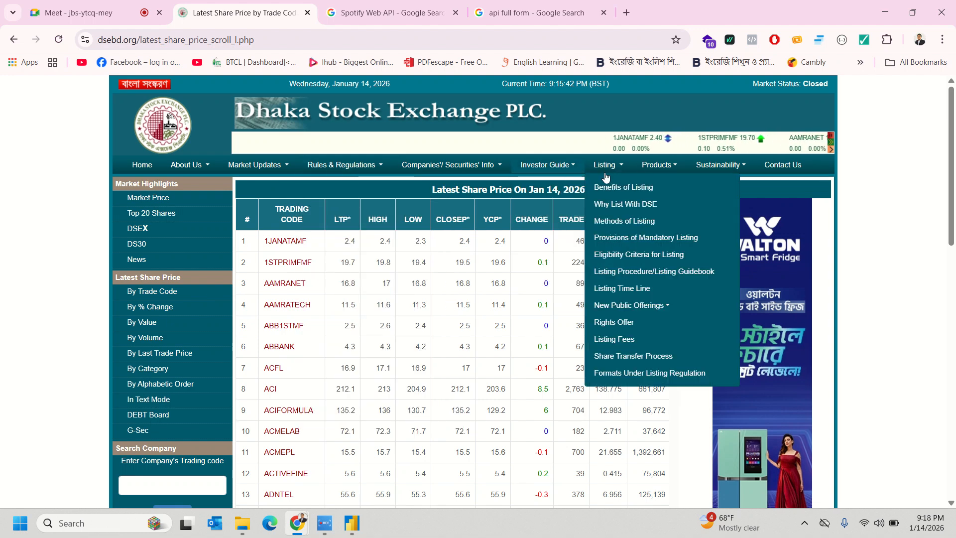
pyautogui.click(615, 290)
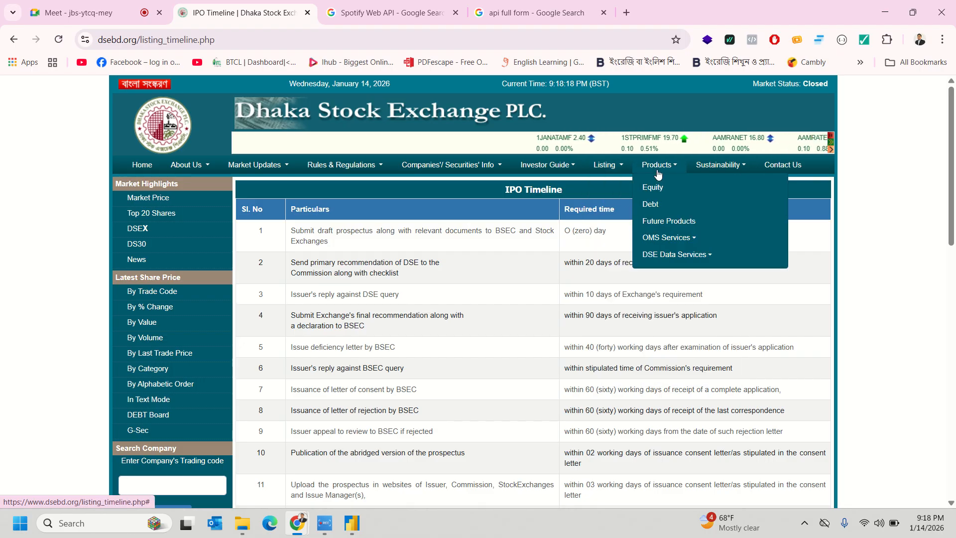
pyautogui.moveTo(463, 167)
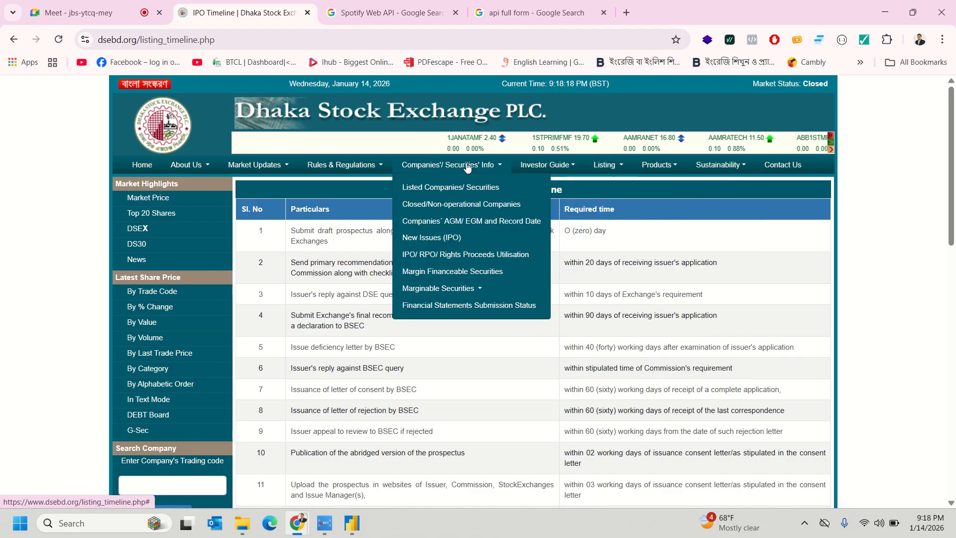
pyautogui.click(443, 197)
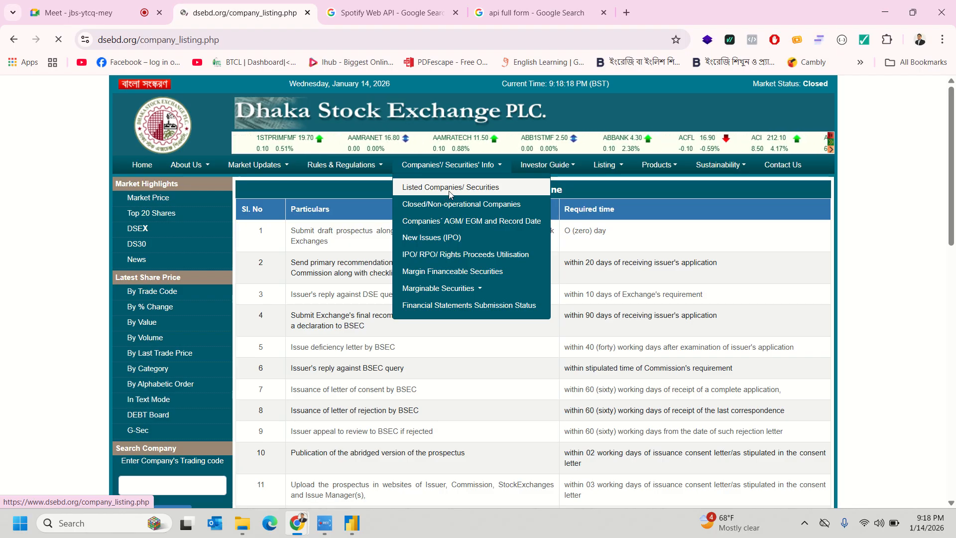
# - Scroll the company listing and open the IPO/RPO/Rights Proceeds Utilisation page
pyautogui.scroll(-1, 514, 227)
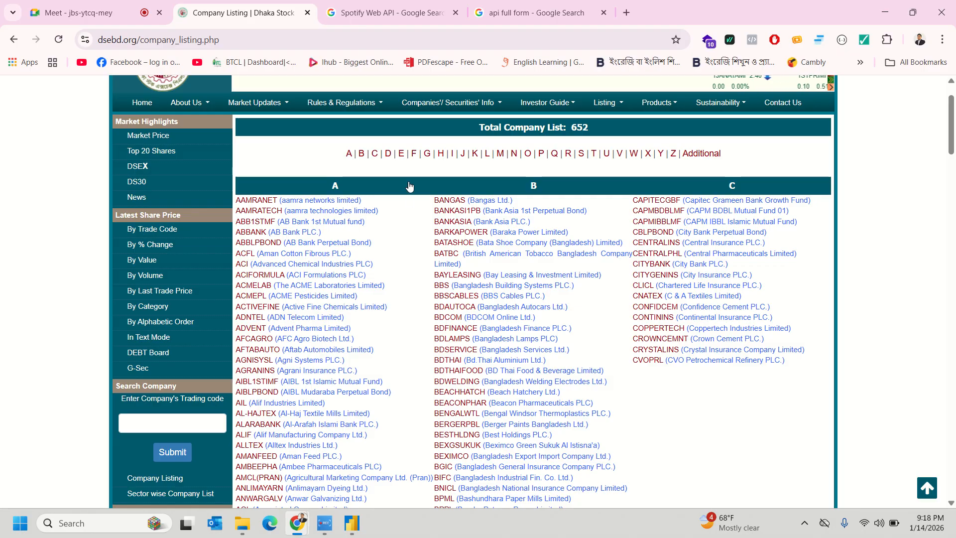
pyautogui.scroll(-2, 374, 186)
pyautogui.scroll(-2, 373, 187)
pyautogui.scroll(6, 374, 182)
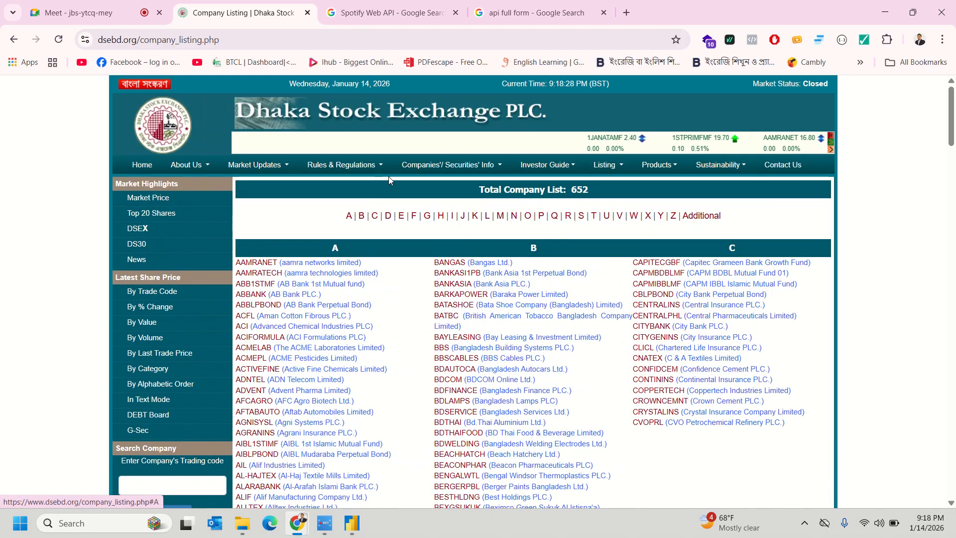
pyautogui.moveTo(448, 165)
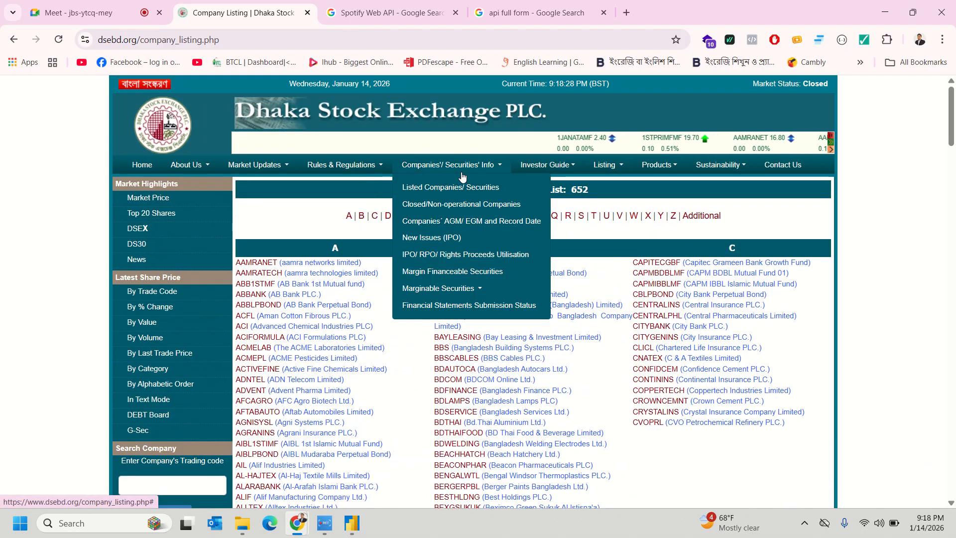
pyautogui.click(440, 254)
# - Open the Top 10 Gainers page, review it and select its address
pyautogui.moveTo(277, 171)
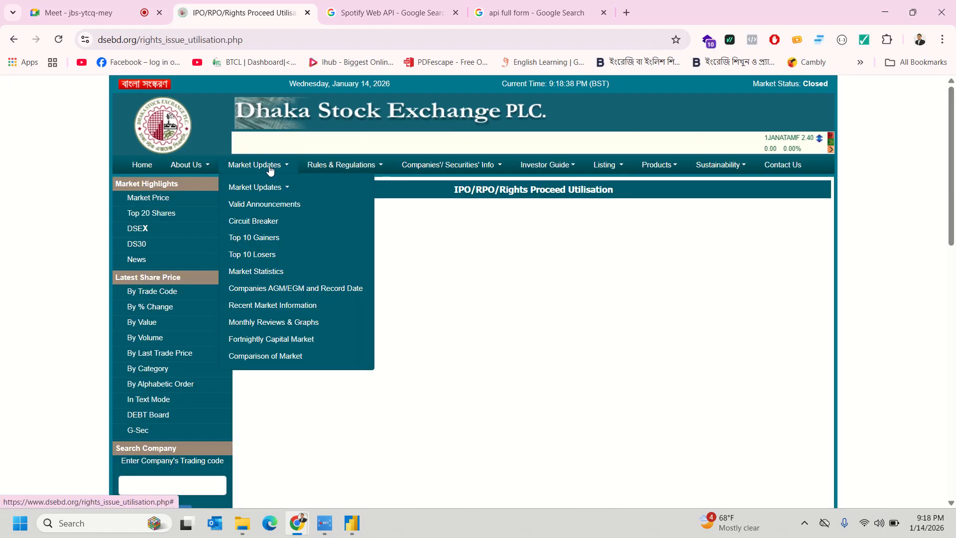
pyautogui.click(282, 240)
pyautogui.scroll(-4, 677, 235)
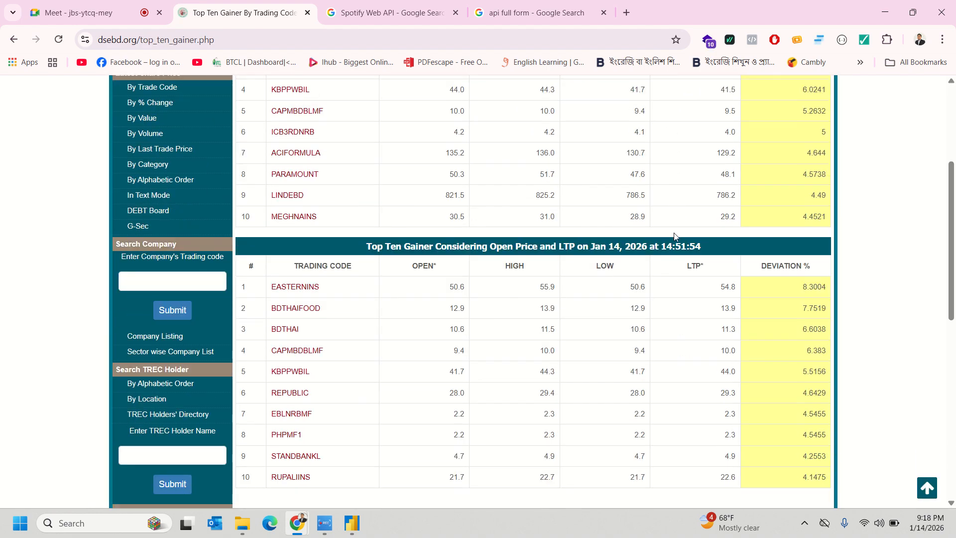
pyautogui.scroll(-10, 673, 236)
pyautogui.scroll(6, 671, 234)
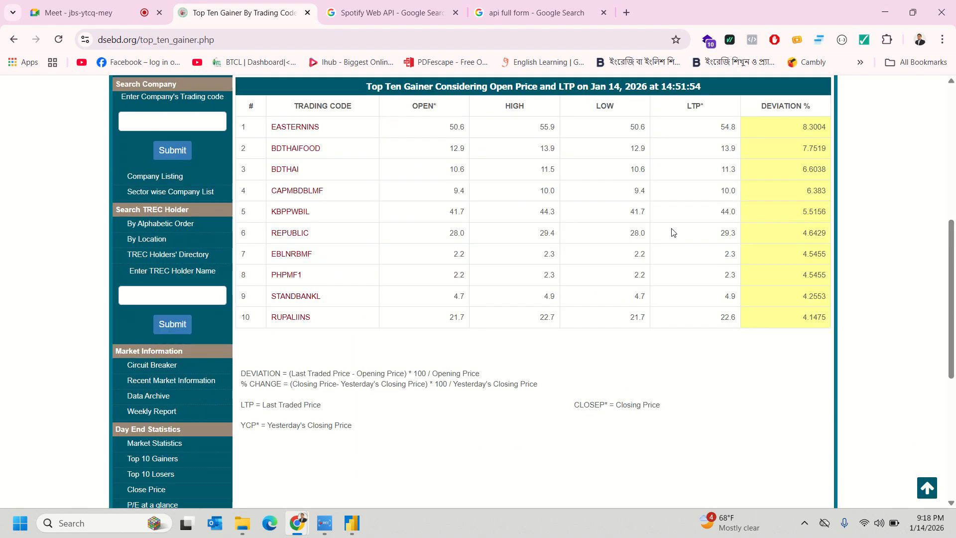
pyautogui.scroll(7, 672, 232)
pyautogui.click(273, 40)
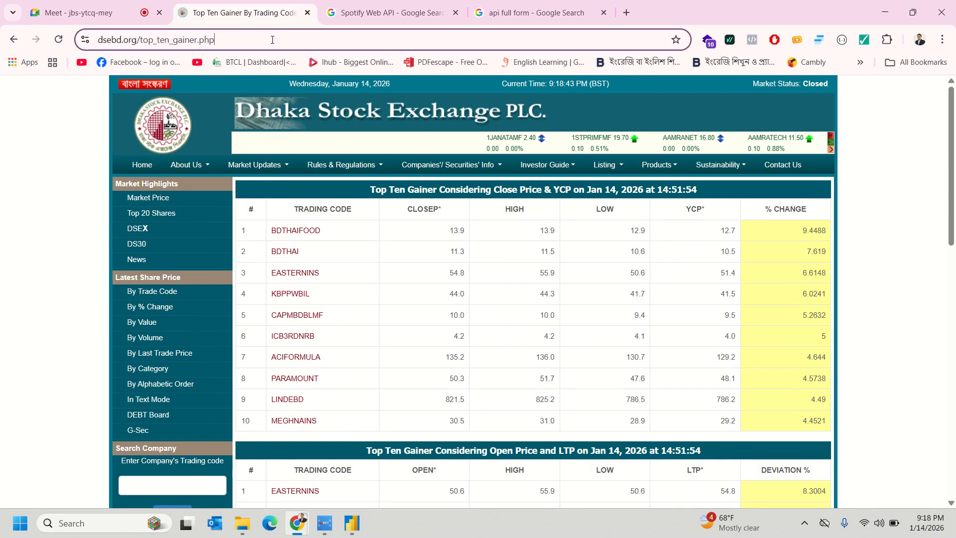
pyautogui.click(29, 238)
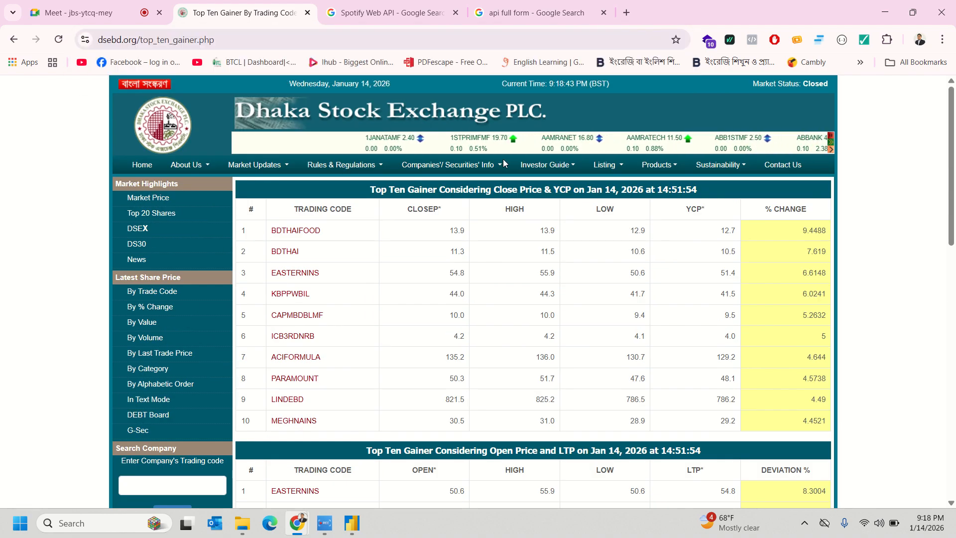
# - Close the Navigator and start a Web connection via Get data > More, pasting the top_ten_gainer.php URL
pyautogui.click(352, 522)
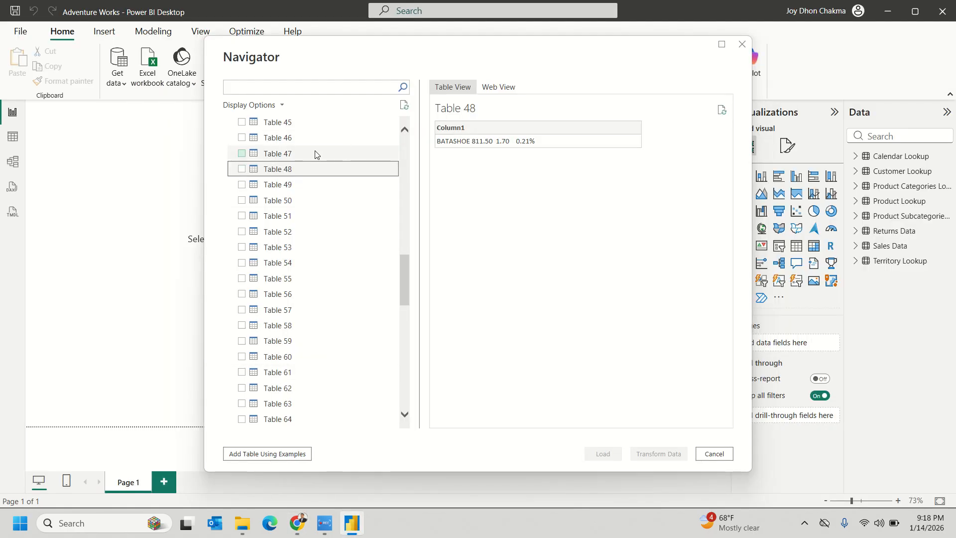
pyautogui.click(720, 460)
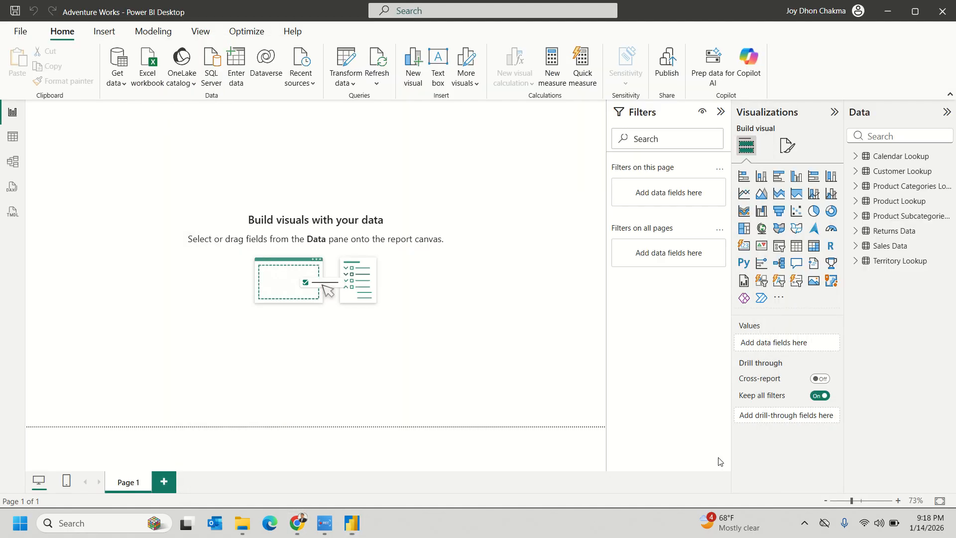
pyautogui.click(125, 82)
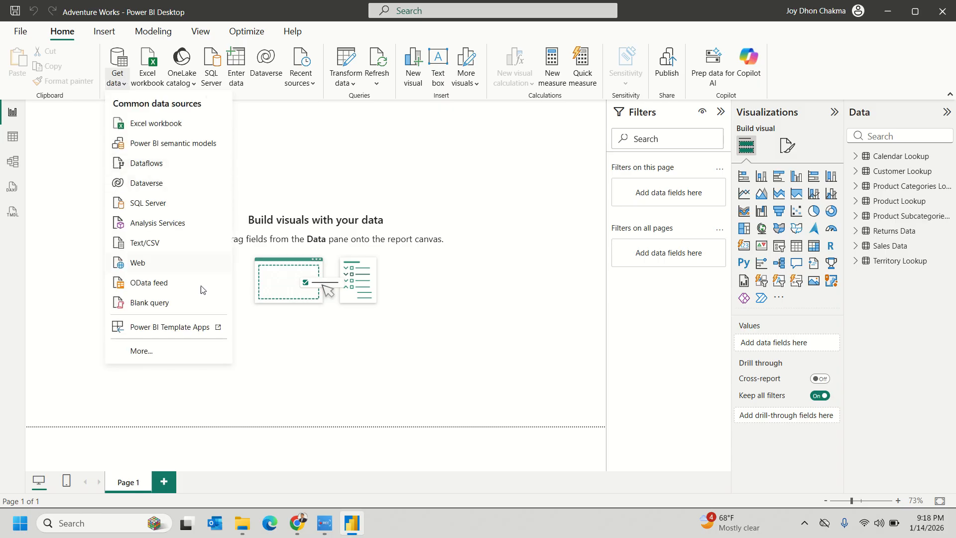
pyautogui.click(145, 351)
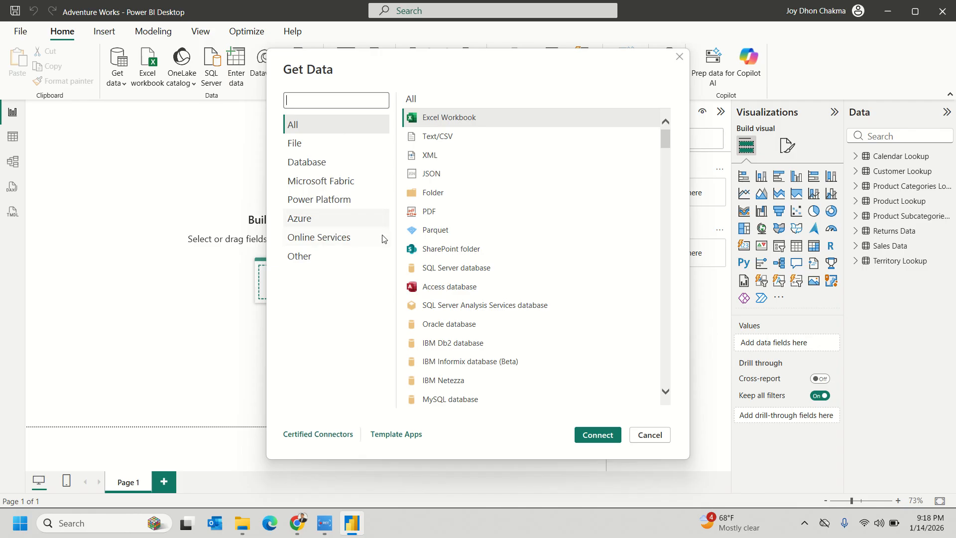
pyautogui.click(306, 255)
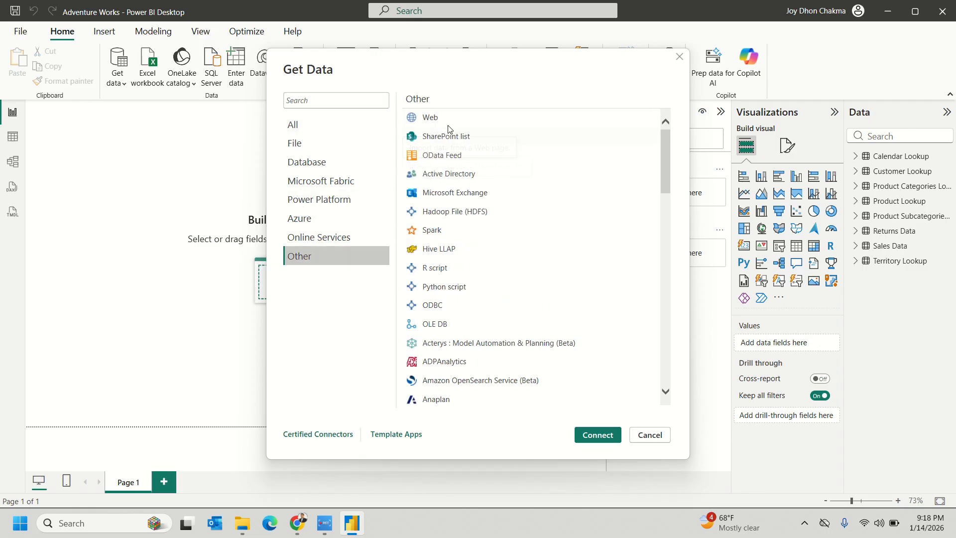
pyautogui.click(430, 118)
pyautogui.click(597, 434)
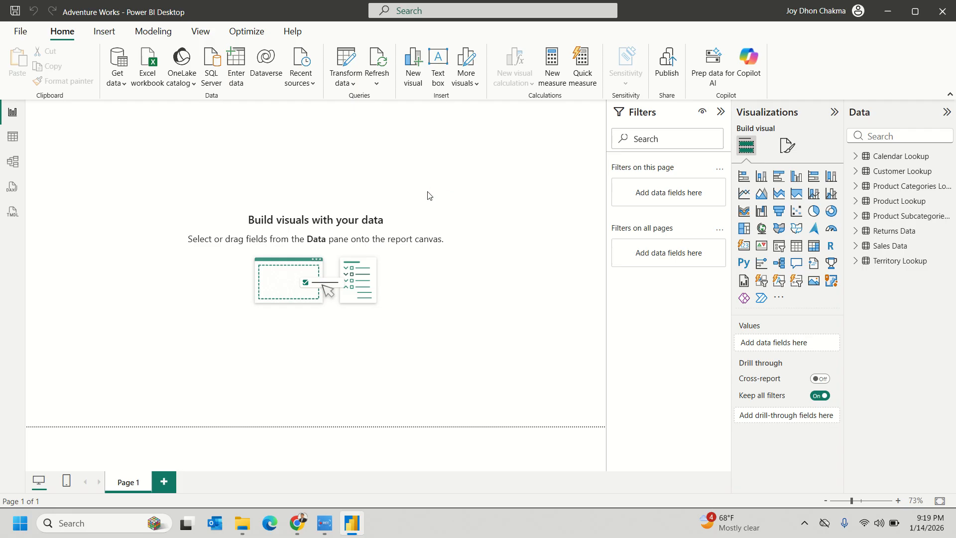
pyautogui.write('https://www.dsebd.org/top_ten_gainer.php')
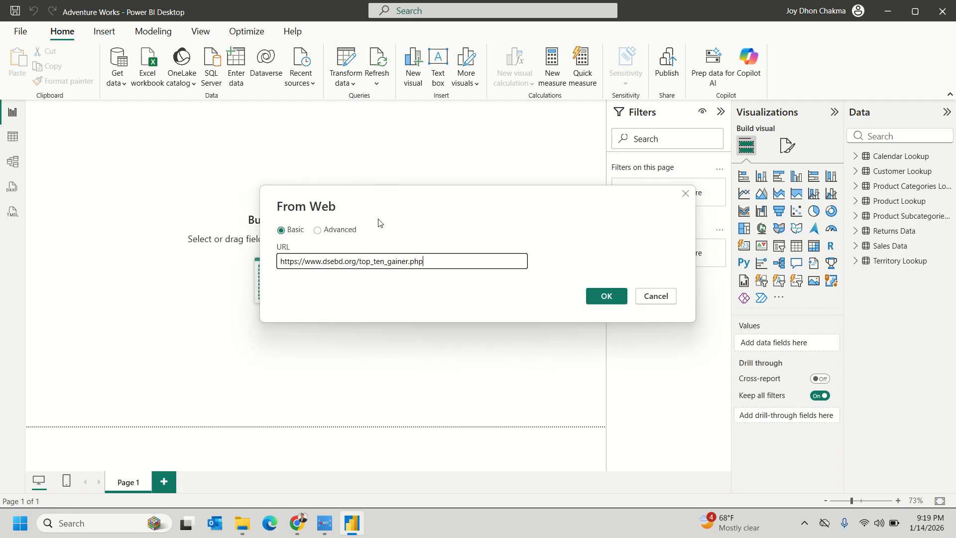
# - Connect to the gainers page and preview Table 12 and Table 30 (ANWARGALV row)
pyautogui.click(616, 299)
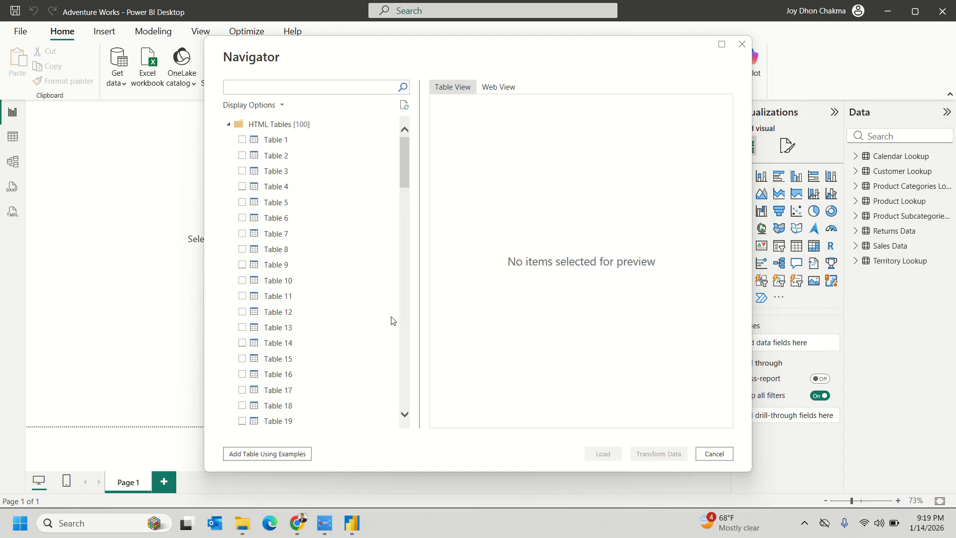
pyautogui.click(321, 317)
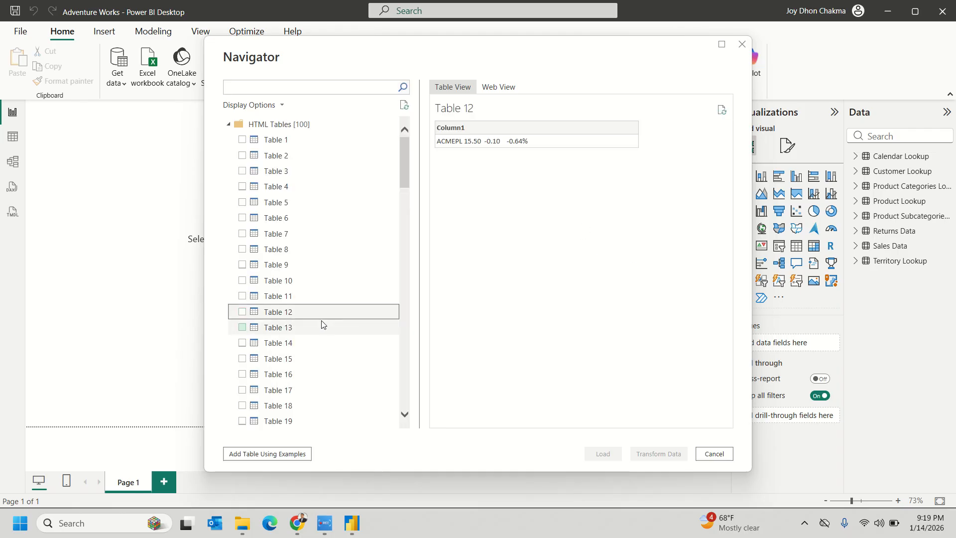
pyautogui.scroll(-5, 275, 359)
pyautogui.click(299, 365)
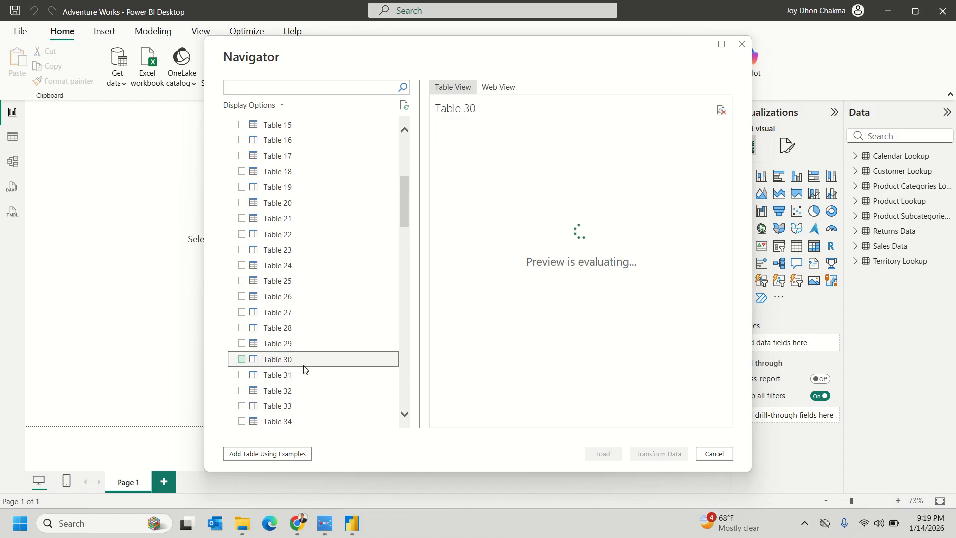
pyautogui.scroll(-6, 306, 373)
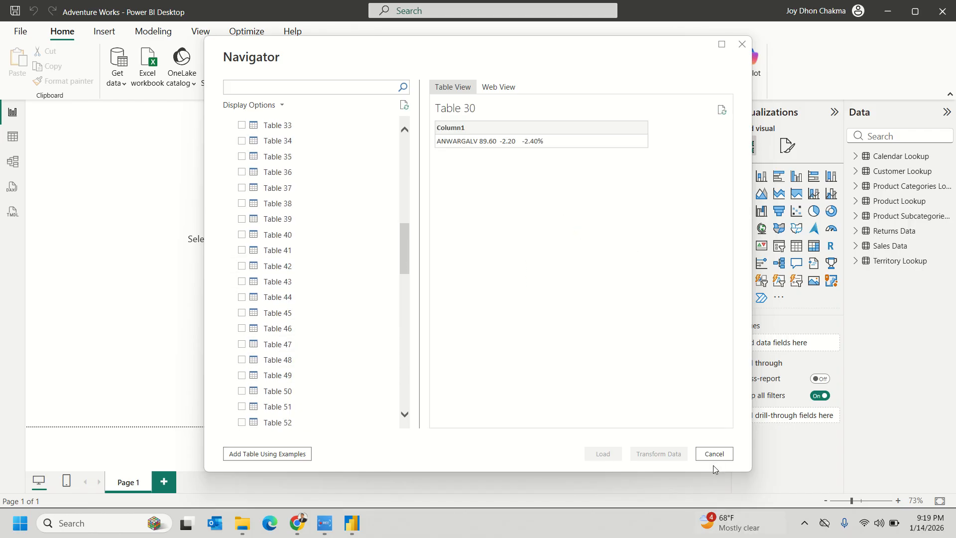
pyautogui.hotkey('alt', 'Tab')
pyautogui.hotkey('alt', 'Tab')
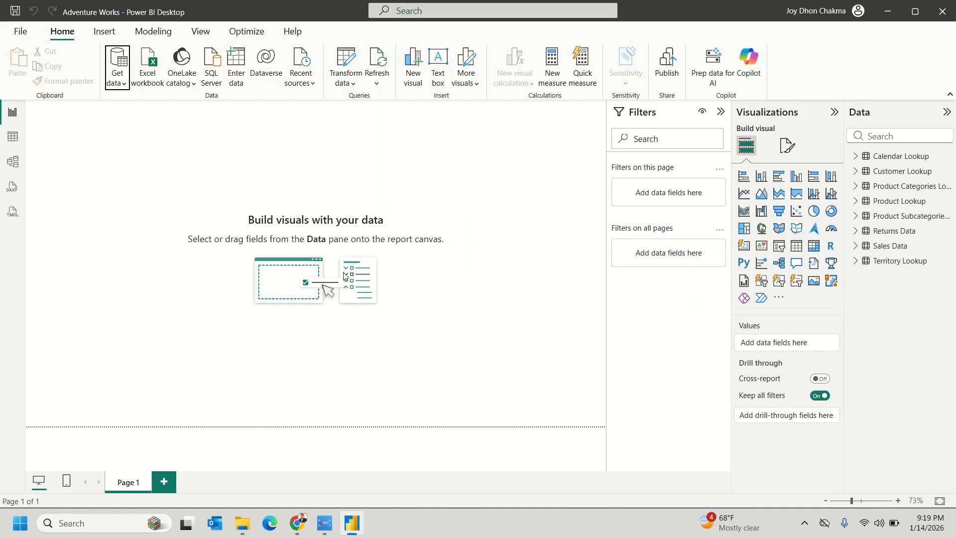
# - Switch to Chrome and run a Google search from the address bar for 'free api'
pyautogui.moveTo(296, 524)
pyautogui.click(239, 461)
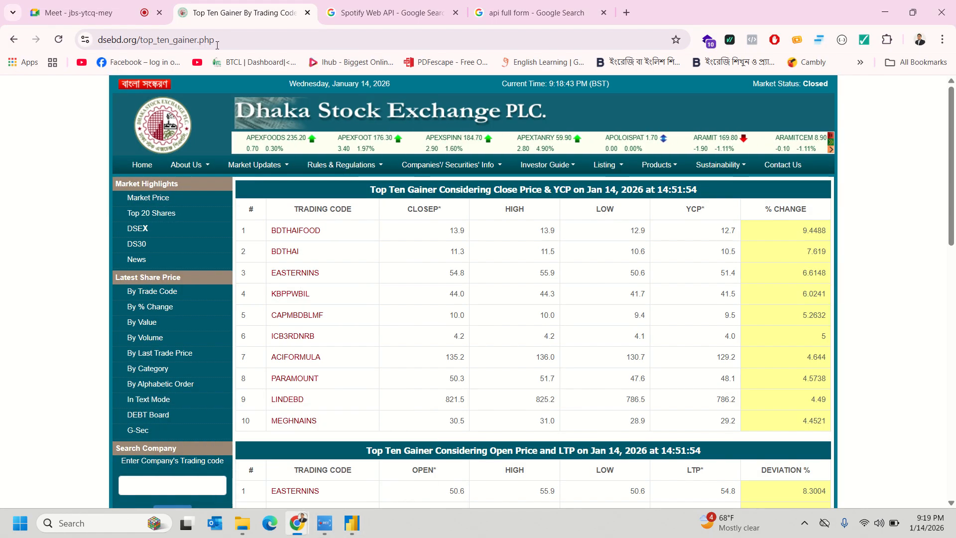
pyautogui.click(289, 34)
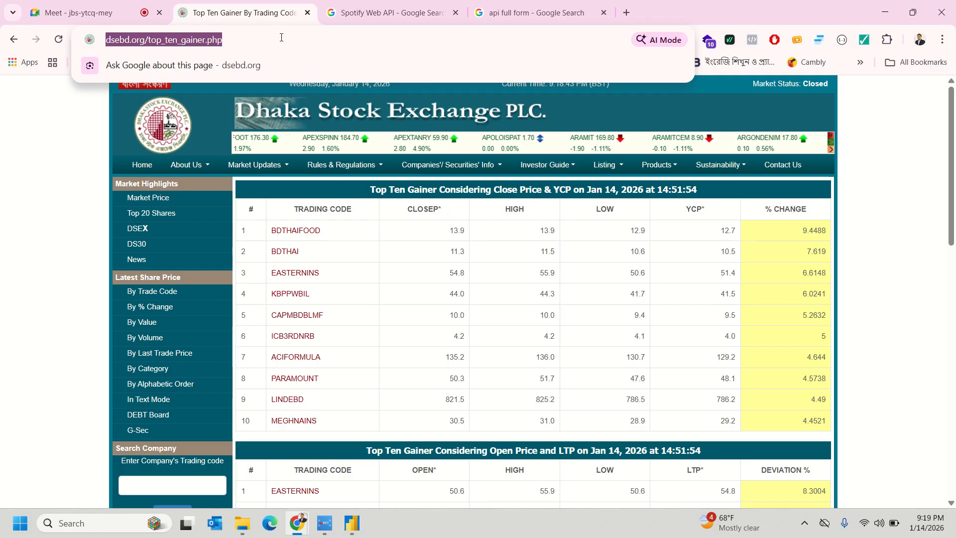
pyautogui.write('free api')
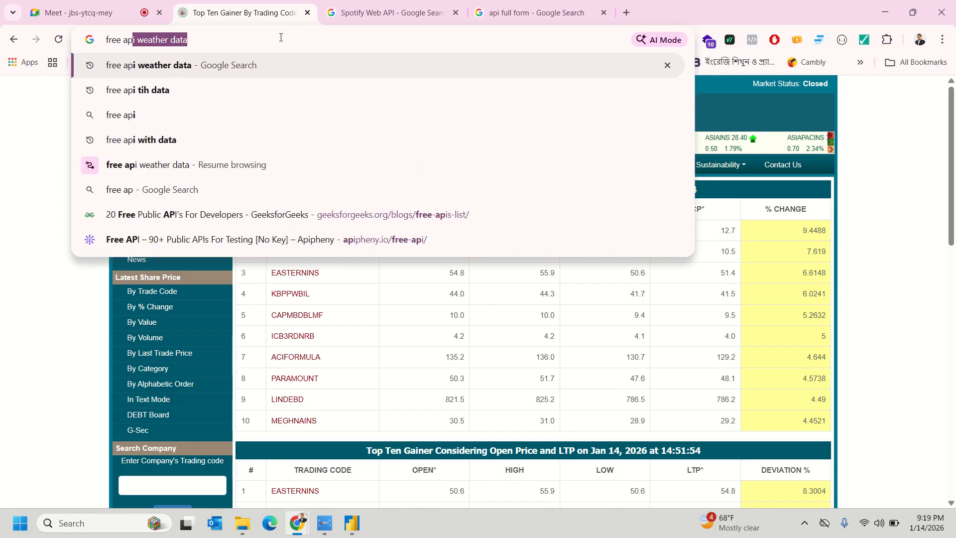
pyautogui.press('Return')
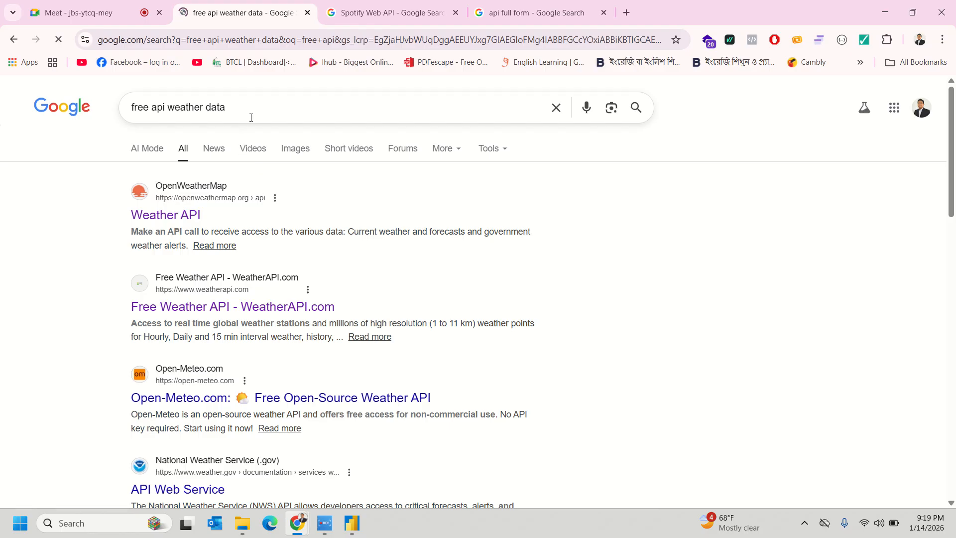
# - Trim the query to just 'free api' and open RapidAPI's Free Public APIs for Developers result
pyautogui.moveTo(234, 111); pyautogui.dragTo(182, 117)
pyautogui.press('BackSpace')
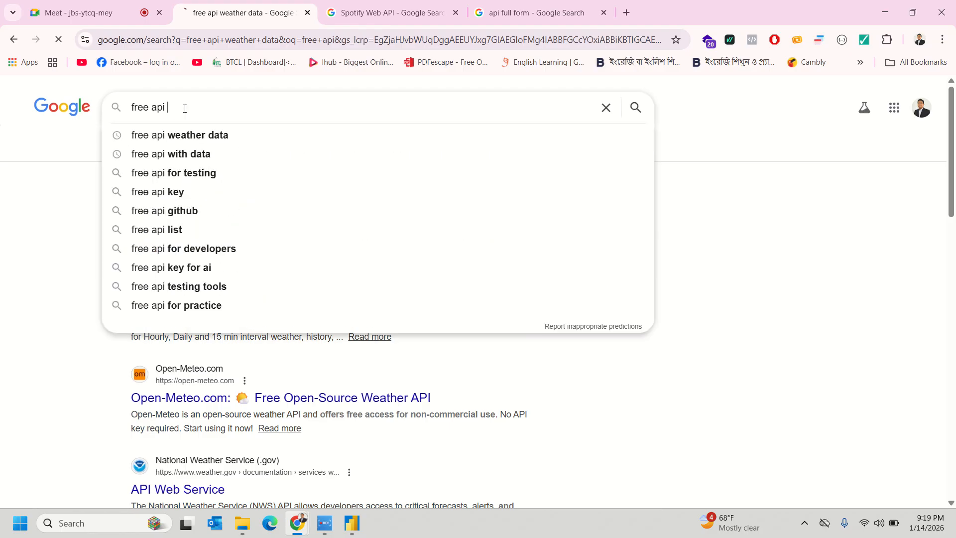
pyautogui.press('Return')
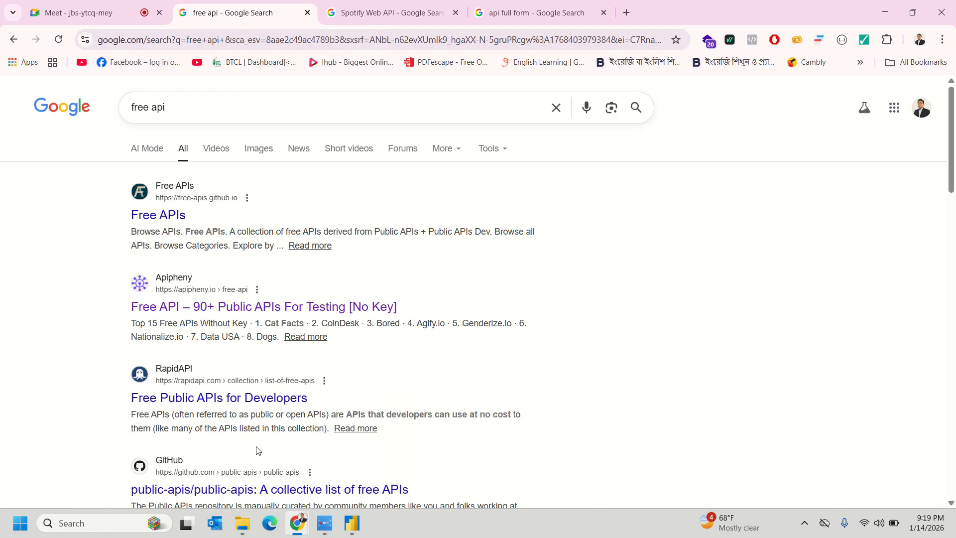
pyautogui.click(193, 397)
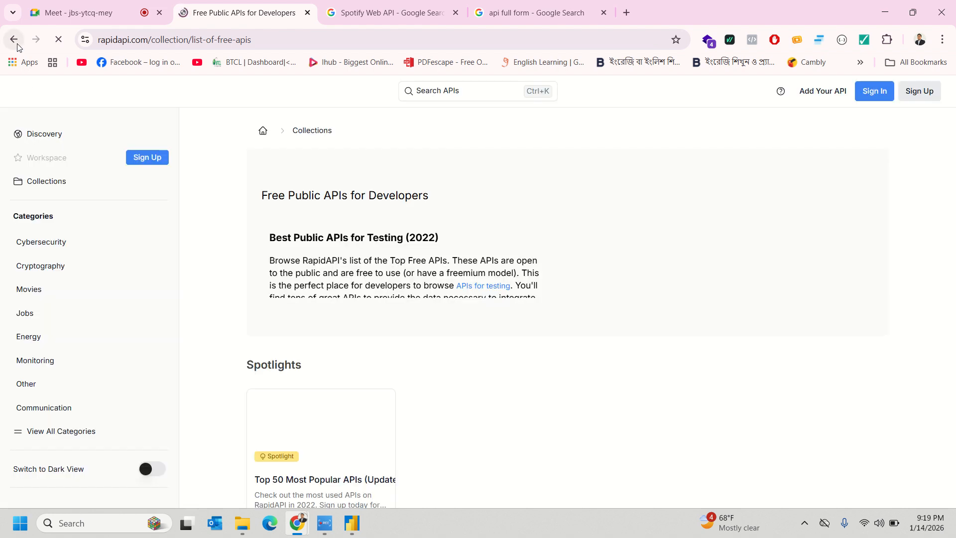
# - Dismiss RapidAPI's sign-in prompt and cookie notice, then open the COVID-19 data API card
pyautogui.scroll(-3, 420, 378)
pyautogui.scroll(-3, 421, 378)
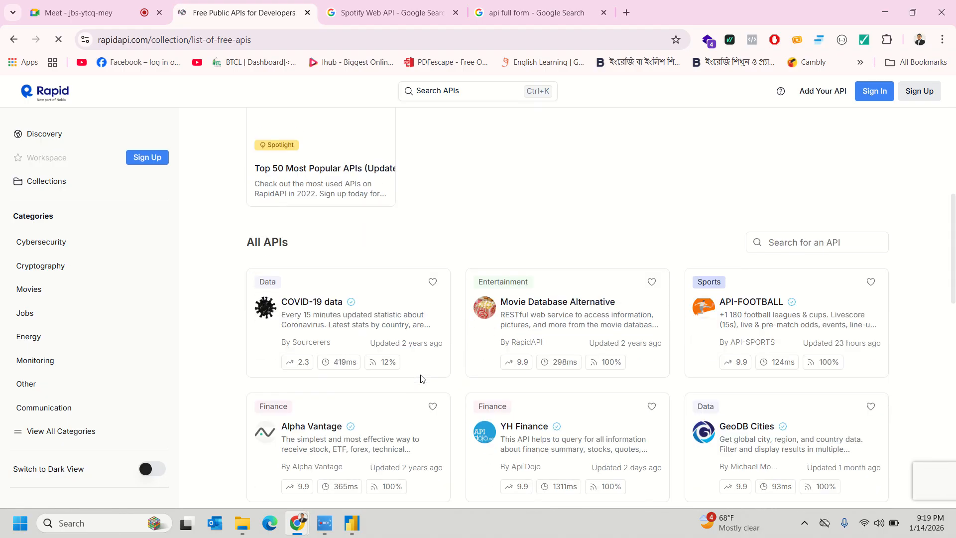
pyautogui.scroll(-2, 421, 378)
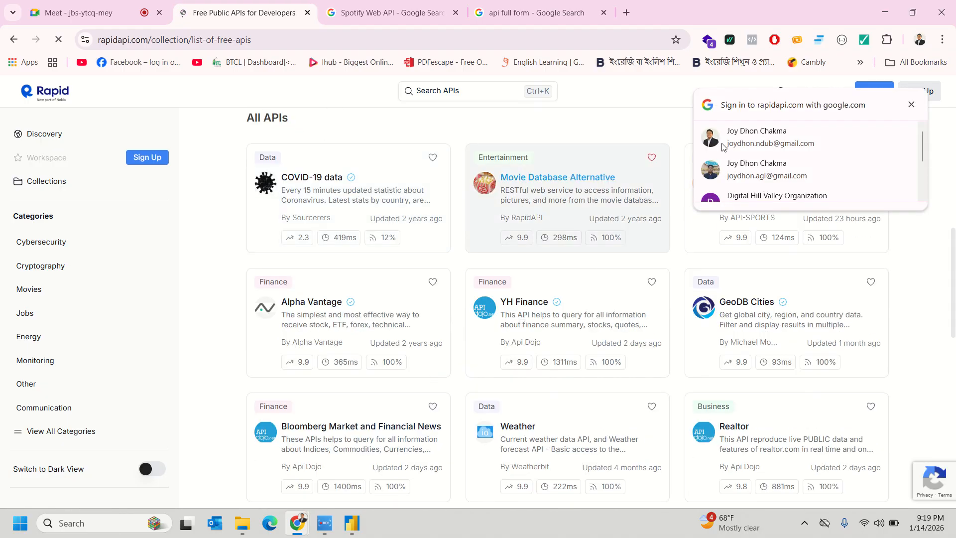
pyautogui.click(911, 104)
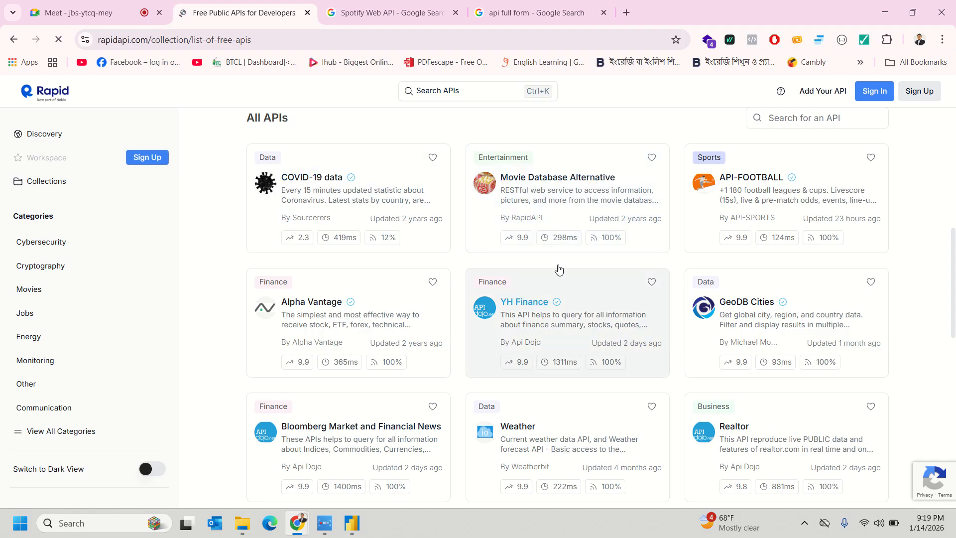
pyautogui.click(607, 274)
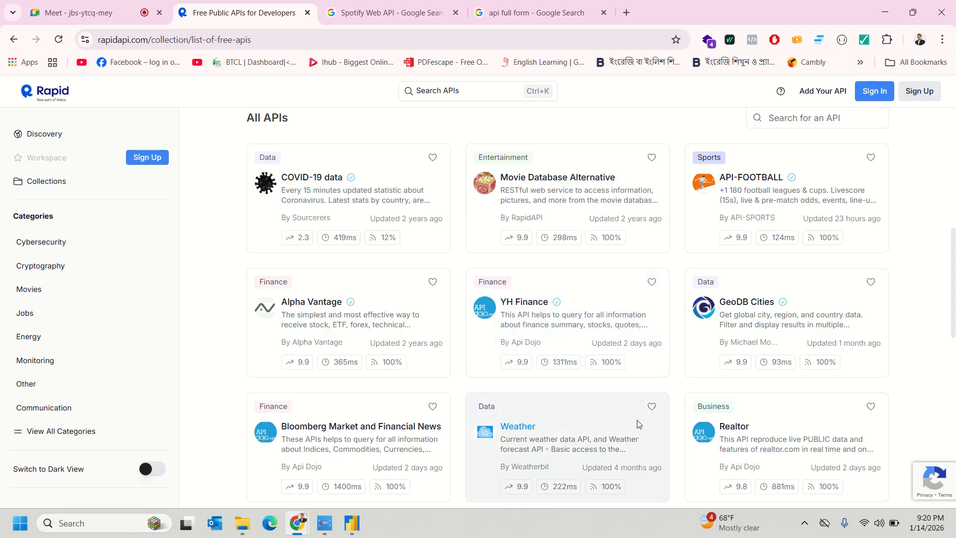
pyautogui.scroll(-5, 639, 423)
pyautogui.scroll(5, 637, 426)
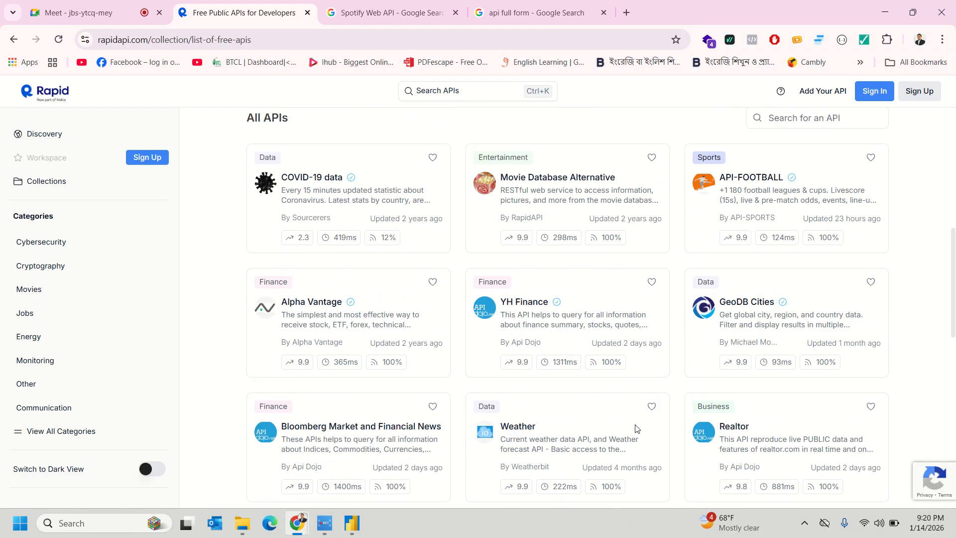
pyautogui.click(321, 179)
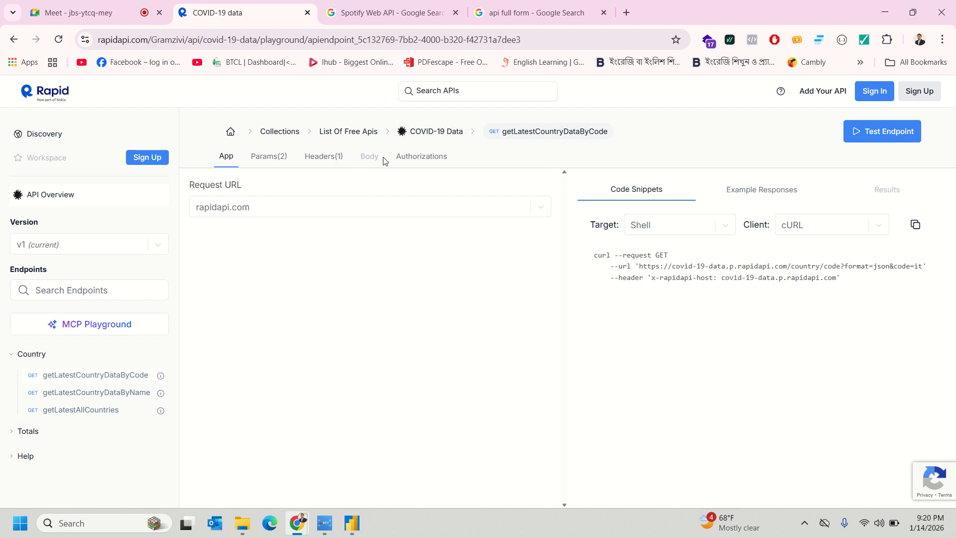
# - Review the endpoint's query parameters and host header, then return to the App view
pyautogui.click(267, 158)
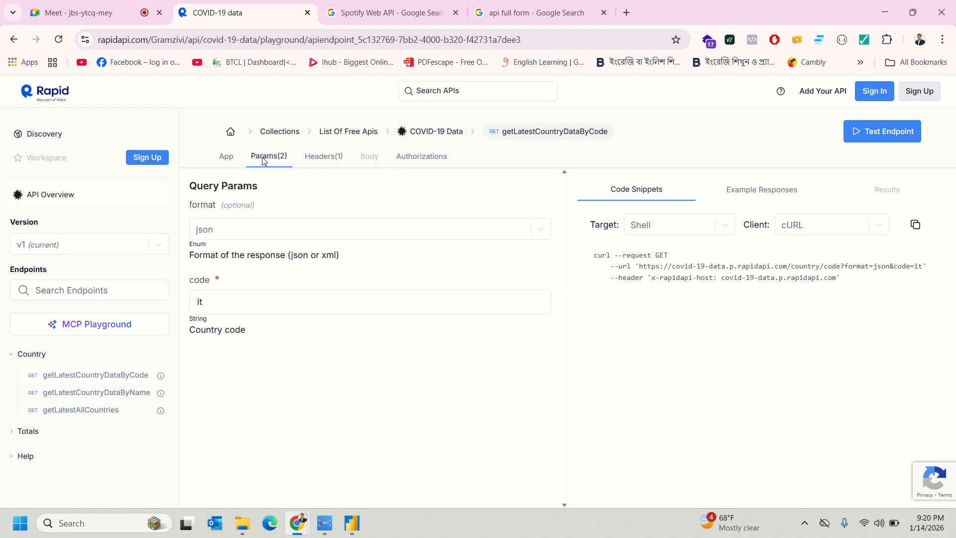
pyautogui.click(325, 158)
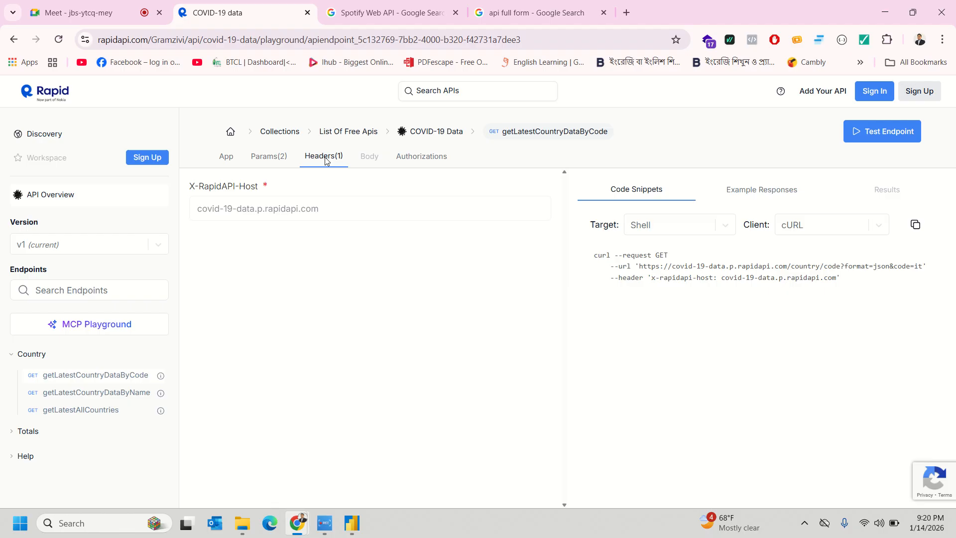
pyautogui.click(226, 159)
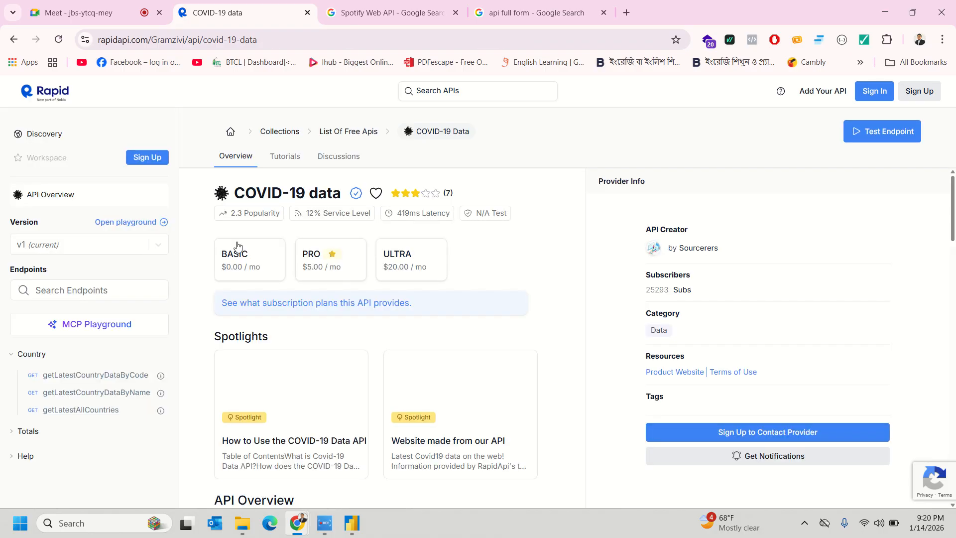
# - Open getLatestCountryDataByCode and select the full request URL in its cURL snippet
pyautogui.scroll(-1, 719, 397)
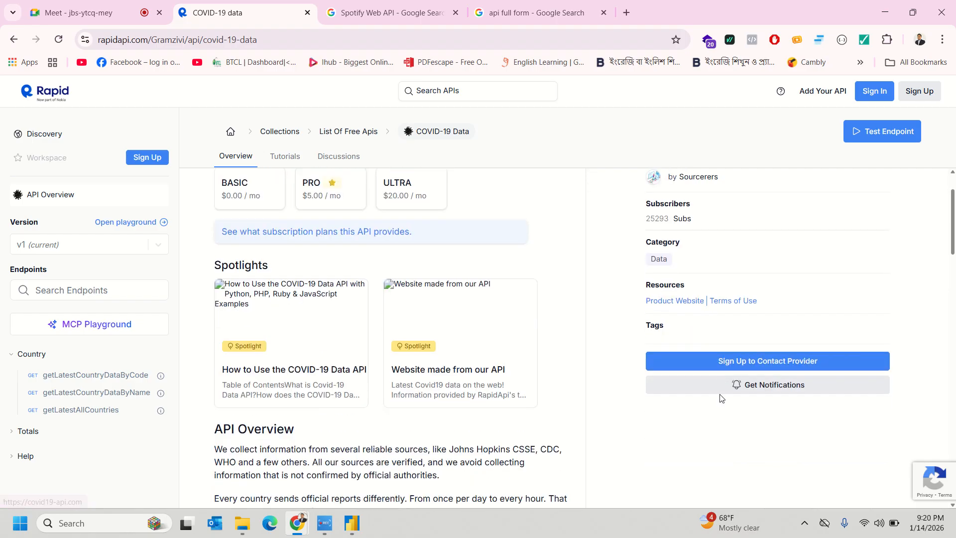
pyautogui.scroll(-1, 718, 397)
pyautogui.scroll(2, 537, 375)
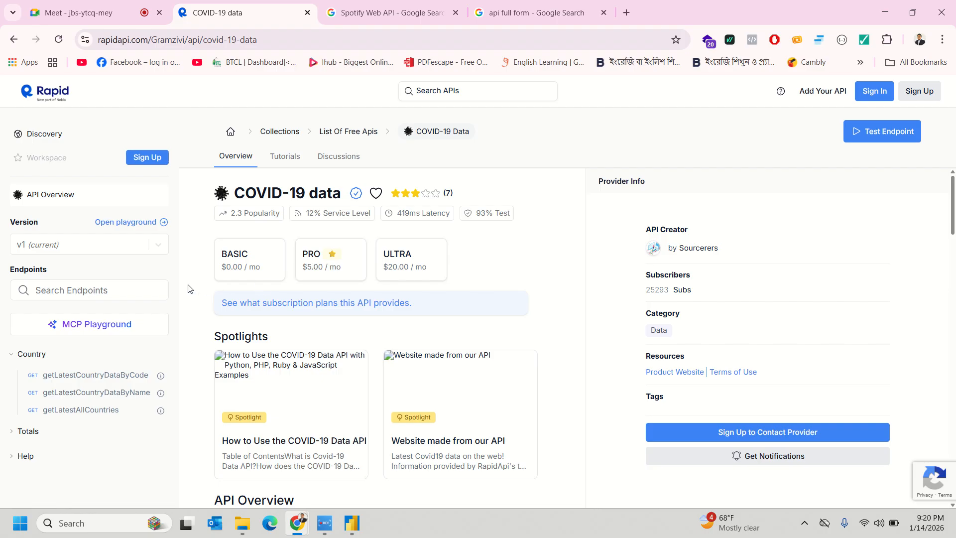
pyautogui.click(80, 382)
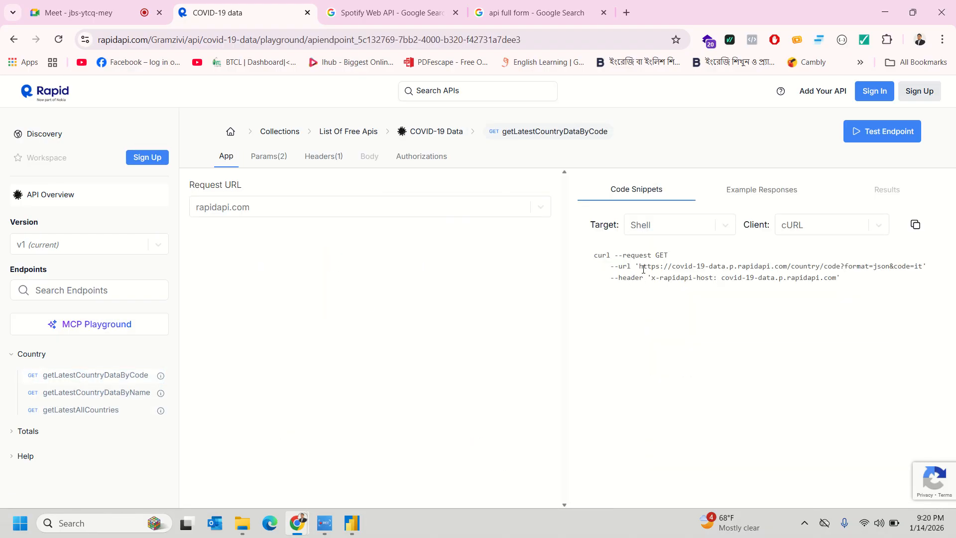
pyautogui.moveTo(680, 268); pyautogui.dragTo(912, 267)
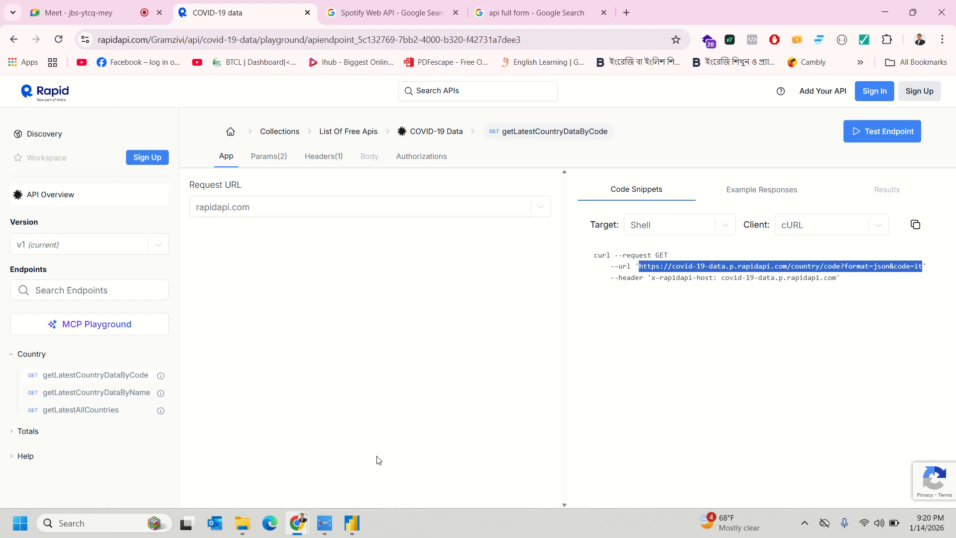
# - In Power BI, add a Web source with the pasted COVID-19 endpoint URL and connect anonymously
pyautogui.click(355, 524)
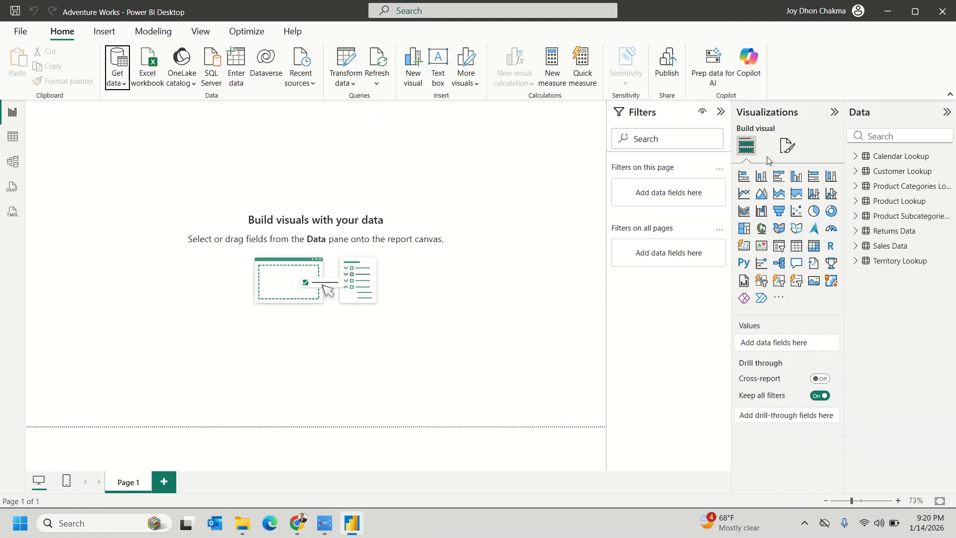
pyautogui.click(118, 74)
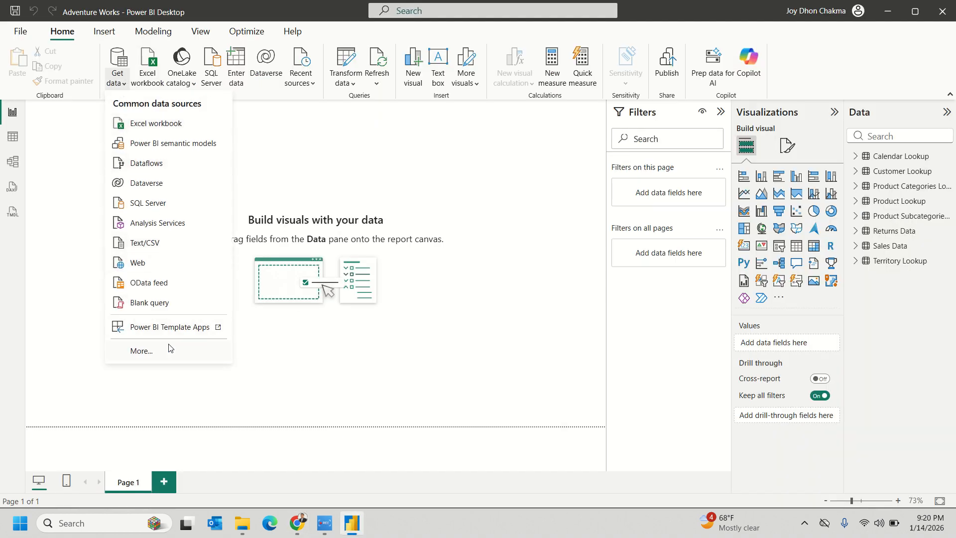
pyautogui.click(142, 266)
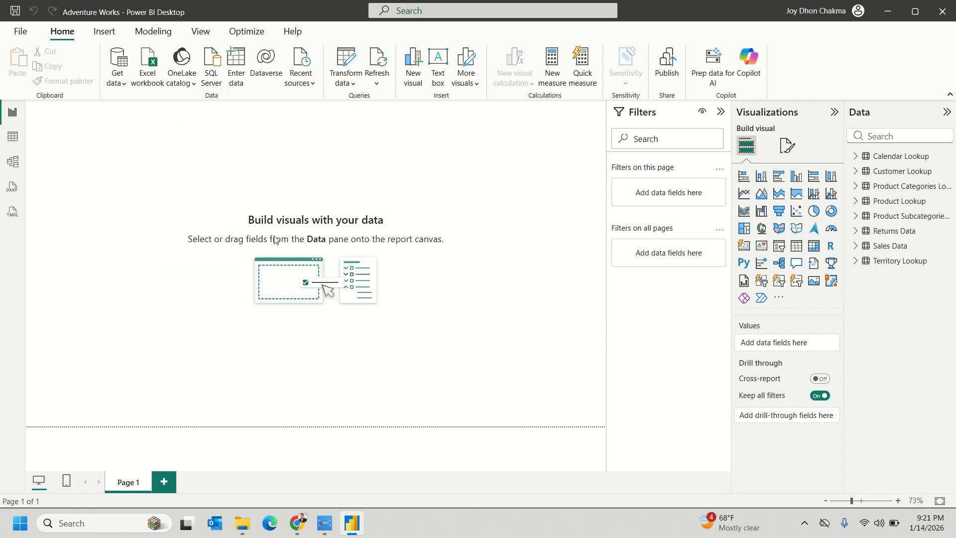
pyautogui.click(361, 255)
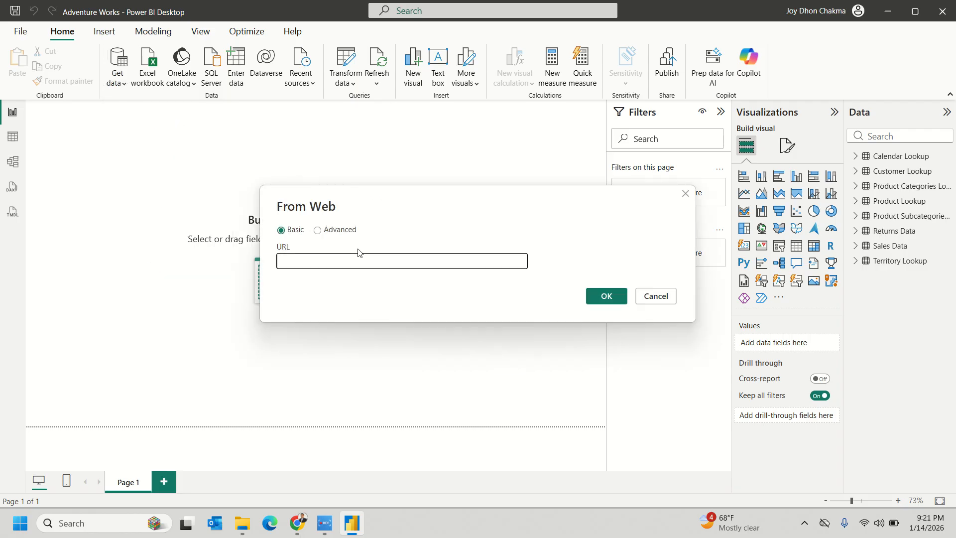
pyautogui.write('https://covid-19-data.p.rapidapi.com/country/code?format=json&code=it')
pyautogui.click(592, 296)
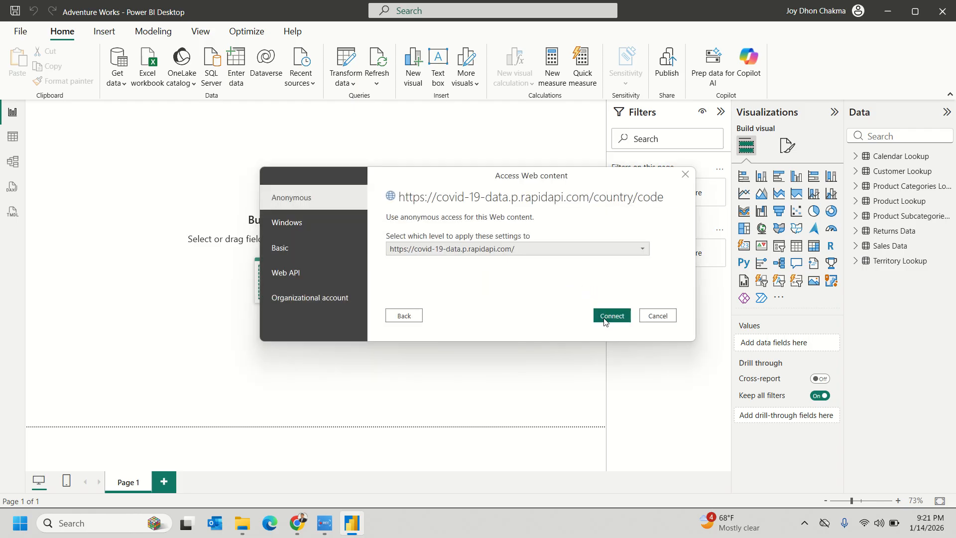
pyautogui.click(605, 319)
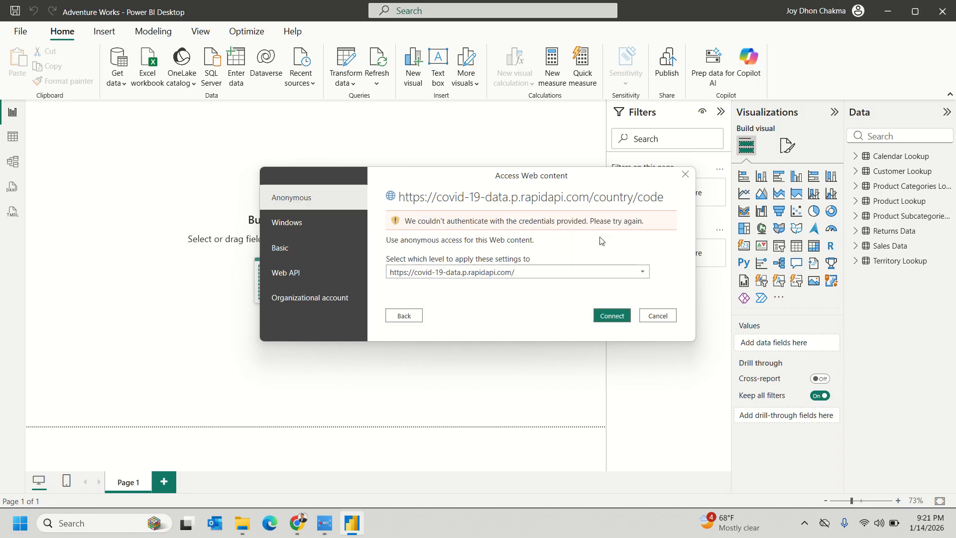
# - Retry anonymous access after it fails, then switch authentication from Basic to Web API
pyautogui.click(547, 270)
pyautogui.click(548, 270)
pyautogui.click(547, 269)
pyautogui.click(547, 270)
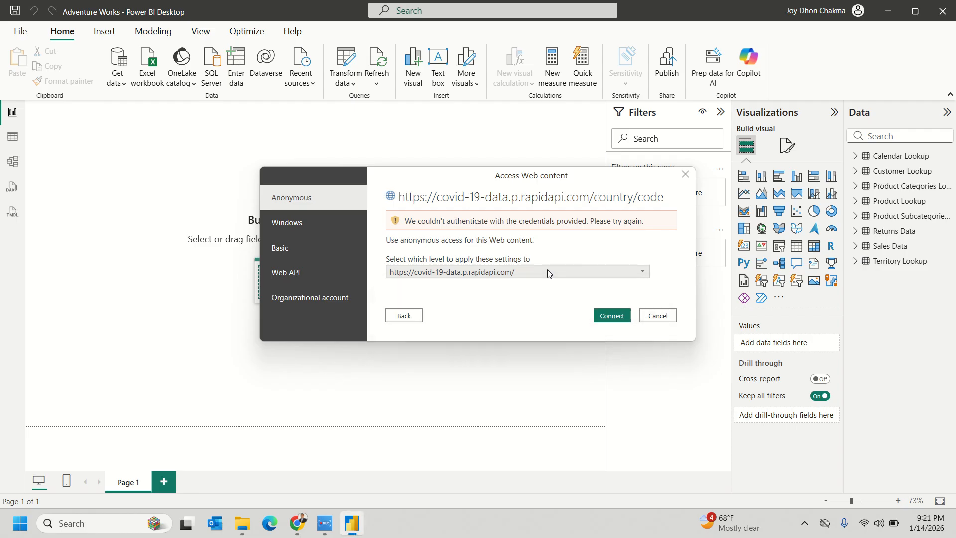
pyautogui.click(607, 315)
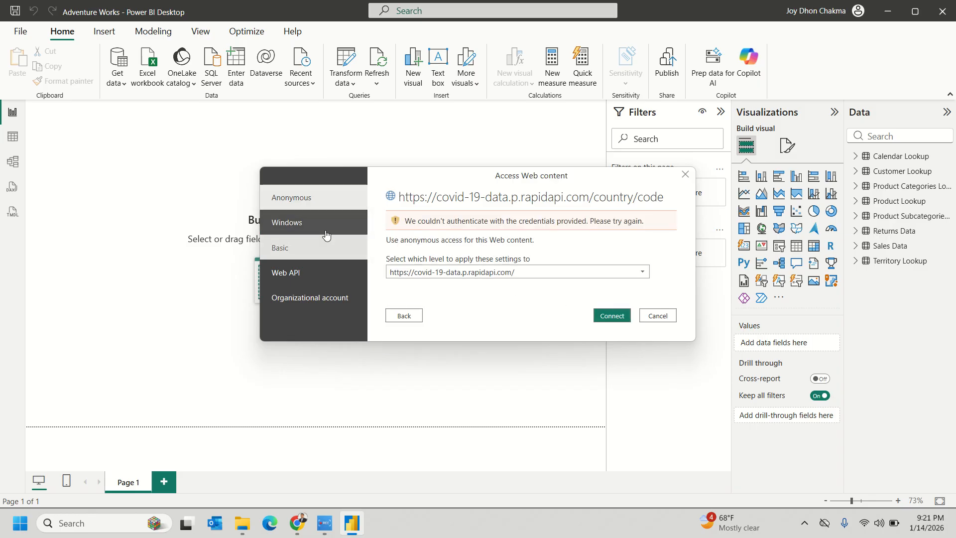
pyautogui.click(334, 251)
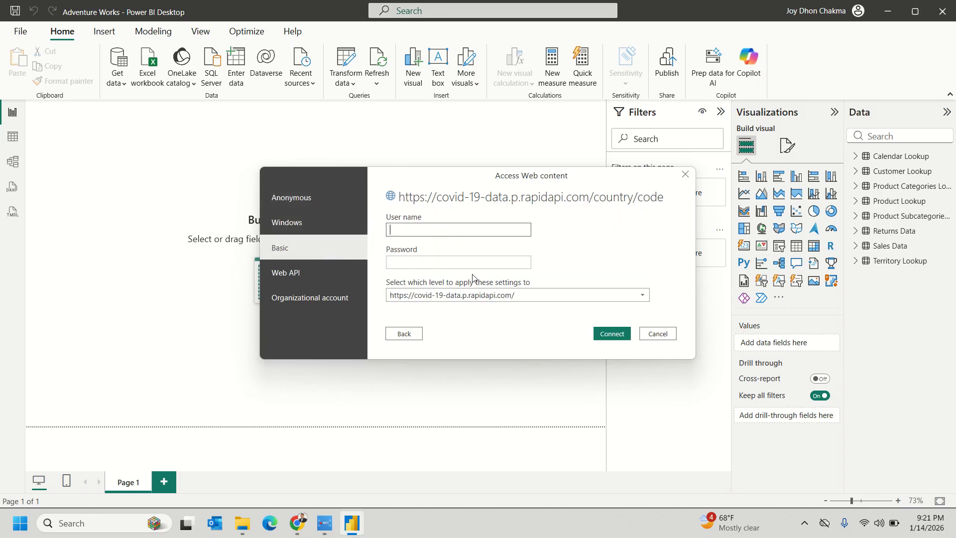
pyautogui.click(335, 272)
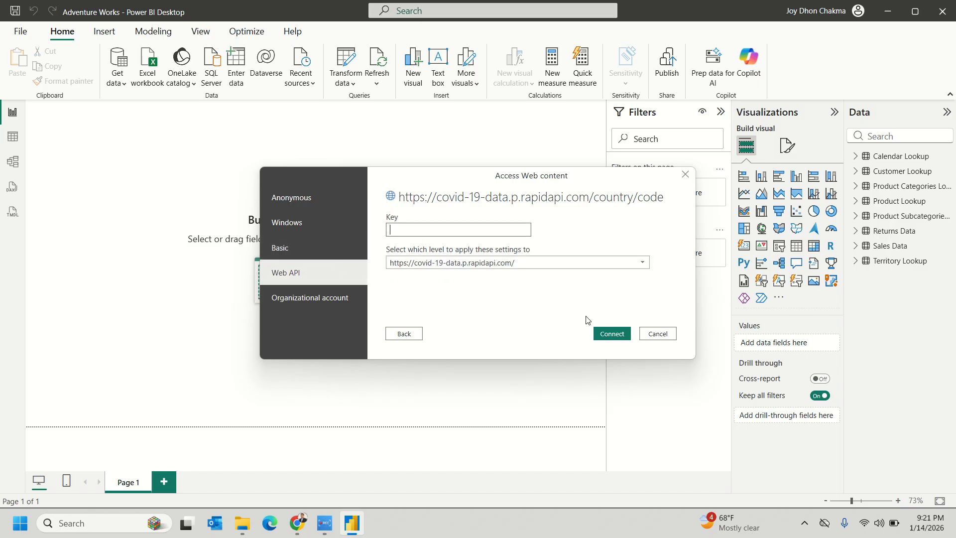
pyautogui.click(242, 523)
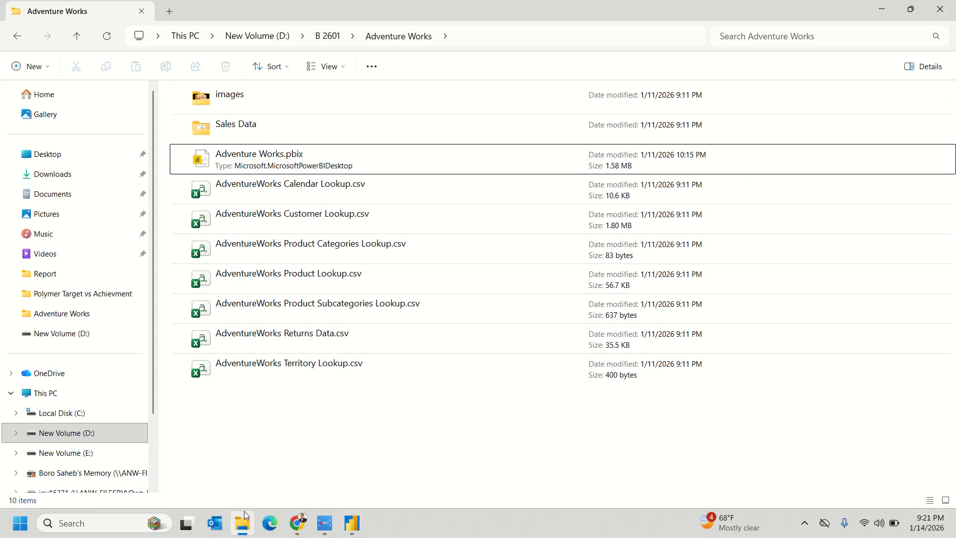
# - Back in Chrome, paste the COVID-19 endpoint URL into RapidAPI's Request URL field
pyautogui.click(242, 523)
pyautogui.moveTo(297, 522)
pyautogui.click(234, 458)
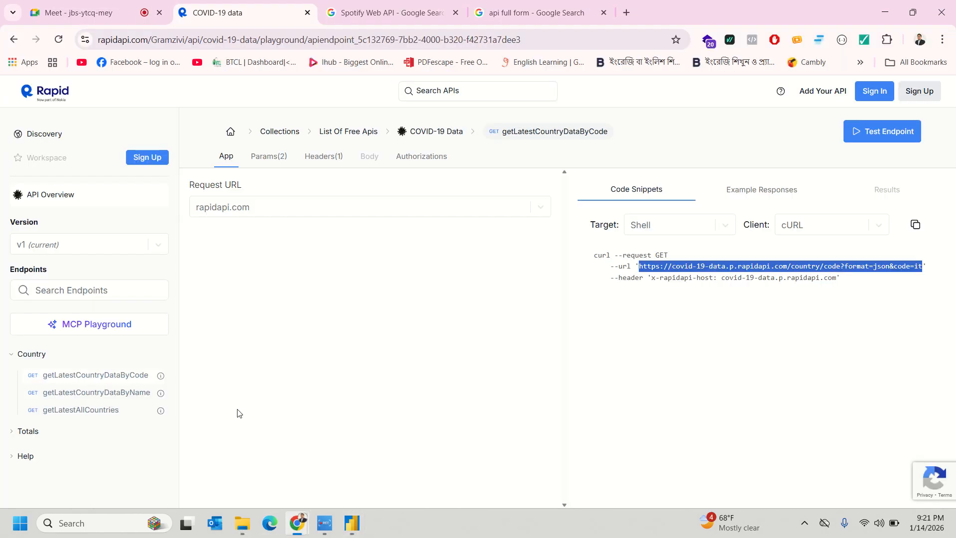
pyautogui.click(636, 305)
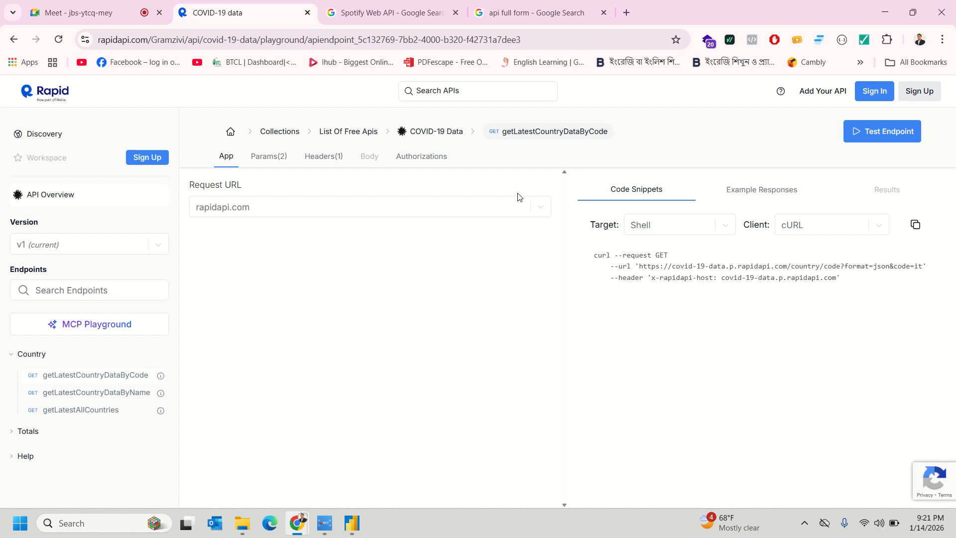
pyautogui.click(296, 209)
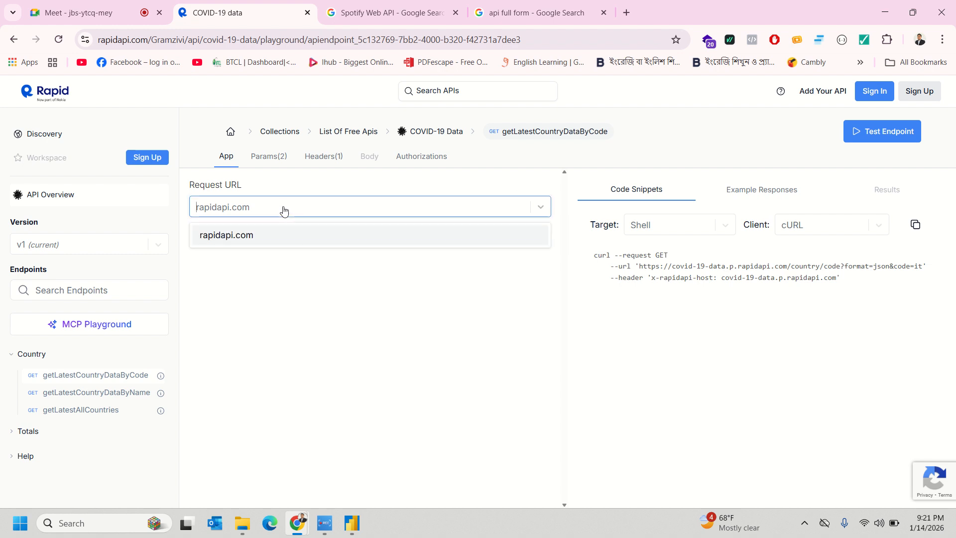
pyautogui.write('https://covid-19-data.p.rapidapi.com/country/code?format=json&code=it')
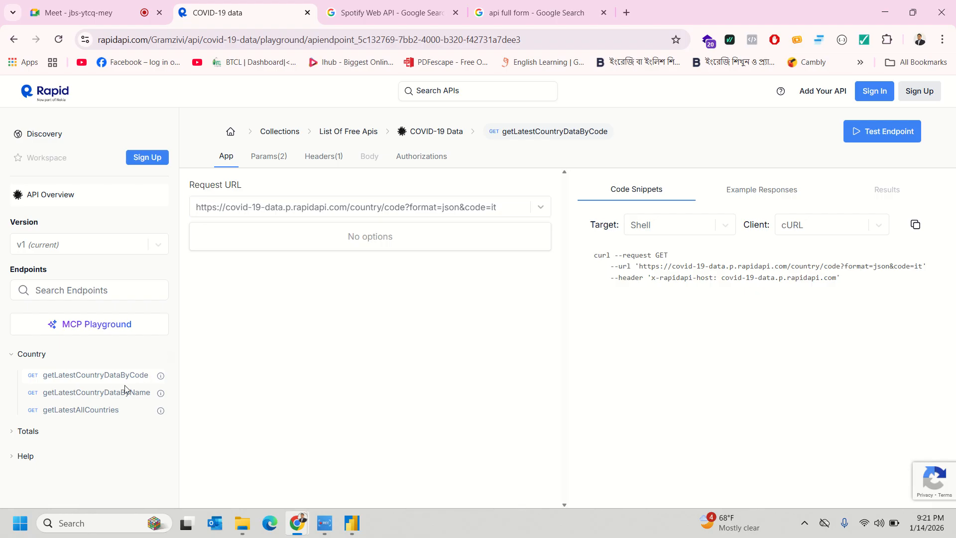
# - View the getLatestCountryDataByName and getLatestAllCountries endpoints, then return to getLatestCountryDataByCode
pyautogui.click(98, 393)
pyautogui.click(104, 412)
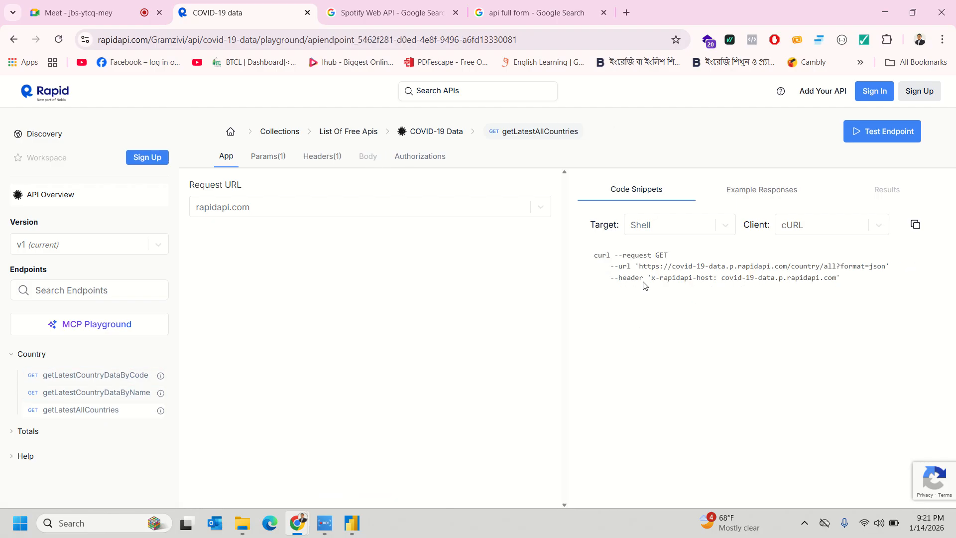
pyautogui.click(9, 43)
pyautogui.click(9, 44)
# - Navigate browser history back to the 'free api weather data' Google results
pyautogui.click(13, 39)
pyautogui.click(13, 40)
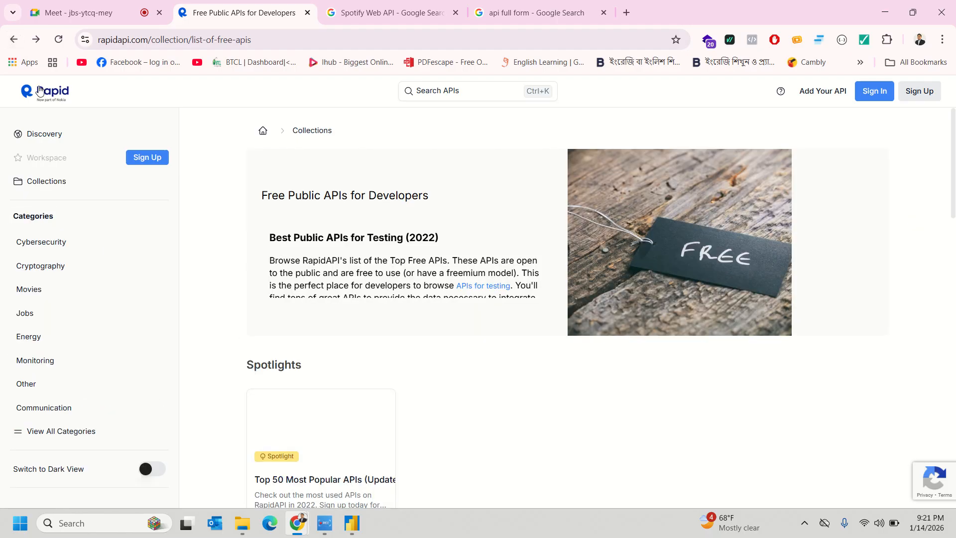
pyautogui.click(13, 40)
pyautogui.click(13, 40)
pyautogui.click(13, 40)
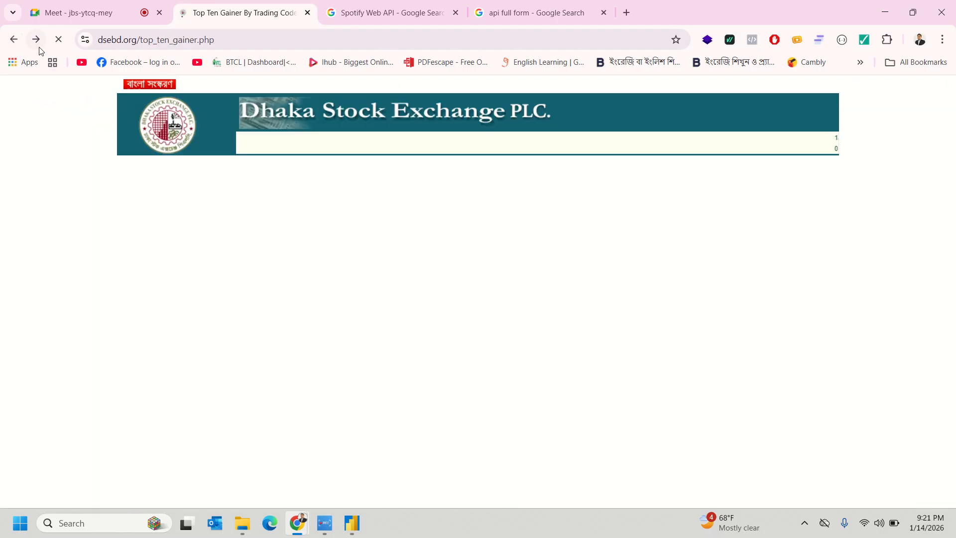
pyautogui.click(36, 40)
pyautogui.scroll(-7, 222, 340)
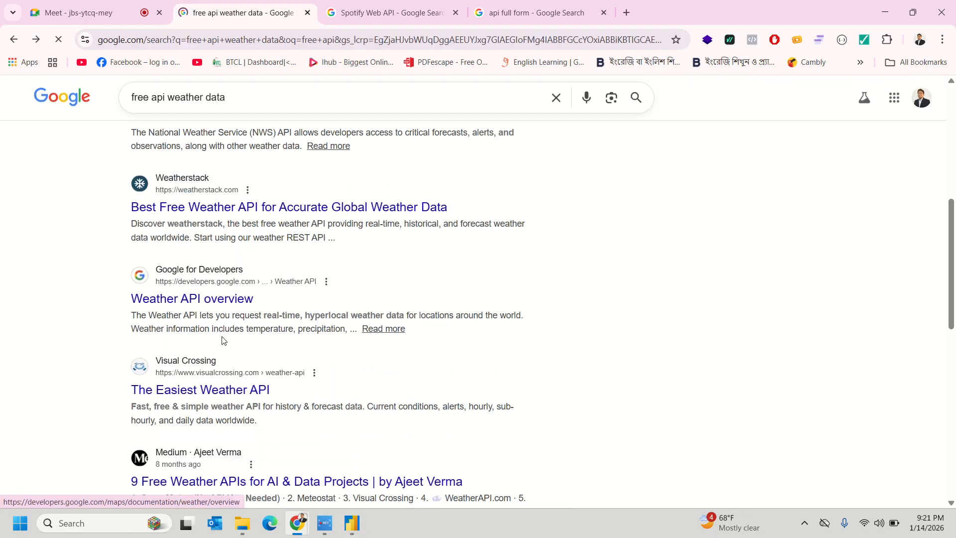
pyautogui.scroll(-3, 222, 339)
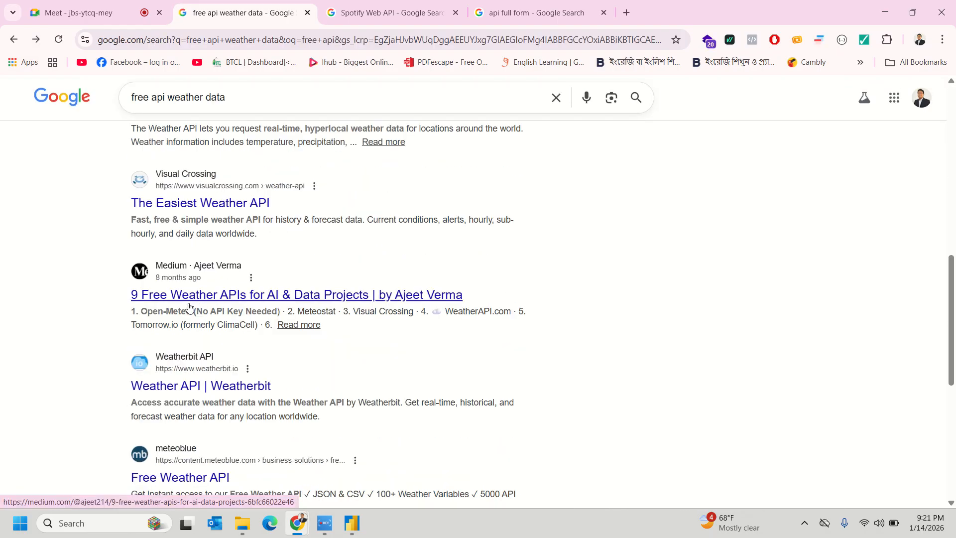
# - Search 'free api weather data links' and expand the AI overview's full list of APIs
pyautogui.scroll(-2, 198, 315)
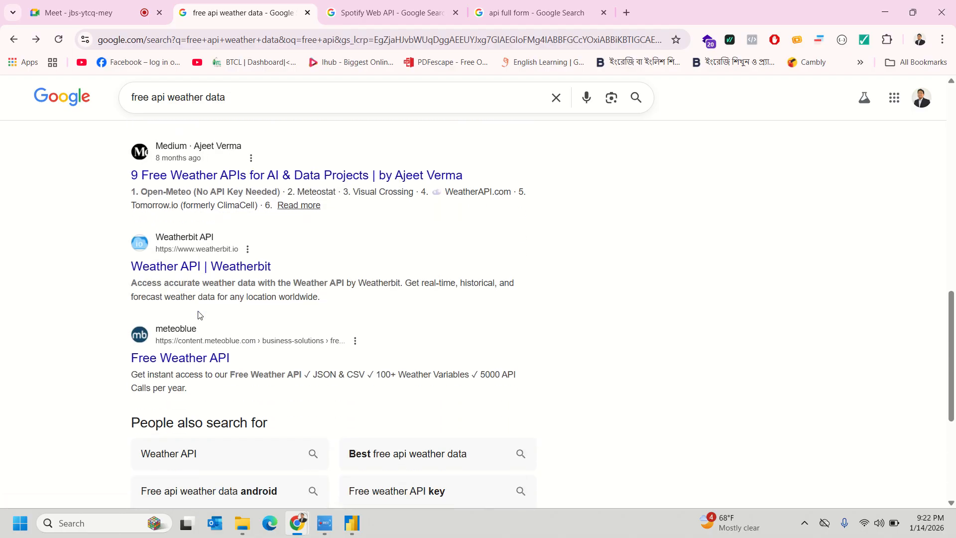
pyautogui.click(293, 92)
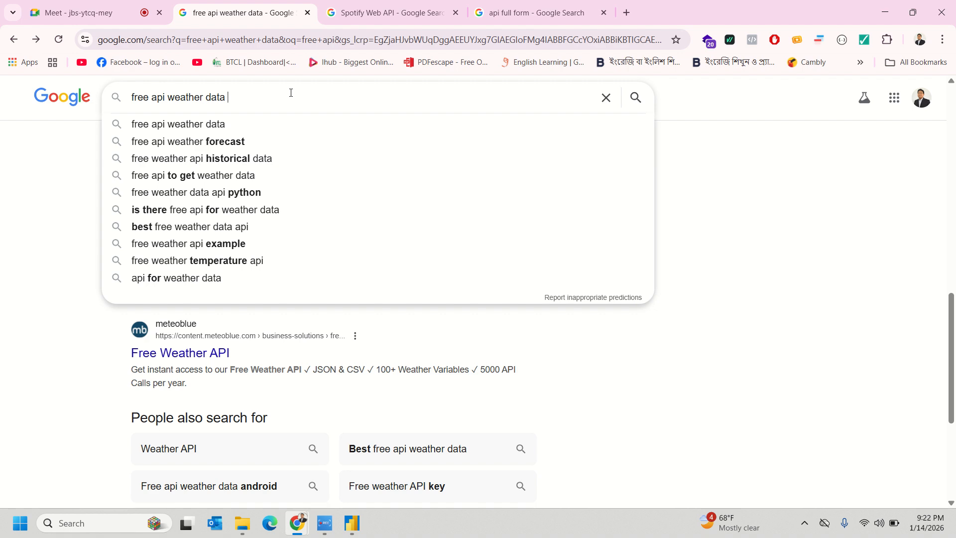
pyautogui.write('links')
pyautogui.press('Return')
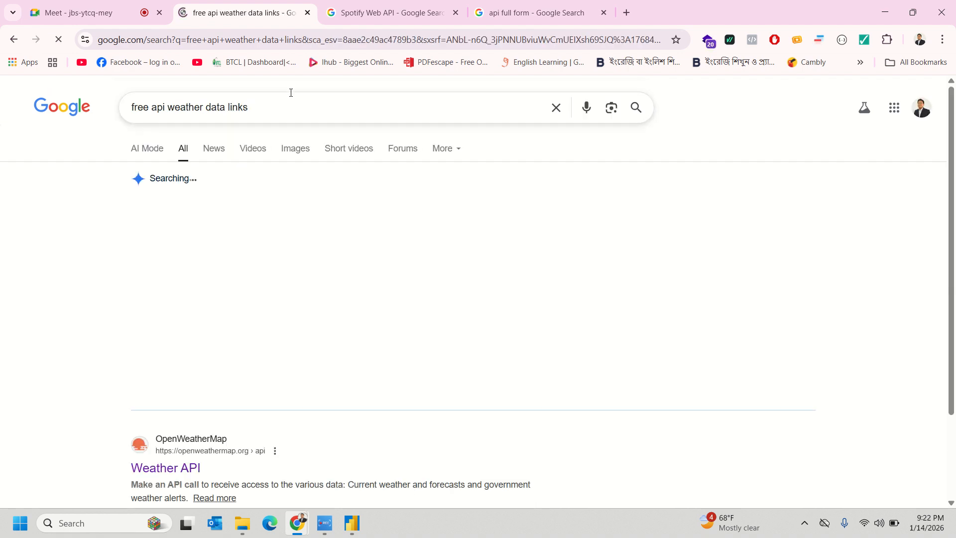
pyautogui.scroll(-1, 270, 384)
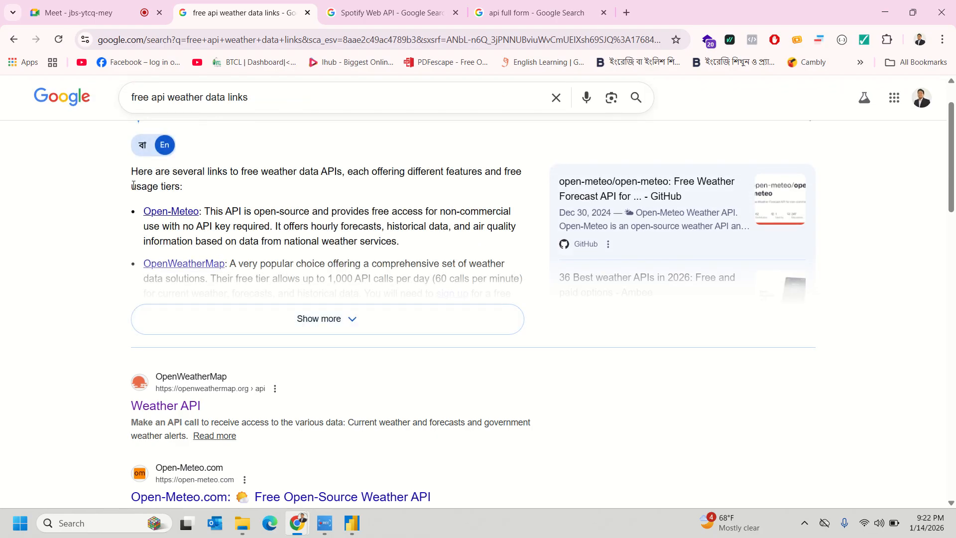
pyautogui.click(180, 264)
# - Open OpenWeatherMap in a new tab, read the Hourly Forecast 4 days docs, then go back
pyautogui.click(189, 267)
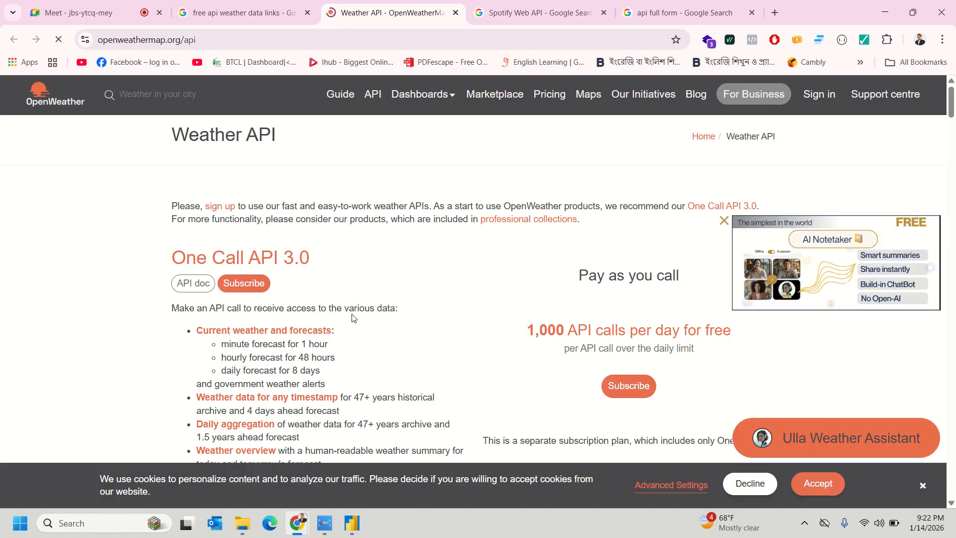
pyautogui.scroll(-3, 351, 317)
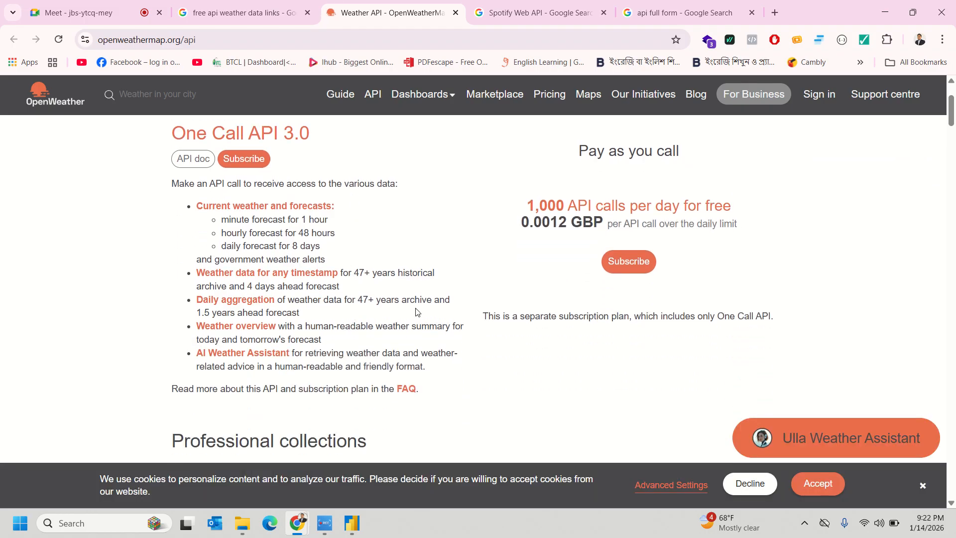
pyautogui.scroll(-7, 490, 319)
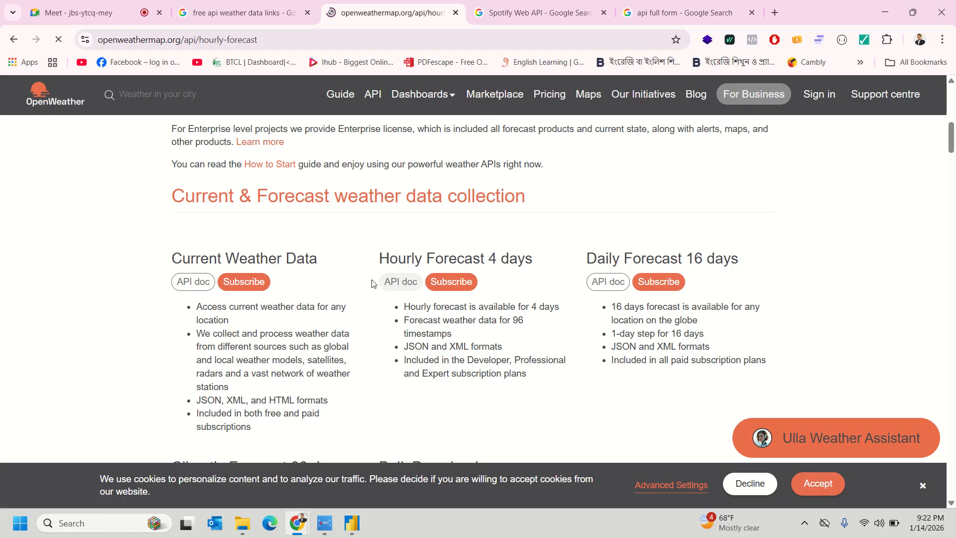
pyautogui.scroll(-3, 370, 283)
pyautogui.scroll(-1, 372, 283)
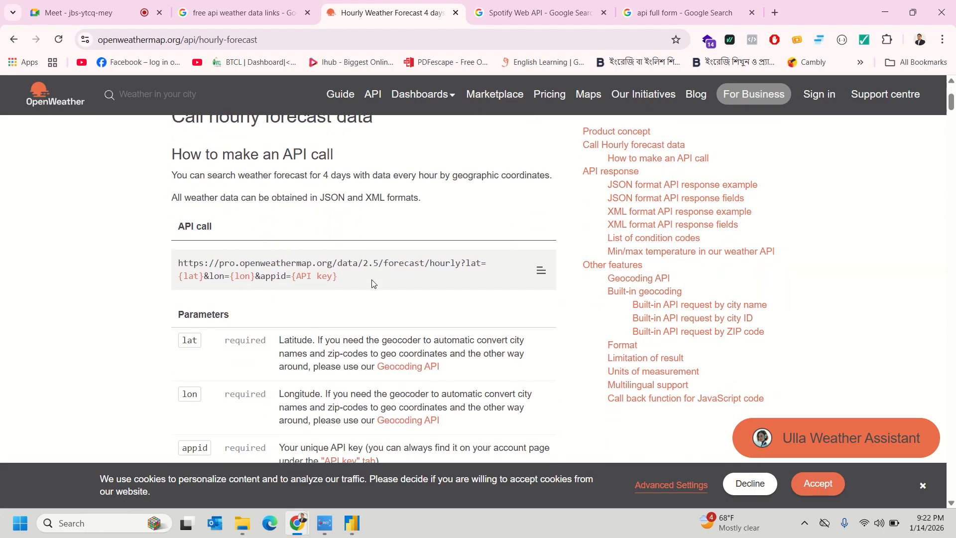
pyautogui.scroll(-4, 370, 283)
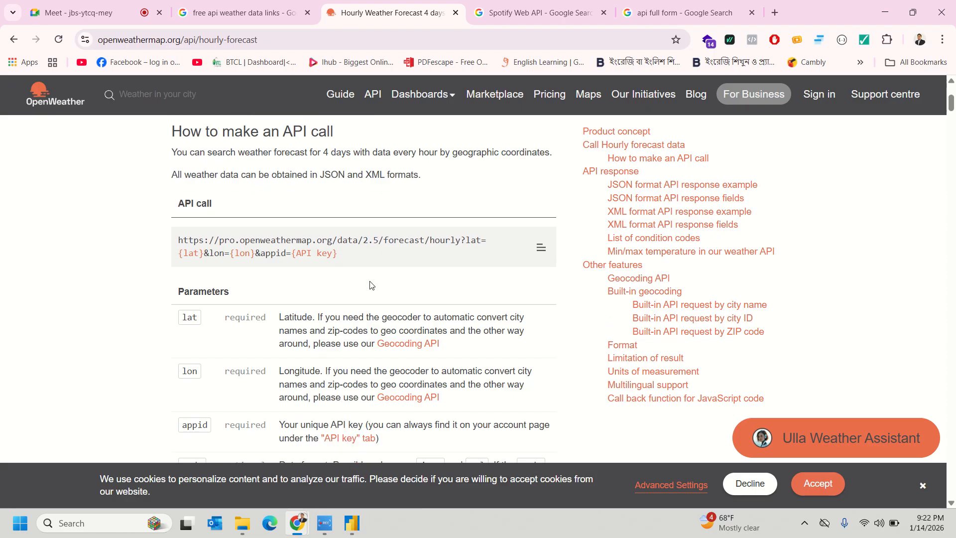
pyautogui.scroll(-10, 370, 282)
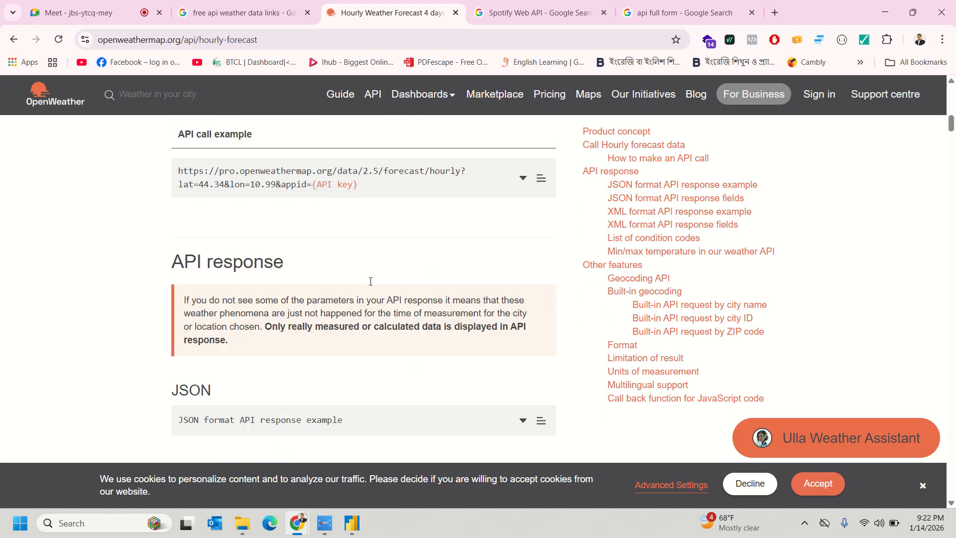
pyautogui.scroll(-9, 370, 281)
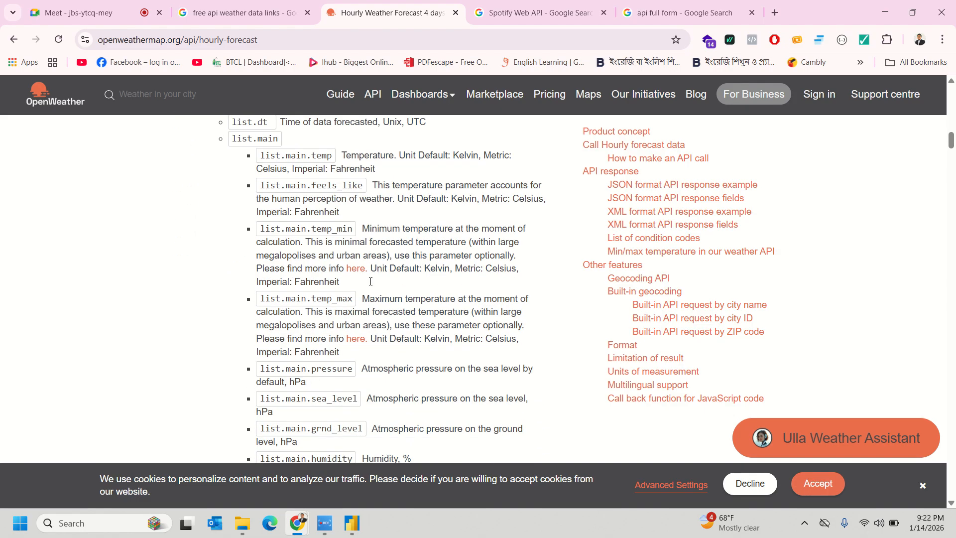
pyautogui.scroll(-10, 370, 283)
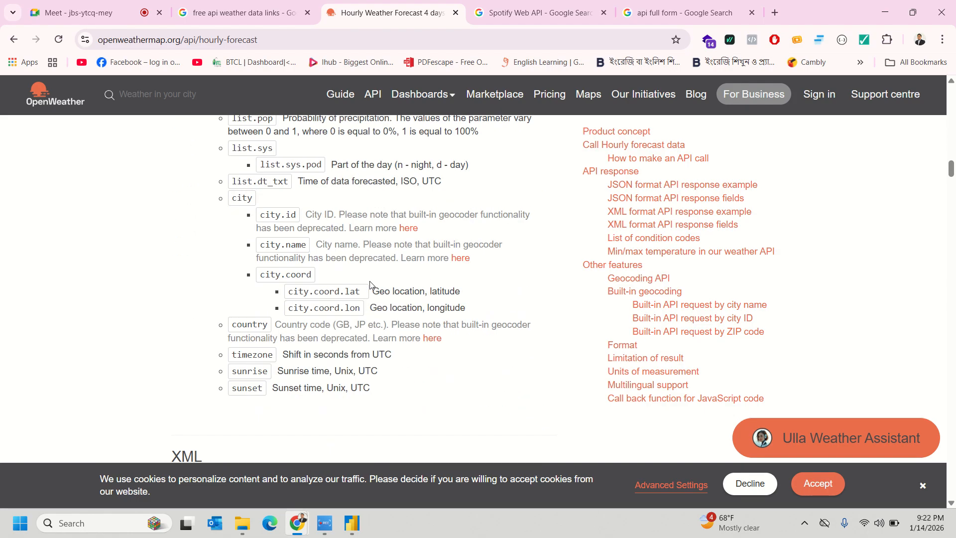
pyautogui.scroll(-6, 313, 270)
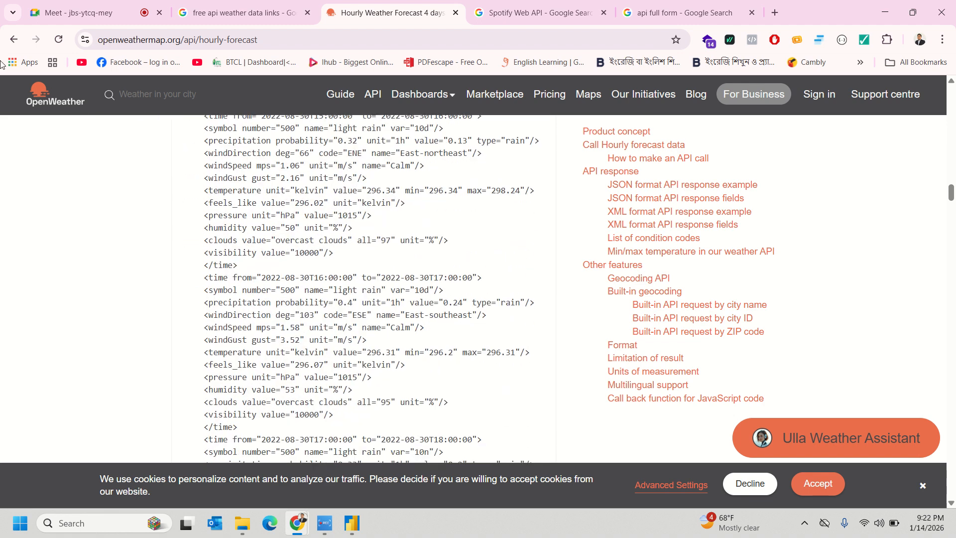
pyautogui.click(14, 44)
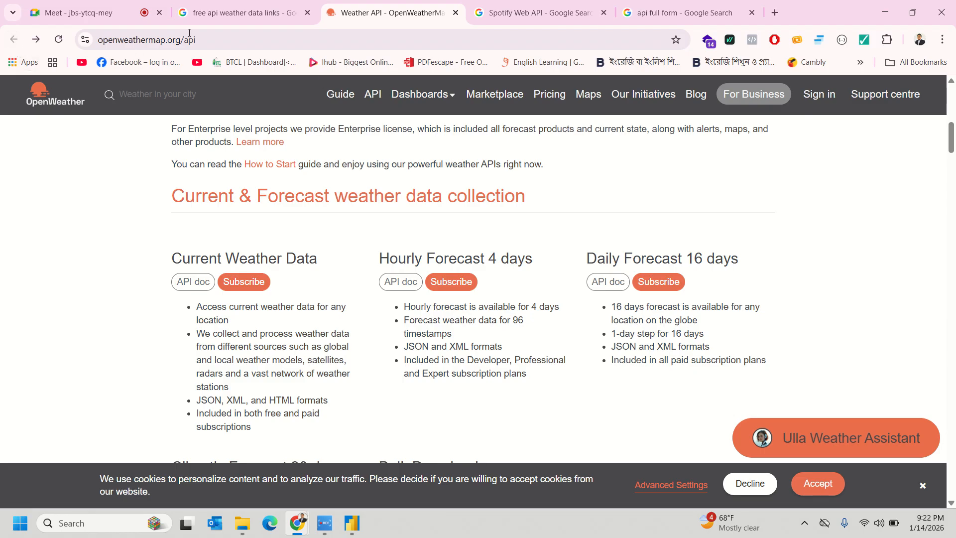
# - Remove 'weather' to search 'free api data links' and expand the AI overview answer
pyautogui.click(274, 15)
pyautogui.scroll(-10, 315, 339)
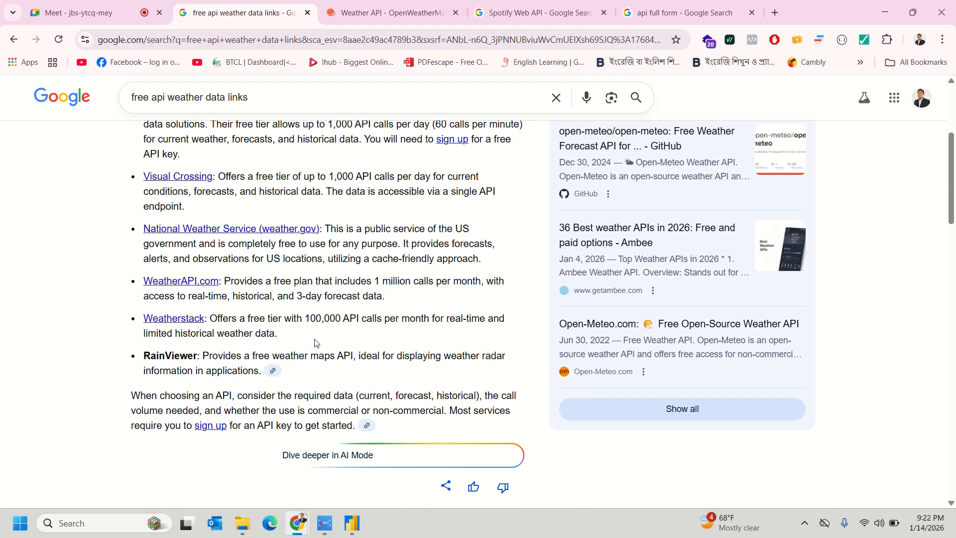
pyautogui.doubleClick(178, 96)
pyautogui.press('BackSpace')
pyautogui.press('BackSpace')
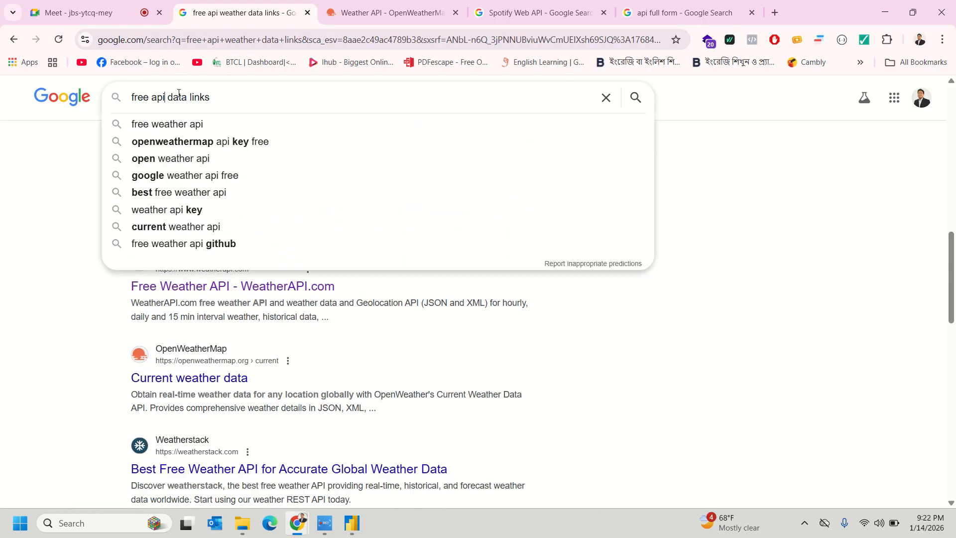
pyautogui.press('Return')
pyautogui.scroll(-1, 206, 327)
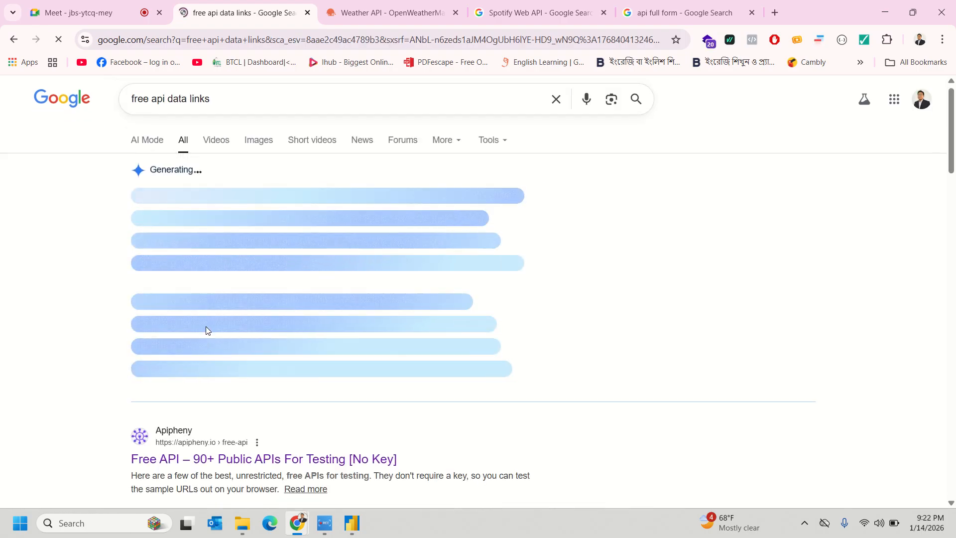
pyautogui.click(226, 319)
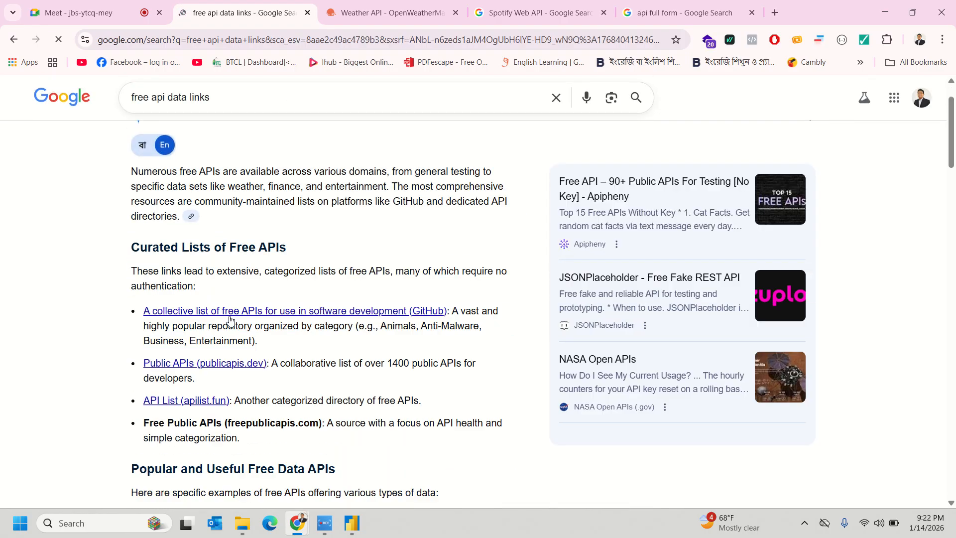
pyautogui.scroll(-2, 283, 313)
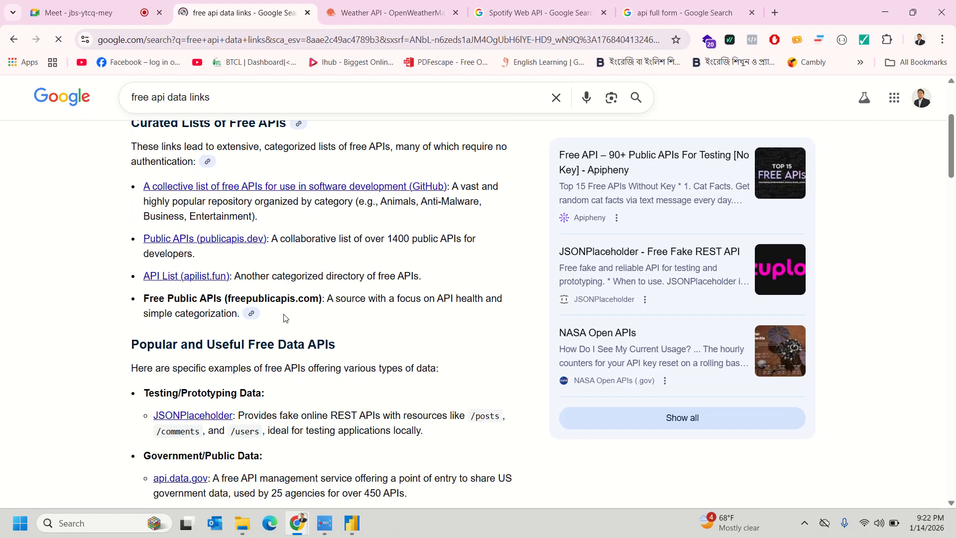
pyautogui.scroll(-2, 283, 319)
# - Search 'free api data links titanic dataset' and open Kaggle's Titanic Dataset result
pyautogui.click(239, 106)
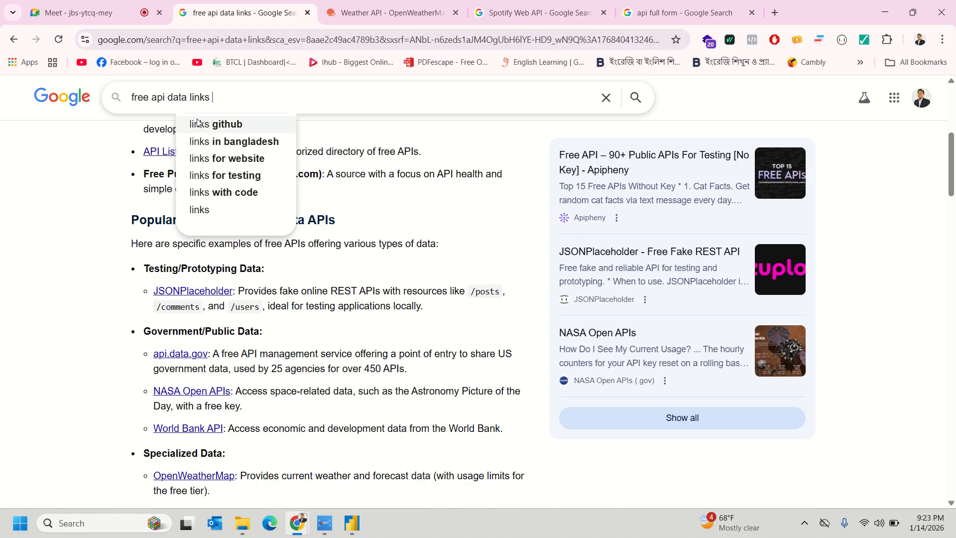
pyautogui.write('ti')
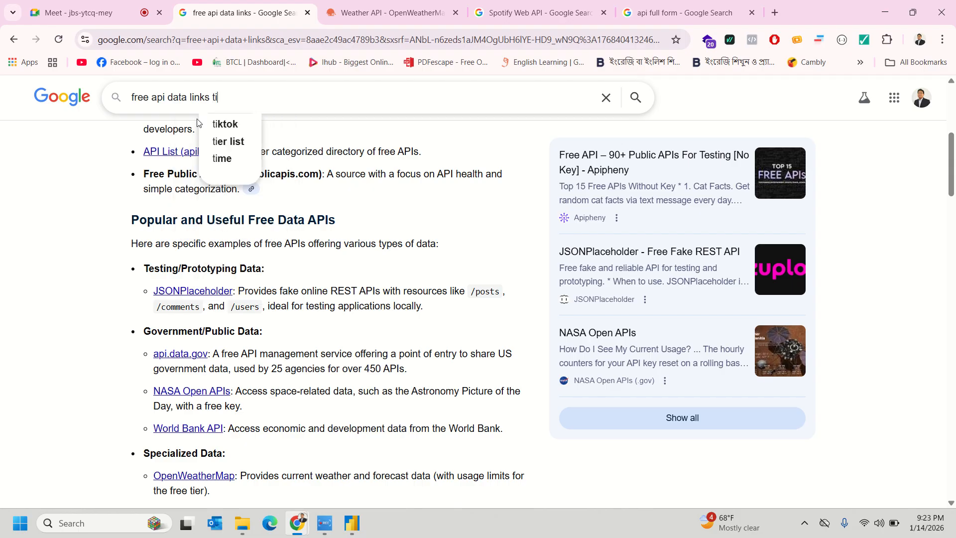
pyautogui.write('tan')
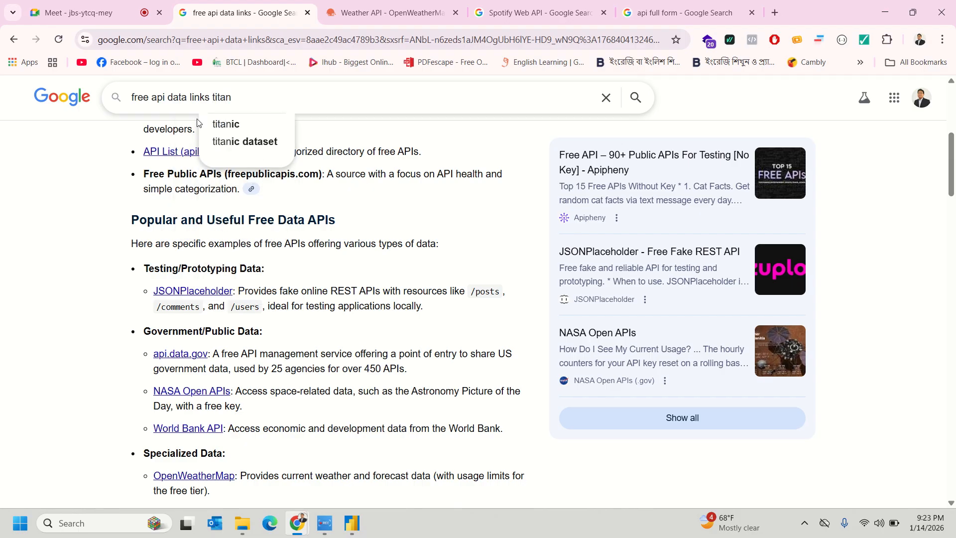
pyautogui.write('ic data')
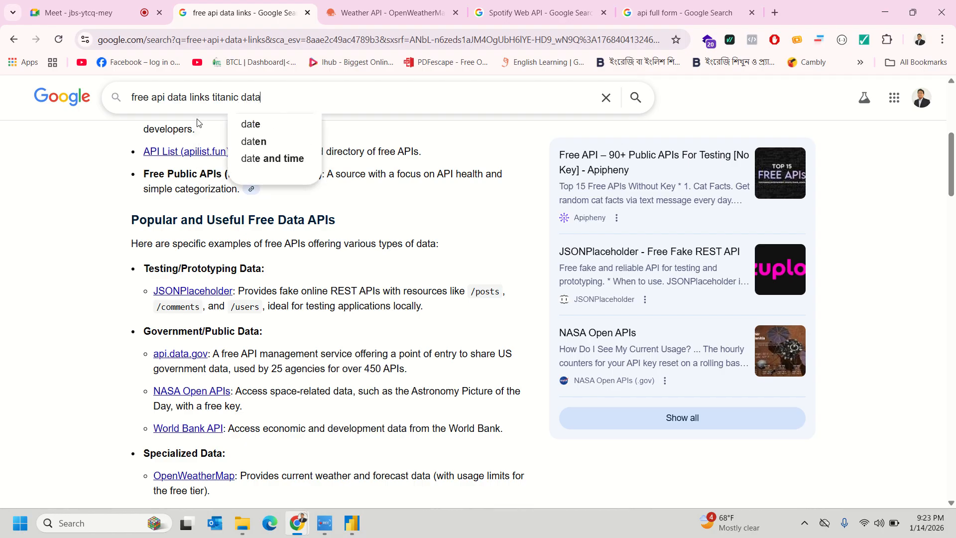
pyautogui.click(257, 125)
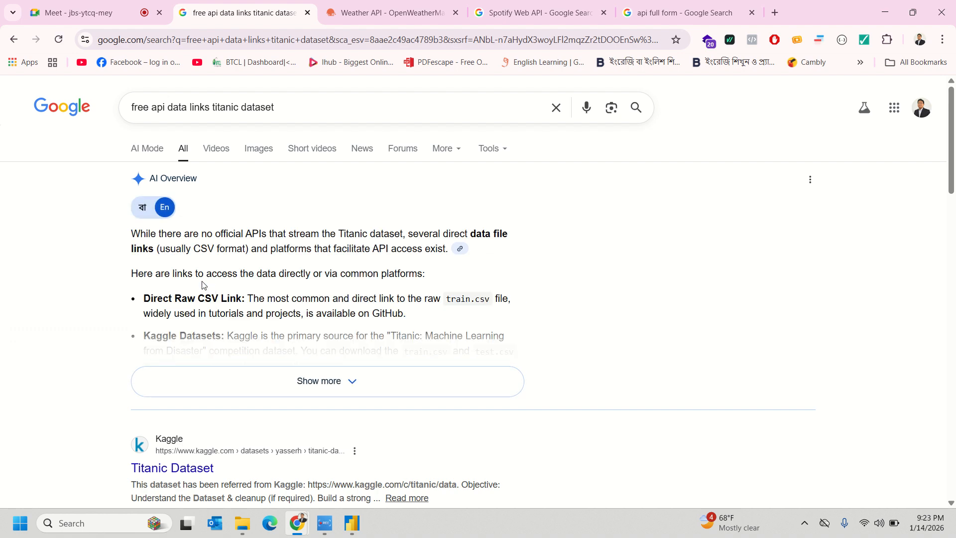
pyautogui.scroll(-2, 291, 344)
pyautogui.scroll(-1, 284, 321)
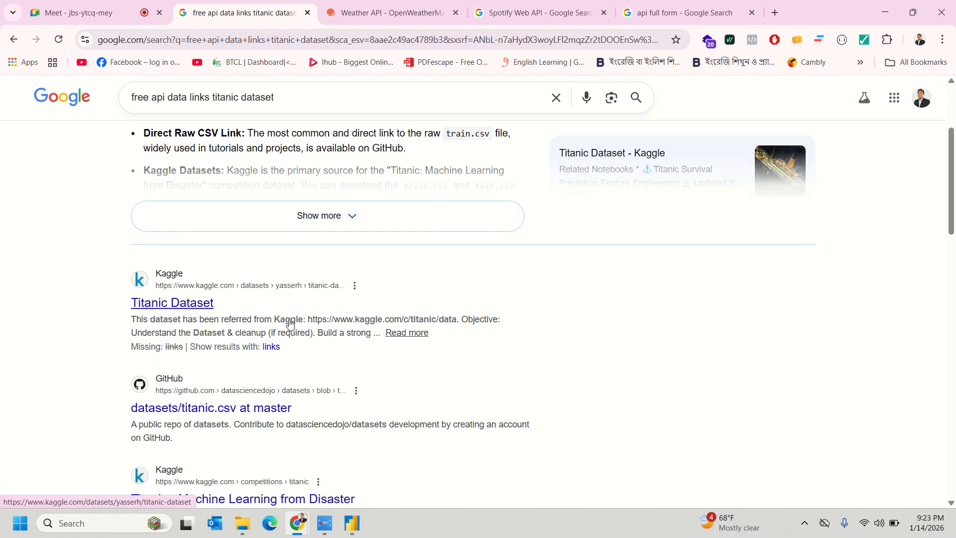
pyautogui.click(181, 282)
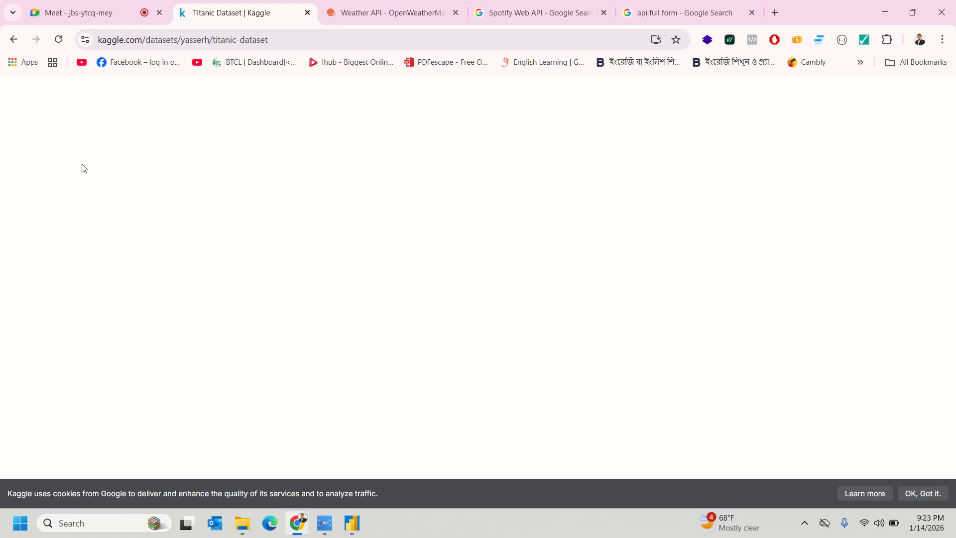
# - Dismiss the back-history list and scroll through Kaggle's Titanic Dataset page
pyautogui.rightClick(11, 38)
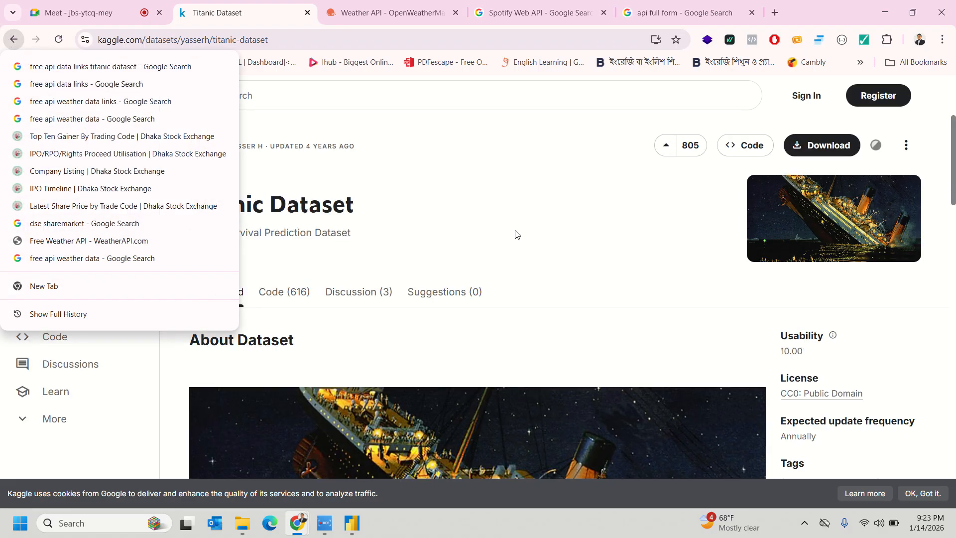
pyautogui.click(536, 238)
pyautogui.scroll(-10, 562, 291)
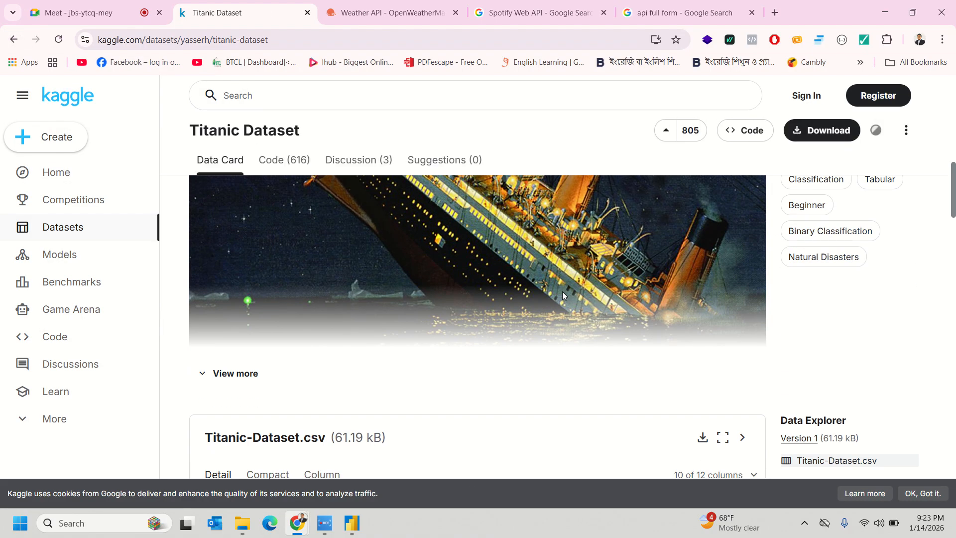
pyautogui.scroll(-5, 563, 291)
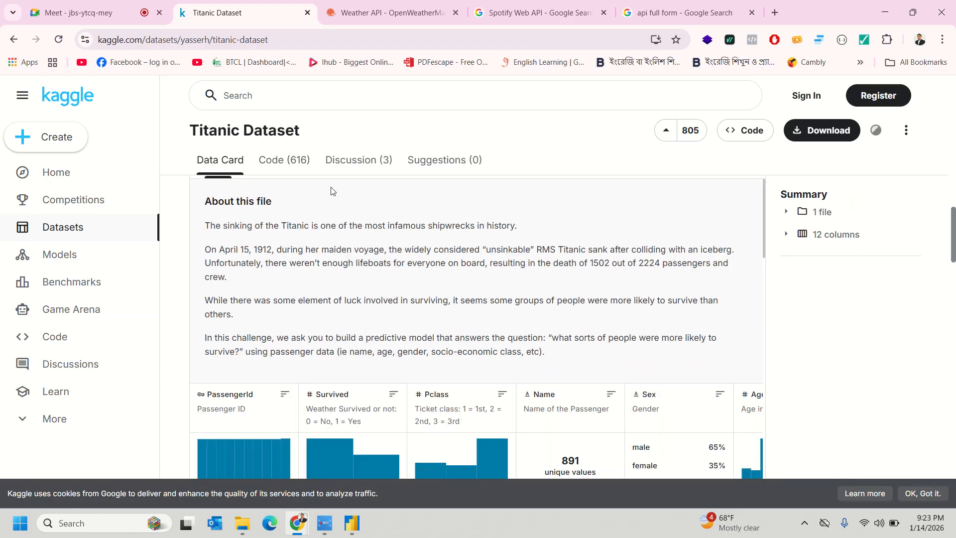
pyautogui.scroll(-4, 349, 219)
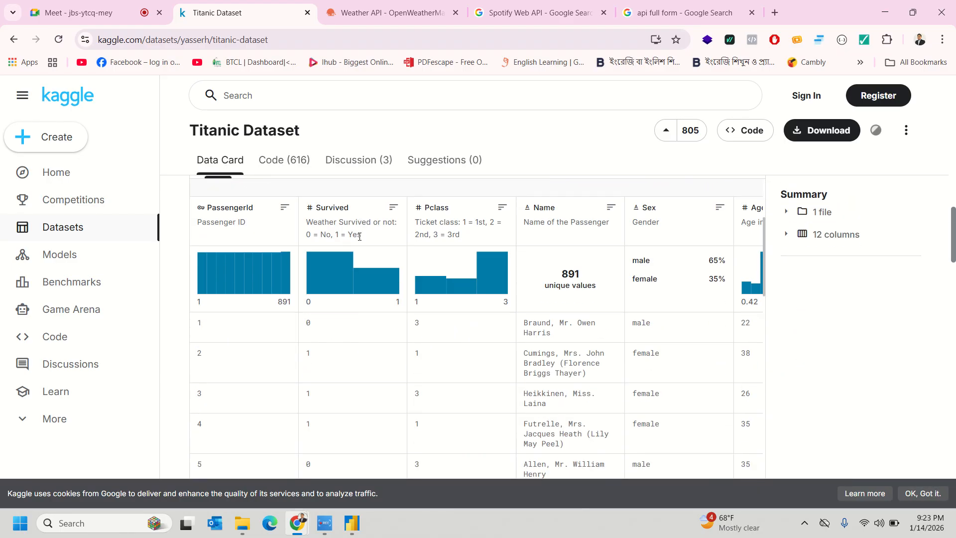
pyautogui.scroll(6, 360, 236)
# - Check the dataset's notebooks, return to the Data Card, and show its more-actions menu
pyautogui.click(295, 163)
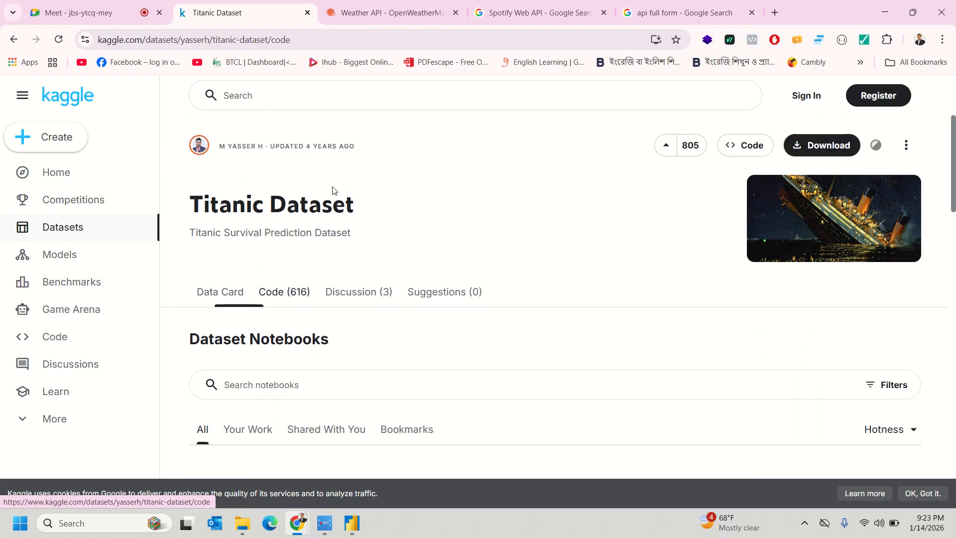
pyautogui.scroll(-3, 399, 290)
pyautogui.scroll(1, 301, 254)
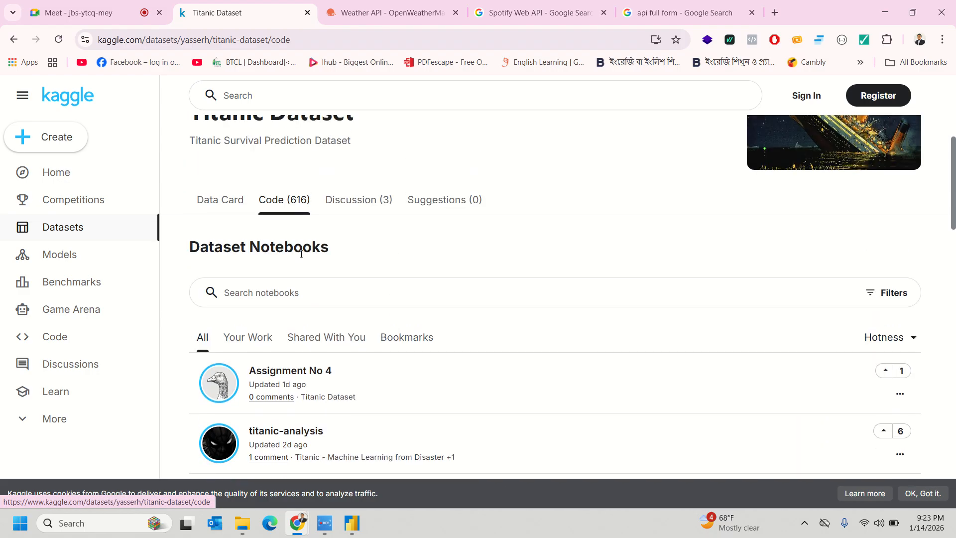
pyautogui.click(222, 214)
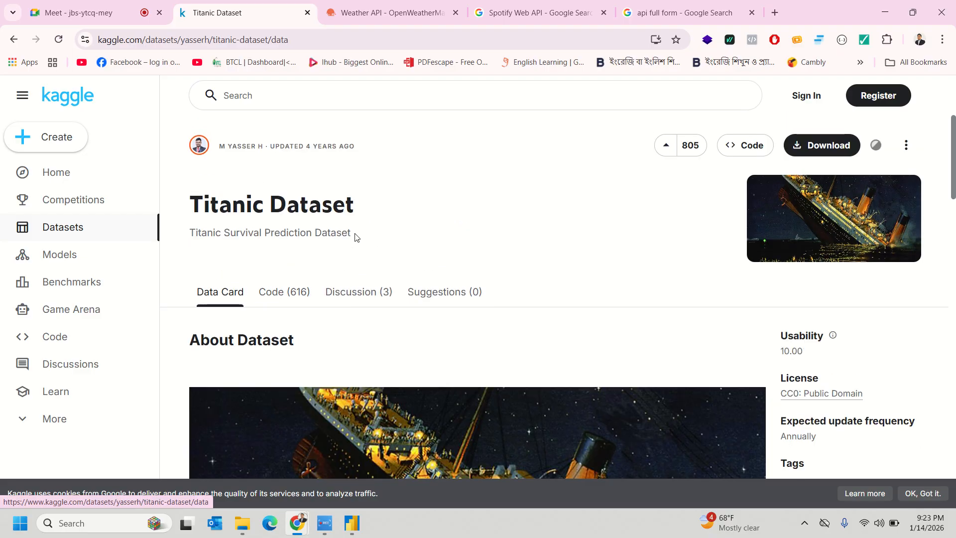
pyautogui.scroll(-1, 355, 234)
pyautogui.scroll(1, 354, 234)
pyautogui.scroll(-10, 355, 237)
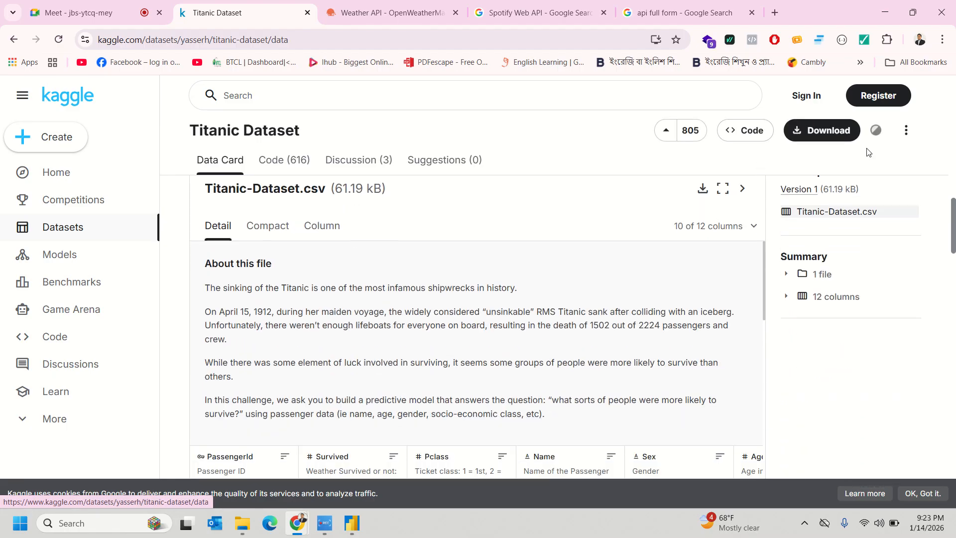
pyautogui.click(912, 139)
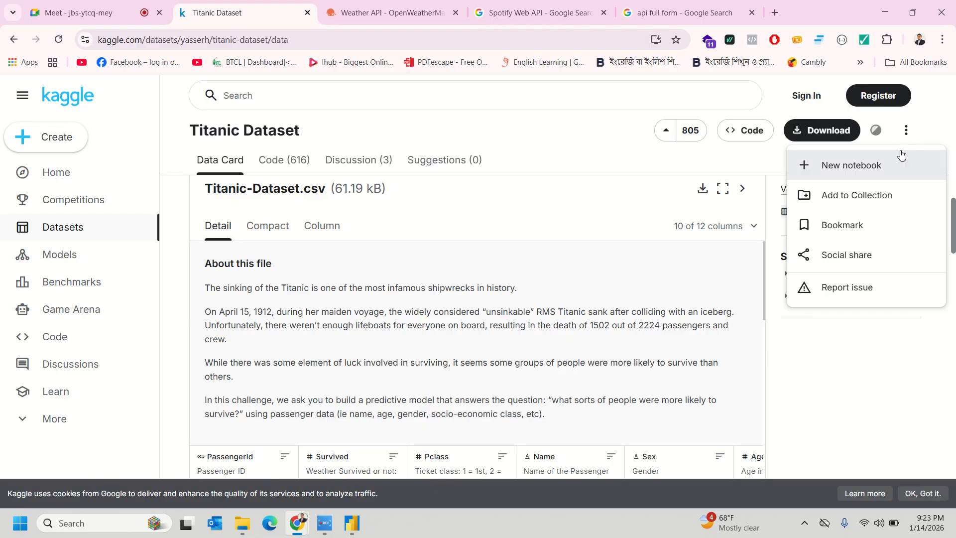
# - View the Titanic dataset's loading code and open the API key setup guide
pyautogui.click(743, 131)
pyautogui.click(743, 131)
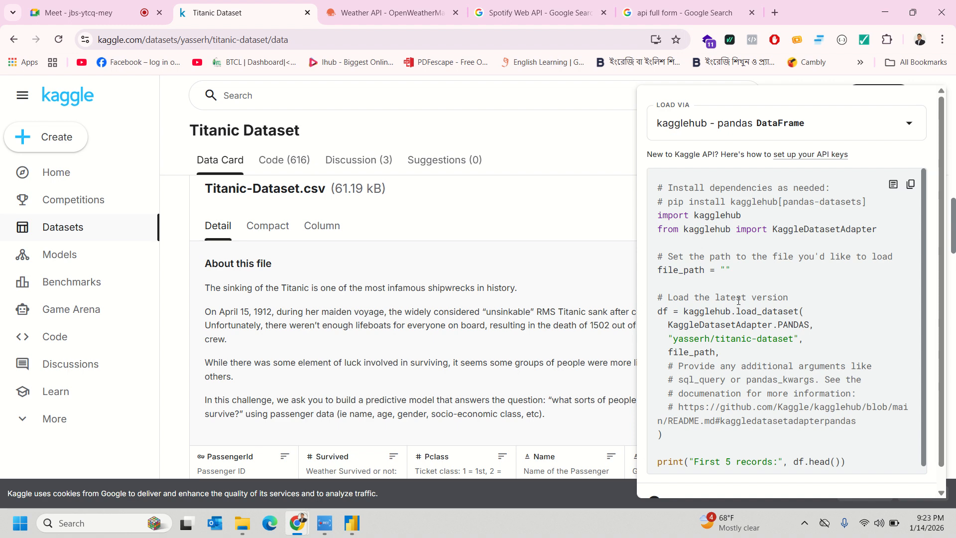
pyautogui.scroll(-1, 738, 300)
pyautogui.scroll(1, 736, 306)
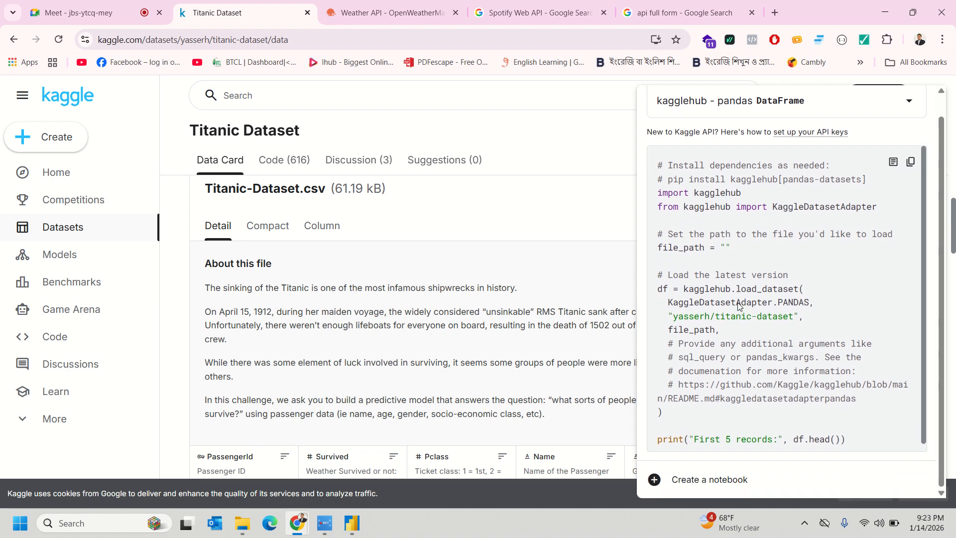
pyautogui.click(807, 135)
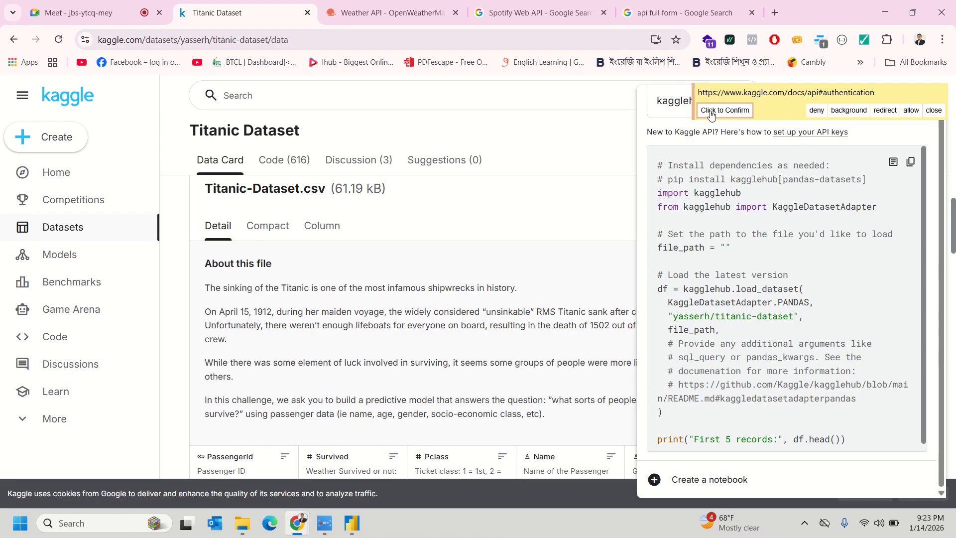
pyautogui.click(706, 110)
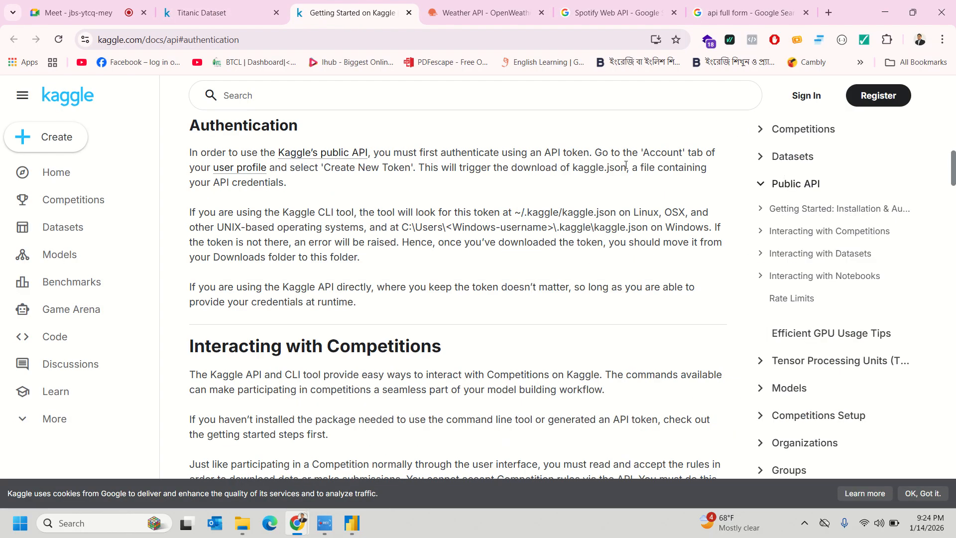
# - Return to the dataset tab, close the code panel, and go back to the Google Titanic results
pyautogui.click(250, 6)
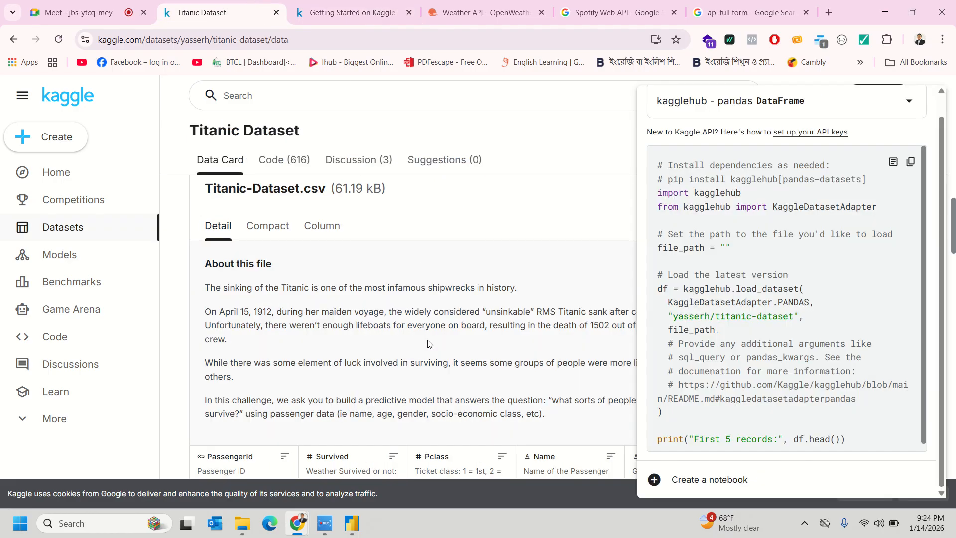
pyautogui.click(500, 285)
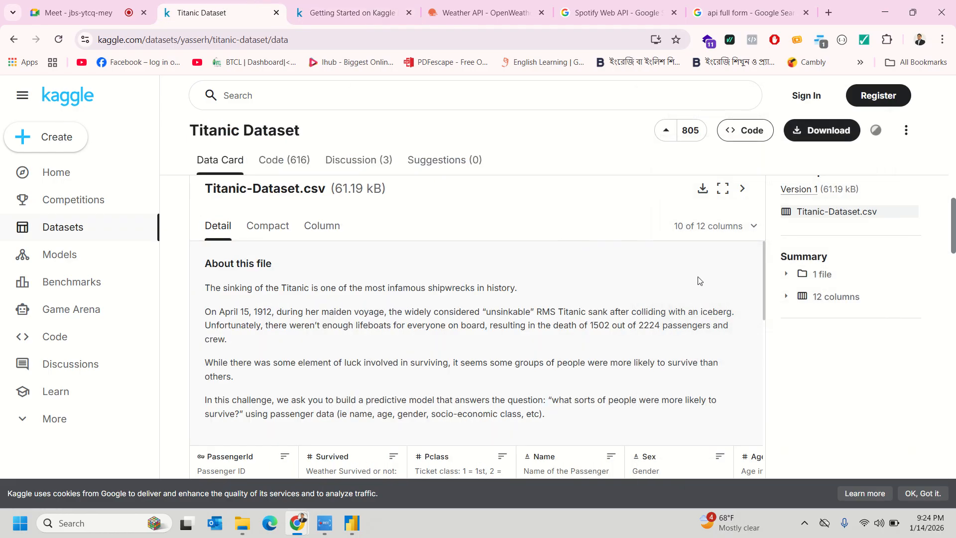
pyautogui.scroll(-3, 697, 280)
pyautogui.scroll(-5, 525, 234)
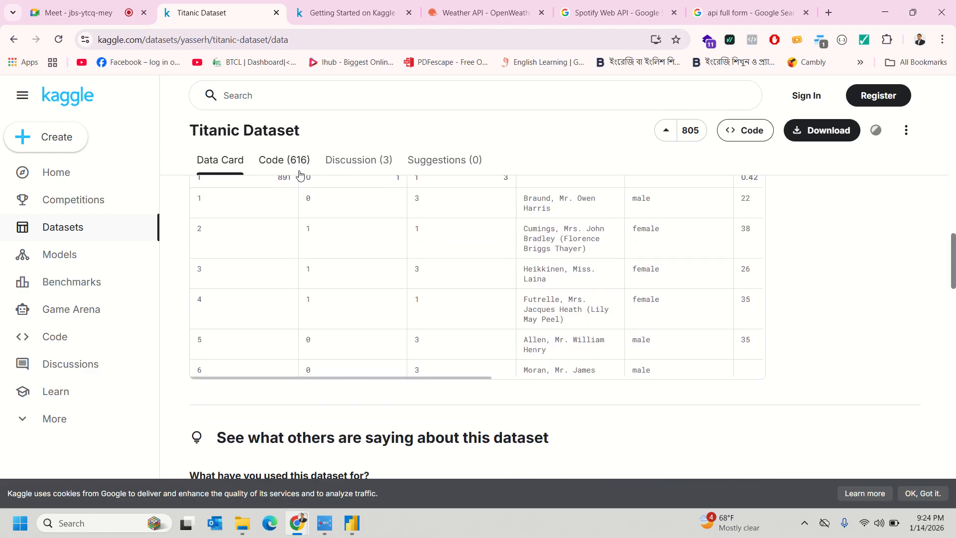
pyautogui.click(22, 44)
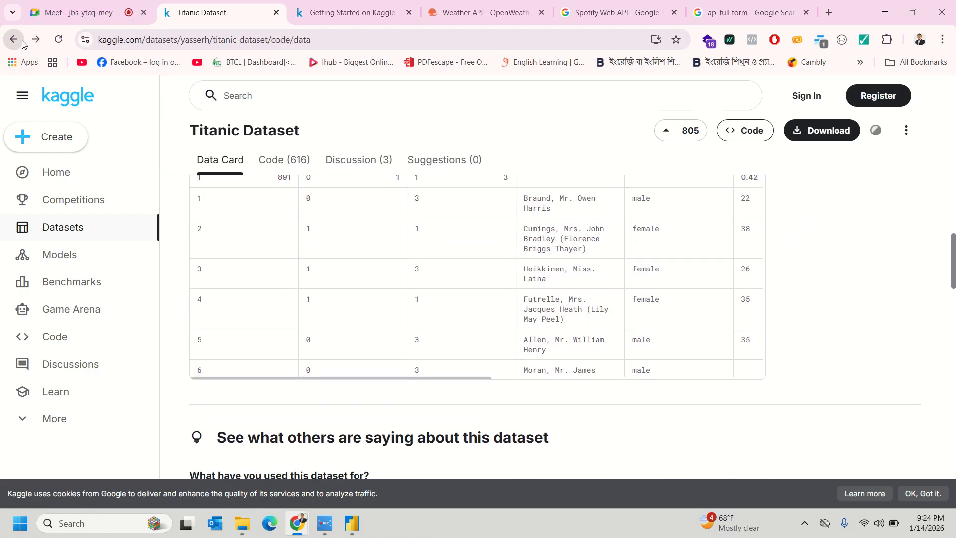
pyautogui.click(22, 44)
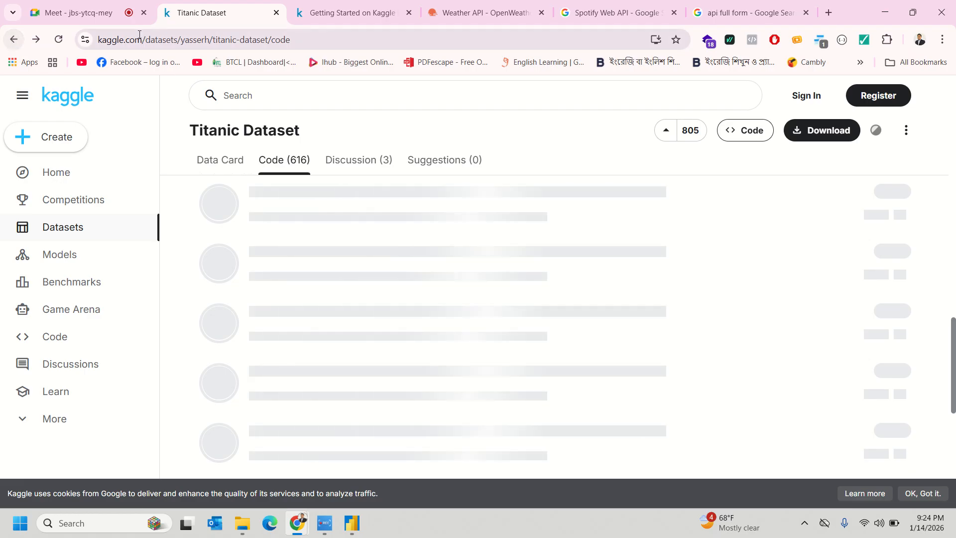
pyautogui.click(12, 39)
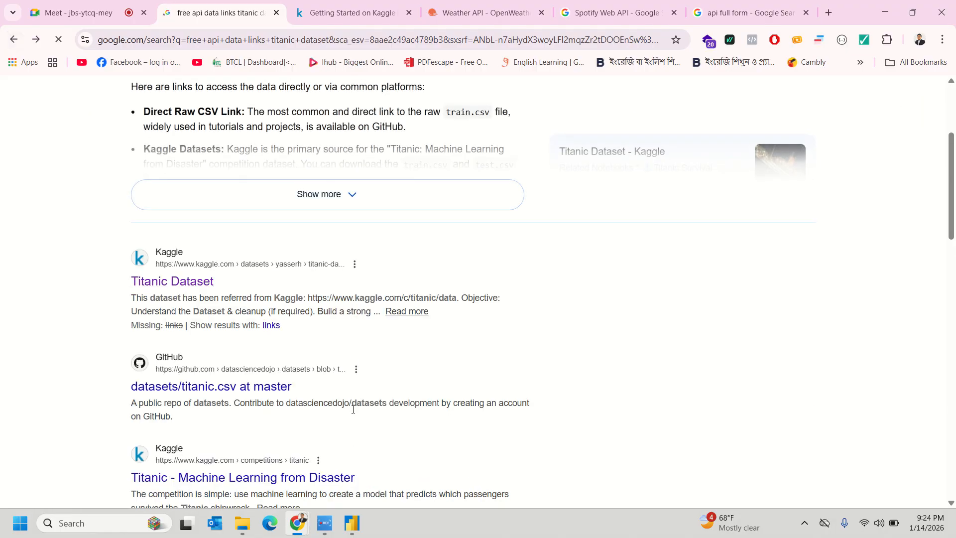
# - Replace 'titanic dataset' with 'for practice' in the Google query and run the search
pyautogui.scroll(-3, 352, 408)
pyautogui.scroll(-3, 251, 357)
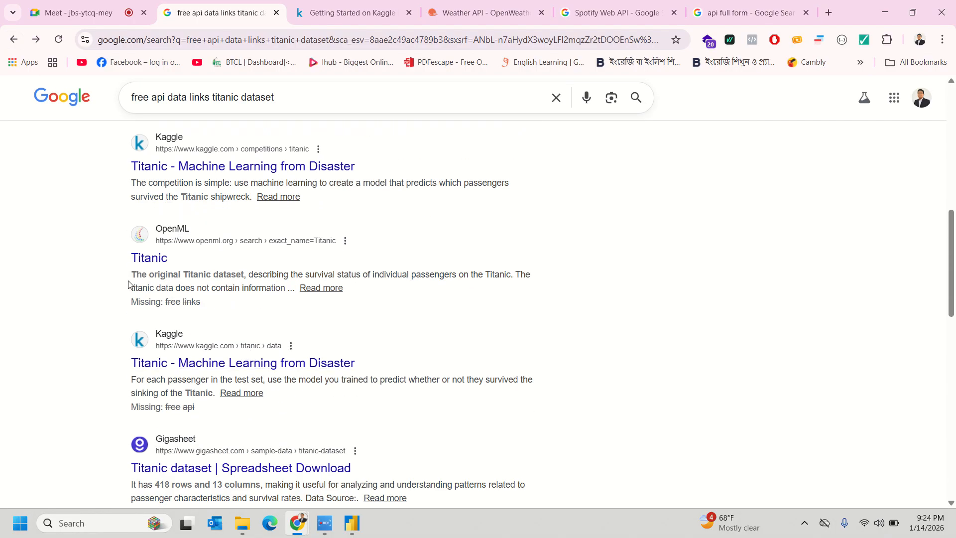
pyautogui.scroll(-3, 193, 311)
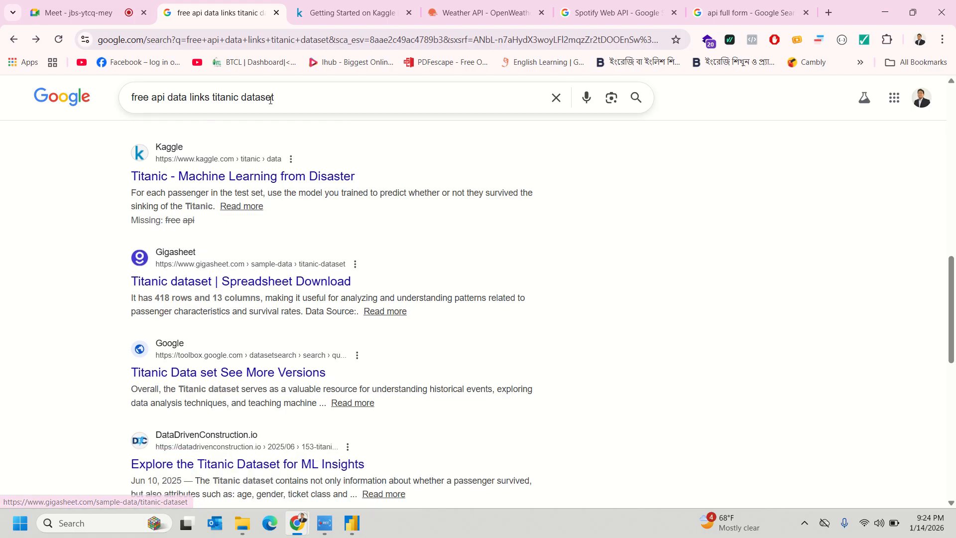
pyautogui.moveTo(305, 98); pyautogui.dragTo(209, 99)
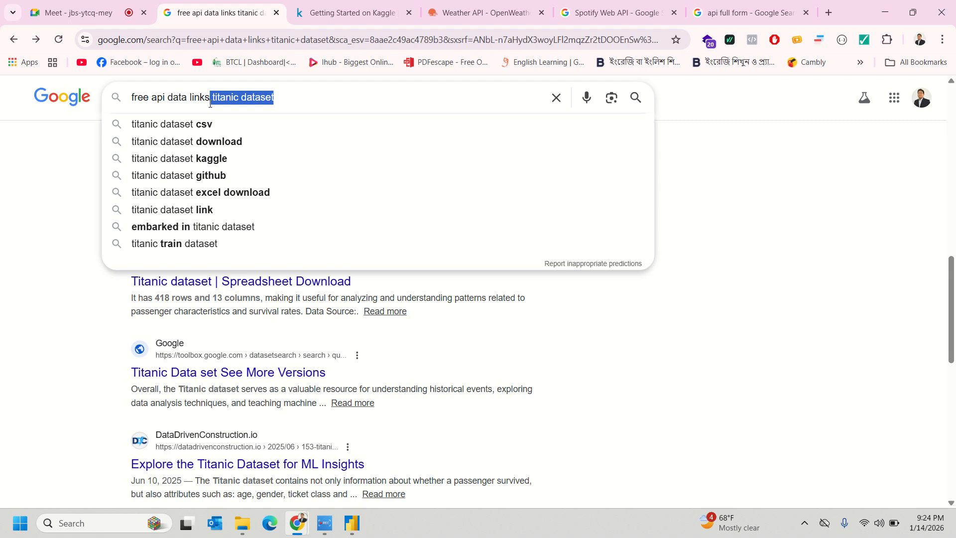
pyautogui.press('BackSpace')
pyautogui.write('for practic')
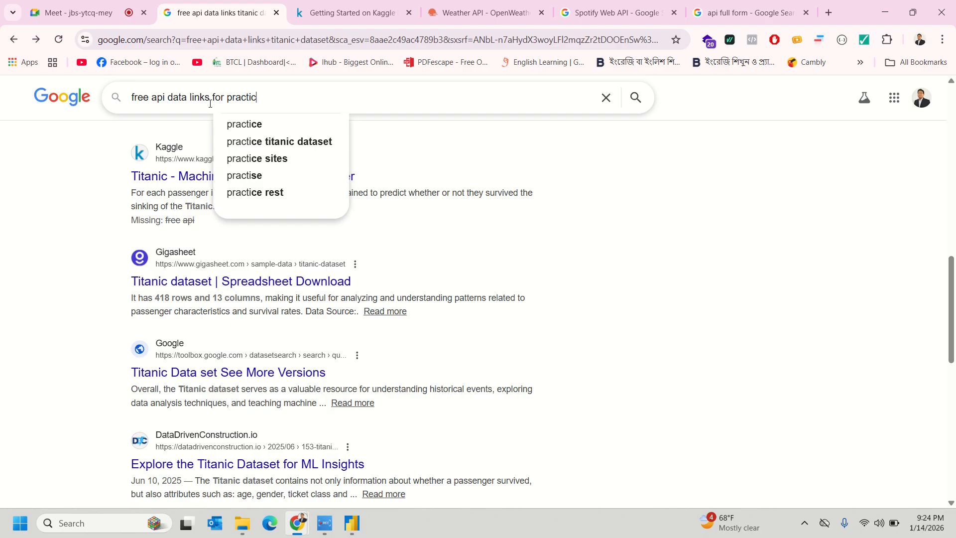
pyautogui.write('e')
pyautogui.press('Return')
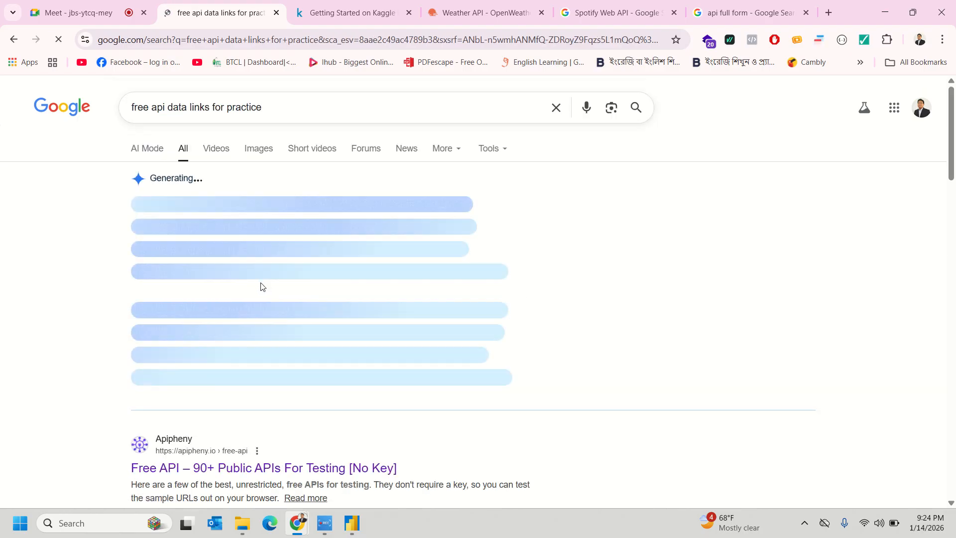
# - Expand the AI overview and open the RandomUser sample API (randomuser.me/api/) in a new tab
pyautogui.scroll(-1, 259, 284)
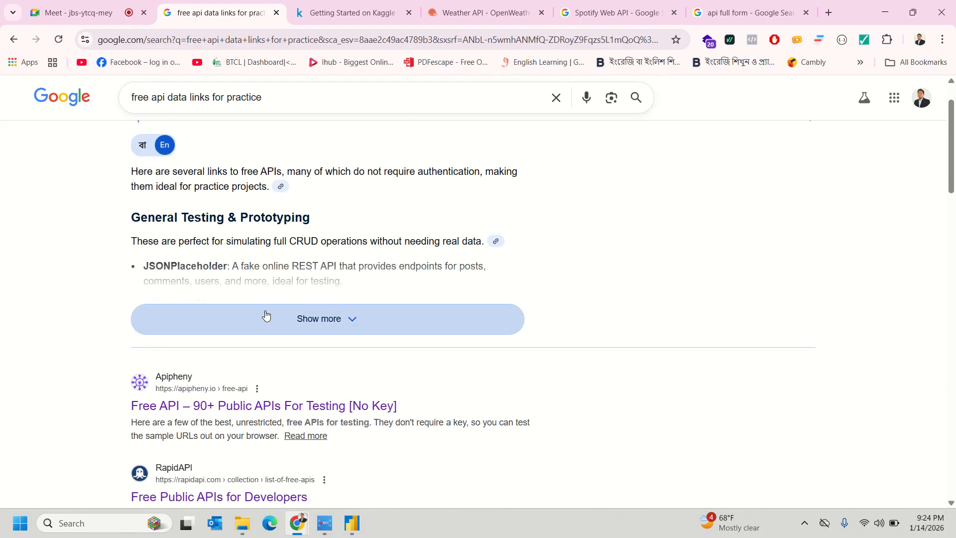
pyautogui.click(266, 315)
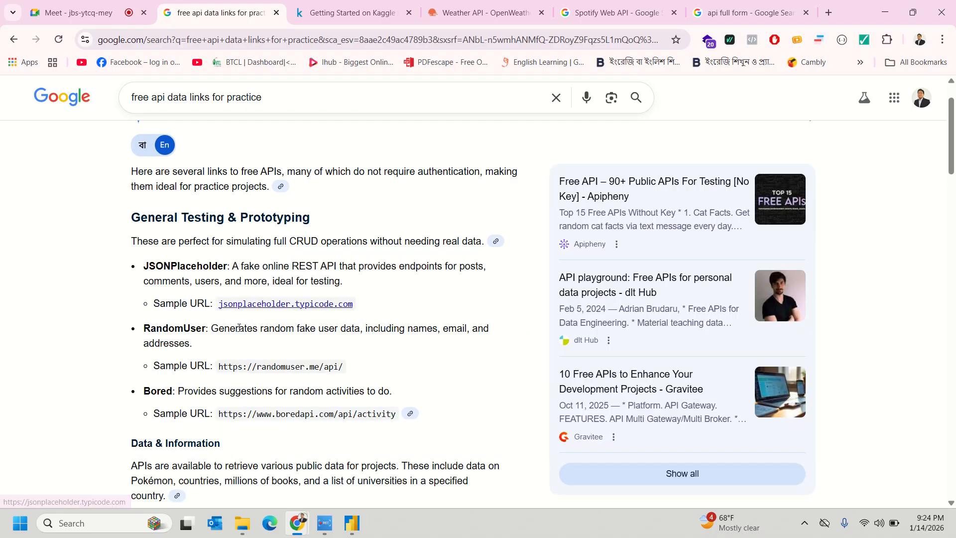
pyautogui.moveTo(220, 367); pyautogui.dragTo(344, 370)
pyautogui.rightClick(297, 371)
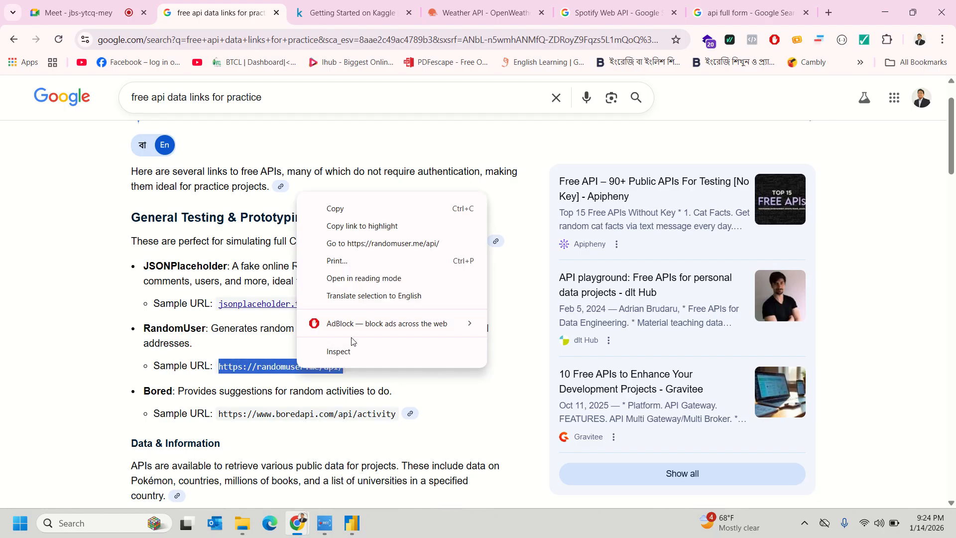
pyautogui.click(369, 244)
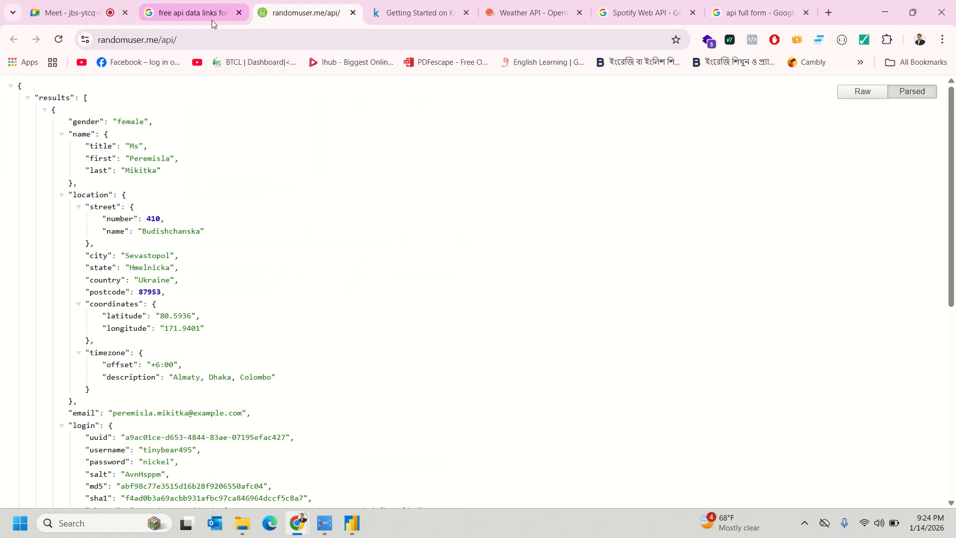
pyautogui.click(203, 40)
pyautogui.click(326, 249)
# - Choose Anonymous access for the web content, leaving the settings level unchanged
pyautogui.click(352, 522)
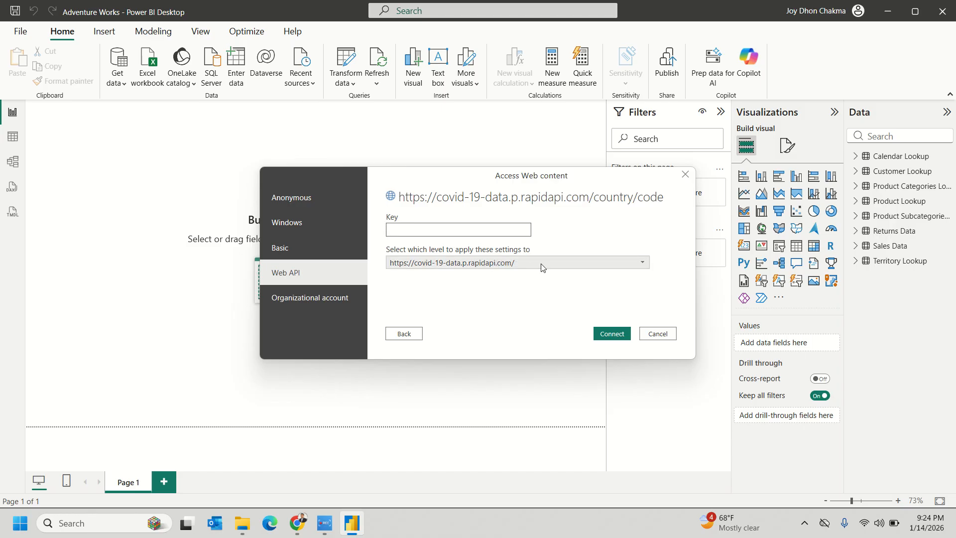
pyautogui.click(293, 198)
pyautogui.click(550, 252)
pyautogui.click(550, 253)
pyautogui.click(398, 336)
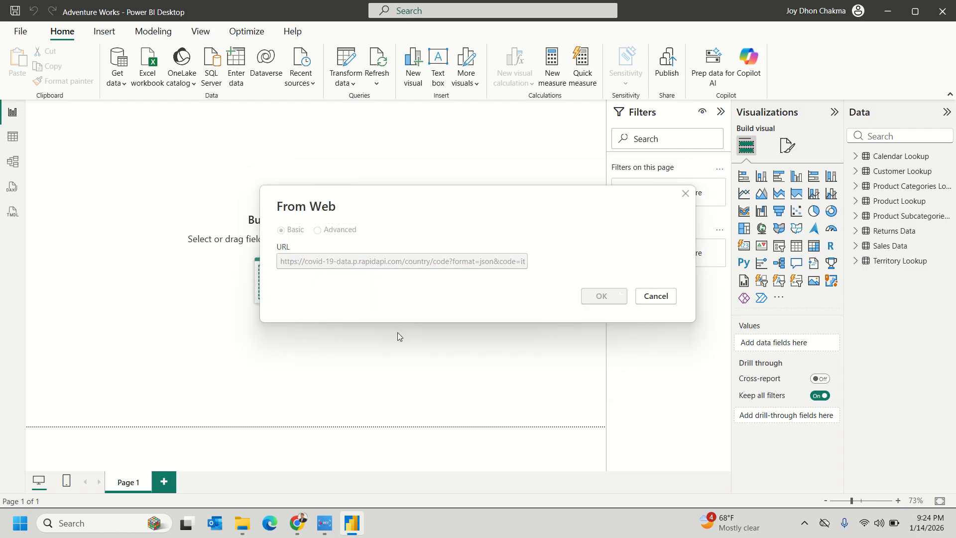
pyautogui.click(482, 263)
pyautogui.hotkey('ctrl', 'a')
pyautogui.hotkey('ctrl', 'v')
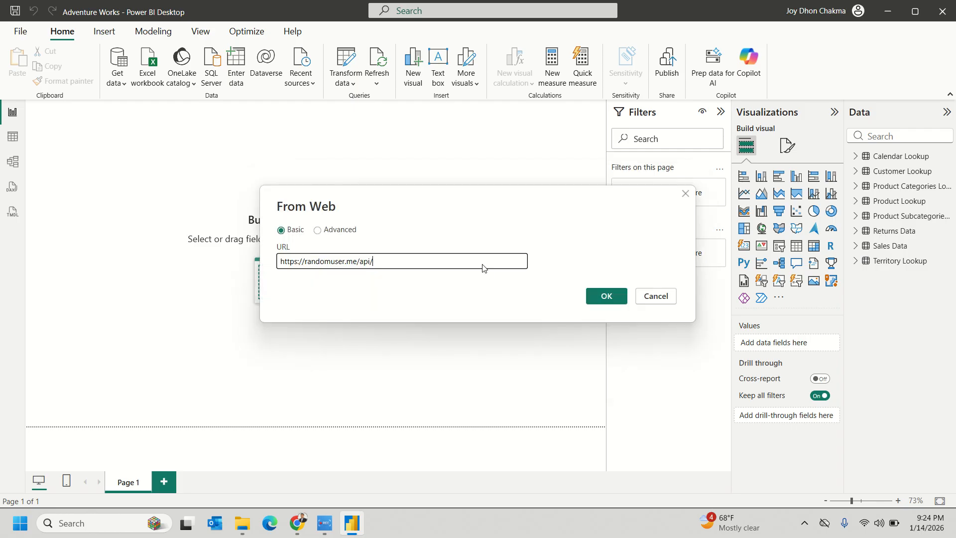
pyautogui.click(602, 295)
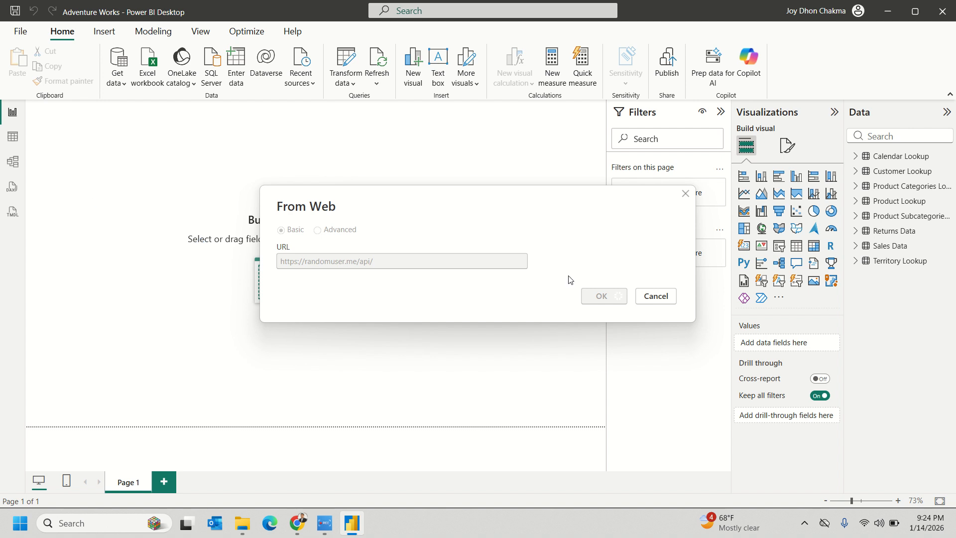
pyautogui.click(608, 316)
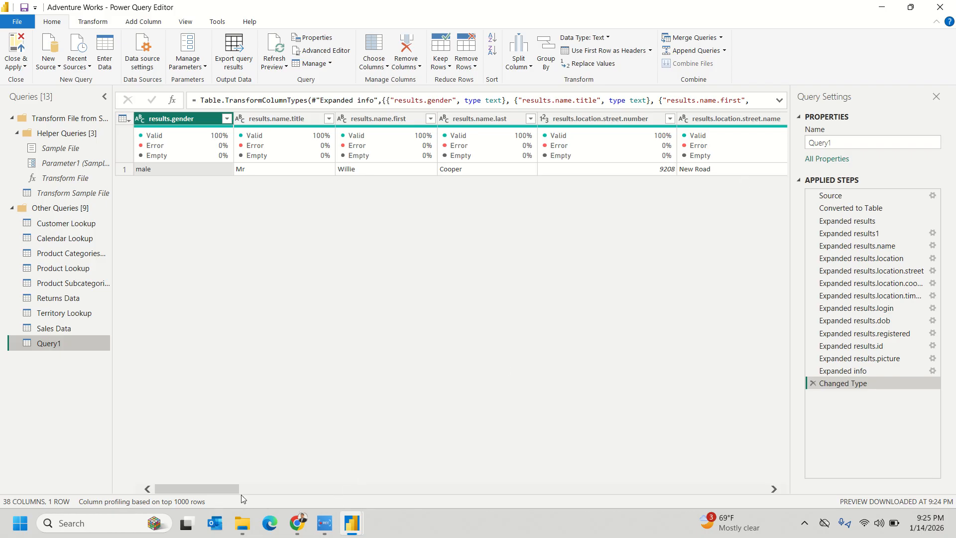
# - Preview the first row's title and first-name values in Query1, then switch to the Adventure Works folder
pyautogui.moveTo(204, 488); pyautogui.dragTo(190, 447)
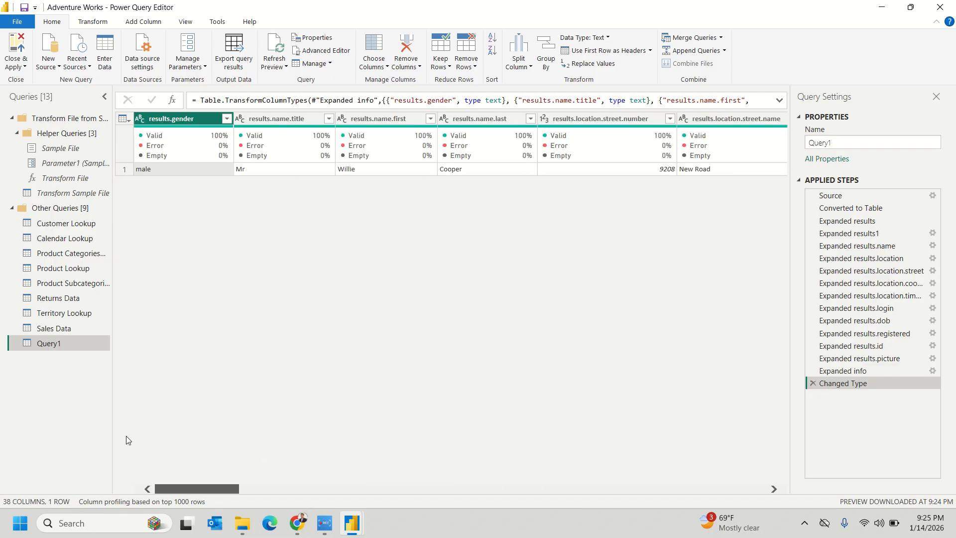
pyautogui.click(277, 172)
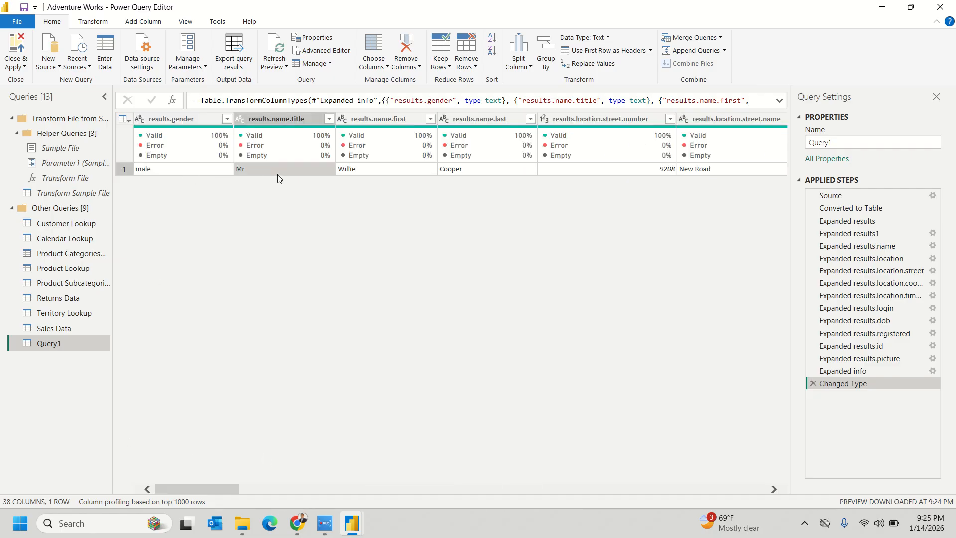
pyautogui.click(368, 172)
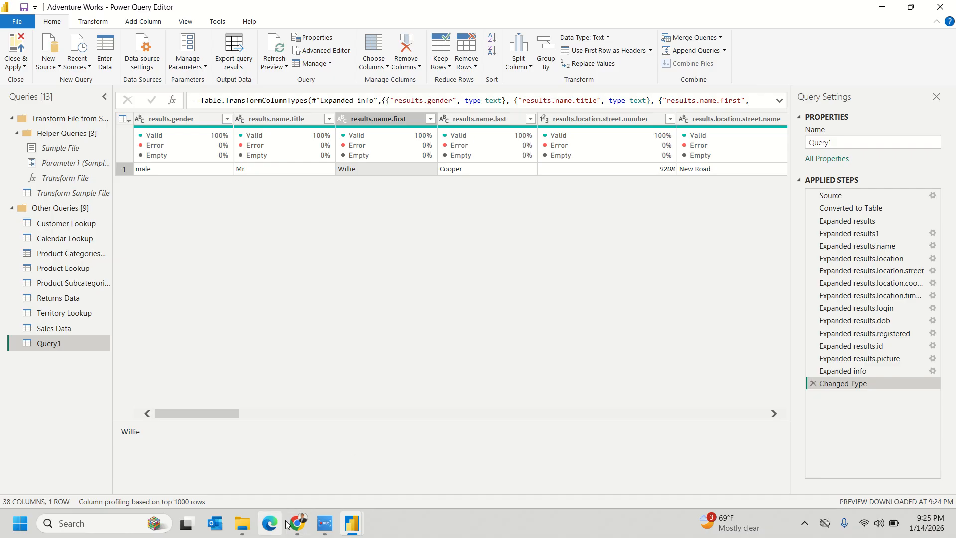
pyautogui.click(245, 526)
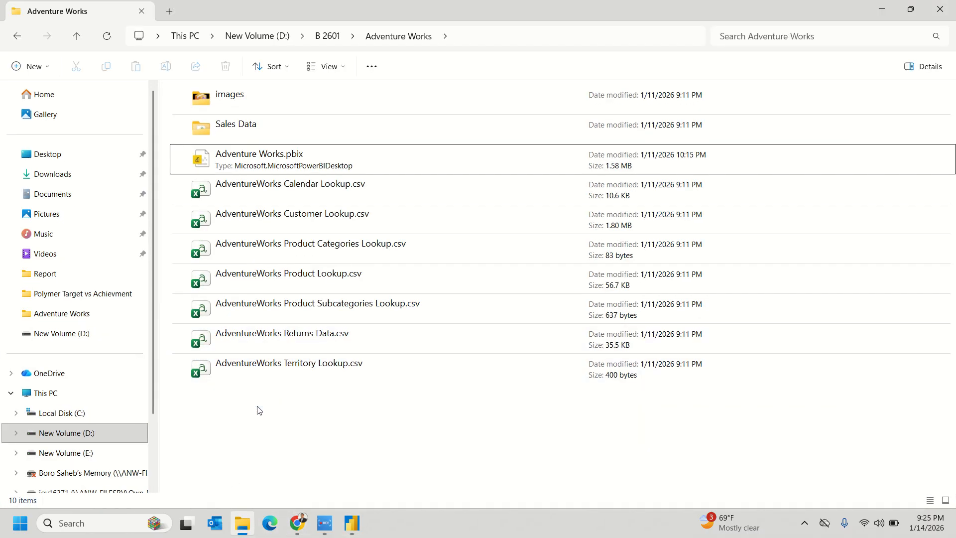
# - Back in the free API search results, open the JSONPlaceholder sample site
pyautogui.click(297, 523)
pyautogui.click(228, 467)
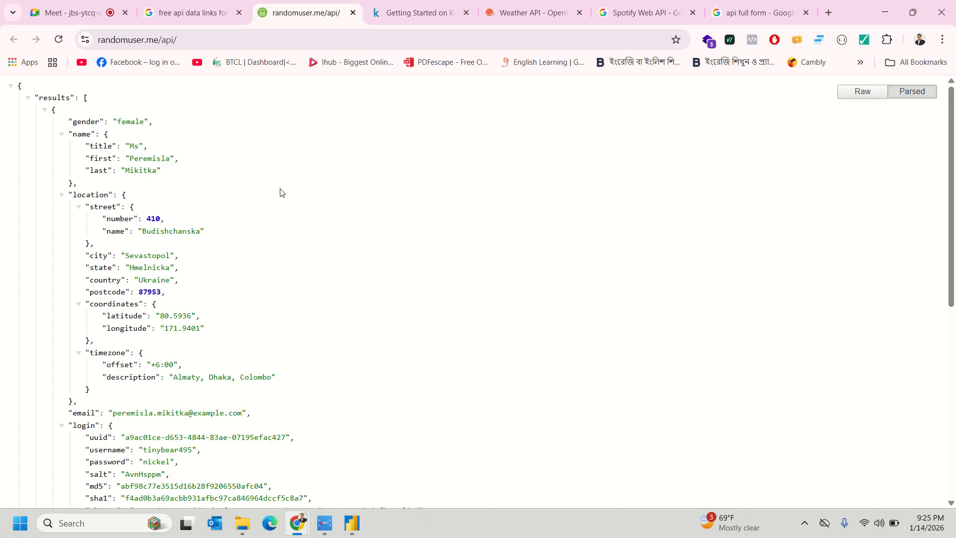
pyautogui.click(219, 13)
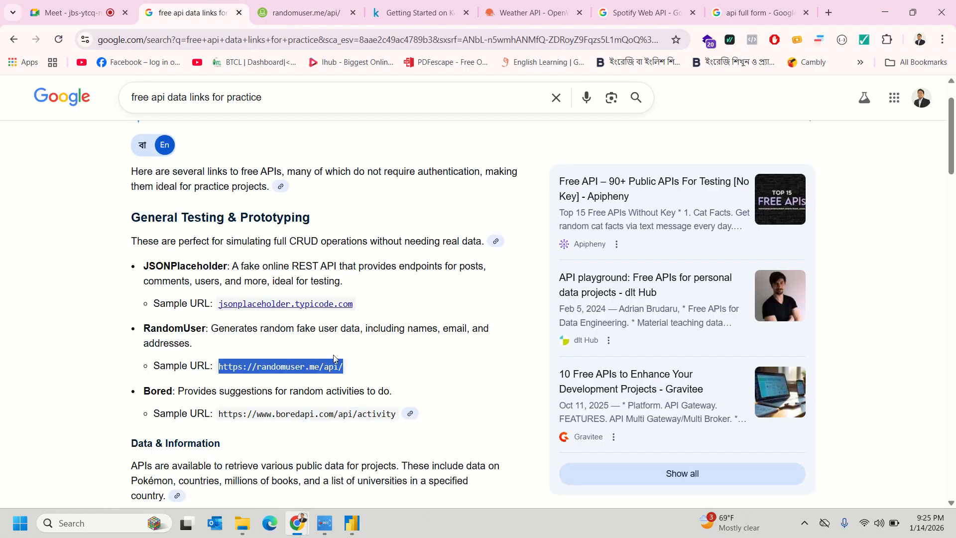
pyautogui.scroll(-1, 298, 356)
pyautogui.click(211, 289)
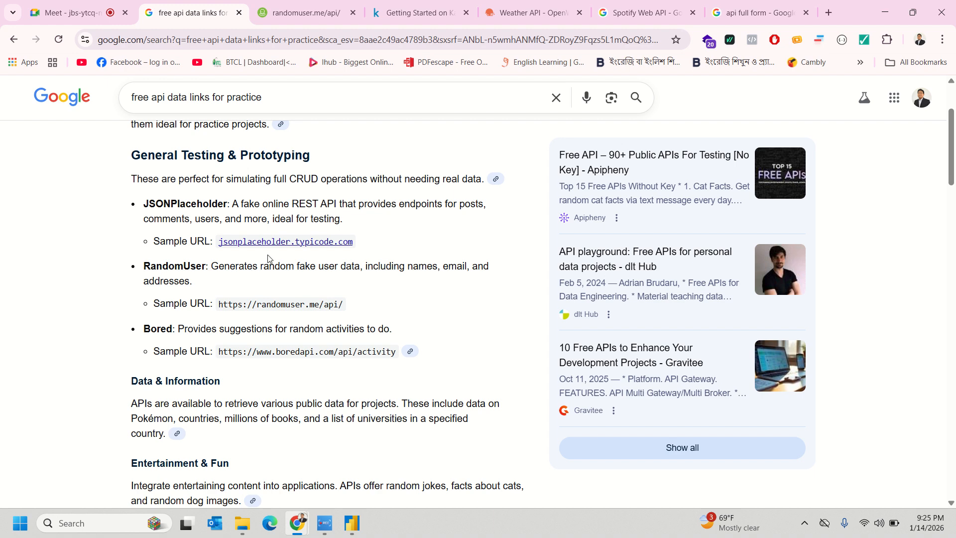
pyautogui.click(296, 241)
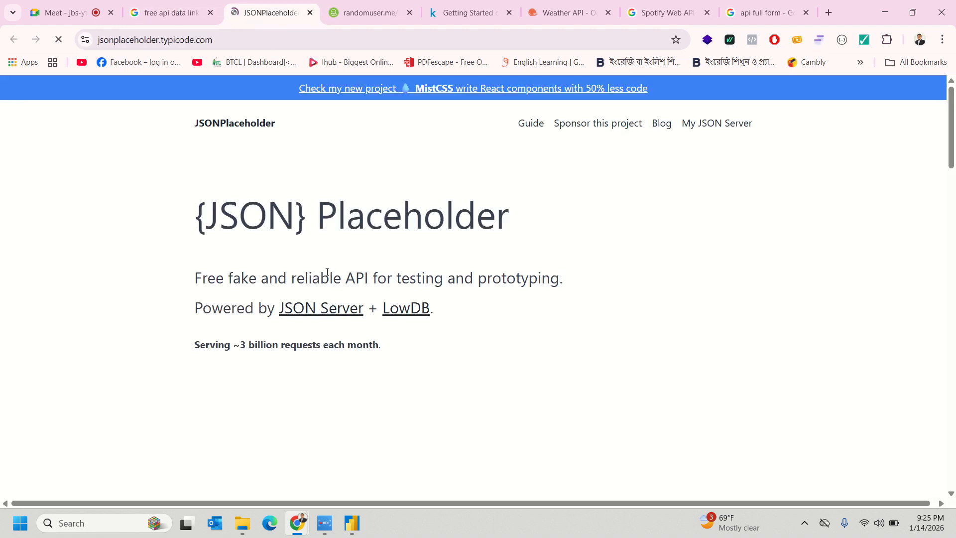
# - Open the Bored API sample URL in a new tab and close it once it proves unreachable
pyautogui.click(169, 13)
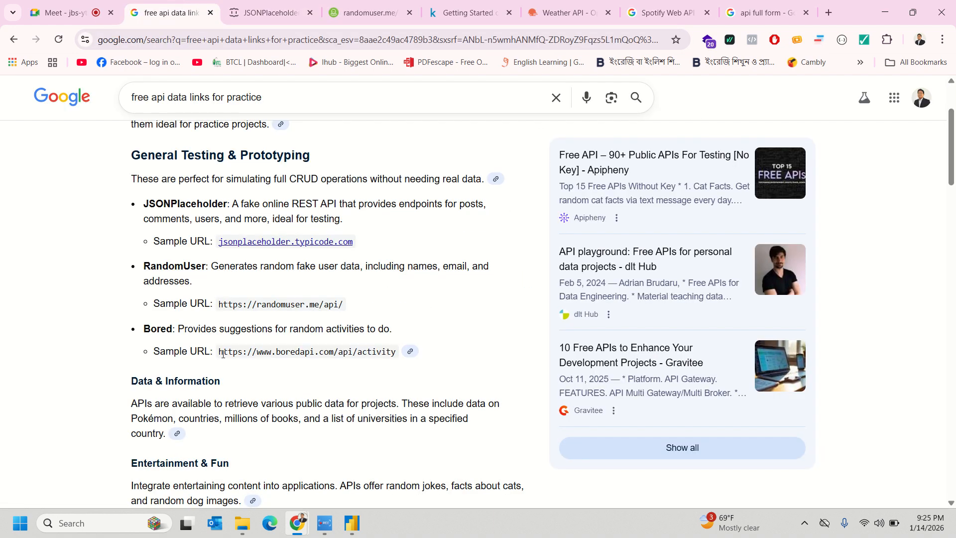
pyautogui.moveTo(222, 349); pyautogui.dragTo(356, 365)
pyautogui.click(335, 351)
pyautogui.moveTo(223, 353); pyautogui.dragTo(393, 355)
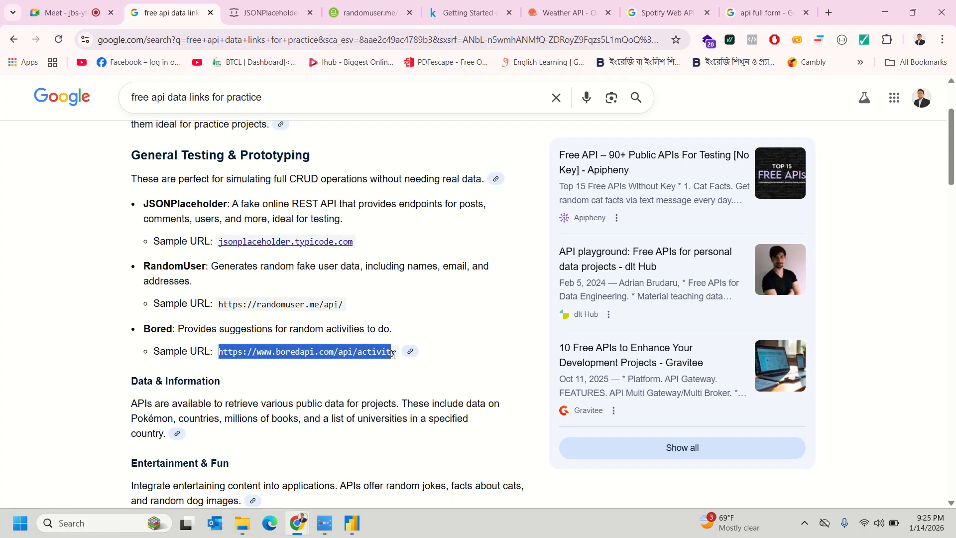
pyautogui.rightClick(365, 353)
pyautogui.click(406, 233)
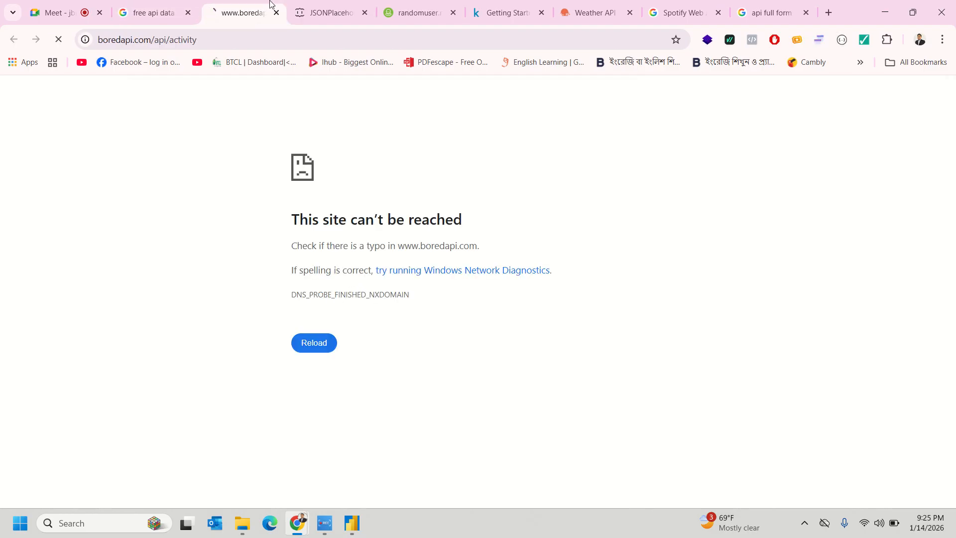
pyautogui.click(275, 13)
# - Return to the Adventure Works report in Power BI Desktop
pyautogui.scroll(-5, 267, 357)
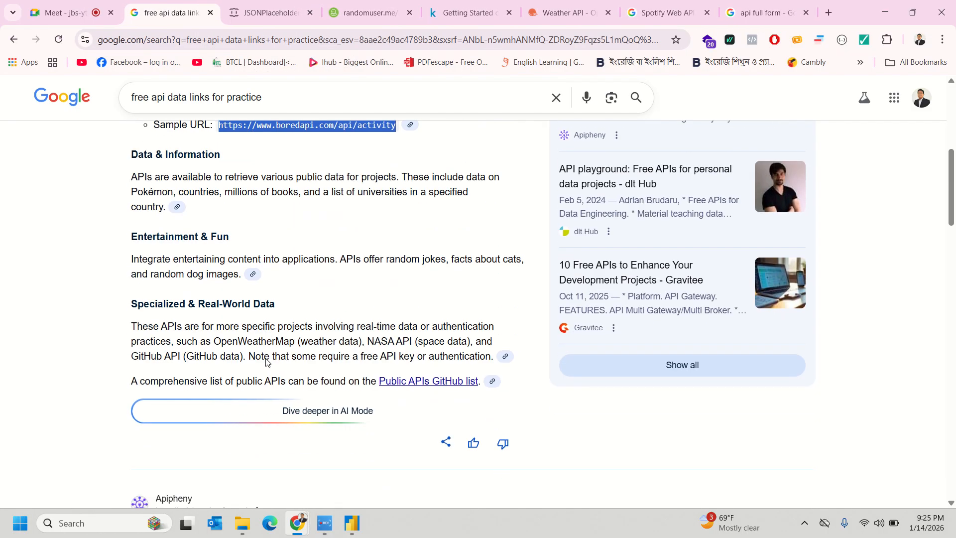
pyautogui.scroll(3, 266, 357)
pyautogui.scroll(-3, 266, 357)
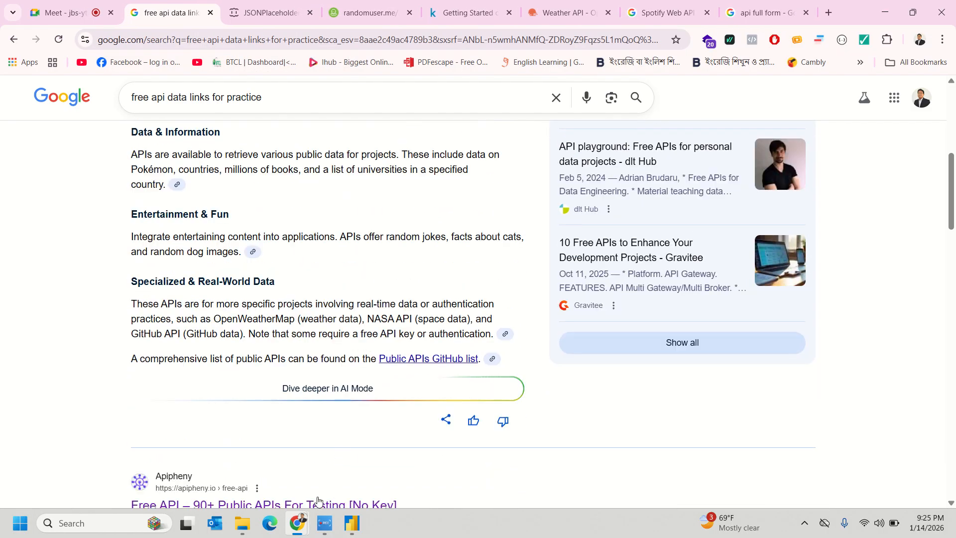
pyautogui.click(352, 522)
pyautogui.click(285, 461)
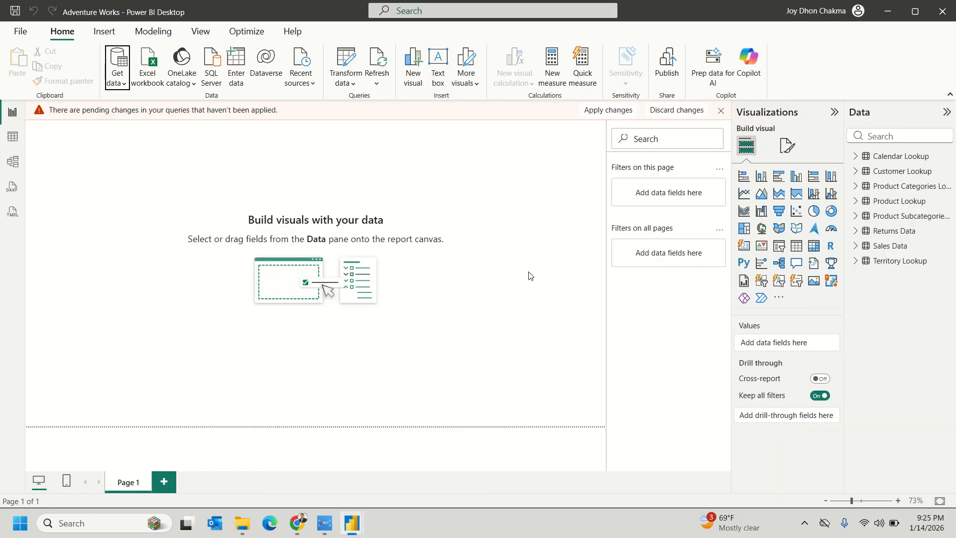
# - In the Power Query Editor, inspect the gender, last-name and street name values of Query1
pyautogui.moveTo(344, 527)
pyautogui.click(460, 451)
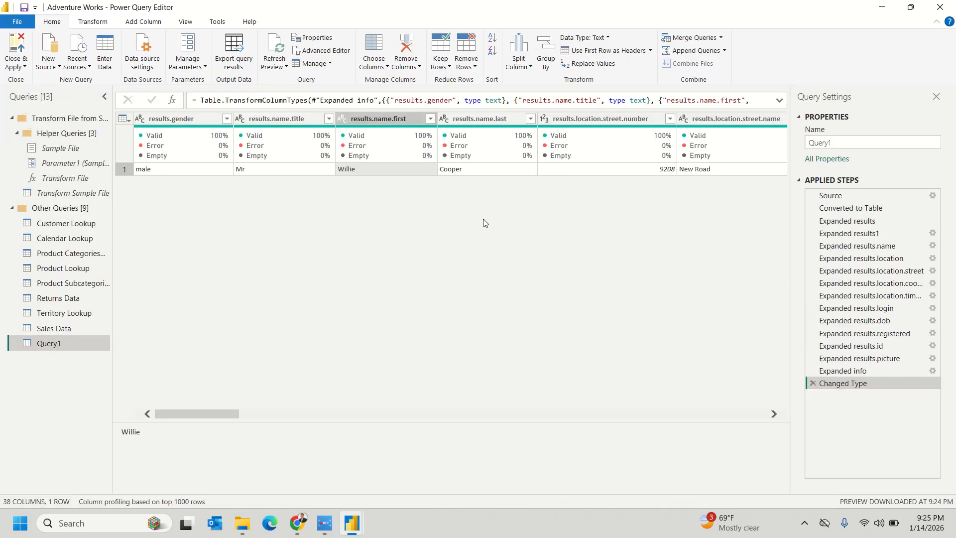
pyautogui.click(159, 171)
pyautogui.click(483, 171)
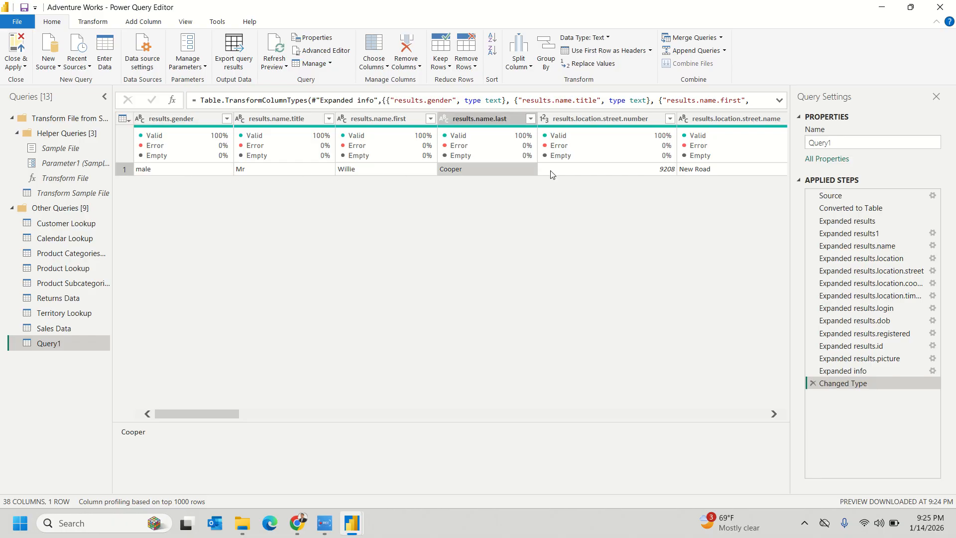
pyautogui.click(711, 179)
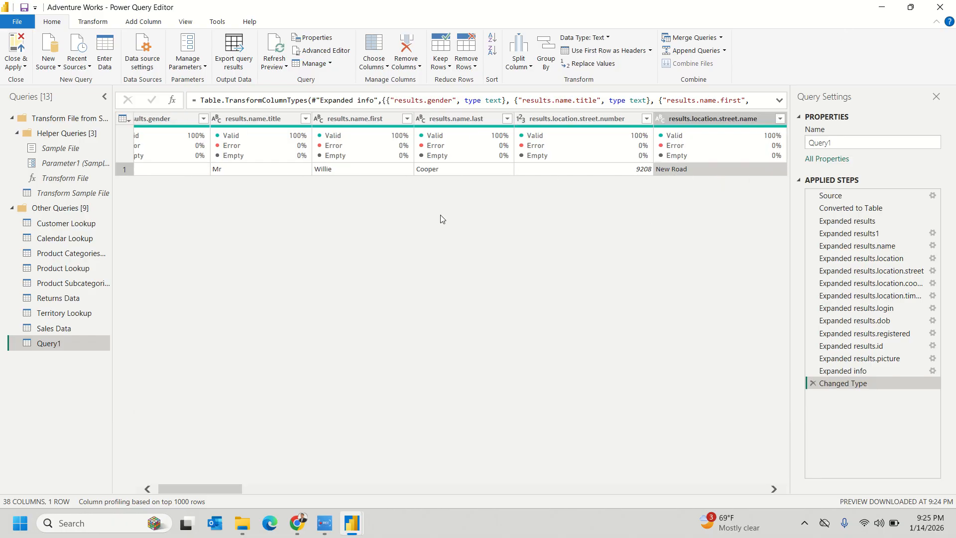
# - Delete Query1 and close the editor without applying changes
pyautogui.rightClick(68, 346)
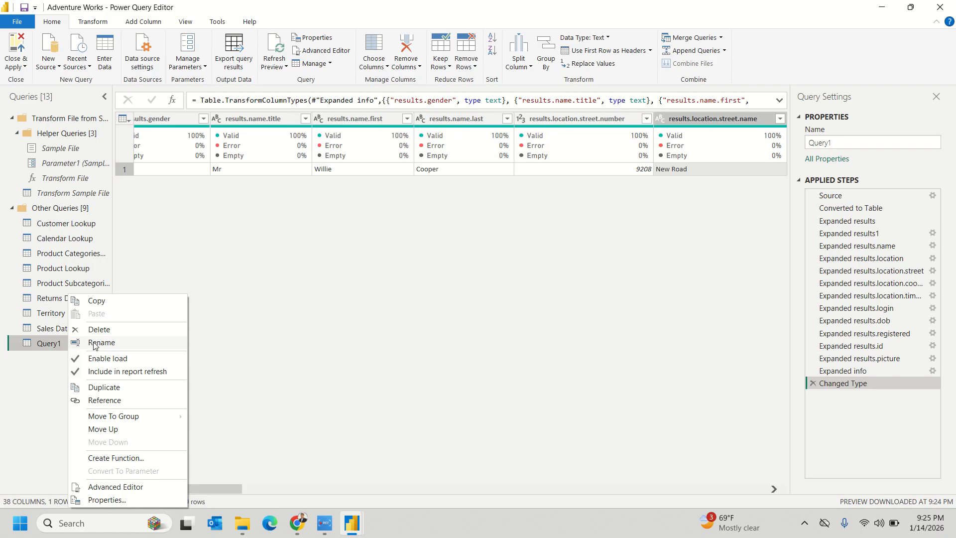
pyautogui.click(106, 329)
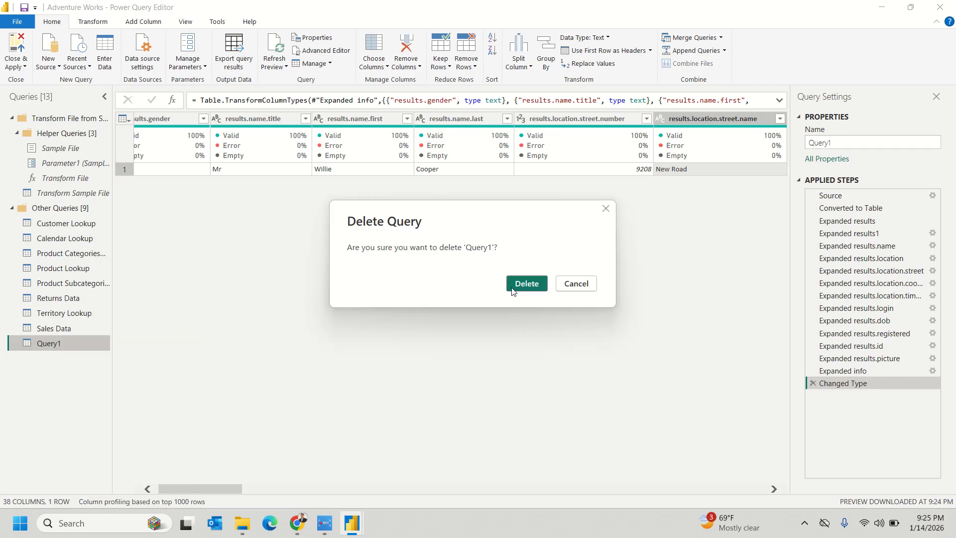
pyautogui.click(519, 287)
pyautogui.click(23, 66)
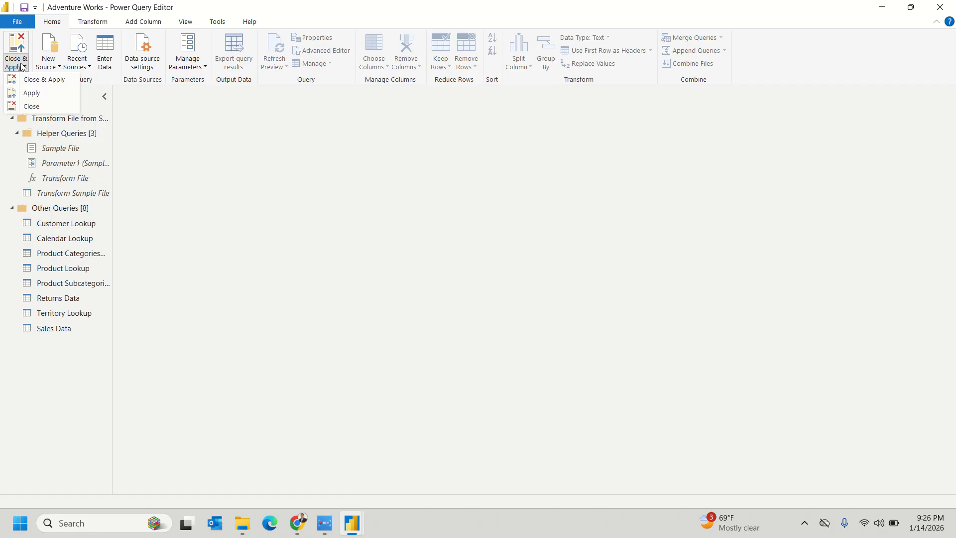
pyautogui.click(31, 106)
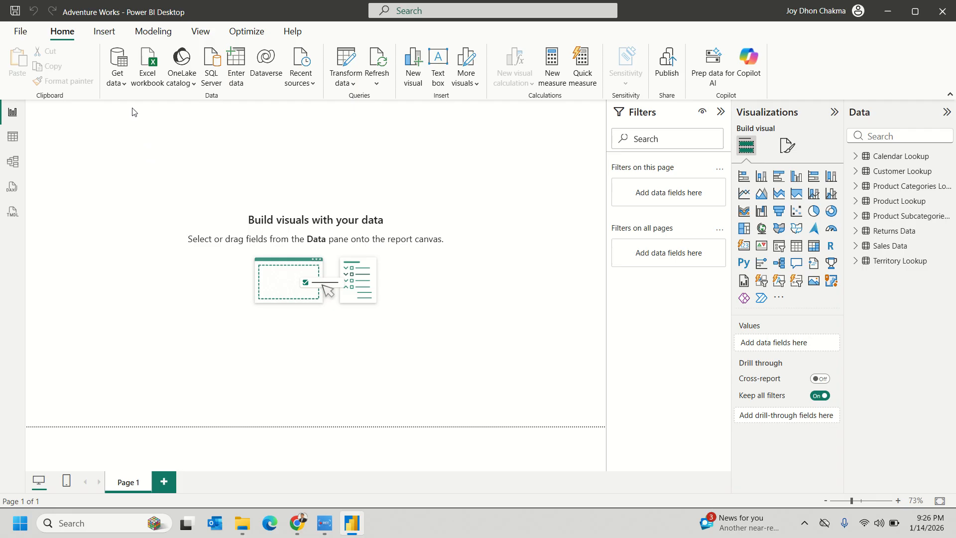
# - Filter the Get Data catalogue to Database, compare SQL Server and MySQL, and connect with MySQL database
pyautogui.click(120, 74)
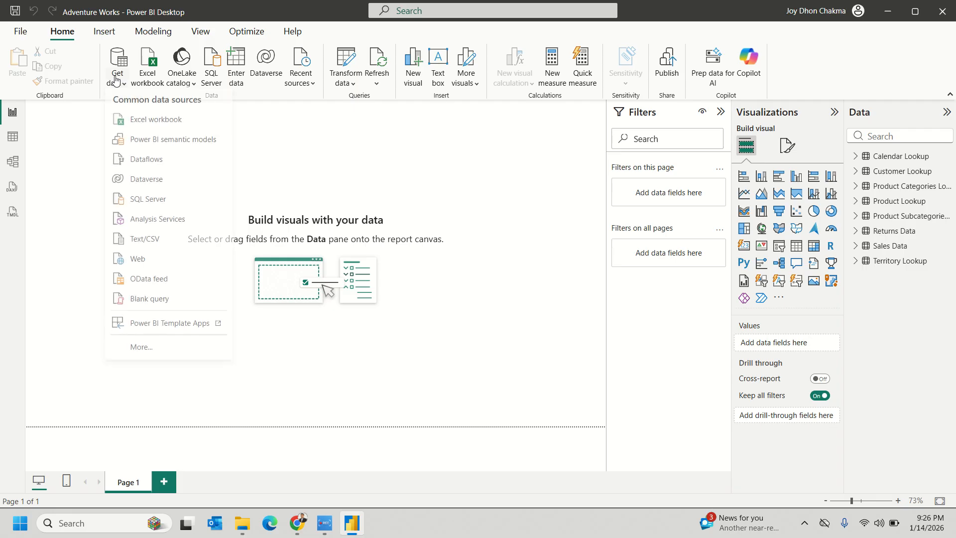
pyautogui.click(154, 359)
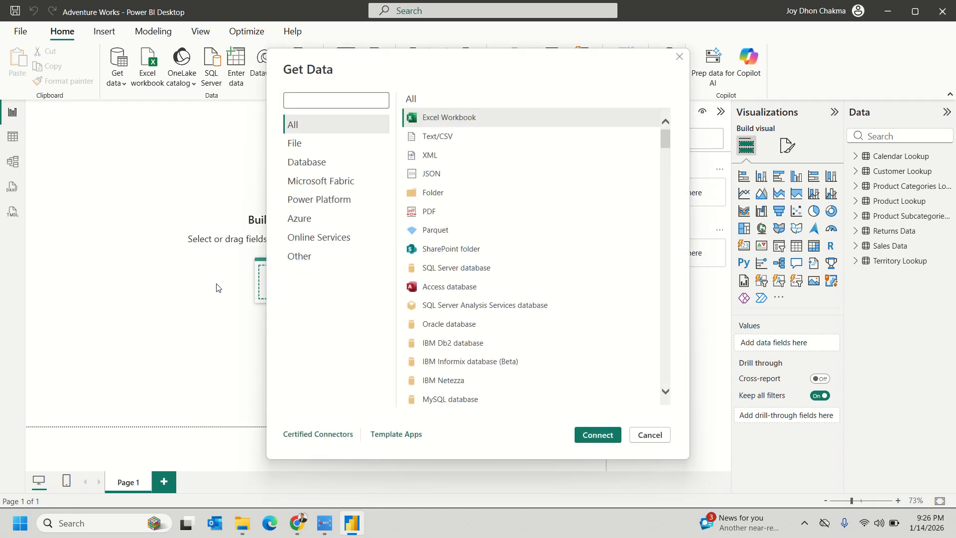
pyautogui.click(308, 162)
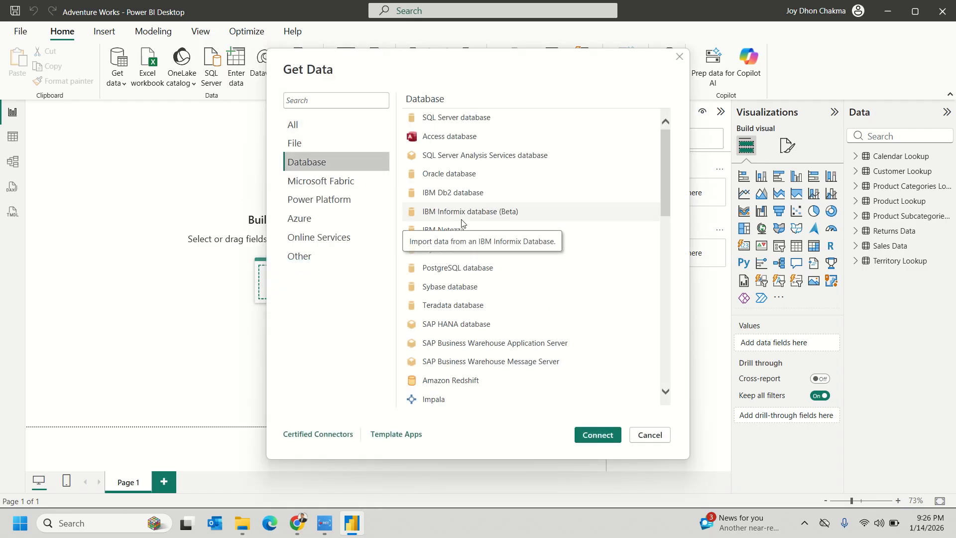
pyautogui.click(453, 123)
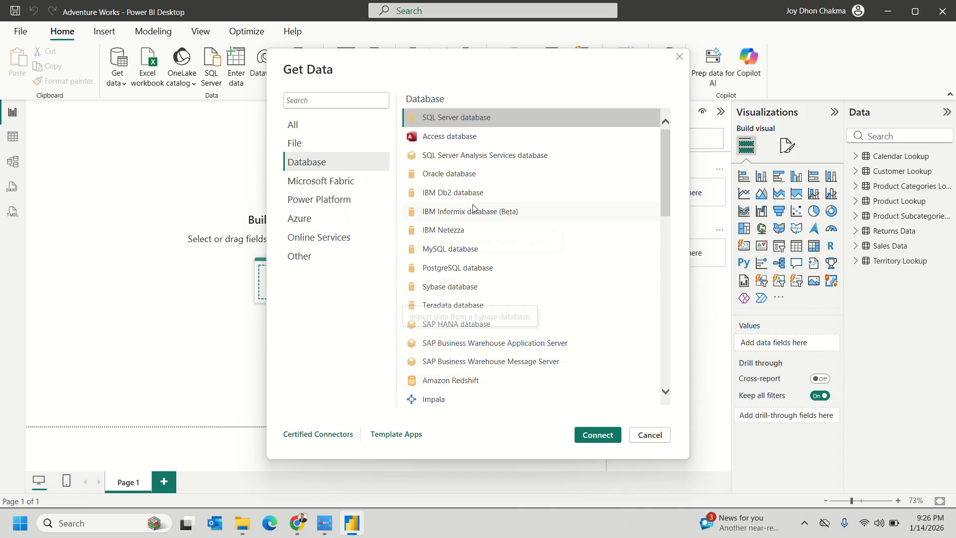
pyautogui.click(430, 254)
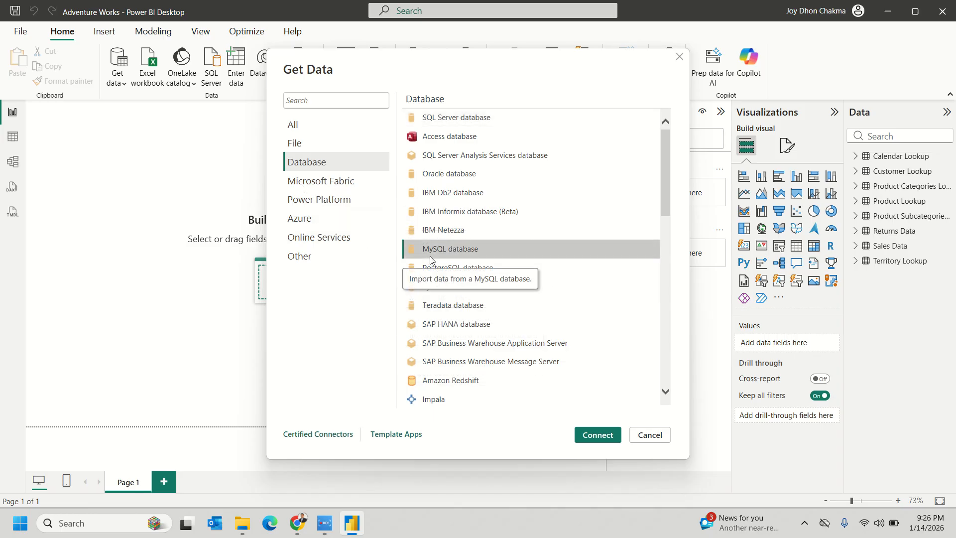
pyautogui.click(421, 124)
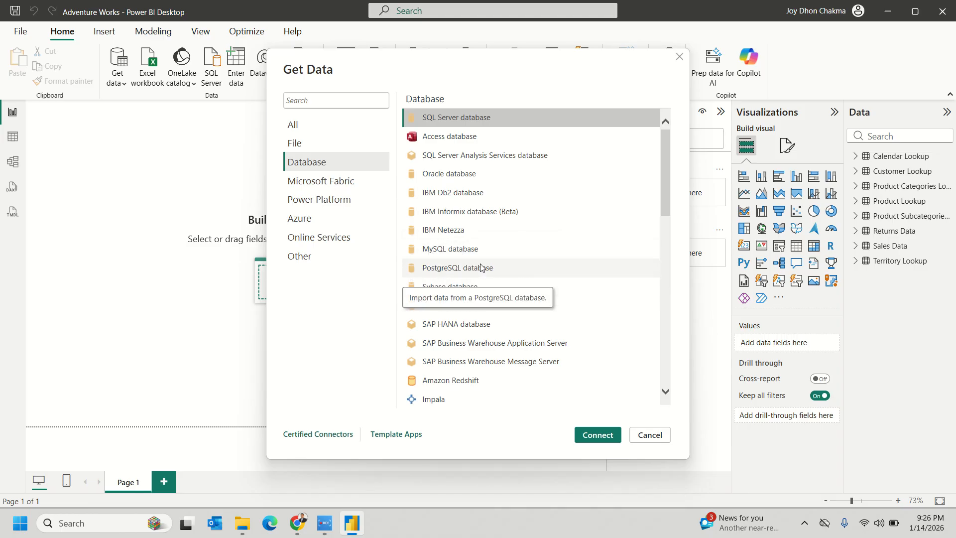
pyautogui.click(442, 250)
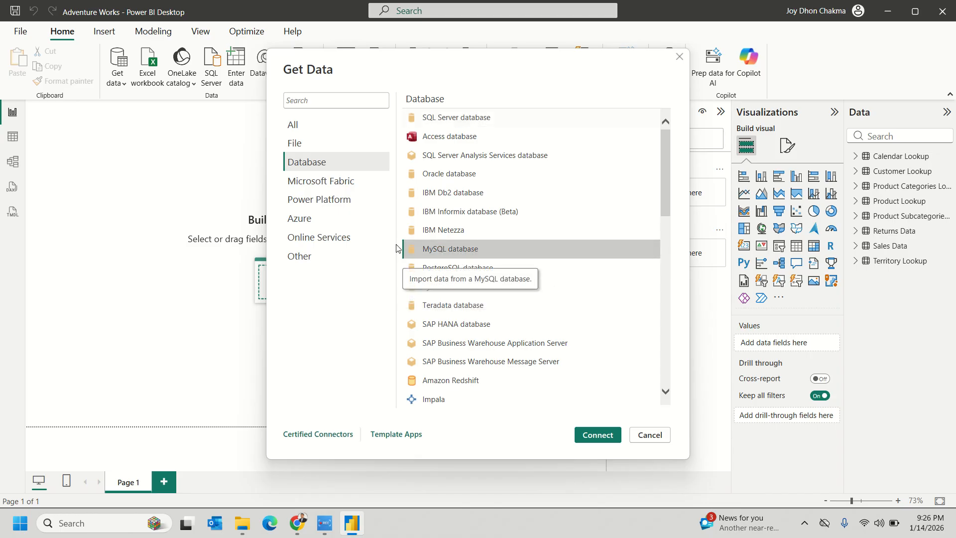
pyautogui.click(586, 436)
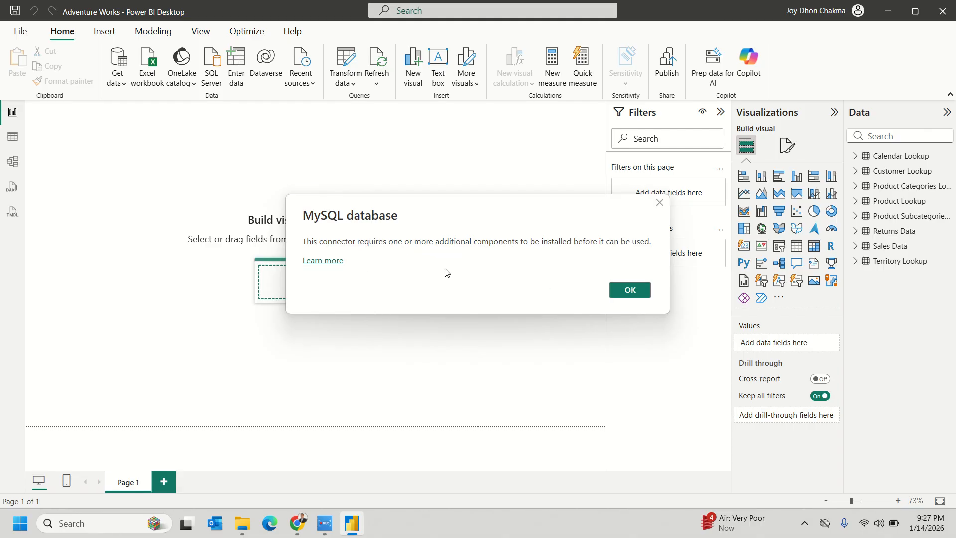
# - View the MySQL Connector/NET 9.5.0 download page from Learn more, then return to Power BI
pyautogui.click(316, 265)
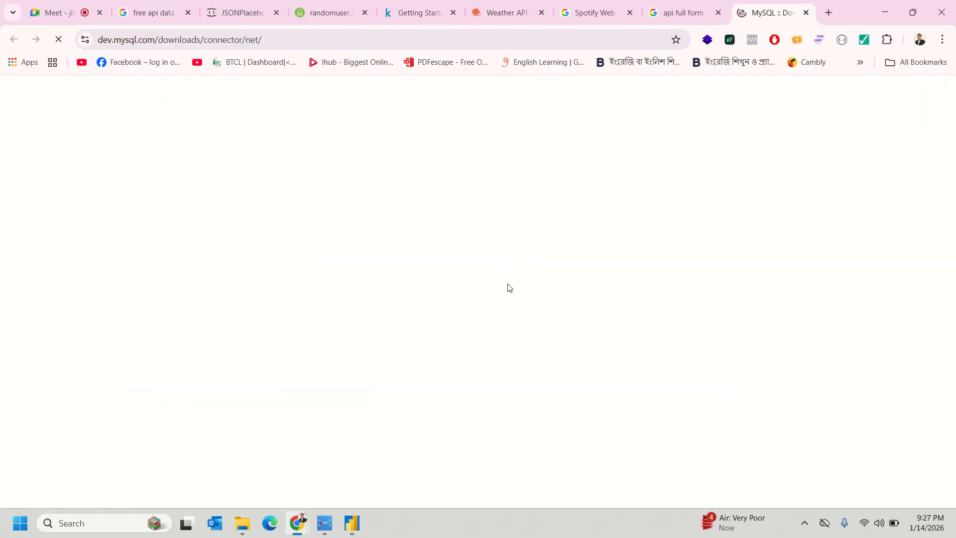
pyautogui.scroll(-1, 508, 288)
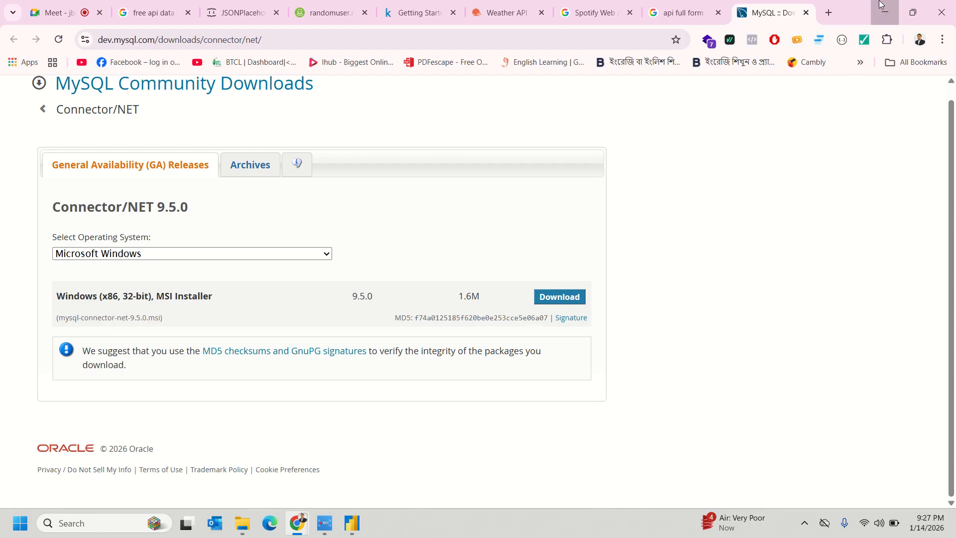
pyautogui.click(879, 5)
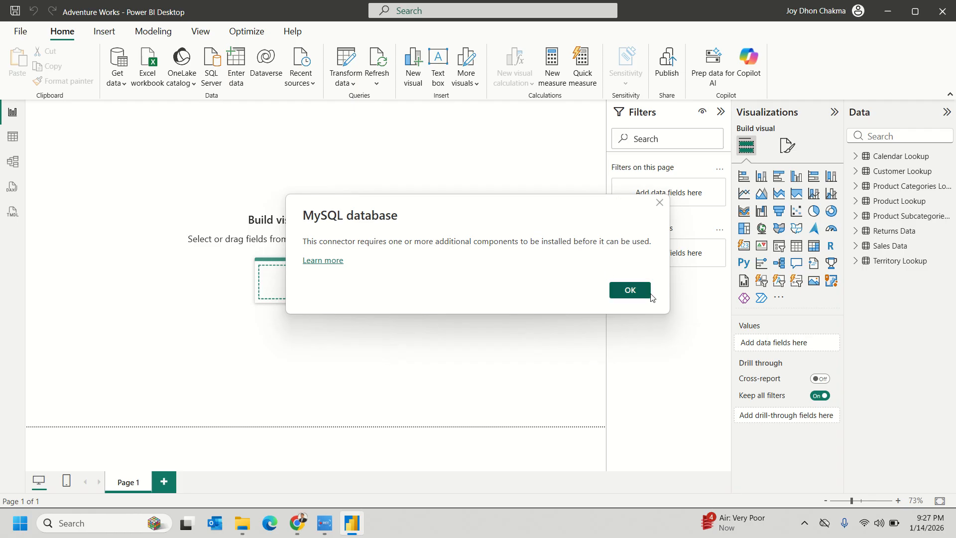
pyautogui.click(630, 292)
pyautogui.click(122, 84)
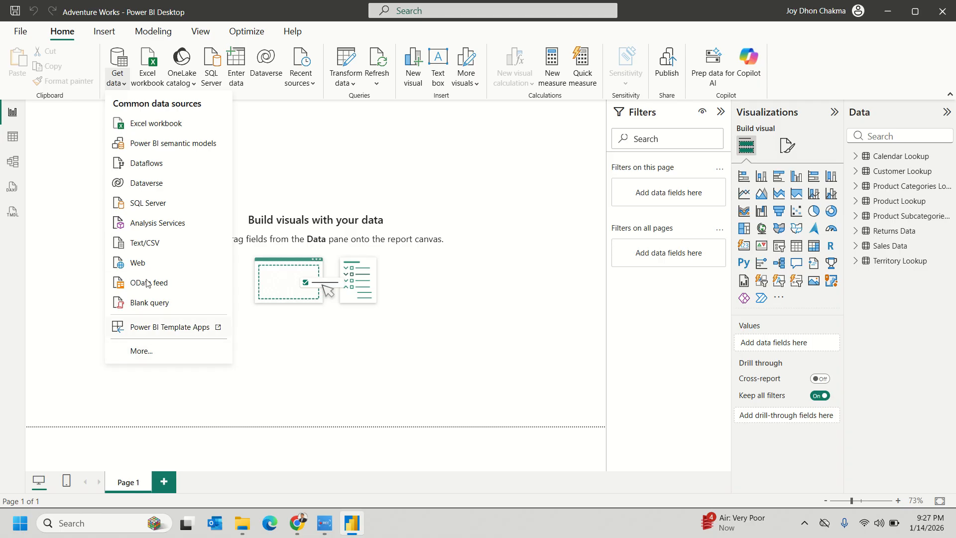
pyautogui.click(152, 204)
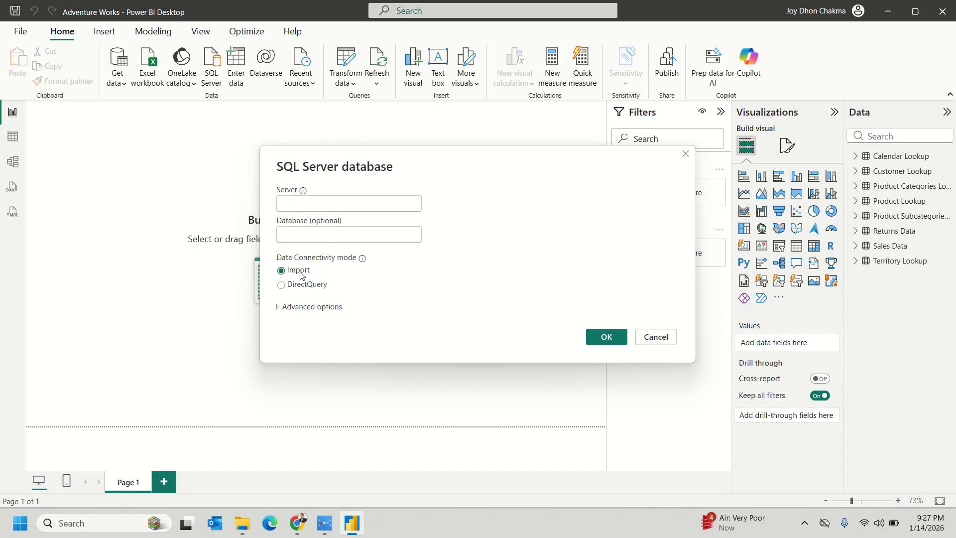
pyautogui.click(290, 232)
pyautogui.click(303, 209)
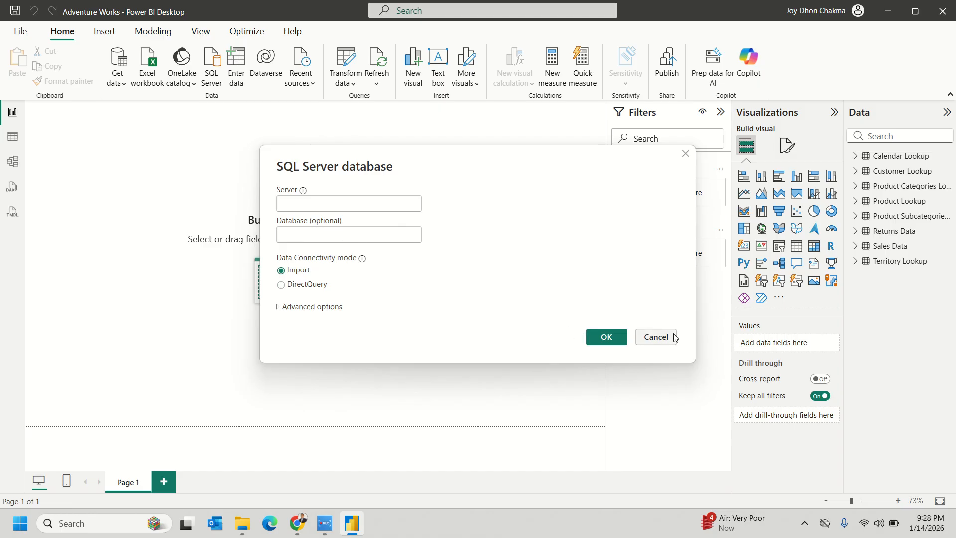
pyautogui.click(656, 337)
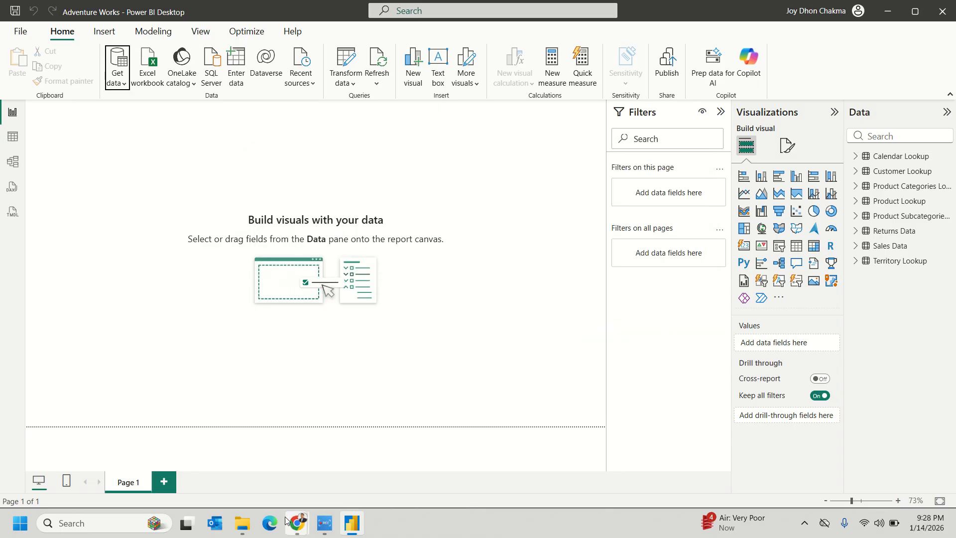
pyautogui.moveTo(290, 520)
pyautogui.click(229, 464)
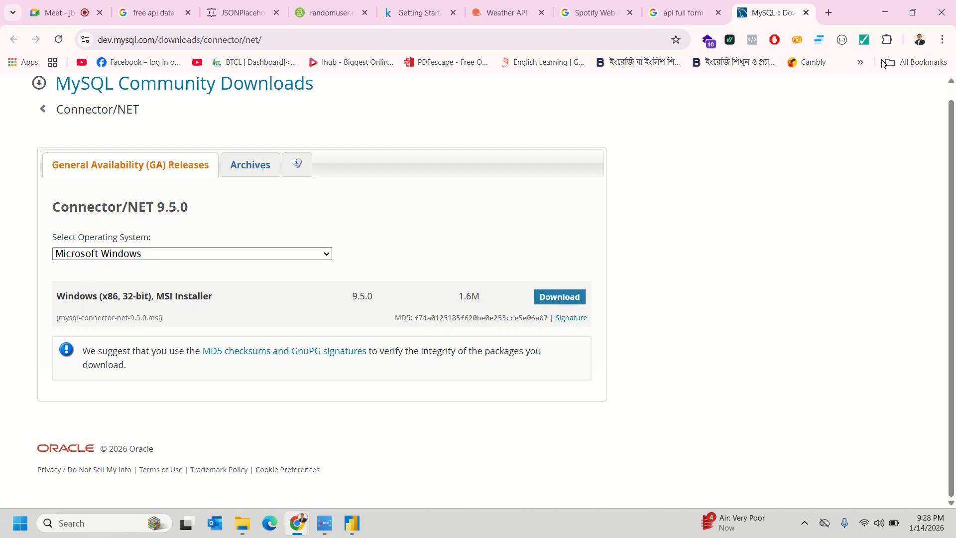
pyautogui.click(884, 5)
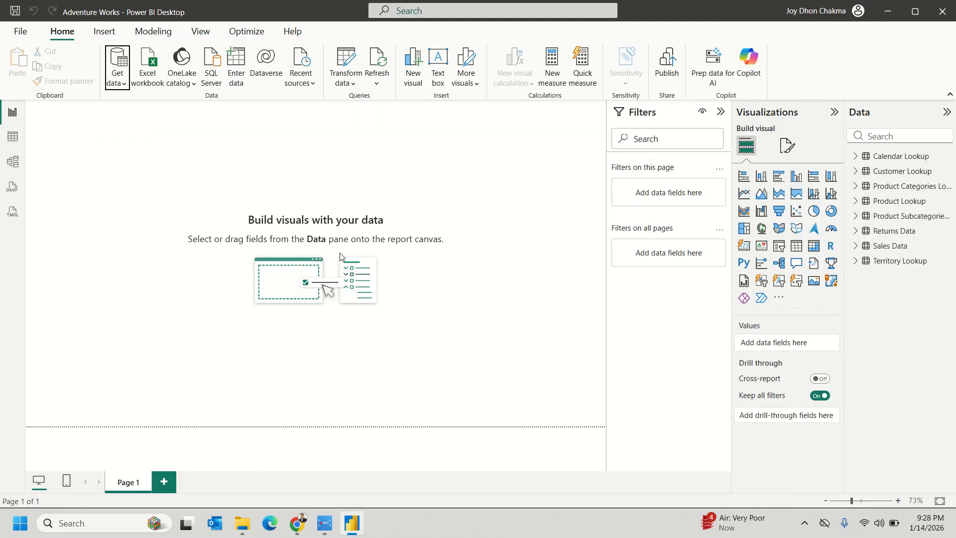
# - Browse the Database connectors, cancel the Snowflake connection, and switch to Model view
pyautogui.click(124, 91)
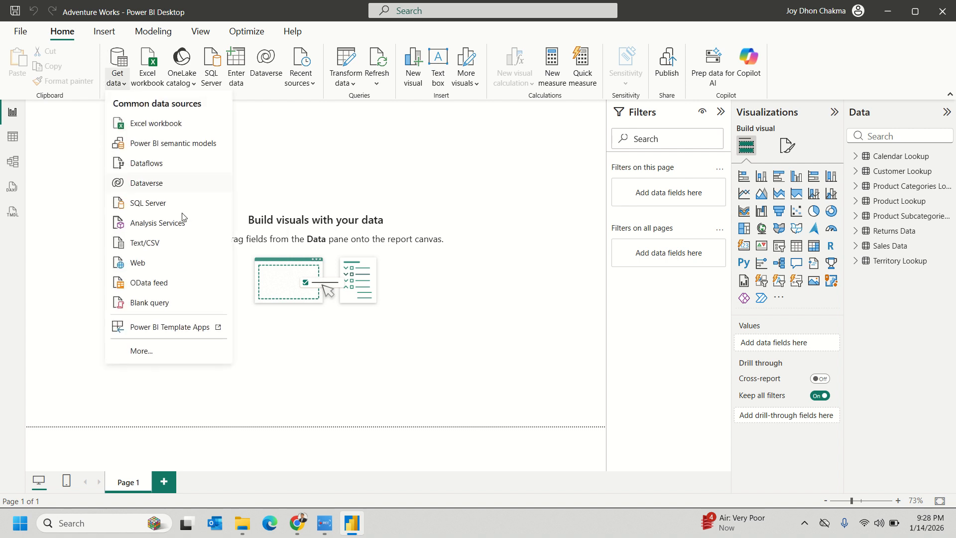
pyautogui.click(176, 352)
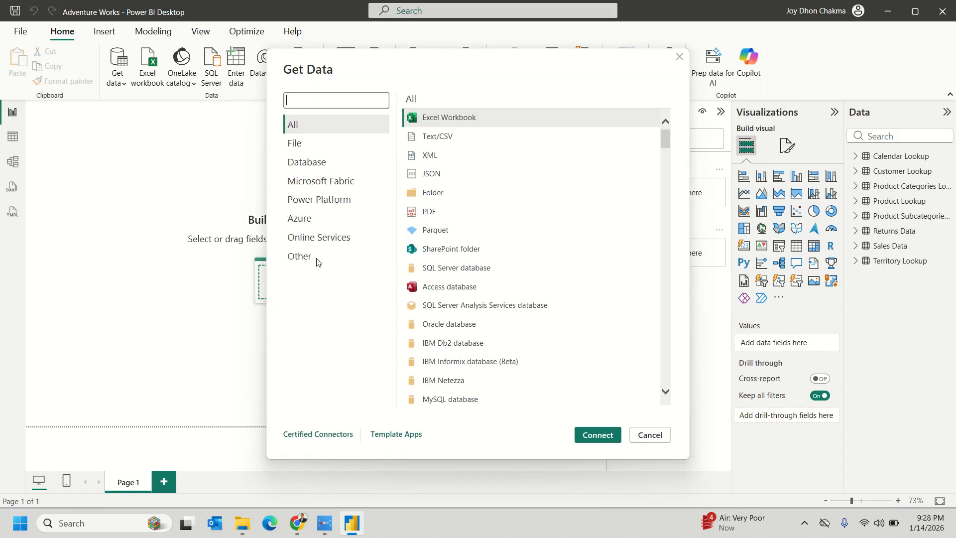
pyautogui.click(321, 163)
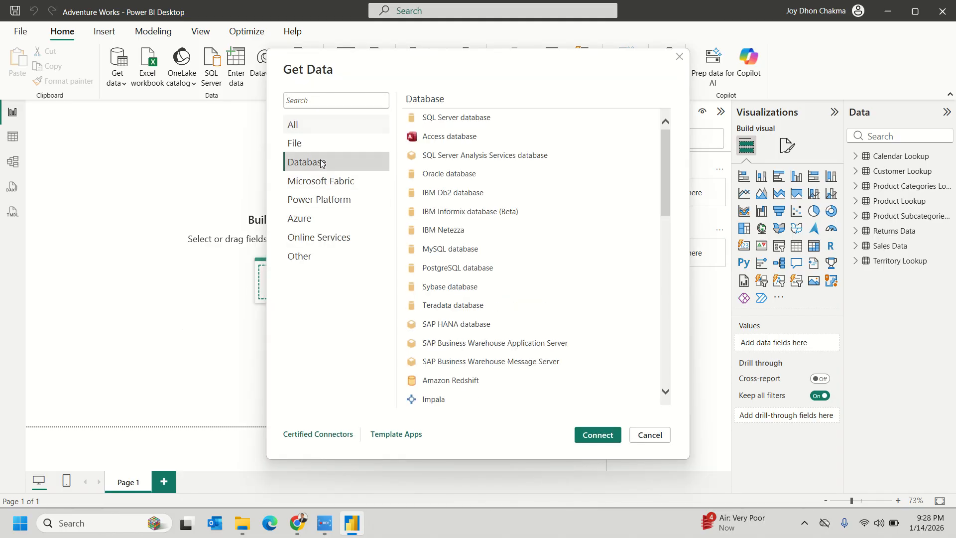
pyautogui.scroll(-3, 608, 366)
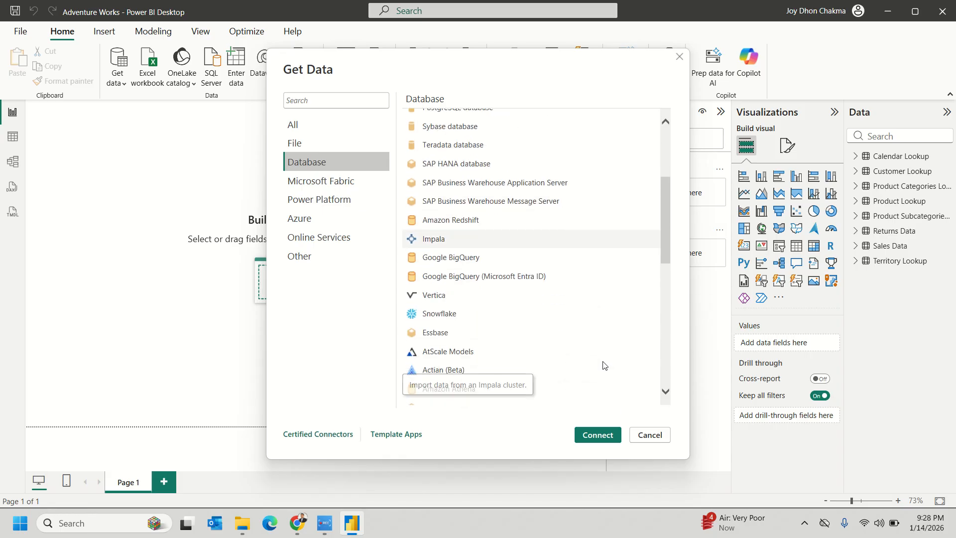
pyautogui.click(605, 435)
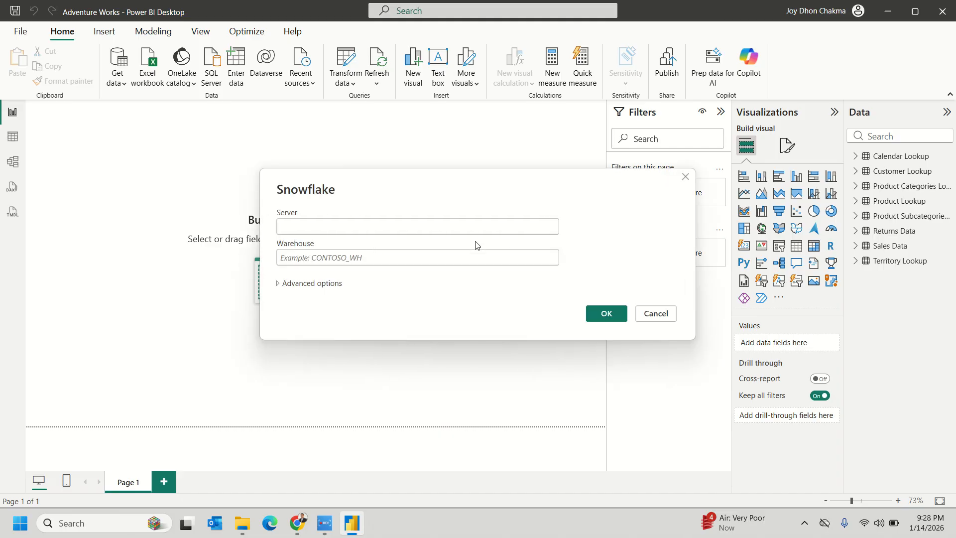
pyautogui.click(331, 256)
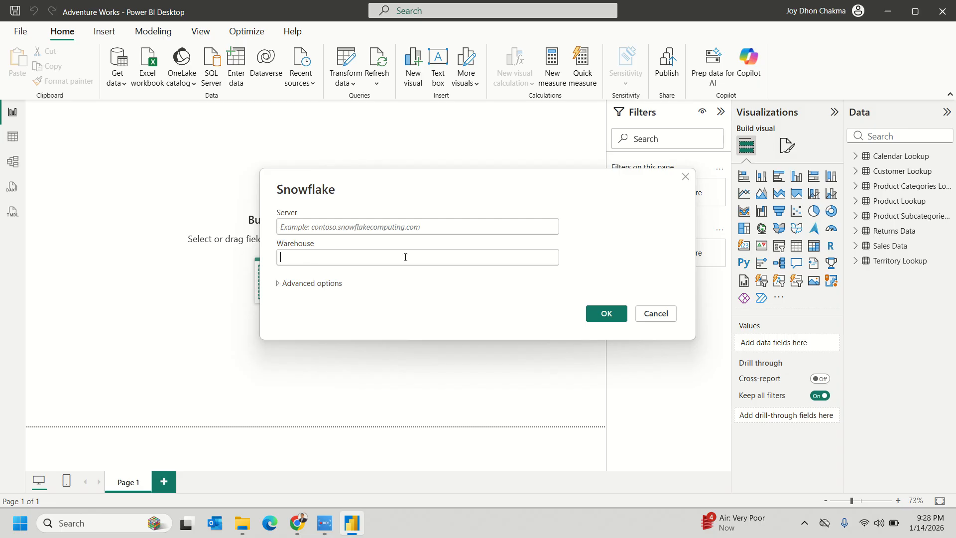
pyautogui.click(656, 321)
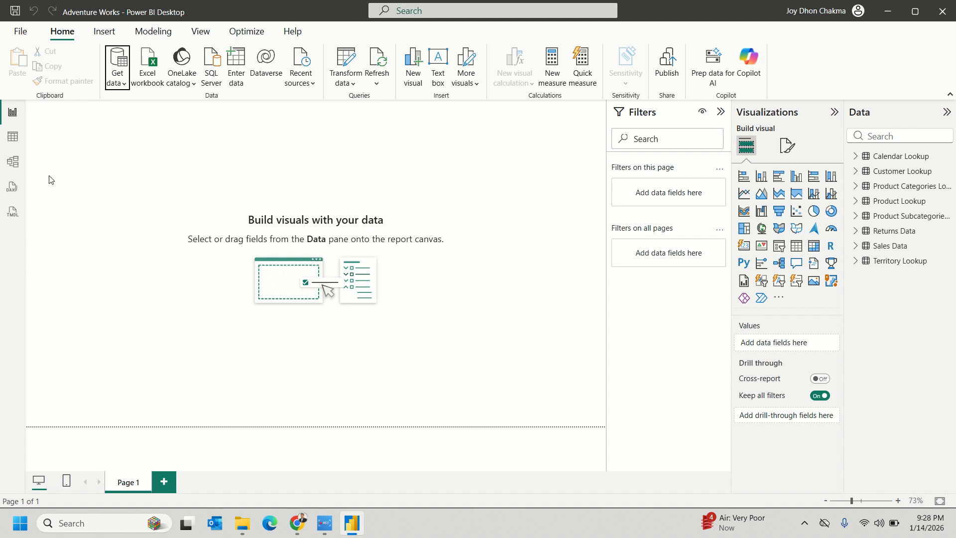
pyautogui.click(20, 167)
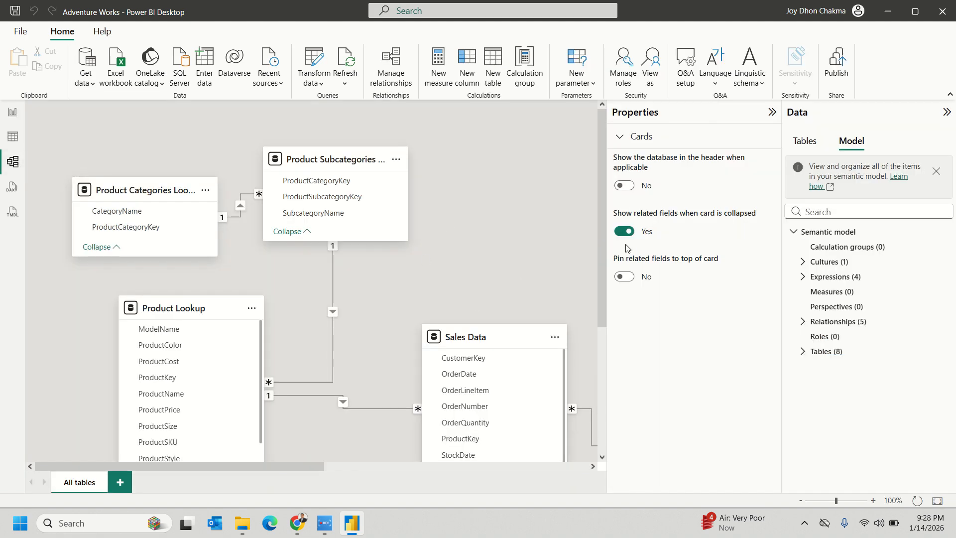
# - Collapse the Properties and Data panes to enlarge the model diagram
pyautogui.click(770, 113)
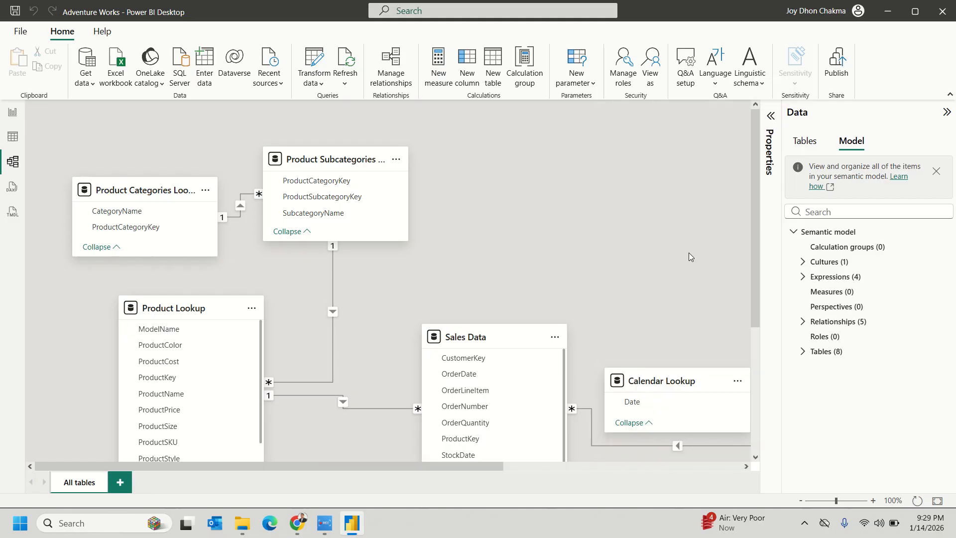
pyautogui.scroll(-5, 688, 254)
pyautogui.scroll(5, 688, 255)
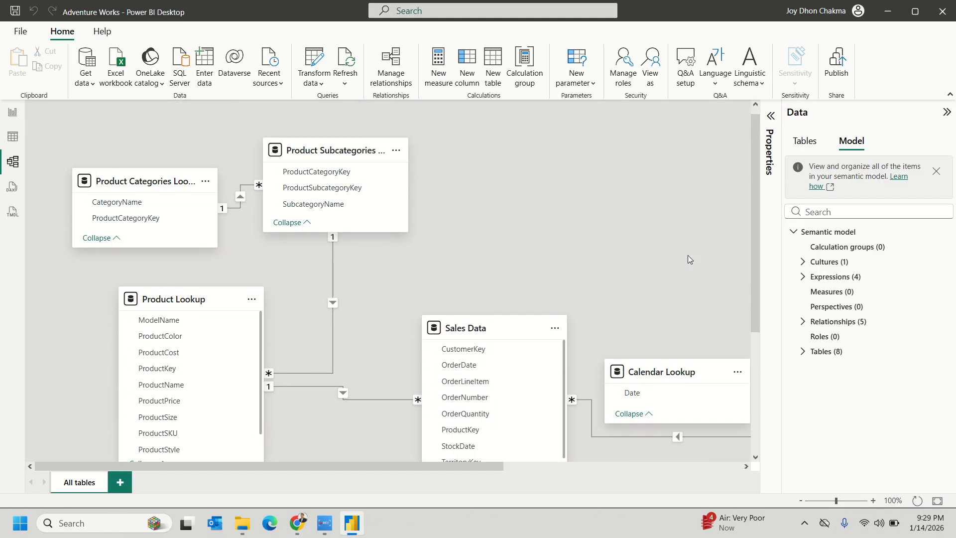
pyautogui.click(946, 112)
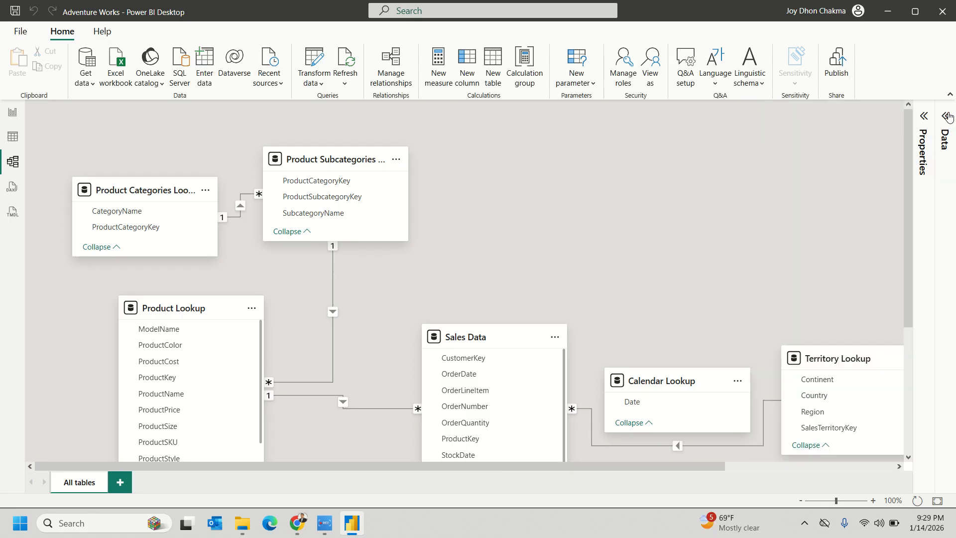
pyautogui.scroll(-5, 548, 261)
pyautogui.scroll(-1, 548, 261)
pyautogui.scroll(4, 548, 259)
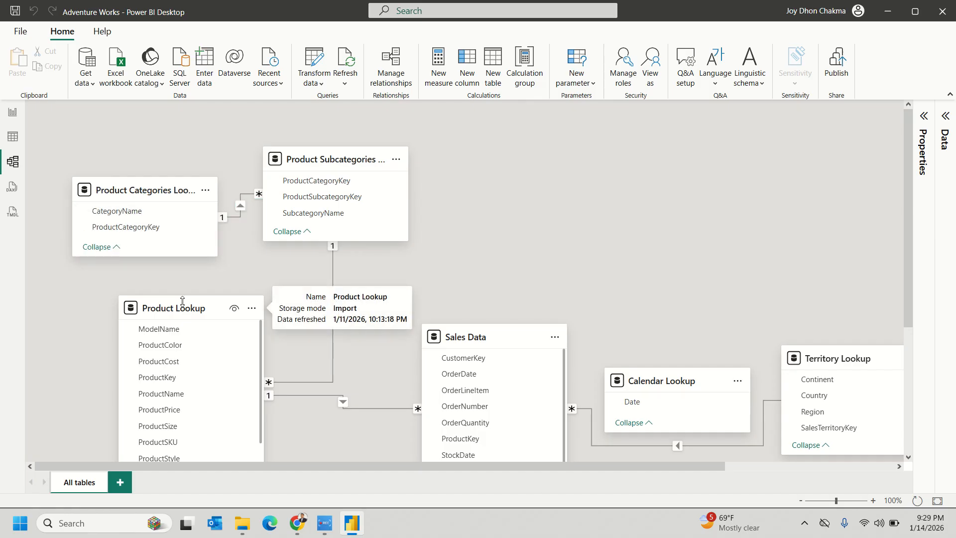
# - Shift Product Lookup right, lower Sales Data, and raise Product Categories Lookup
pyautogui.moveTo(184, 305); pyautogui.dragTo(214, 291)
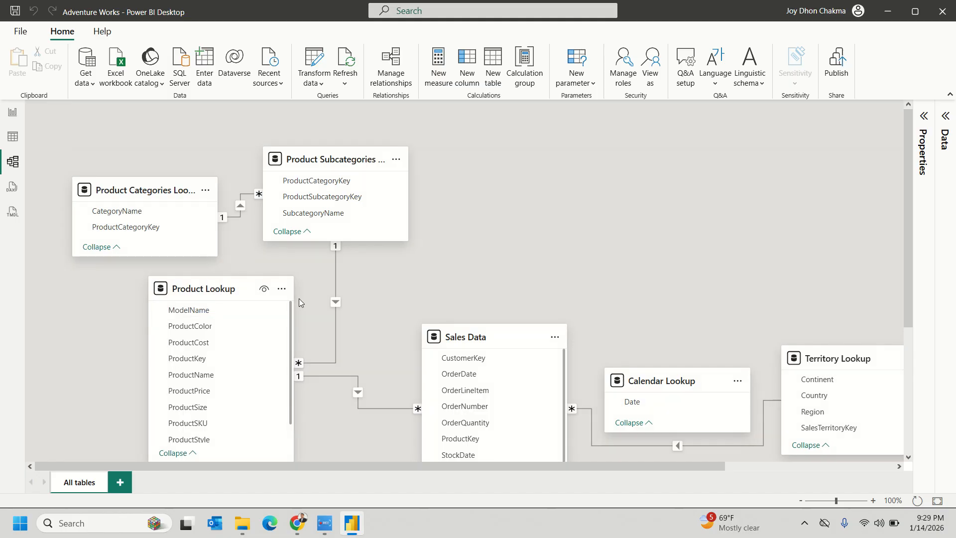
pyautogui.moveTo(475, 334); pyautogui.dragTo(471, 360)
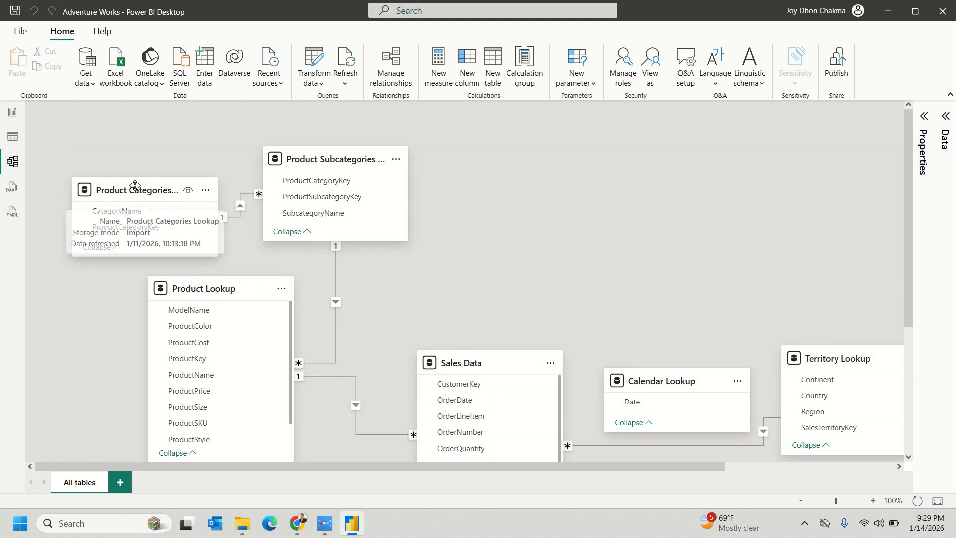
pyautogui.moveTo(132, 188); pyautogui.dragTo(127, 144)
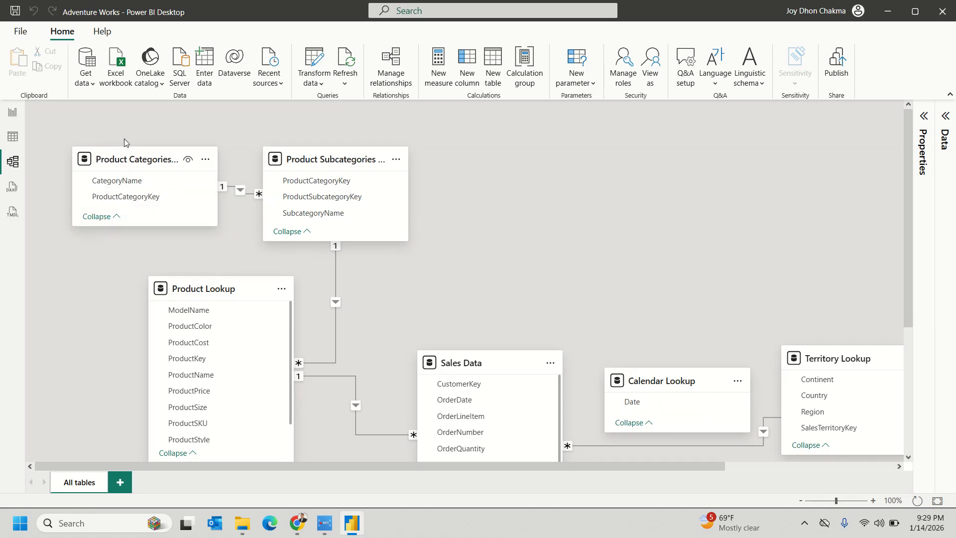
# - Move Product Subcategories Lookup right and widen both category lookup cards to show full names
pyautogui.moveTo(345, 159); pyautogui.dragTo(511, 161)
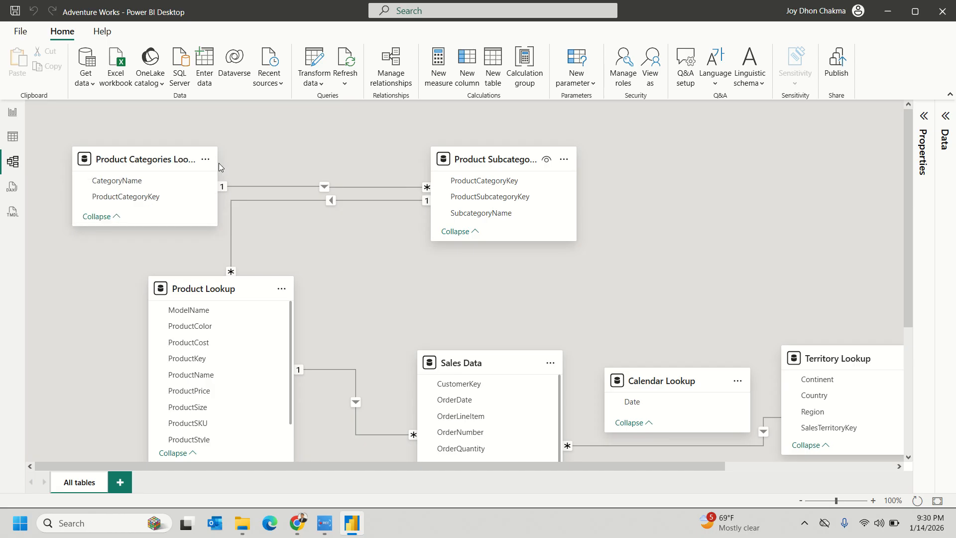
pyautogui.moveTo(218, 178); pyautogui.dragTo(274, 179)
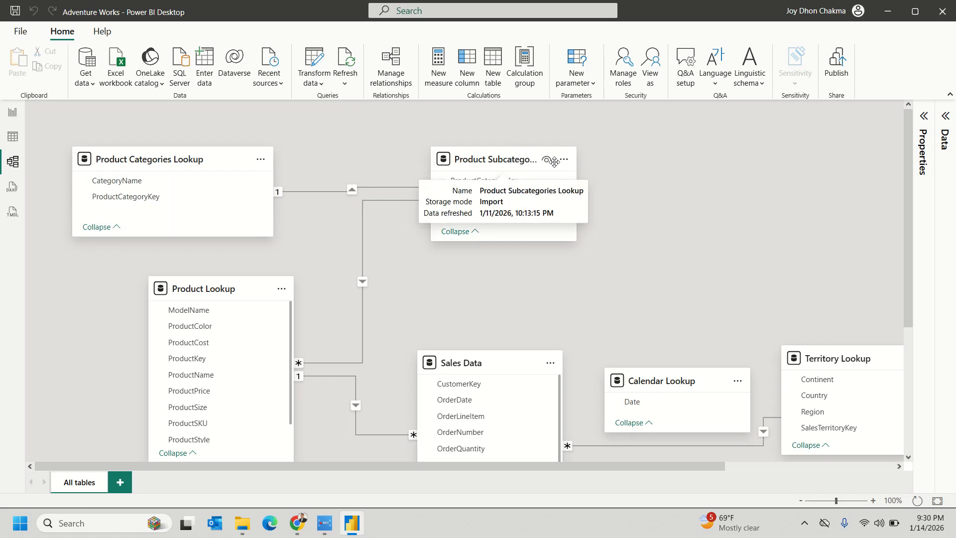
pyautogui.click(579, 184)
pyautogui.moveTo(576, 180); pyautogui.dragTo(641, 180)
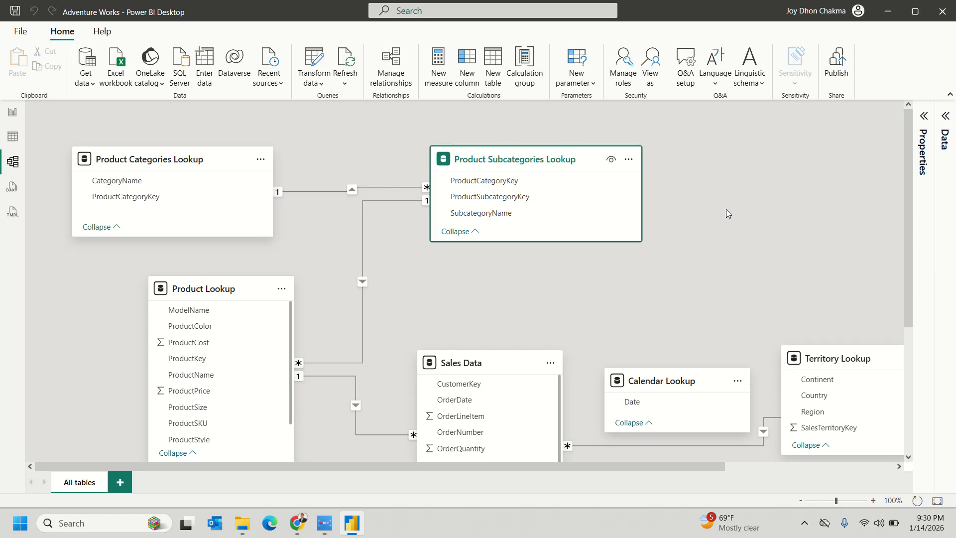
pyautogui.scroll(-1, 525, 179)
pyautogui.scroll(2, 814, 277)
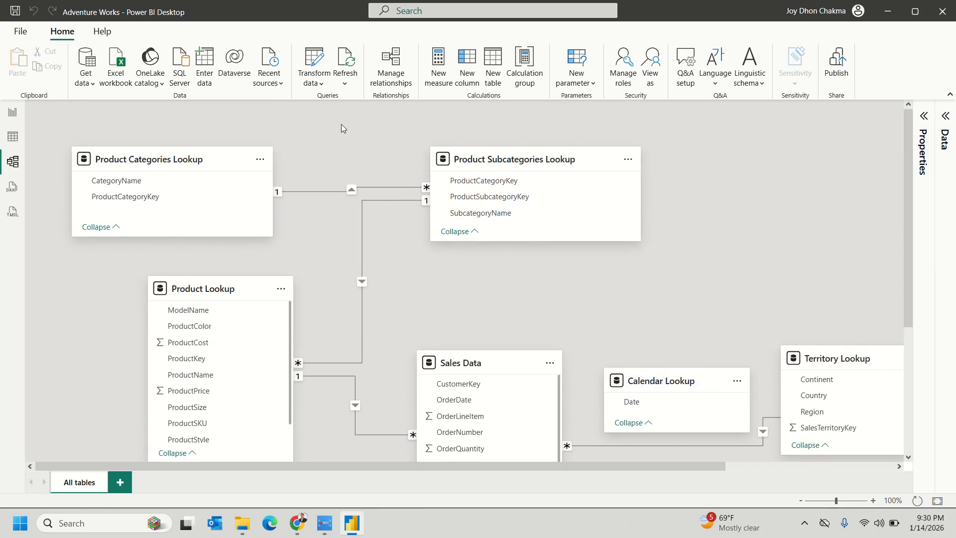
# - Select each category lookup table to check its width, then clear the selection
pyautogui.click(142, 162)
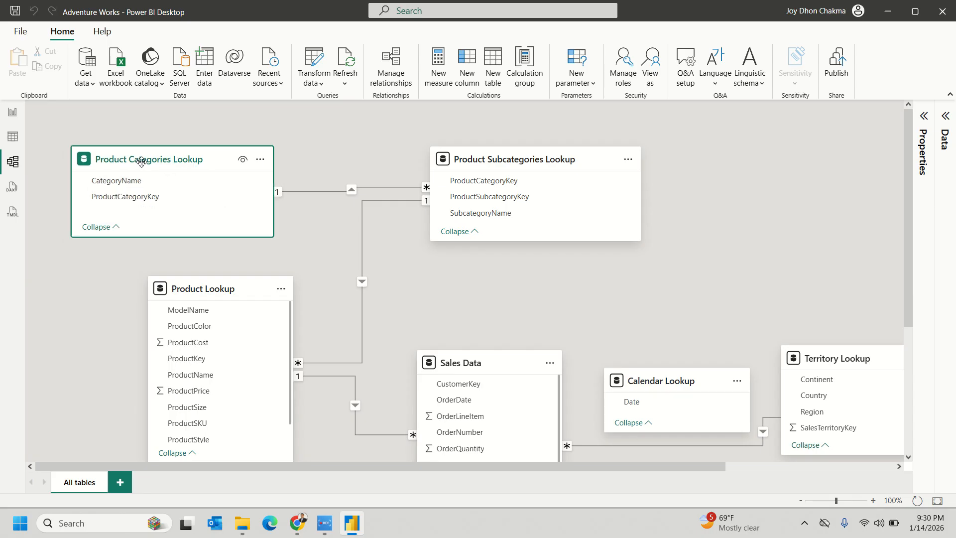
pyautogui.click(507, 158)
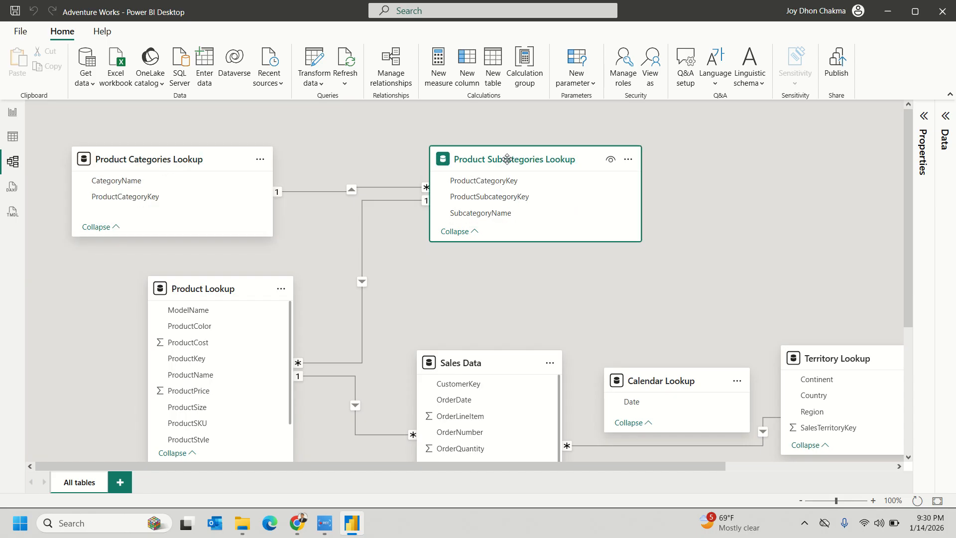
pyautogui.click(700, 198)
pyautogui.scroll(-1, 700, 198)
pyautogui.scroll(1, 698, 194)
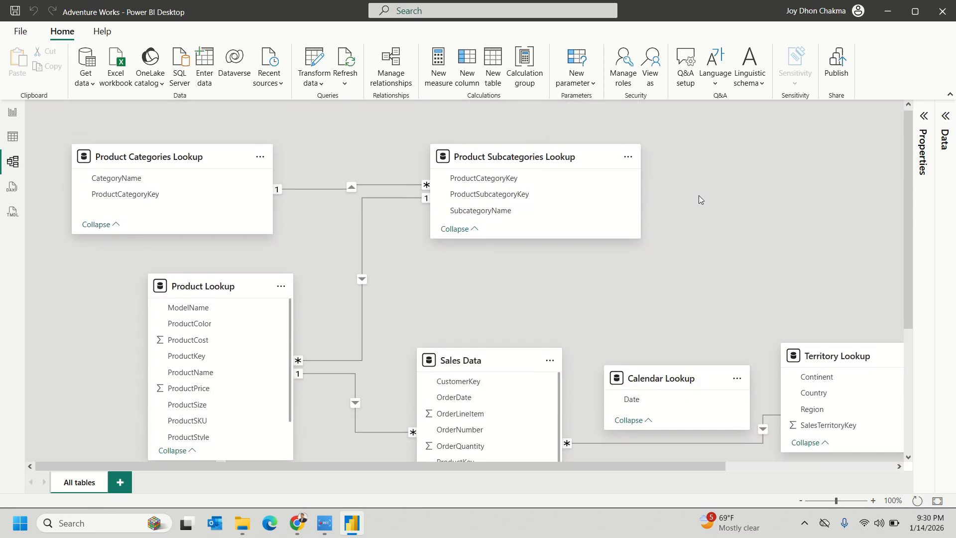
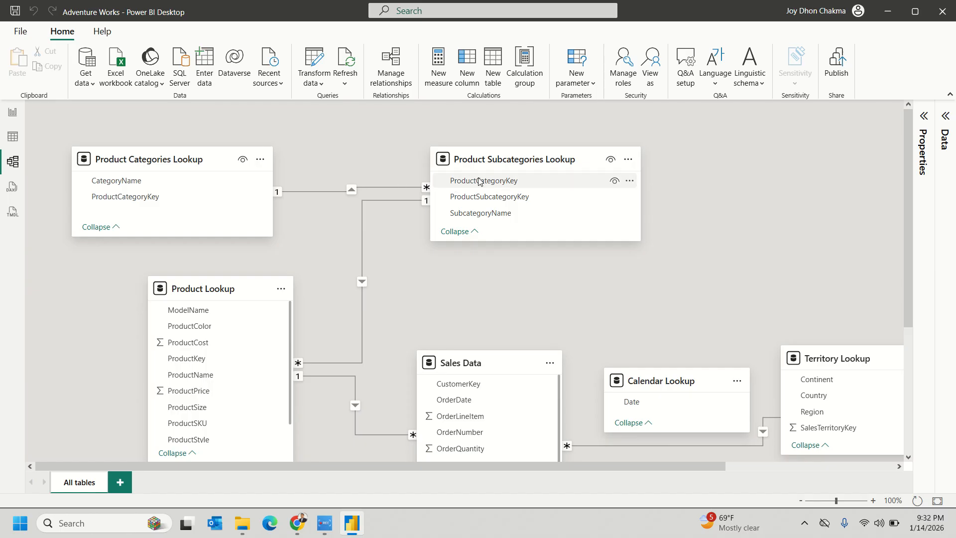
# - Search Windows for 'paint' and launch Paint
pyautogui.click(444, 184)
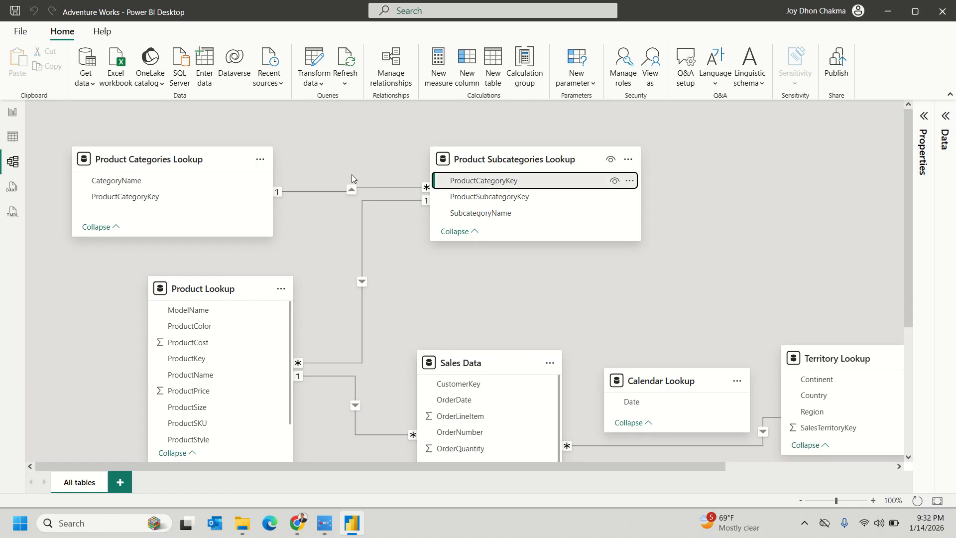
pyautogui.click(106, 526)
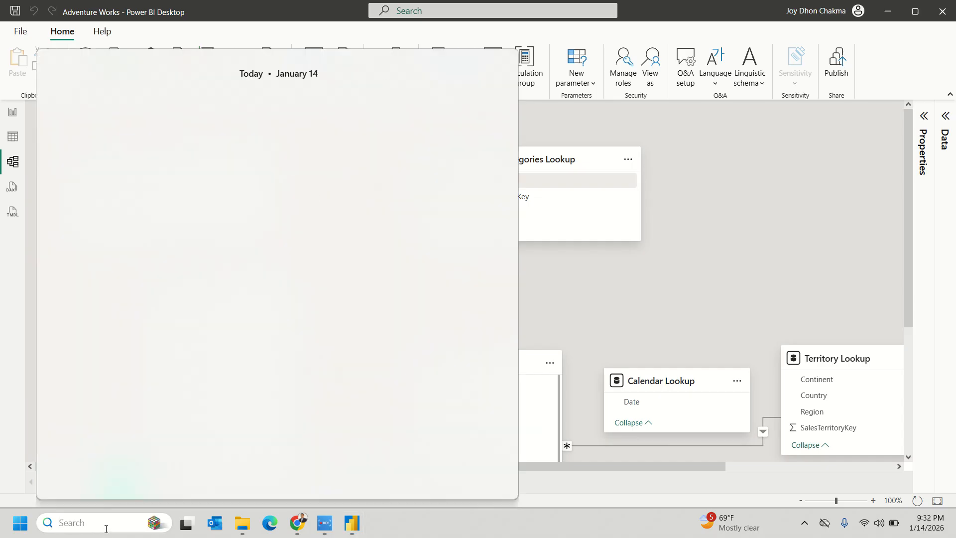
pyautogui.write('paint')
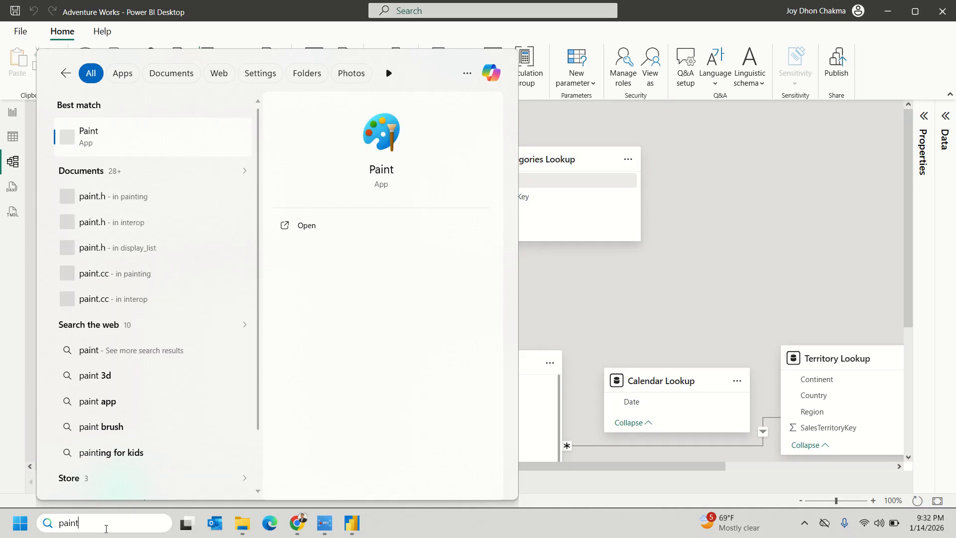
pyautogui.press('Return')
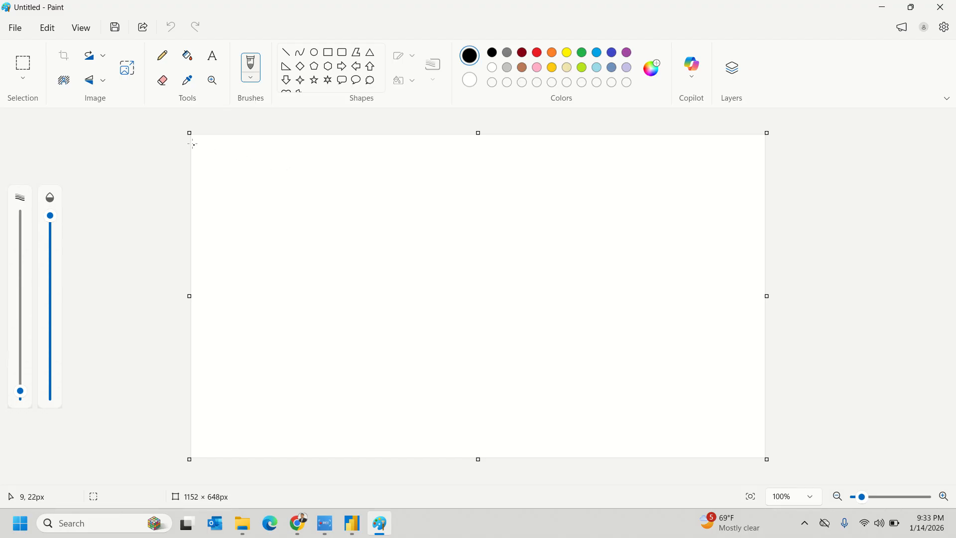
# - Enlarge the canvas and draw a tall rectangle on its left side
pyautogui.moveTo(189, 134); pyautogui.dragTo(123, 112)
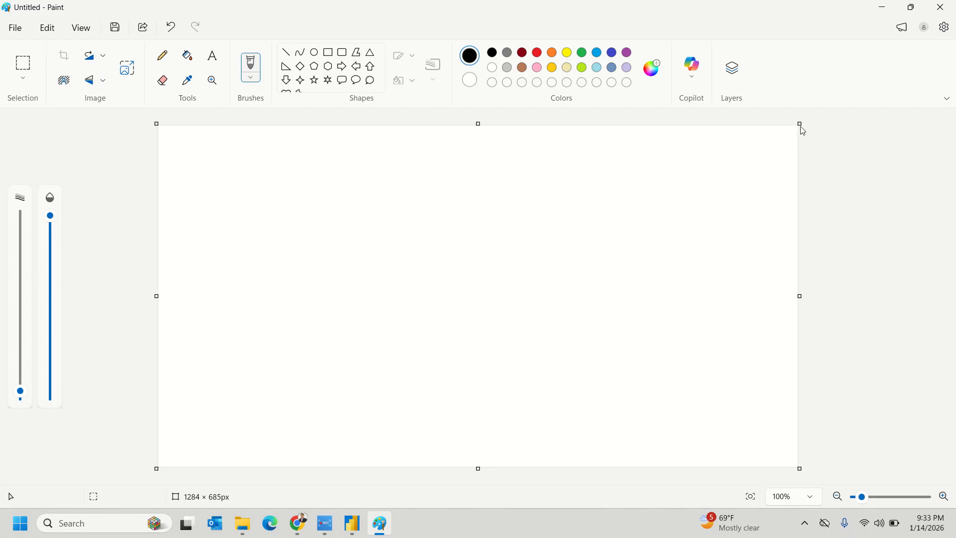
pyautogui.moveTo(800, 124); pyautogui.dragTo(866, 115)
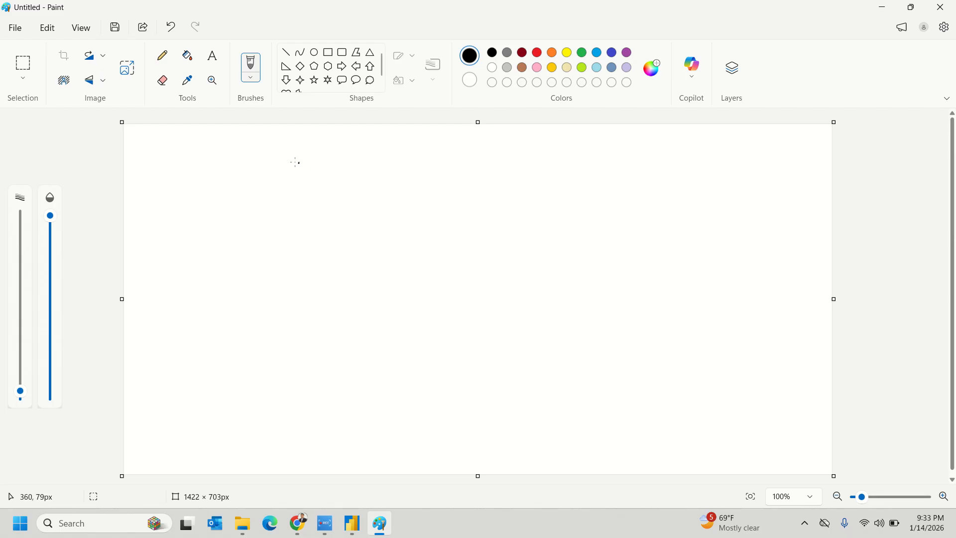
pyautogui.click(334, 58)
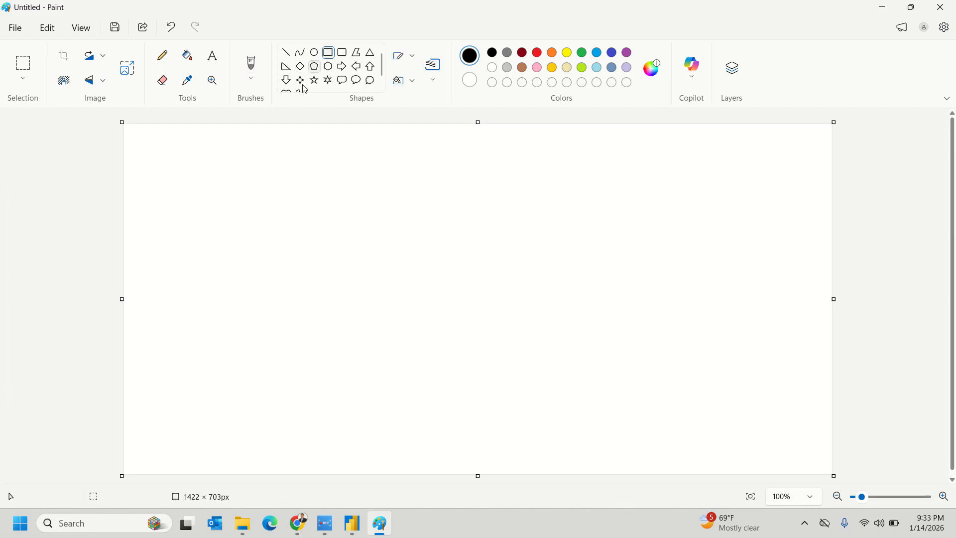
pyautogui.moveTo(177, 150); pyautogui.dragTo(375, 399)
pyautogui.click(438, 345)
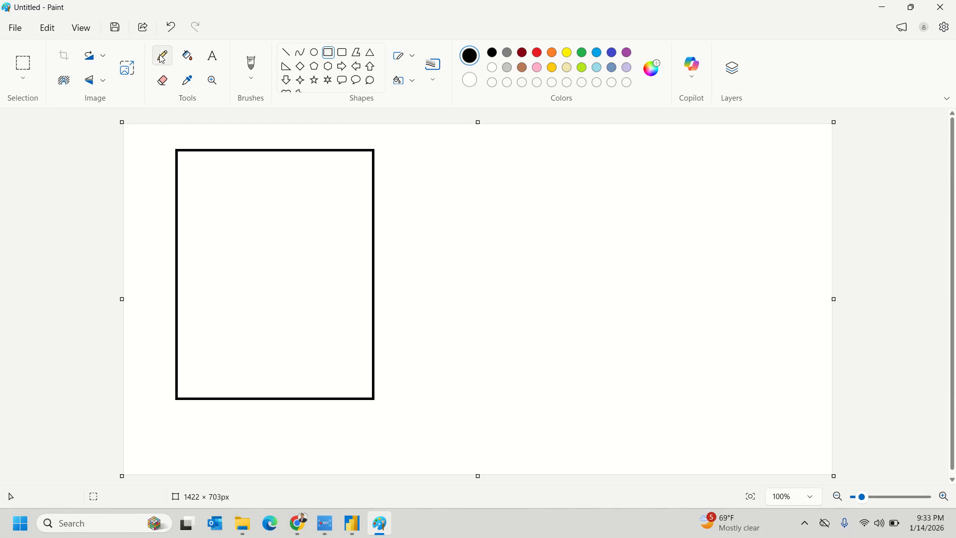
# - Write the row number 1 and the customer's name at the rectangle's top
pyautogui.click(209, 59)
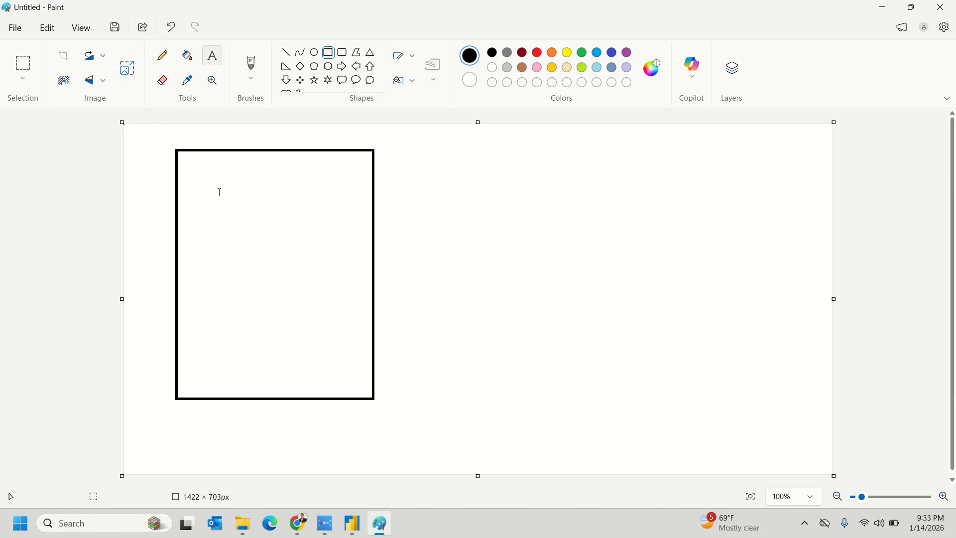
pyautogui.click(188, 174)
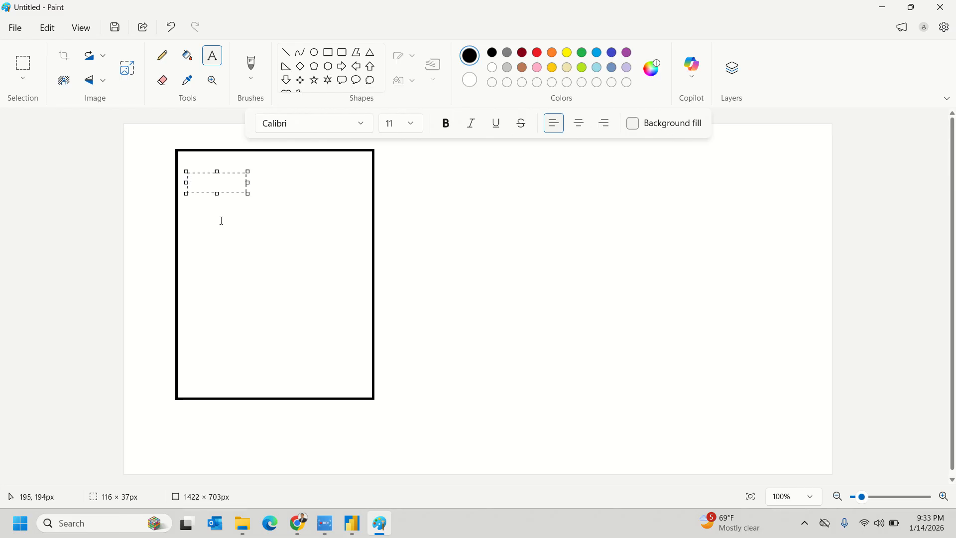
pyautogui.click(110, 219)
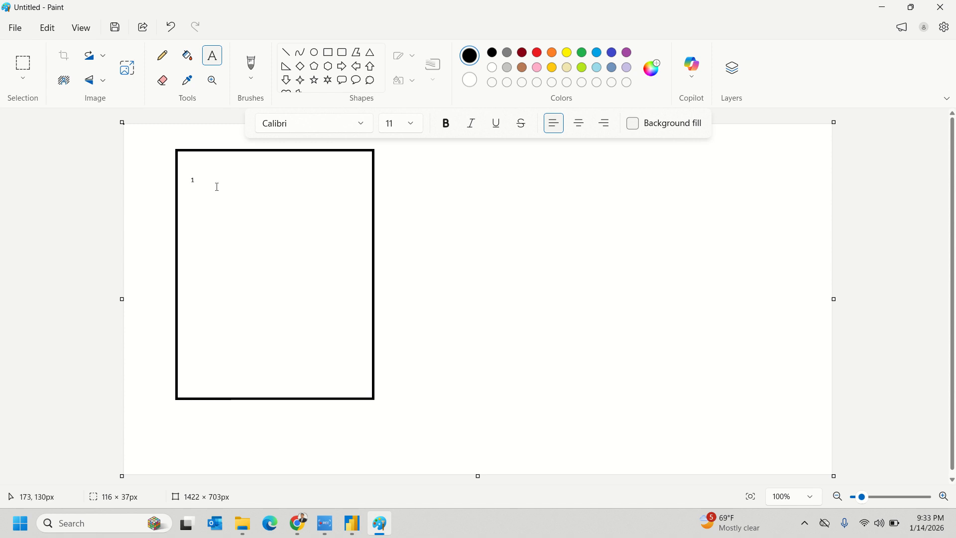
pyautogui.click(244, 175)
pyautogui.click(216, 177)
pyautogui.click(215, 176)
pyautogui.write('Aliza')
pyautogui.click(81, 252)
# - Add the customer's contact number and 28 to the right of the name
pyautogui.click(261, 178)
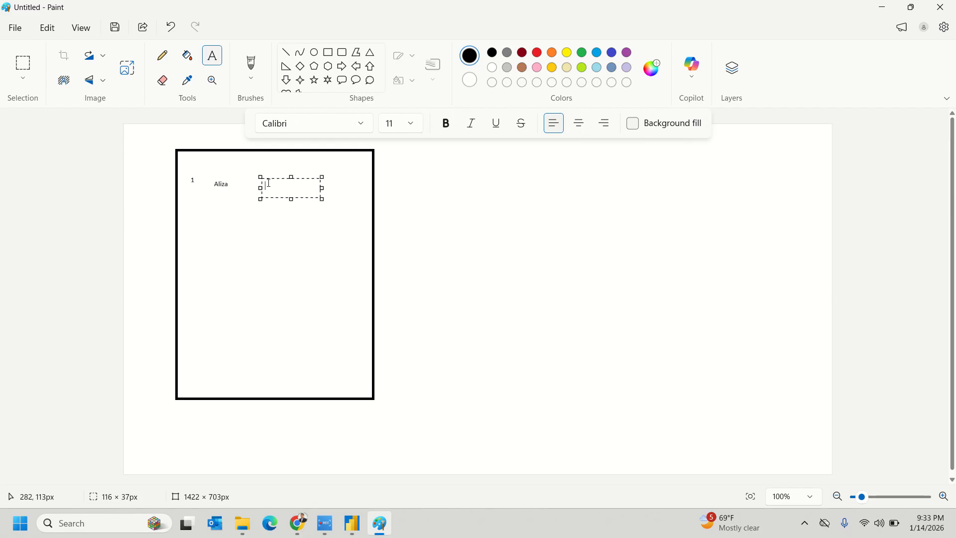
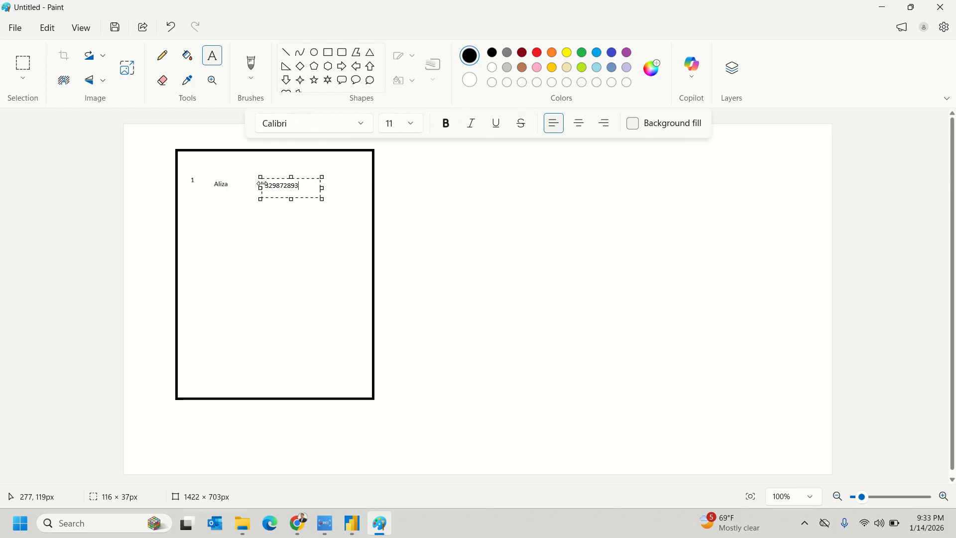
pyautogui.click(93, 217)
pyautogui.click(333, 182)
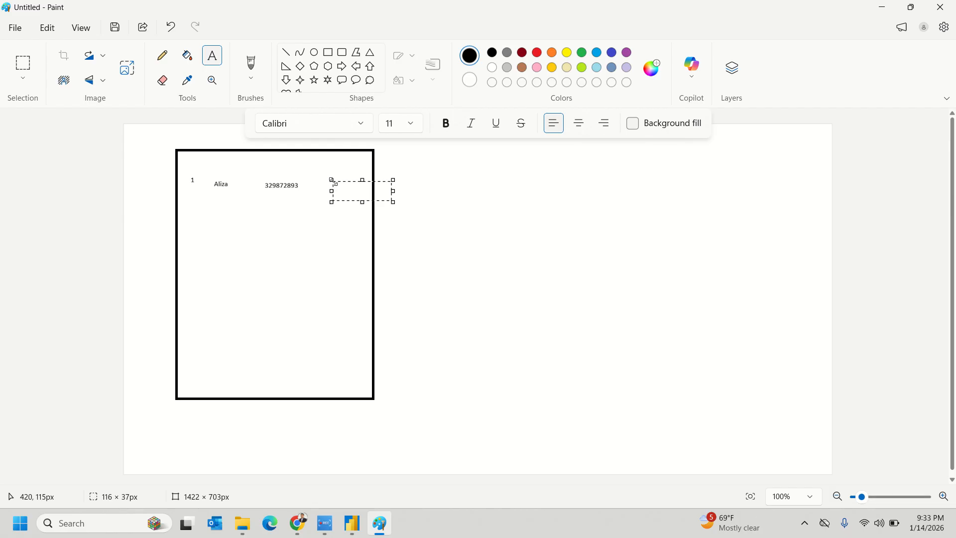
pyautogui.write('28')
pyautogui.click(132, 202)
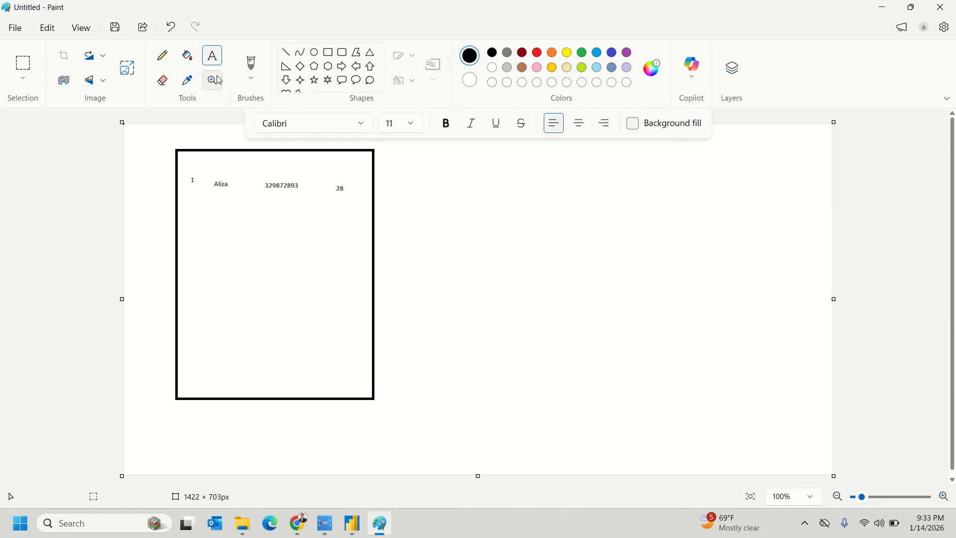
# - Draw a wide rectangle to the right of the customer box
pyautogui.click(171, 62)
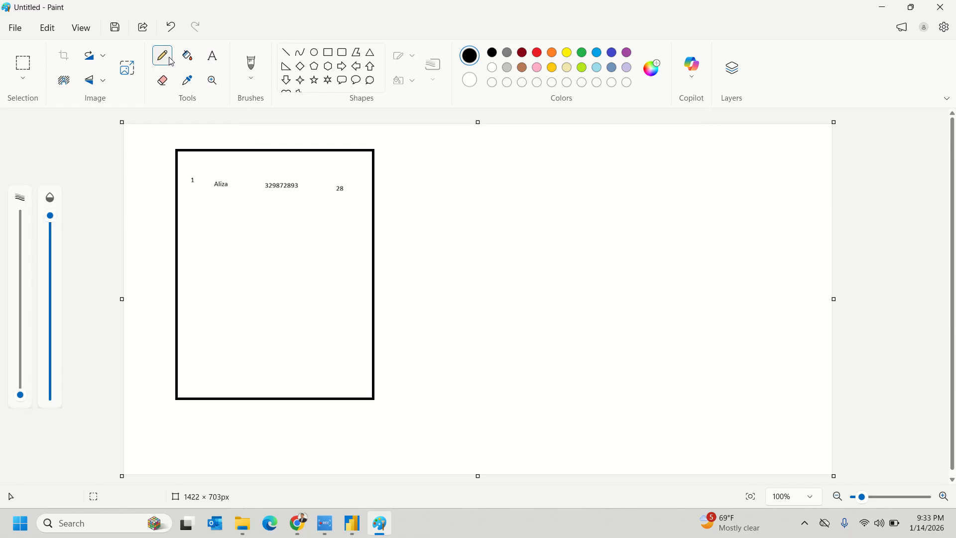
pyautogui.click(214, 64)
pyautogui.click(328, 52)
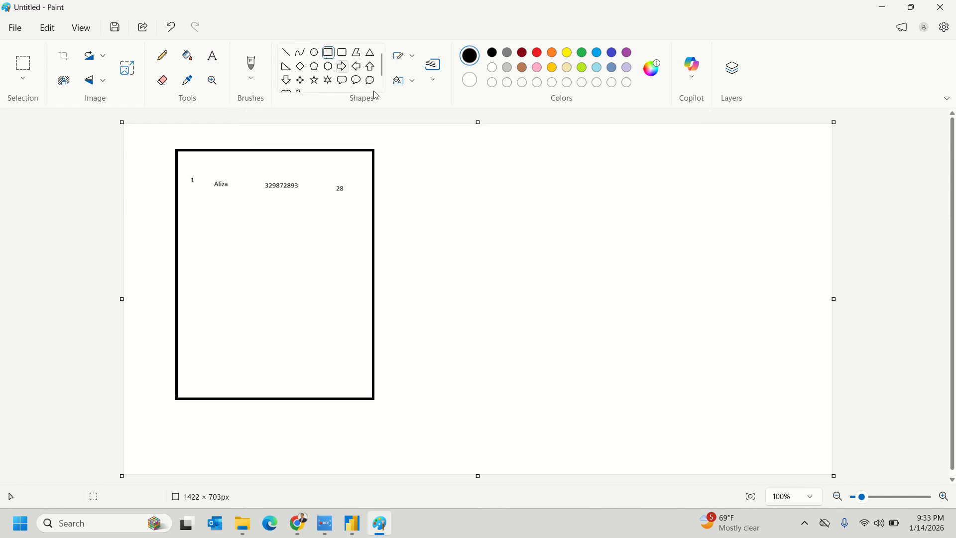
pyautogui.moveTo(471, 148); pyautogui.dragTo(796, 408)
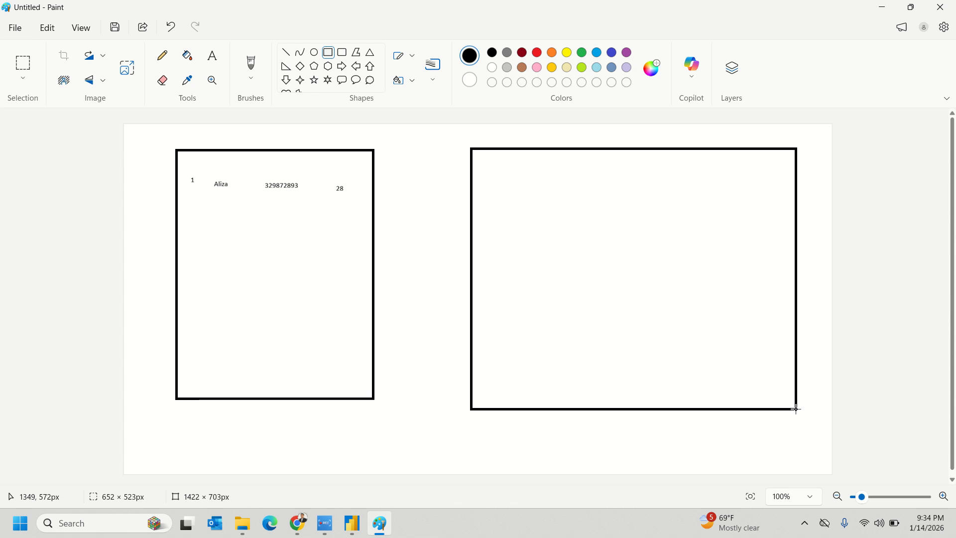
pyautogui.click(812, 322)
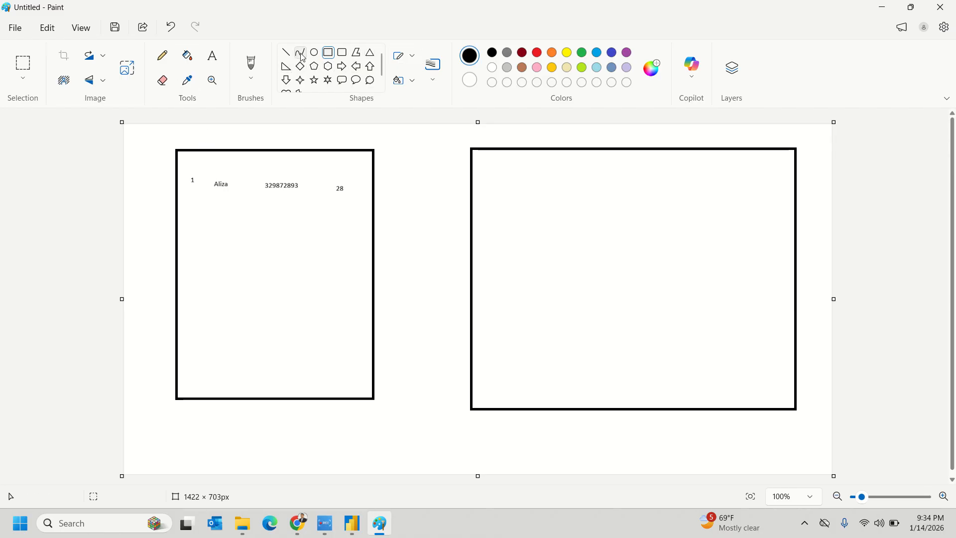
# - List Banana and Eggplant in the right rectangle's upper area
pyautogui.click(212, 55)
pyautogui.click(613, 199)
pyautogui.click(552, 174)
pyautogui.write('Banana')
pyautogui.click(560, 207)
pyautogui.click(558, 197)
pyautogui.write('Eggplant')
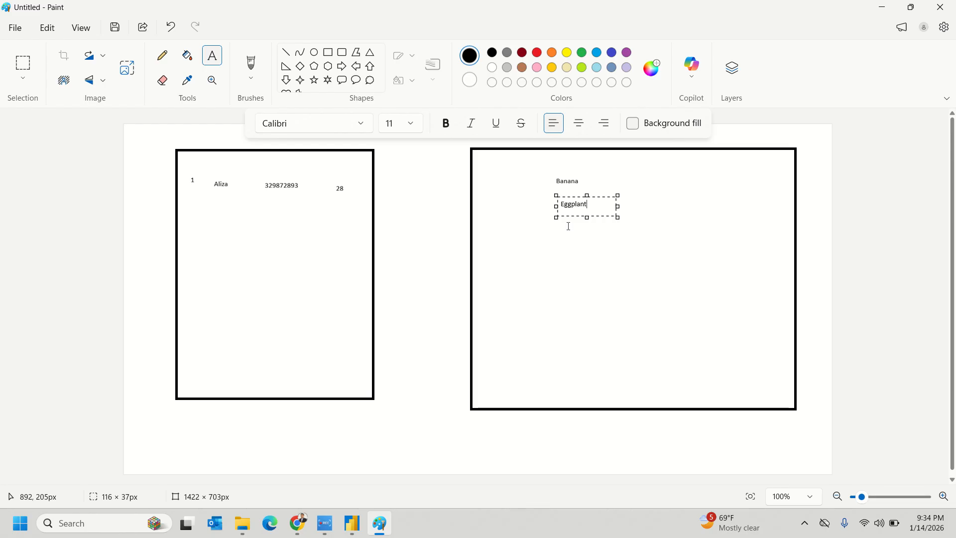
pyautogui.click(571, 238)
# - Add Tomato and Butter milk below Eggplant
pyautogui.click(562, 229)
pyautogui.write('Tomato')
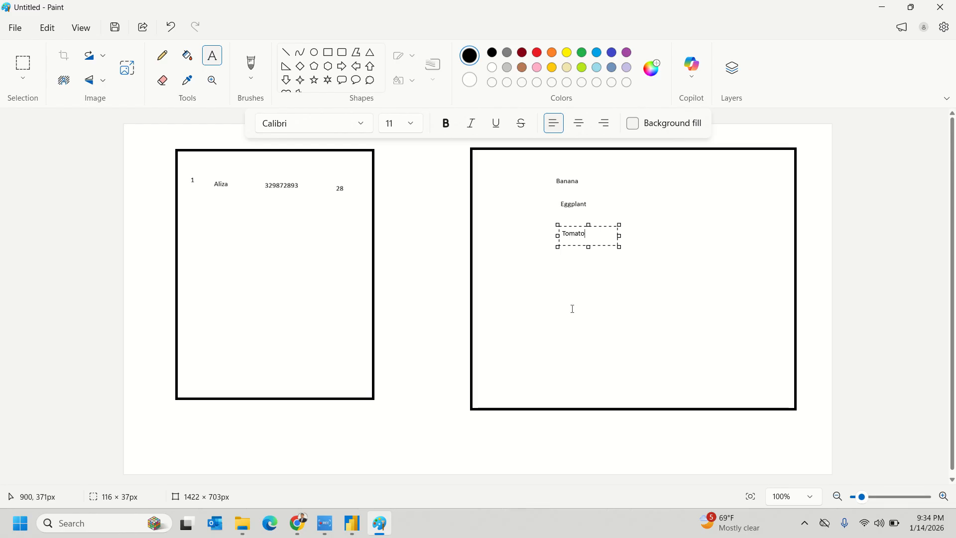
pyautogui.click(562, 273)
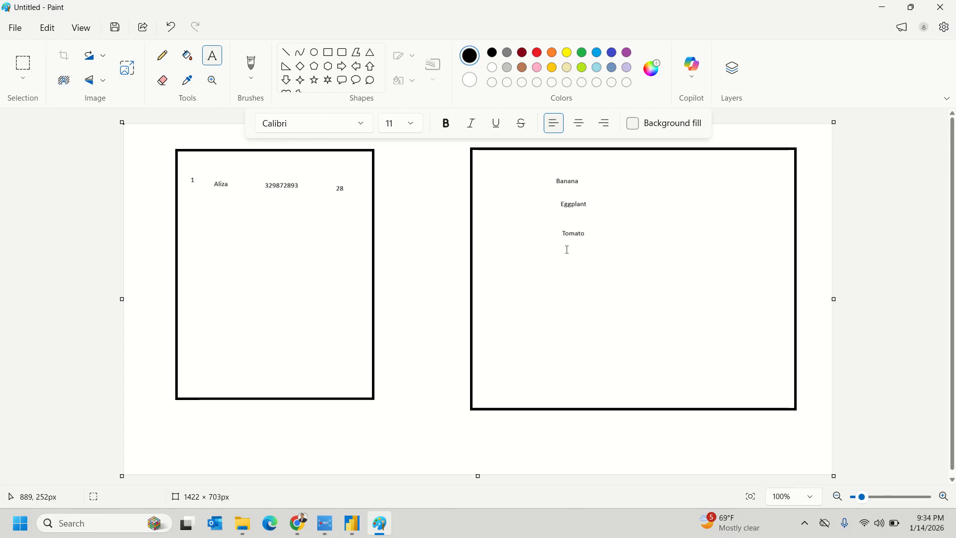
pyautogui.click(561, 250)
pyautogui.write('Butter milk')
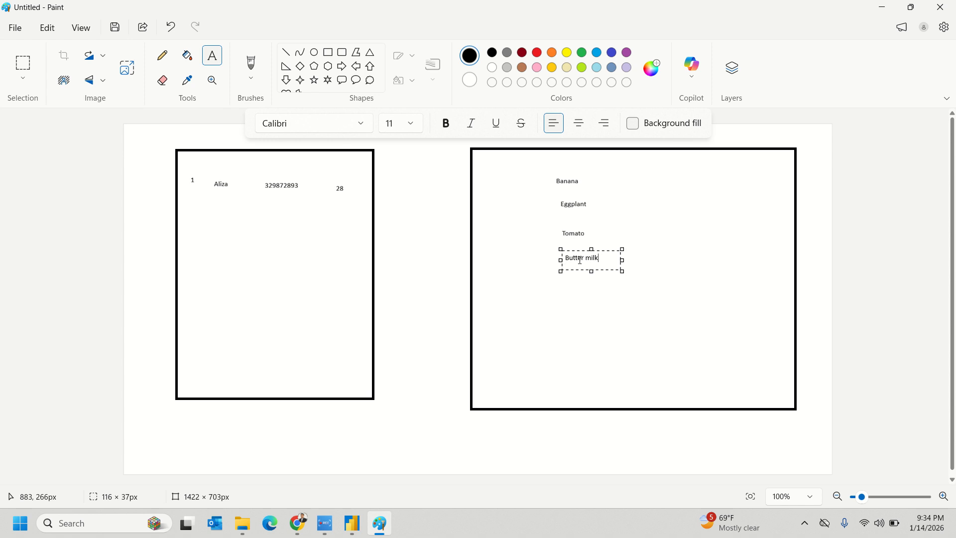
pyautogui.click(533, 347)
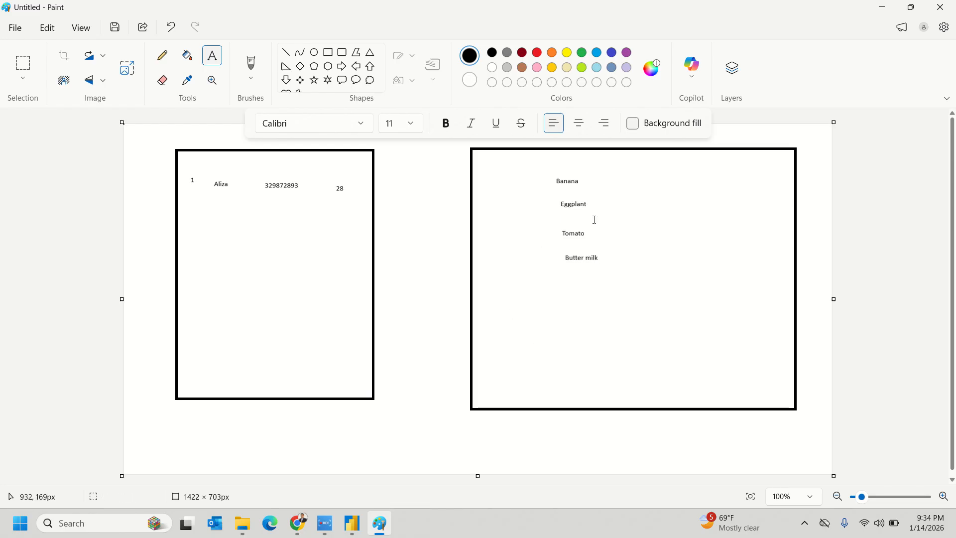
# - Write 12, 5, 10 and 1 beside Banana, Eggplant, Tomato and Butter milk
pyautogui.click(617, 179)
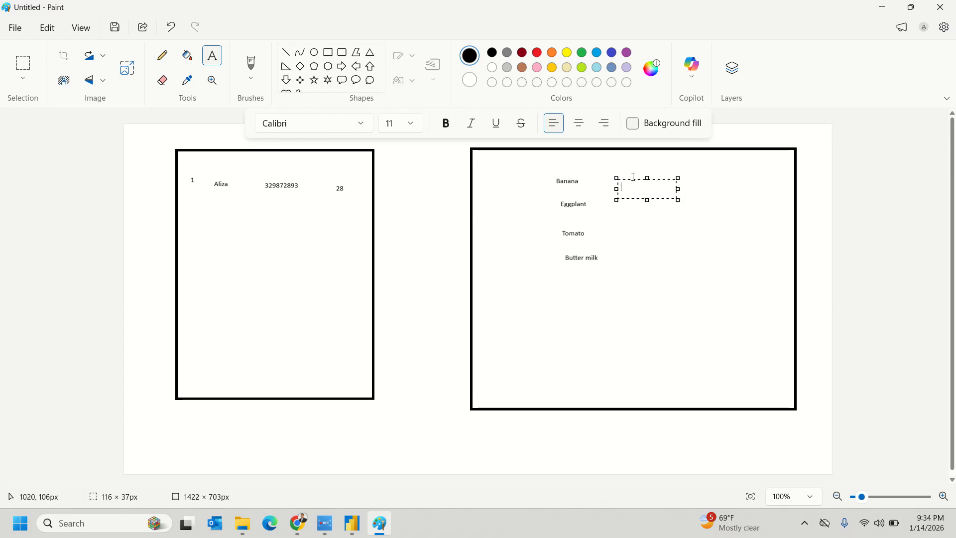
pyautogui.click(628, 173)
pyautogui.click(626, 178)
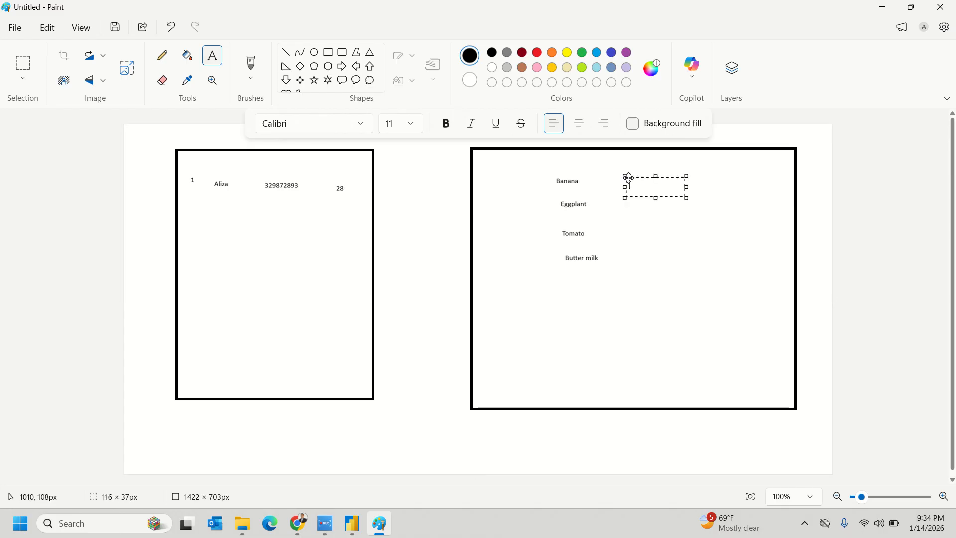
pyautogui.write('12')
pyautogui.click(631, 213)
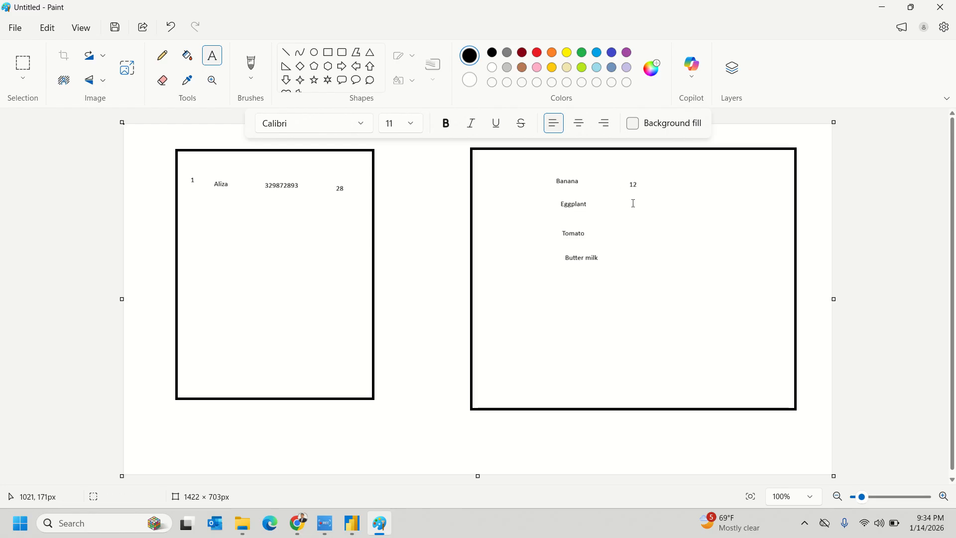
pyautogui.click(628, 201)
pyautogui.write('5')
pyautogui.click(631, 238)
pyautogui.click(629, 226)
pyautogui.write('10')
pyautogui.click(627, 258)
pyautogui.click(633, 255)
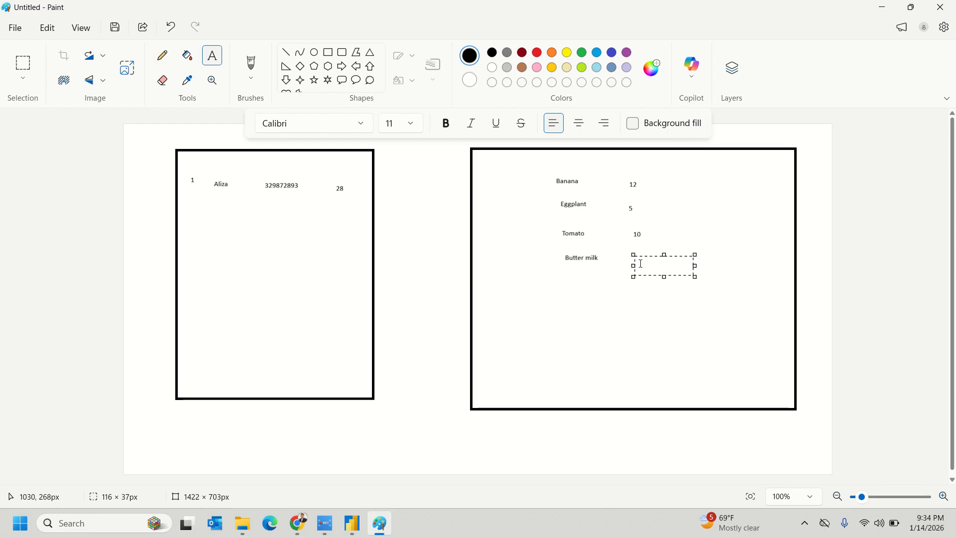
pyautogui.write('1')
pyautogui.click(599, 311)
# - Add a third column of 2, 3, 5 and 100 beside the item rows
pyautogui.click(677, 179)
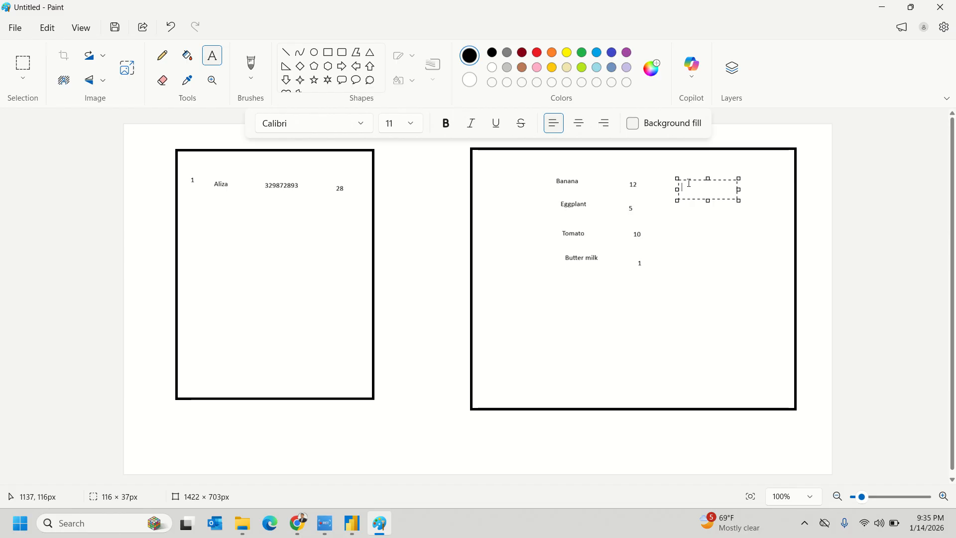
pyautogui.write('2')
pyautogui.click(679, 227)
pyautogui.click(681, 206)
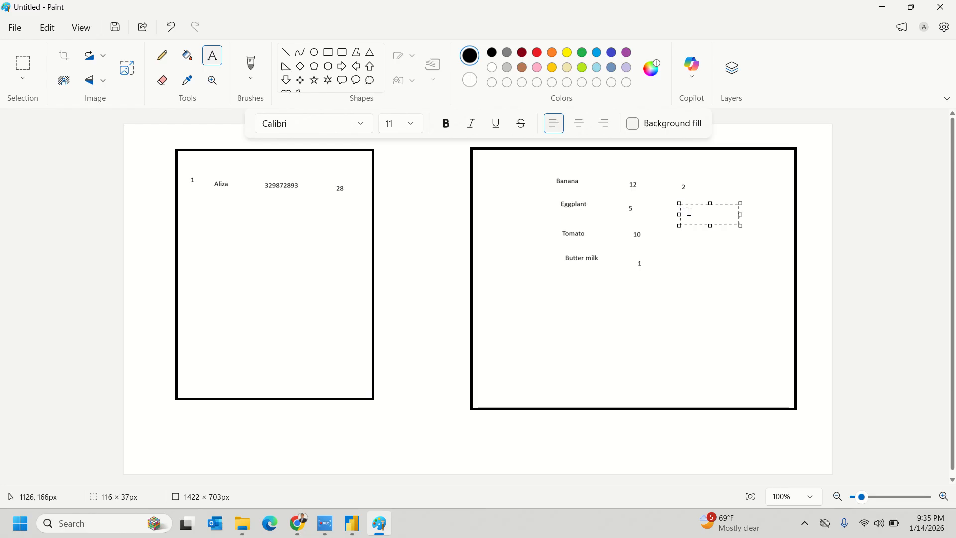
pyautogui.write('3')
pyautogui.click(672, 279)
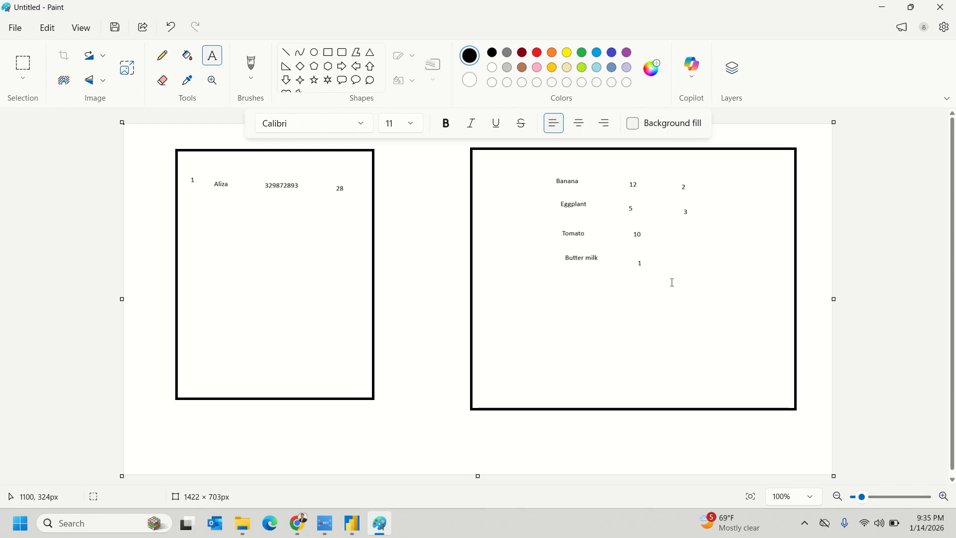
pyautogui.click(688, 231)
pyautogui.write('5')
pyautogui.click(679, 299)
pyautogui.click(689, 262)
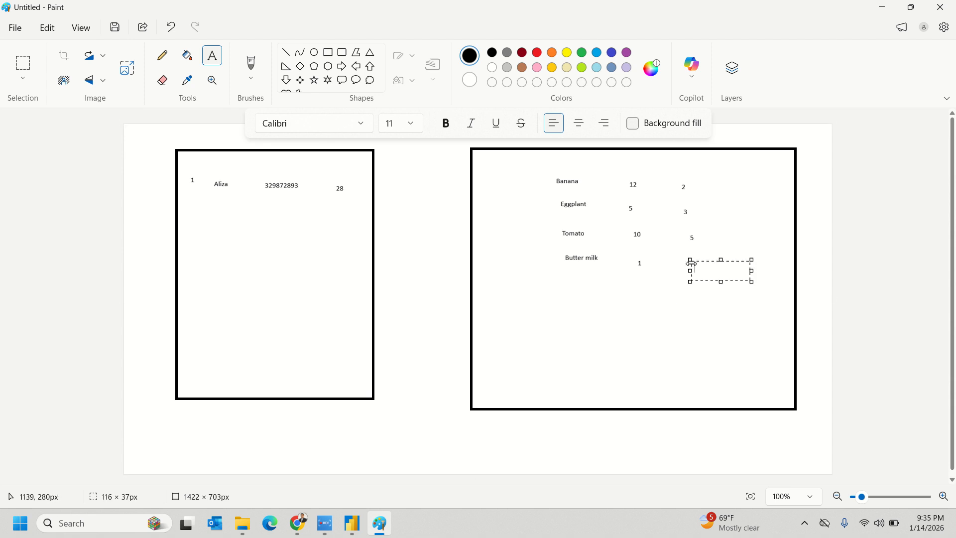
pyautogui.write('100')
pyautogui.click(678, 342)
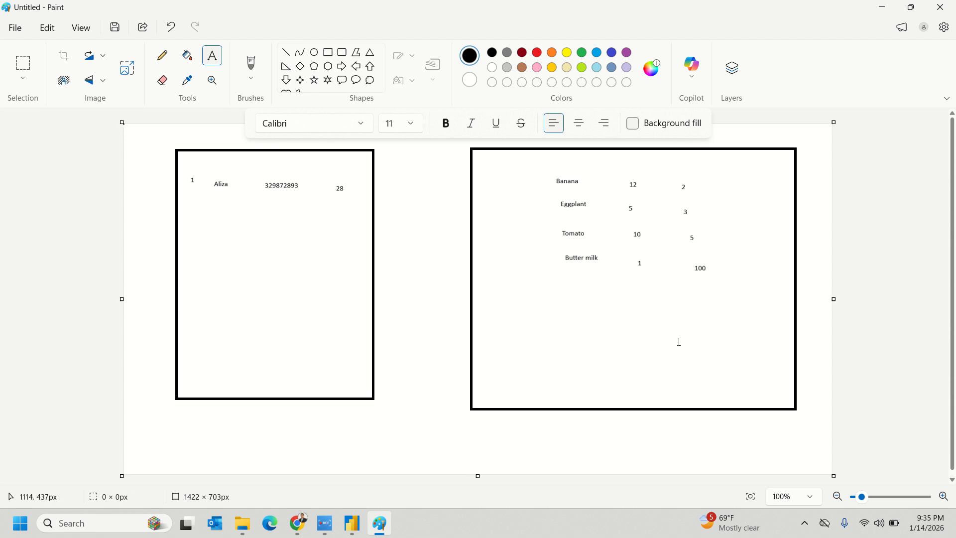
# - Add a fourth column of 24, 15, 50 and 100
pyautogui.click(735, 179)
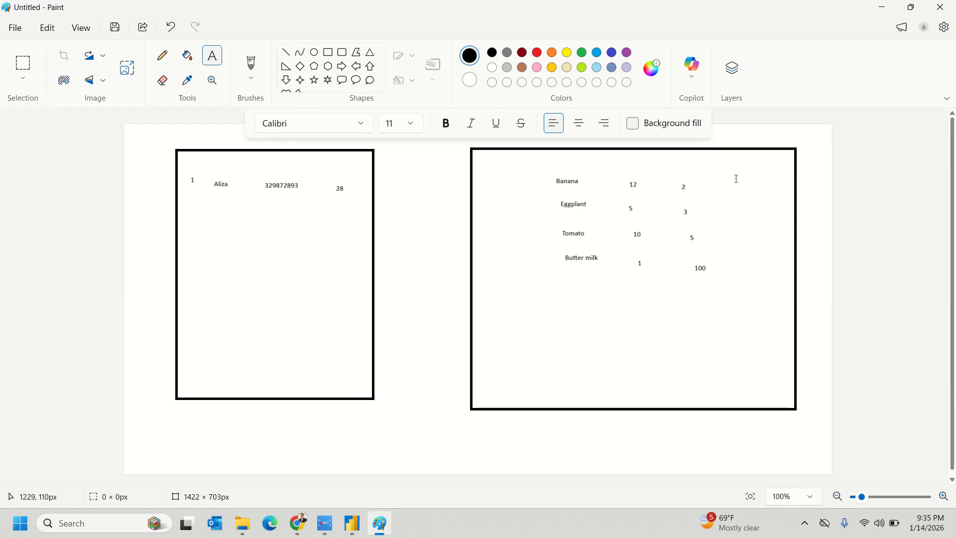
pyautogui.write('24')
pyautogui.click(743, 199)
pyautogui.click(742, 206)
pyautogui.write('15')
pyautogui.moveTo(740, 227); pyautogui.dragTo(742, 251)
pyautogui.click(631, 352)
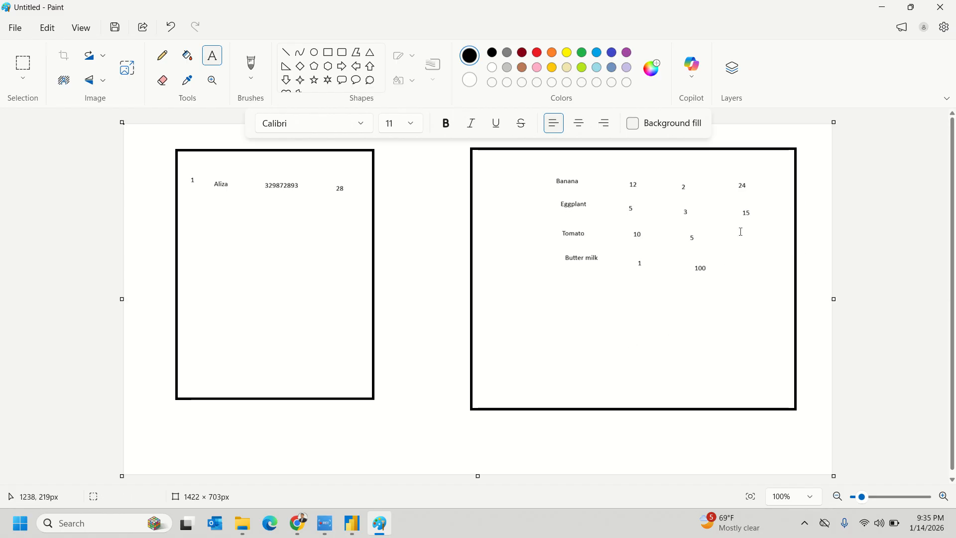
pyautogui.click(742, 233)
pyautogui.write('50')
pyautogui.click(731, 298)
pyautogui.click(740, 264)
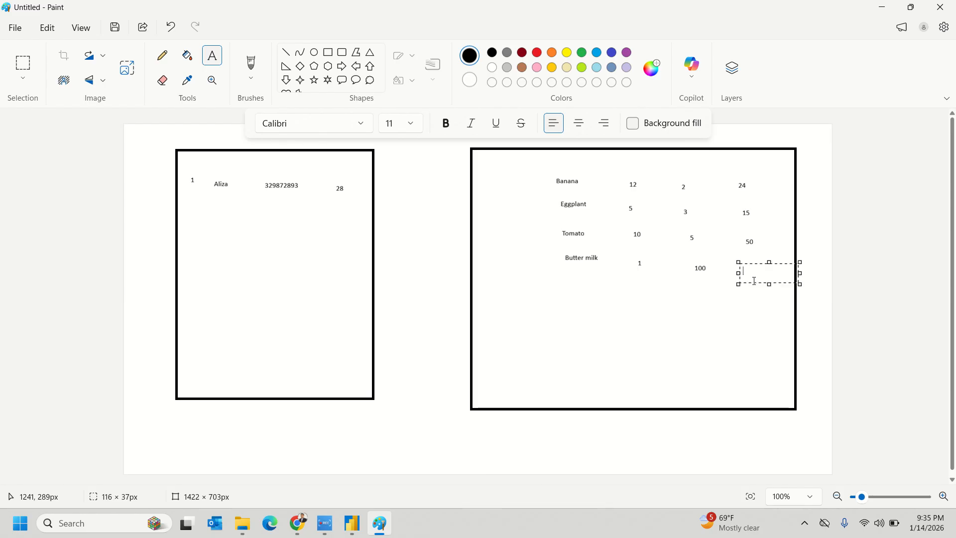
pyautogui.write('100')
pyautogui.click(670, 315)
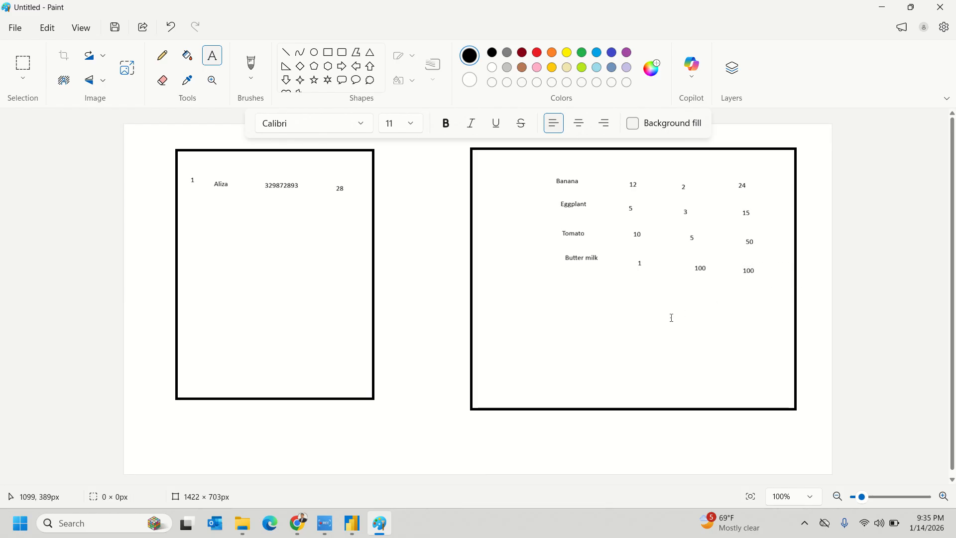
# - Write the headings Items and Qty above the first two columns
pyautogui.click(550, 158)
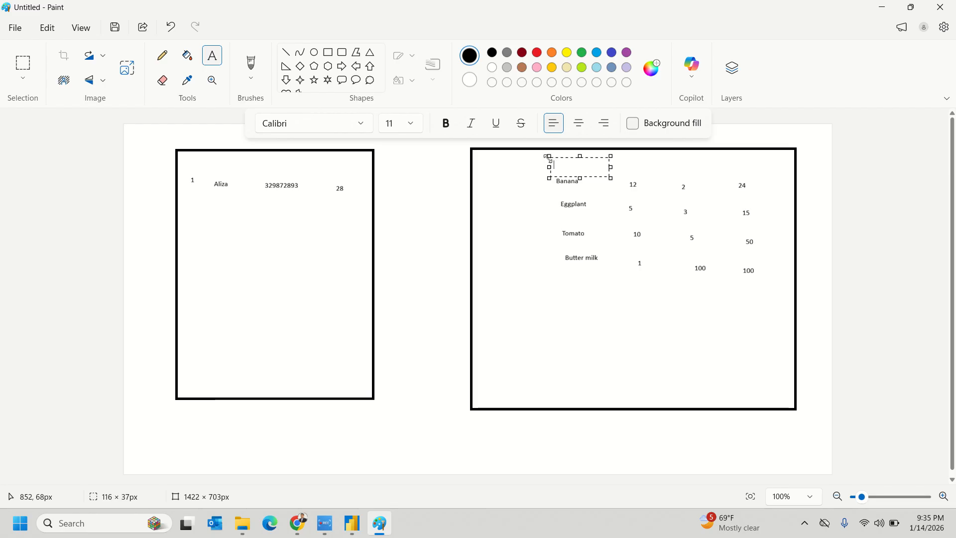
pyautogui.write('Items')
pyautogui.click(584, 299)
pyautogui.click(614, 159)
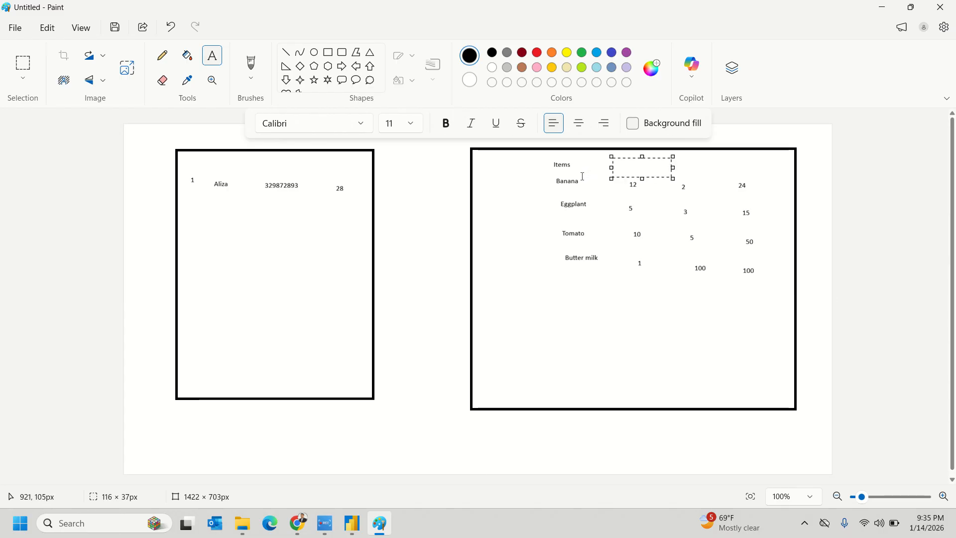
pyautogui.write('Qty')
pyautogui.click(661, 358)
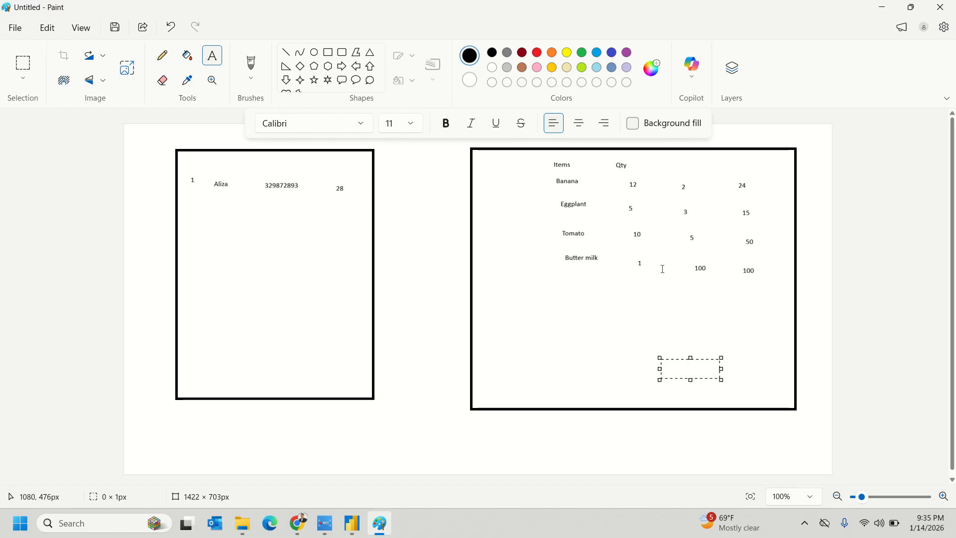
# - Add the headings UP and ST above the third and fourth columns
pyautogui.click(675, 163)
pyautogui.click(670, 160)
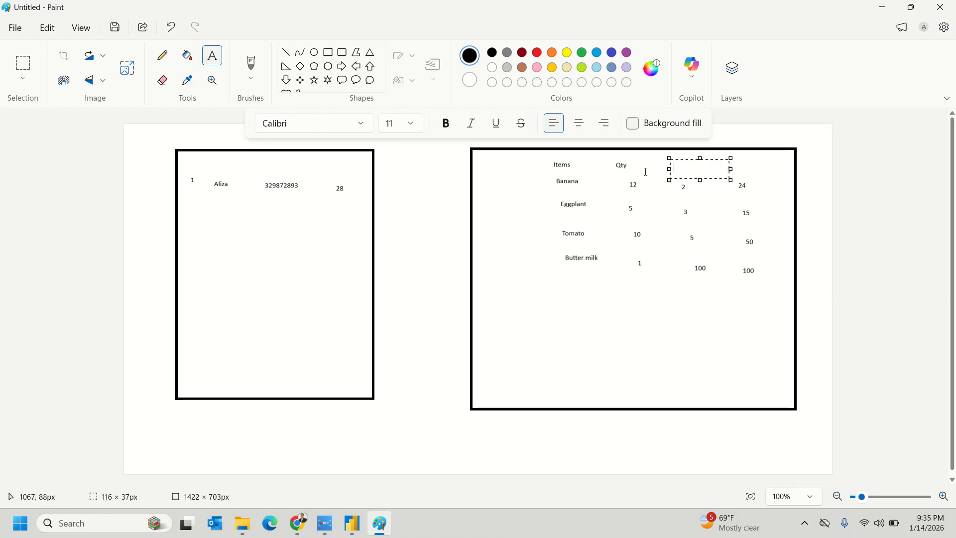
pyautogui.write('Uo')
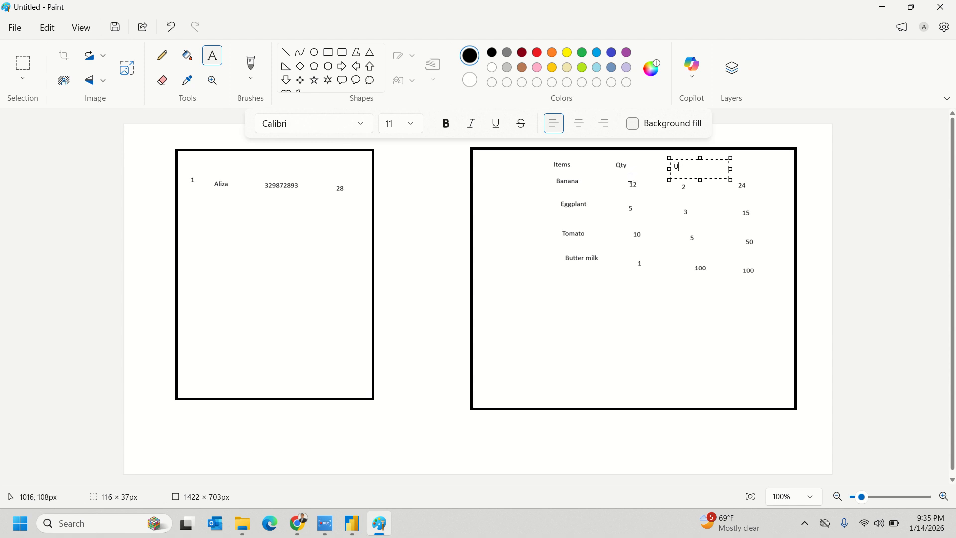
pyautogui.click(683, 364)
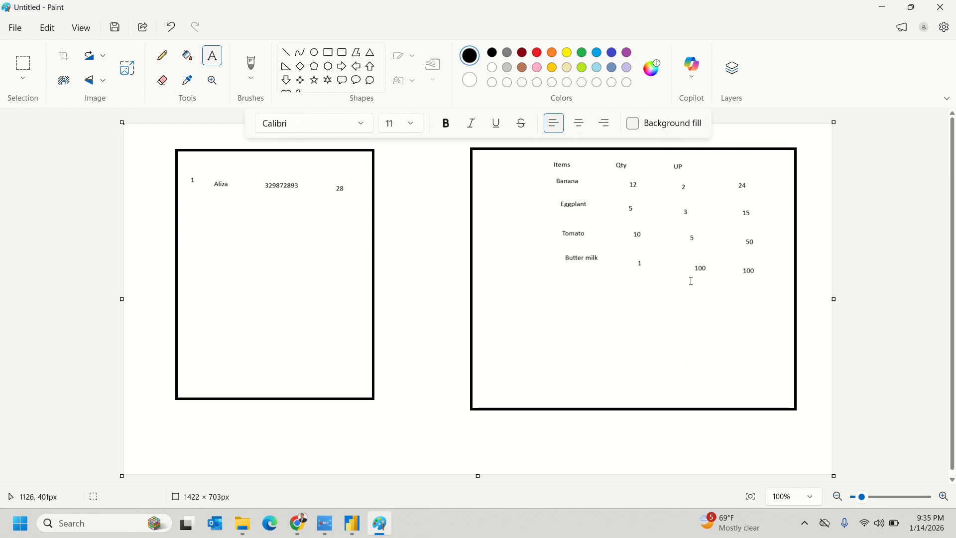
pyautogui.click(734, 163)
pyautogui.write('ST')
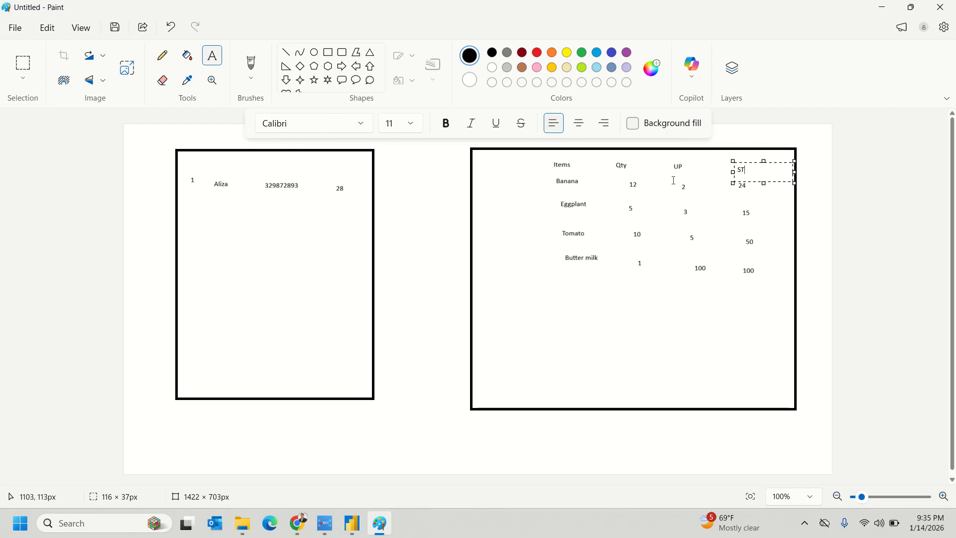
pyautogui.click(670, 371)
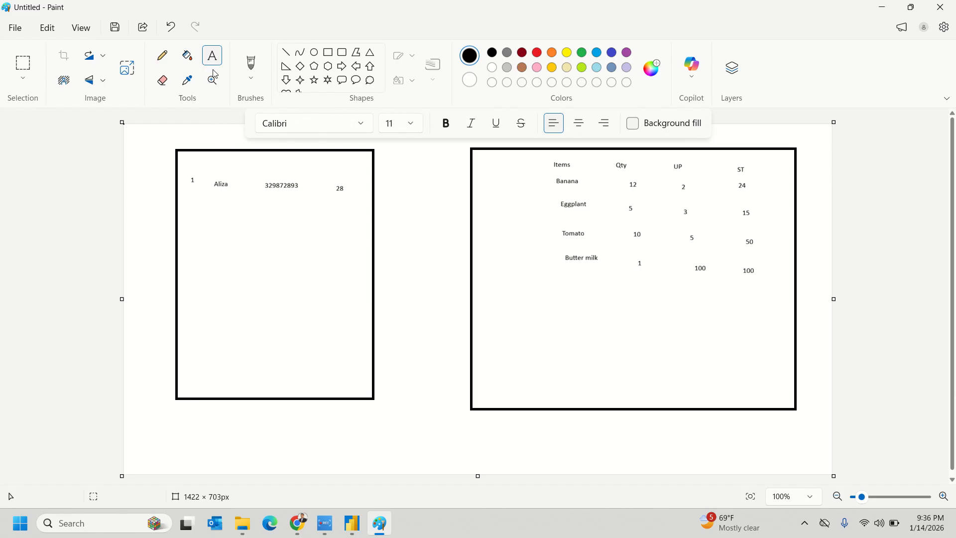
# - Add the second customer row: 2, the customer's name, another contact number and 56
pyautogui.click(210, 219)
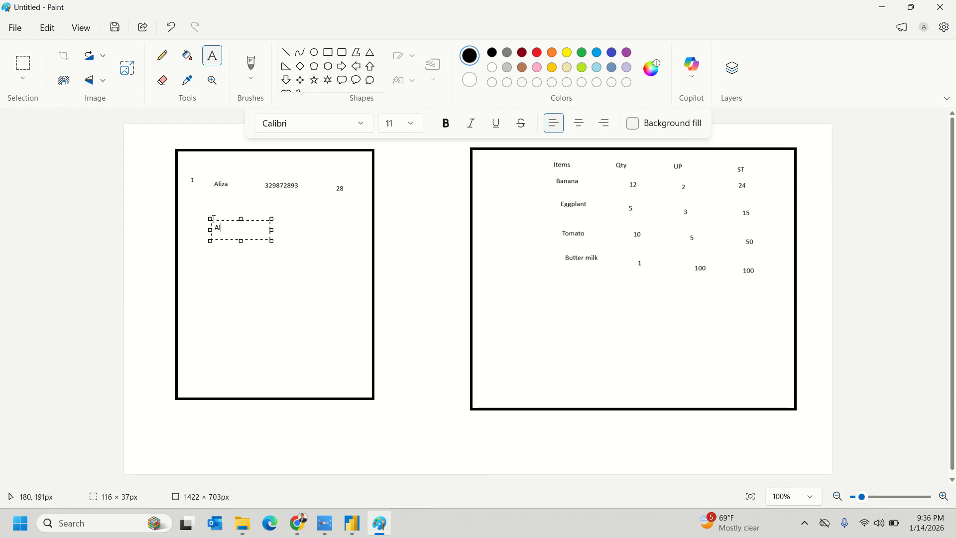
pyautogui.click(234, 281)
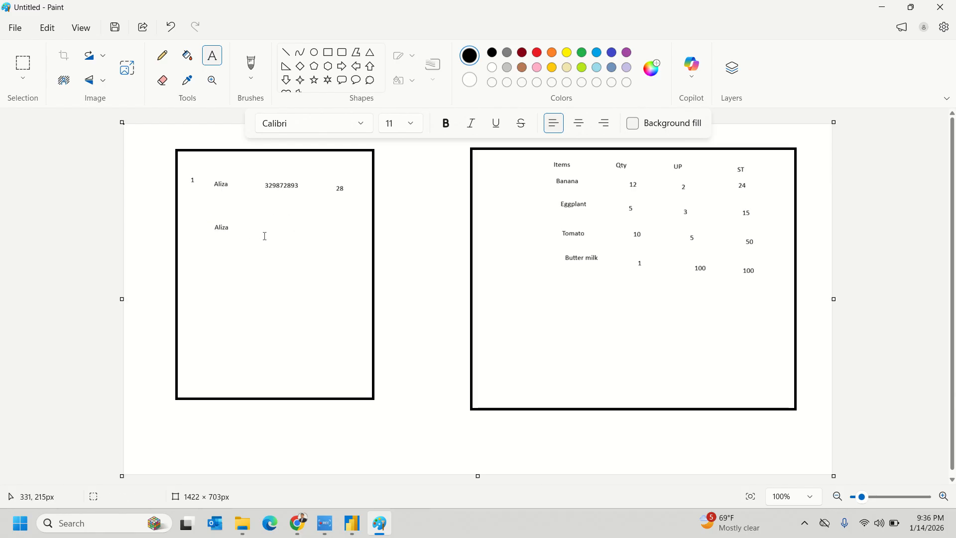
pyautogui.click(261, 219)
pyautogui.write('62876327')
pyautogui.click(330, 241)
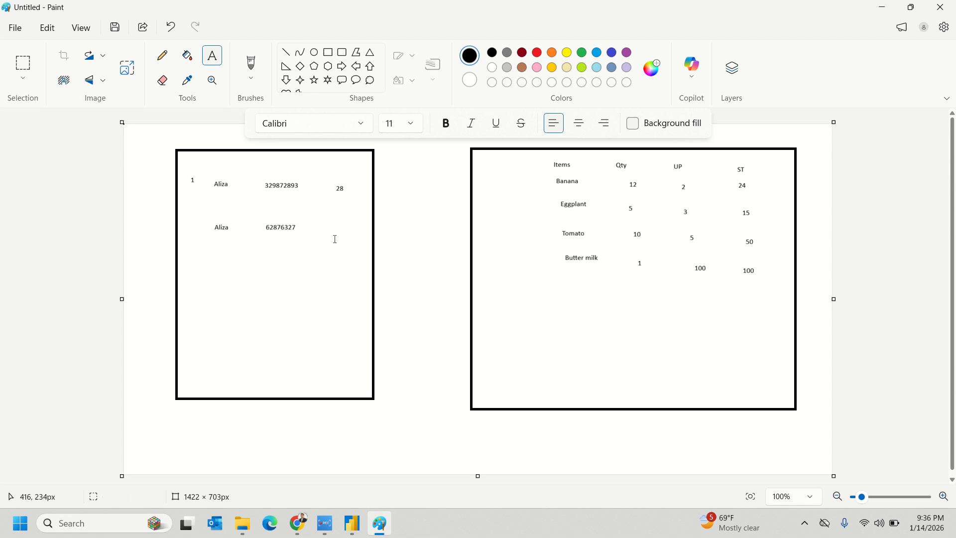
pyautogui.click(331, 225)
pyautogui.write('56')
pyautogui.click(286, 305)
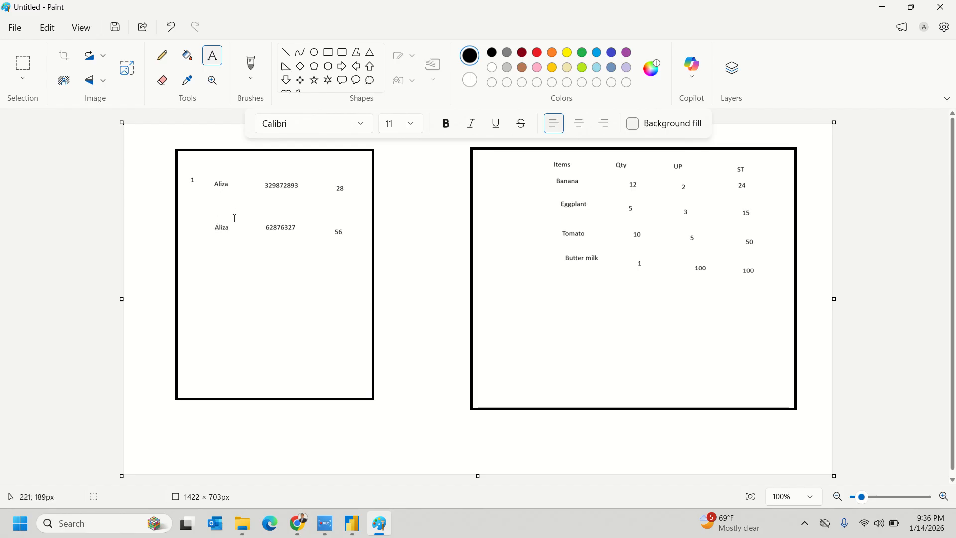
pyautogui.click(190, 224)
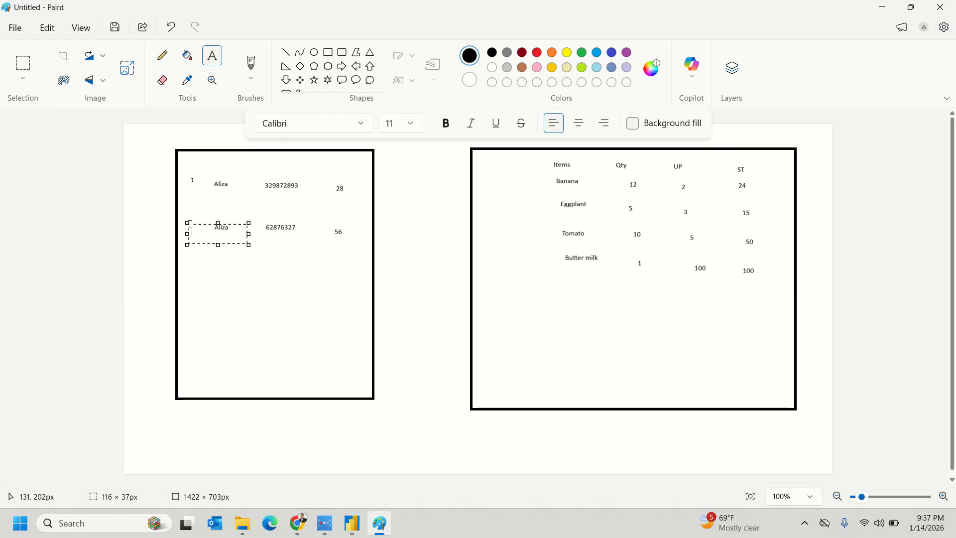
pyautogui.write('2')
pyautogui.click(113, 259)
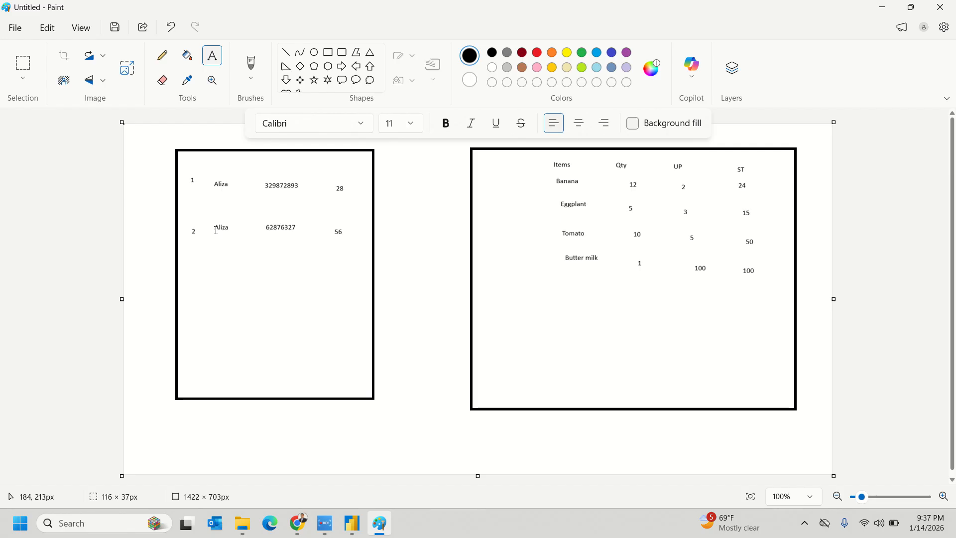
# - With the Pencil, circle IDs 1 and 2, write PK, tick the item rows, and sketch a C
pyautogui.click(162, 55)
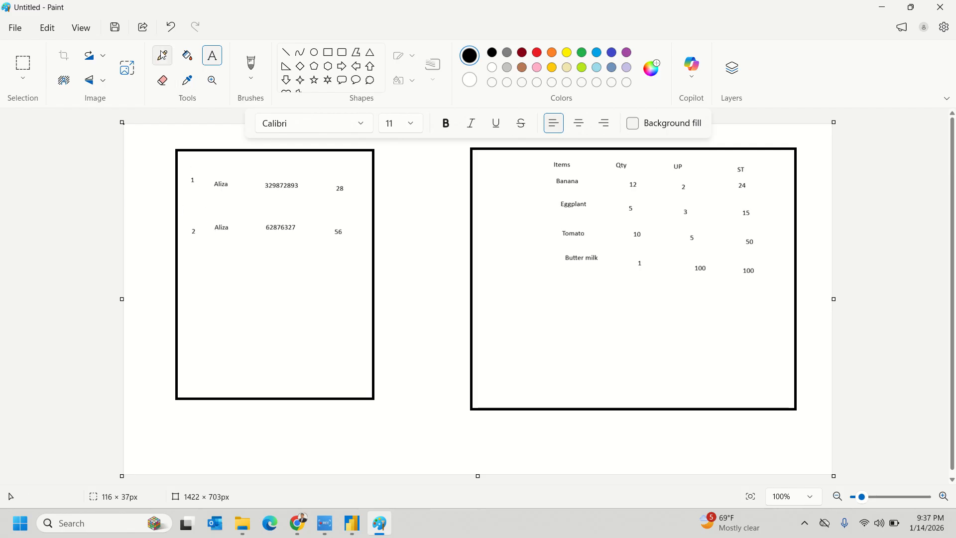
pyautogui.moveTo(185, 168)
pyautogui.mouseDown()
pyautogui.moveTo(180, 197)
pyautogui.moveTo(213, 185)
pyautogui.moveTo(185, 168)
pyautogui.mouseUp()
pyautogui.moveTo(190, 216)
pyautogui.mouseDown()
pyautogui.moveTo(181, 242)
pyautogui.moveTo(203, 228)
pyautogui.moveTo(190, 215)
pyautogui.mouseUp()
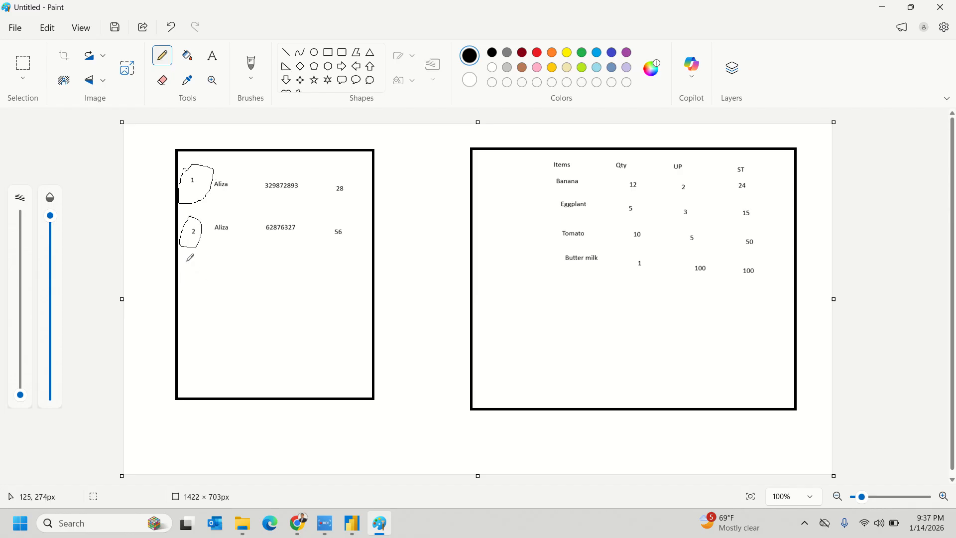
pyautogui.moveTo(186, 261)
pyautogui.mouseDown()
pyautogui.moveTo(184, 291)
pyautogui.moveTo(190, 274)
pyautogui.moveTo(198, 287)
pyautogui.moveTo(200, 271)
pyautogui.moveTo(221, 278)
pyautogui.mouseUp()
pyautogui.moveTo(204, 168); pyautogui.dragTo(250, 161)
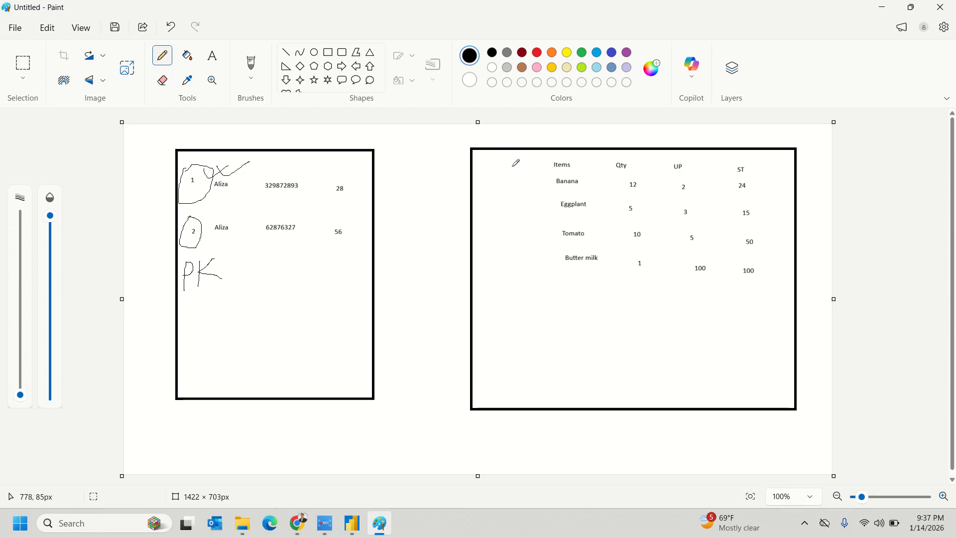
pyautogui.moveTo(507, 164); pyautogui.dragTo(514, 275)
pyautogui.moveTo(225, 135)
pyautogui.mouseDown()
pyautogui.moveTo(217, 144)
pyautogui.moveTo(246, 143)
pyautogui.mouseUp()
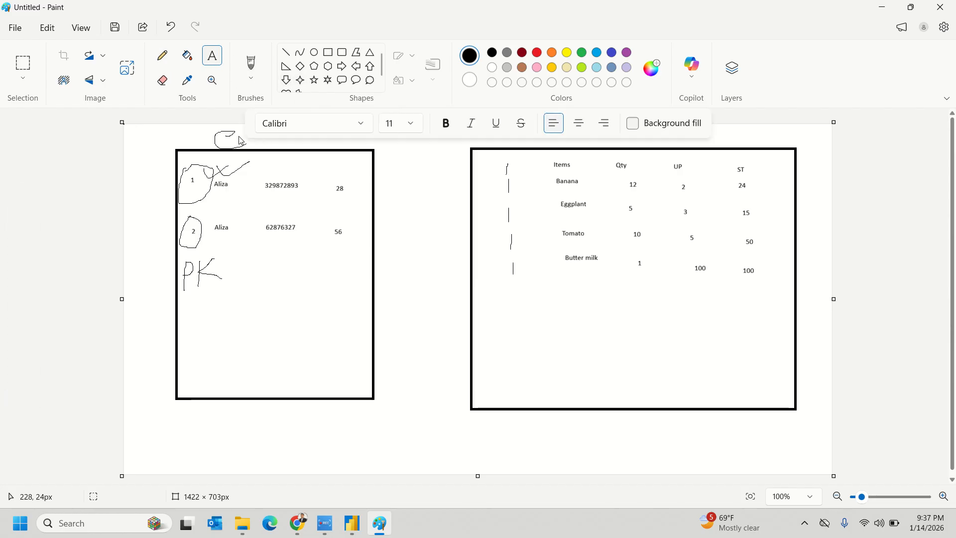
# - Caption the left box 'Customer table' and the right box 'fact table' beneath them
pyautogui.click(194, 412)
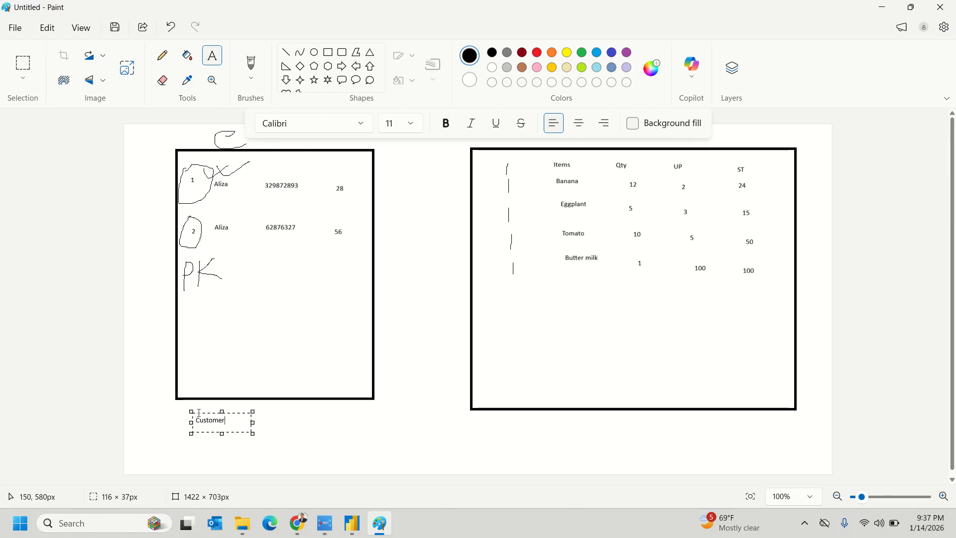
pyautogui.write('Customer table')
pyautogui.click(418, 473)
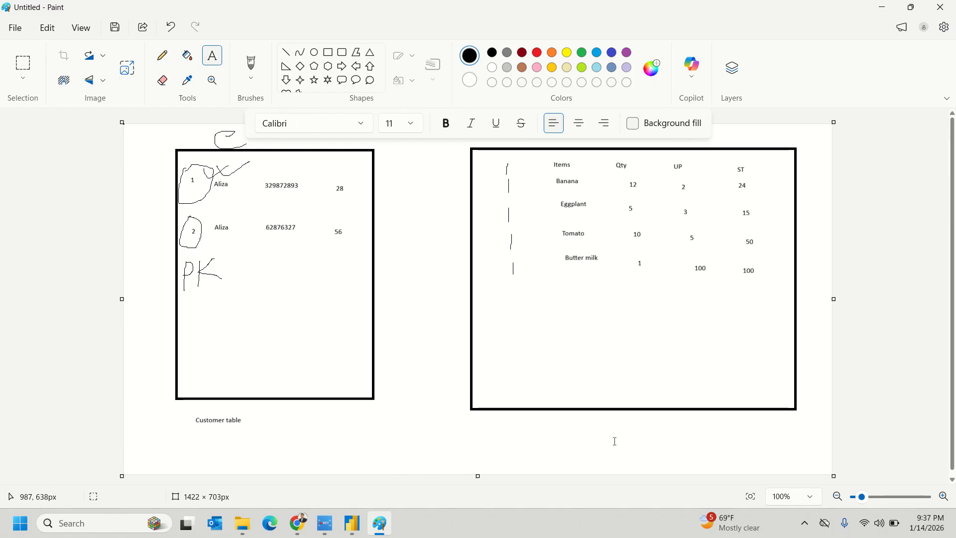
pyautogui.click(580, 416)
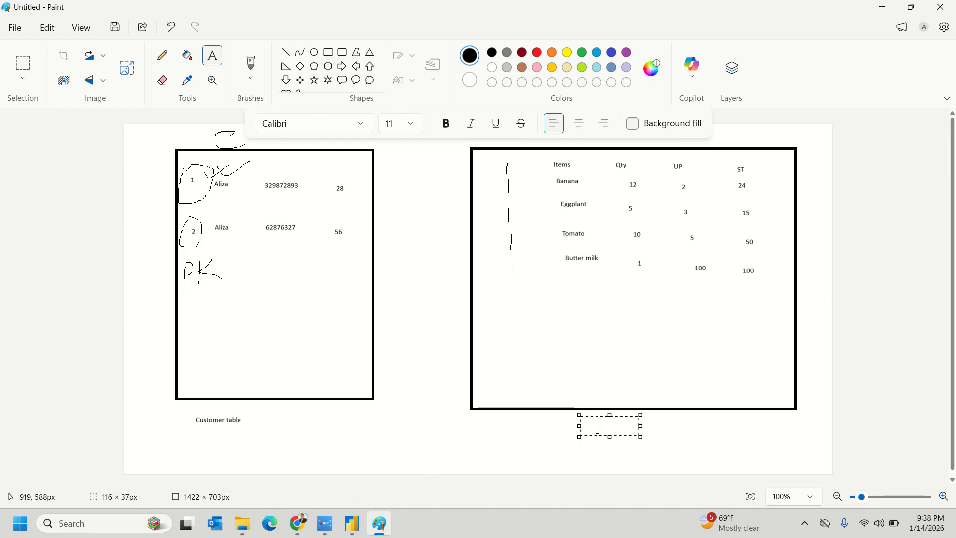
pyautogui.write('Pro')
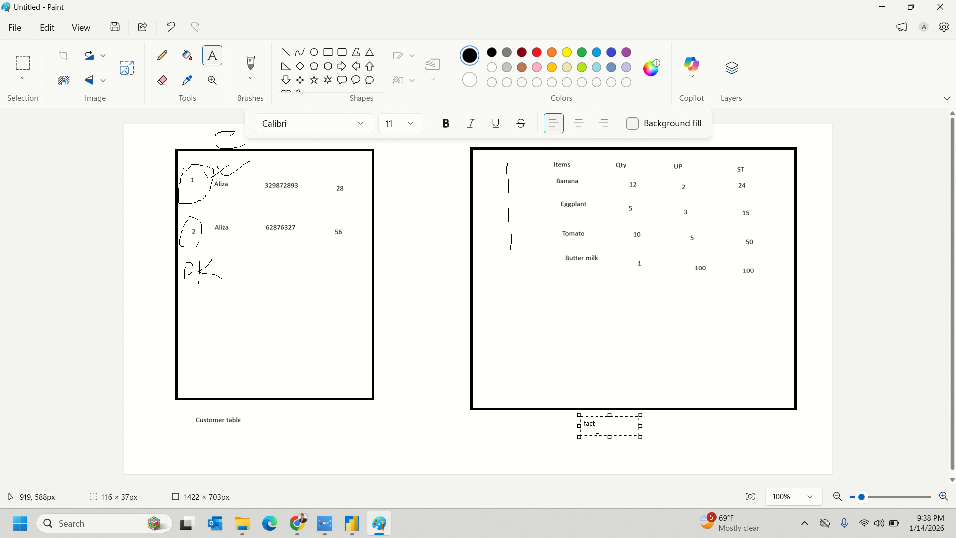
pyautogui.write('le')
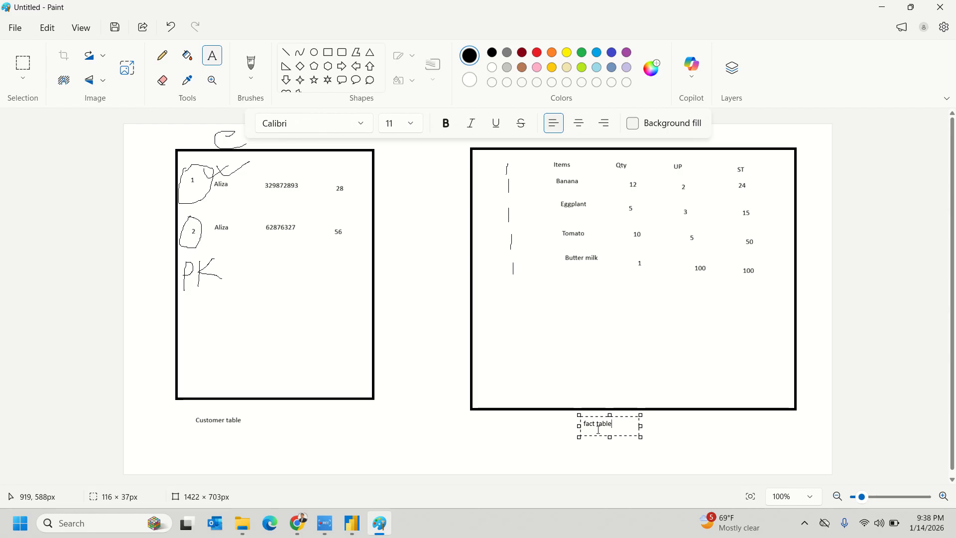
pyautogui.click(486, 441)
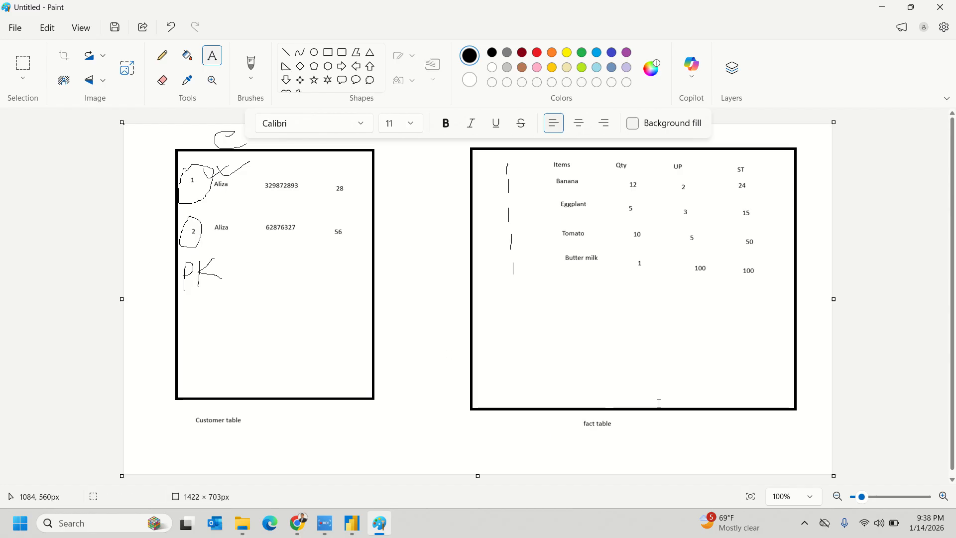
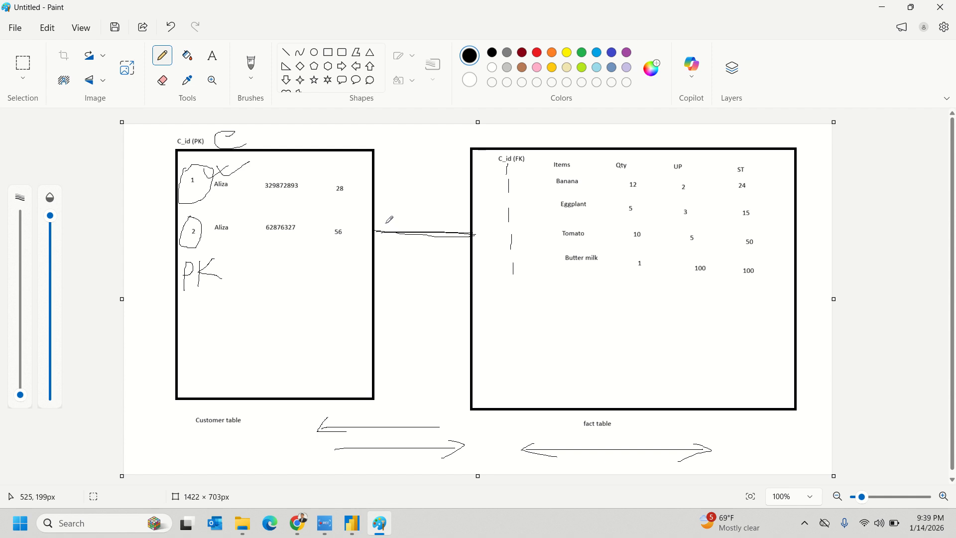
# - Add an arrowhead at the Customer table end and a star at the fact table end, then circle the C_id (FK) column
pyautogui.moveTo(373, 229)
pyautogui.mouseDown()
pyautogui.moveTo(388, 242)
pyautogui.moveTo(376, 231)
pyautogui.mouseUp()
pyautogui.moveTo(479, 229)
pyautogui.mouseDown()
pyautogui.moveTo(490, 239)
pyautogui.moveTo(475, 245)
pyautogui.moveTo(491, 233)
pyautogui.mouseUp()
pyautogui.moveTo(477, 238)
pyautogui.mouseDown()
pyautogui.moveTo(481, 248)
pyautogui.moveTo(493, 230)
pyautogui.moveTo(476, 228)
pyautogui.mouseUp()
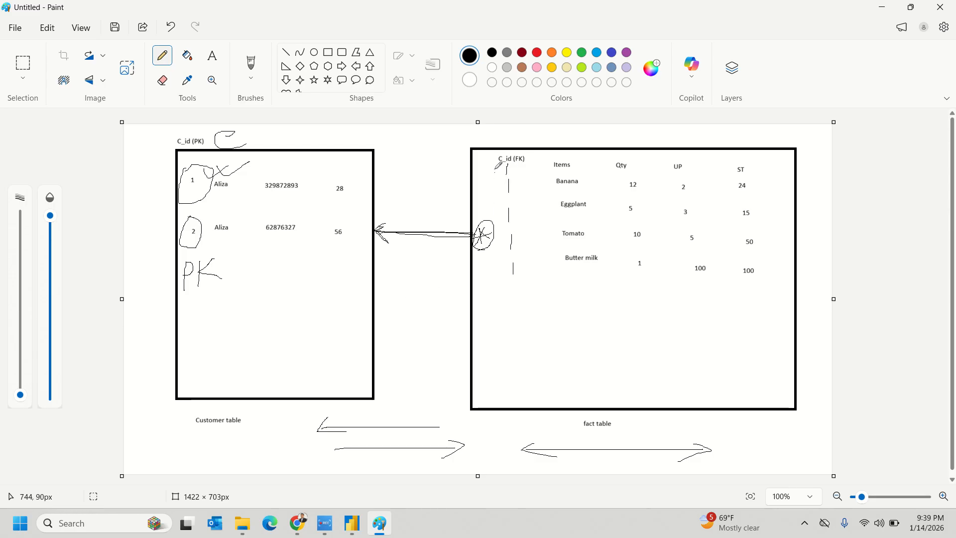
pyautogui.moveTo(495, 169); pyautogui.dragTo(513, 274)
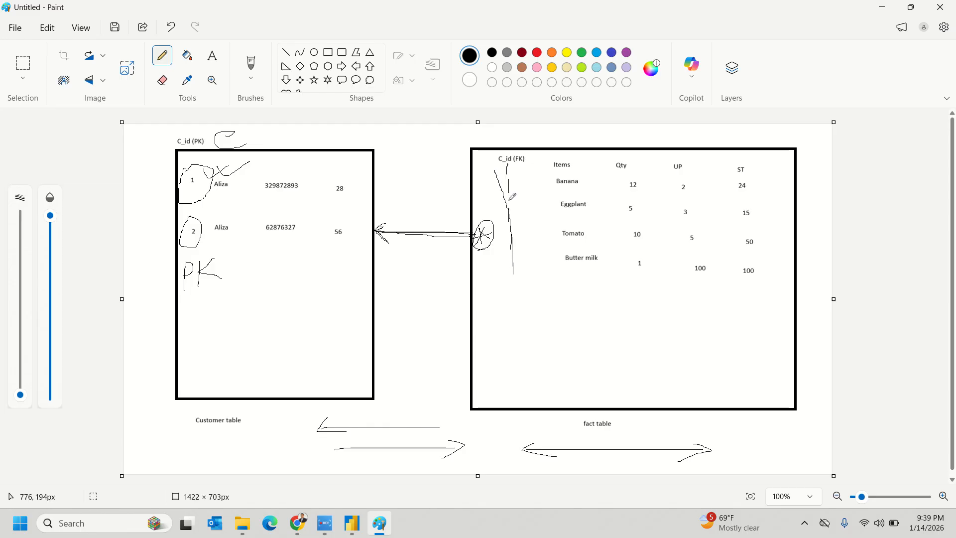
pyautogui.moveTo(495, 165)
pyautogui.mouseDown()
pyautogui.moveTo(505, 282)
pyautogui.moveTo(546, 200)
pyautogui.moveTo(508, 146)
pyautogui.moveTo(495, 178)
pyautogui.mouseUp()
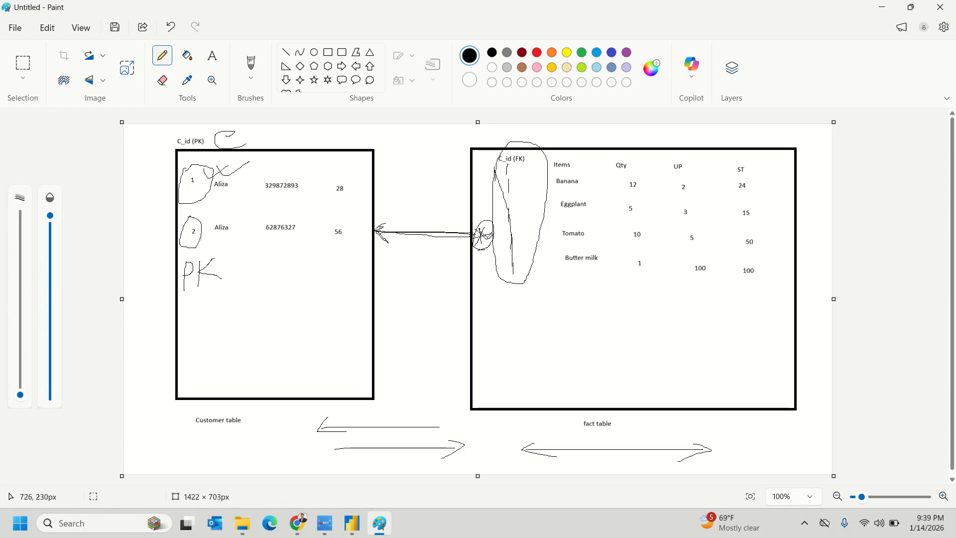
pyautogui.moveTo(482, 222)
pyautogui.mouseDown()
pyautogui.moveTo(479, 249)
pyautogui.moveTo(486, 247)
pyautogui.mouseUp()
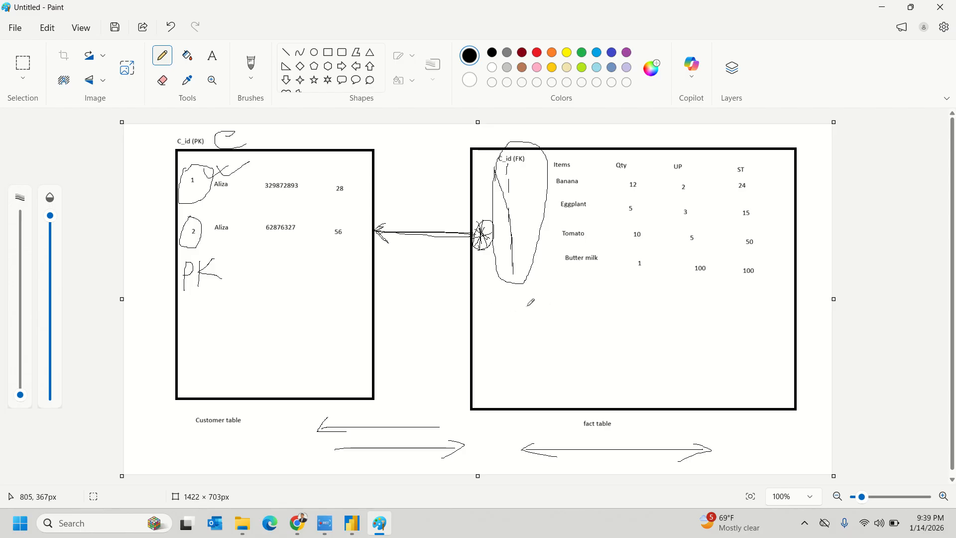
# - Handwrite 'o to O' below the circled column in the fact table
pyautogui.moveTo(533, 303)
pyautogui.mouseDown()
pyautogui.moveTo(534, 311)
pyautogui.moveTo(547, 304)
pyautogui.moveTo(537, 306)
pyautogui.mouseUp()
pyautogui.moveTo(591, 290)
pyautogui.mouseDown()
pyautogui.moveTo(592, 311)
pyautogui.moveTo(596, 298)
pyautogui.moveTo(604, 308)
pyautogui.moveTo(602, 299)
pyautogui.mouseUp()
pyautogui.moveTo(641, 294)
pyautogui.mouseDown()
pyautogui.moveTo(636, 314)
pyautogui.moveTo(642, 294)
pyautogui.mouseUp()
pyautogui.moveTo(551, 327)
pyautogui.mouseDown()
pyautogui.moveTo(543, 336)
pyautogui.moveTo(600, 343)
pyautogui.moveTo(623, 334)
pyautogui.moveTo(616, 341)
pyautogui.moveTo(641, 343)
pyautogui.moveTo(656, 328)
pyautogui.moveTo(663, 343)
pyautogui.mouseUp()
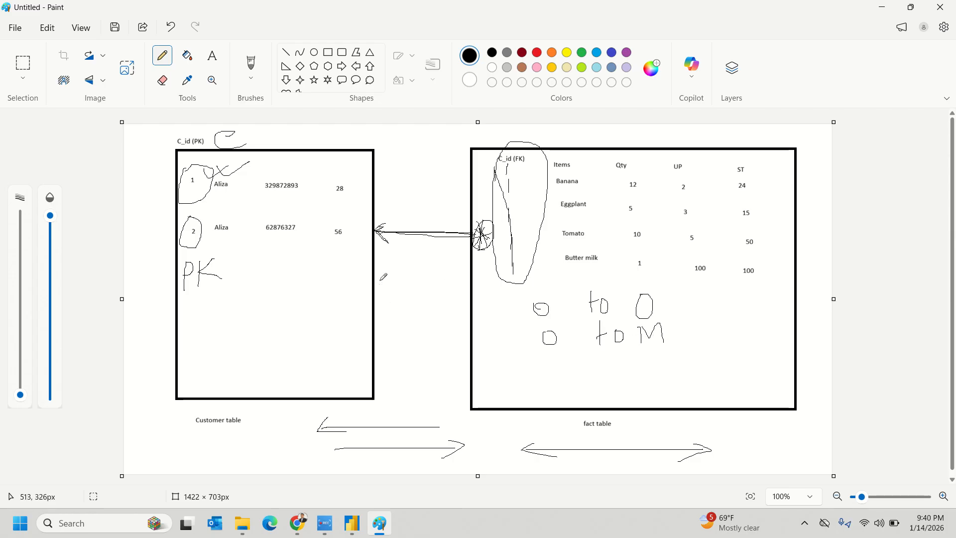
# - Write the 'O 2 M' label above the link between the tables
pyautogui.moveTo(380, 201)
pyautogui.mouseDown()
pyautogui.moveTo(380, 214)
pyautogui.moveTo(388, 210)
pyautogui.moveTo(380, 202)
pyautogui.mouseUp()
pyautogui.moveTo(452, 213)
pyautogui.mouseDown()
pyautogui.moveTo(456, 229)
pyautogui.moveTo(461, 213)
pyautogui.moveTo(468, 226)
pyautogui.mouseUp()
pyautogui.moveTo(414, 211); pyautogui.dragTo(430, 224)
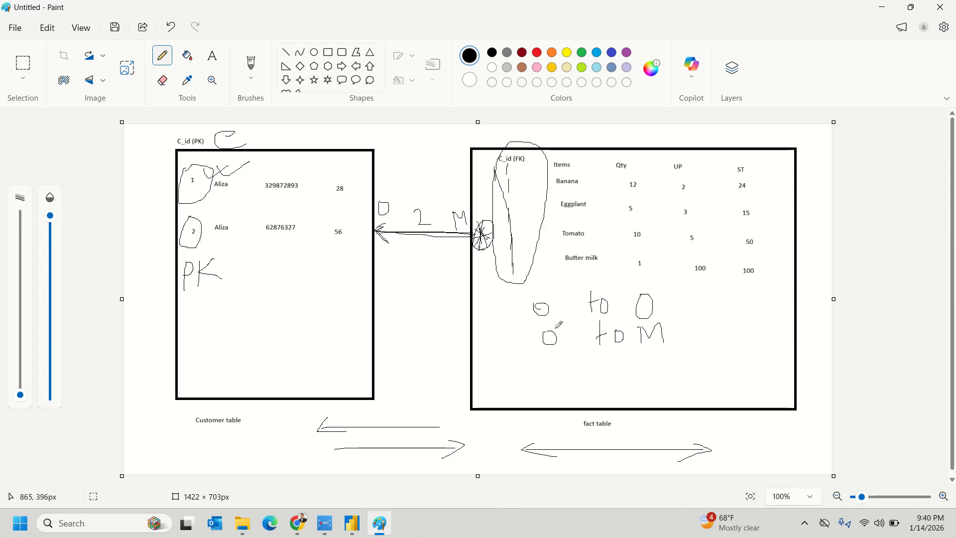
# - Write an 'M to O' note row and draw a second link starred at the fact table end
pyautogui.moveTo(541, 357)
pyautogui.mouseDown()
pyautogui.moveTo(546, 383)
pyautogui.moveTo(559, 351)
pyautogui.moveTo(579, 373)
pyautogui.moveTo(625, 358)
pyautogui.mouseUp()
pyautogui.moveTo(634, 353)
pyautogui.mouseDown()
pyautogui.moveTo(627, 362)
pyautogui.moveTo(662, 351)
pyautogui.mouseUp()
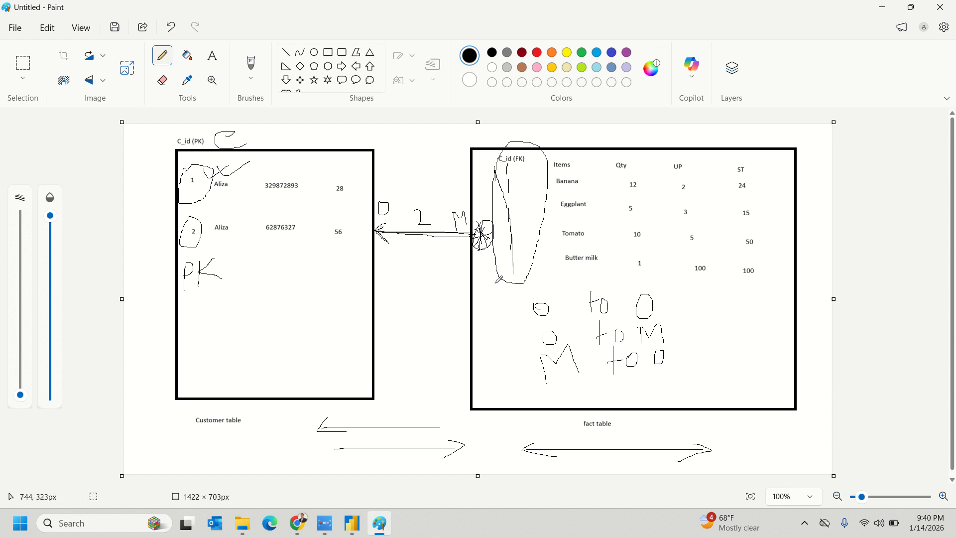
pyautogui.moveTo(476, 267)
pyautogui.mouseDown()
pyautogui.moveTo(374, 272)
pyautogui.moveTo(413, 285)
pyautogui.mouseUp()
pyautogui.moveTo(461, 267)
pyautogui.mouseDown()
pyautogui.moveTo(480, 275)
pyautogui.moveTo(463, 284)
pyautogui.moveTo(481, 271)
pyautogui.mouseUp()
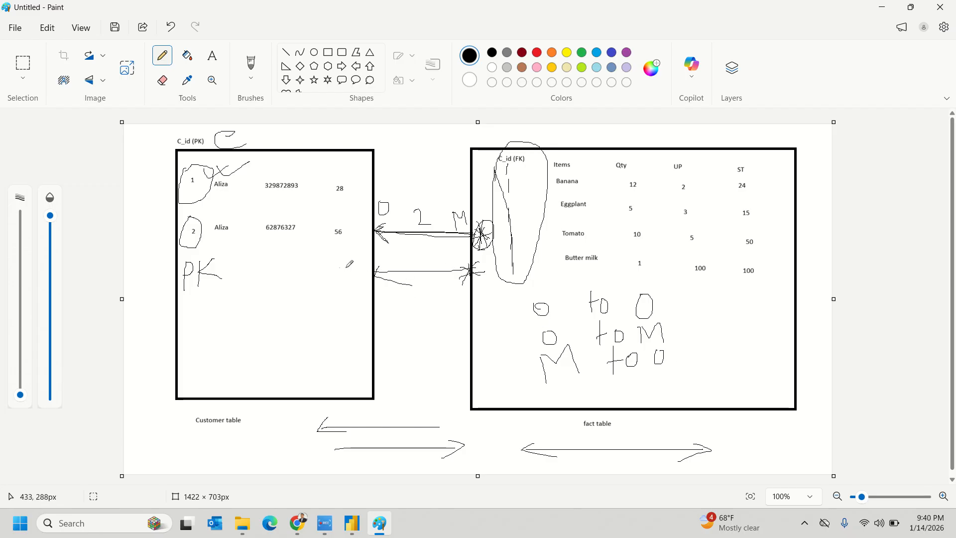
# - Write an 'M to M' row and draw a large curve around the right-hand notes
pyautogui.moveTo(560, 388)
pyautogui.mouseDown()
pyautogui.moveTo(566, 409)
pyautogui.moveTo(582, 379)
pyautogui.moveTo(588, 407)
pyautogui.mouseUp()
pyautogui.moveTo(616, 377)
pyautogui.mouseDown()
pyautogui.moveTo(617, 398)
pyautogui.moveTo(633, 385)
pyautogui.moveTo(664, 399)
pyautogui.moveTo(682, 365)
pyautogui.moveTo(688, 394)
pyautogui.mouseUp()
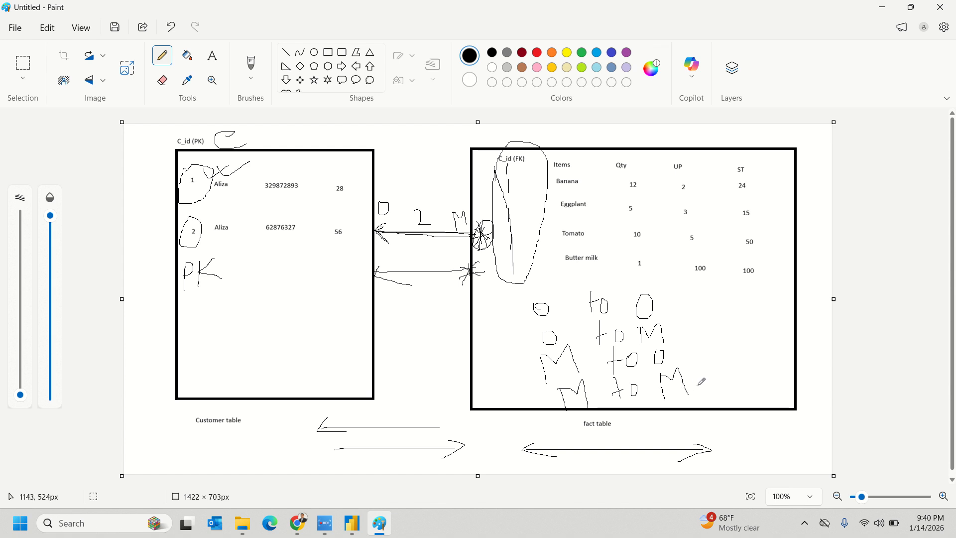
pyautogui.moveTo(642, 281)
pyautogui.mouseDown()
pyautogui.moveTo(676, 273)
pyautogui.moveTo(706, 414)
pyautogui.mouseUp()
pyautogui.moveTo(523, 392)
pyautogui.mouseDown()
pyautogui.moveTo(562, 387)
pyautogui.moveTo(550, 398)
pyautogui.moveTo(592, 384)
pyautogui.mouseUp()
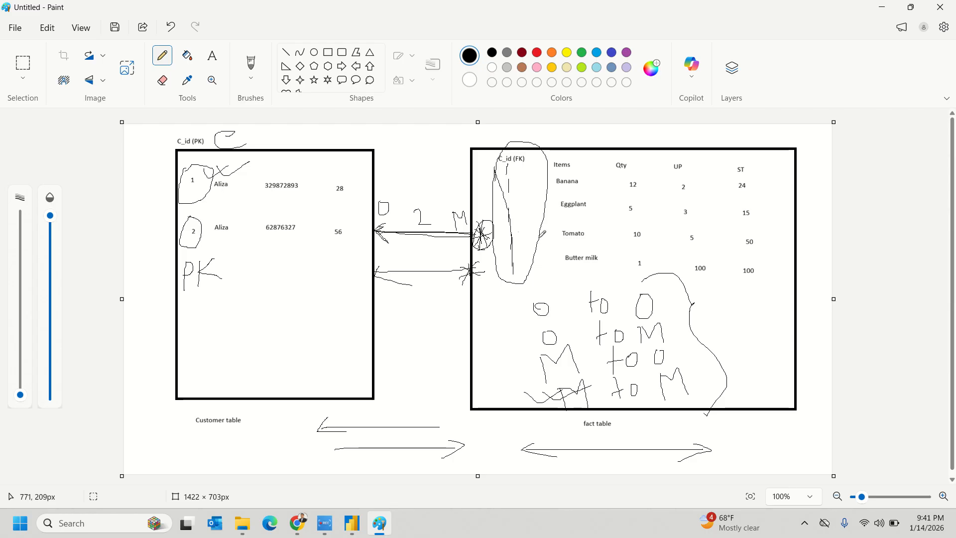
# - Scribble X and V marks beside the M rows and box the 'o to O' row
pyautogui.moveTo(710, 372)
pyautogui.mouseDown()
pyautogui.moveTo(751, 380)
pyautogui.moveTo(714, 393)
pyautogui.mouseUp()
pyautogui.moveTo(719, 359)
pyautogui.mouseDown()
pyautogui.moveTo(725, 410)
pyautogui.moveTo(766, 364)
pyautogui.mouseUp()
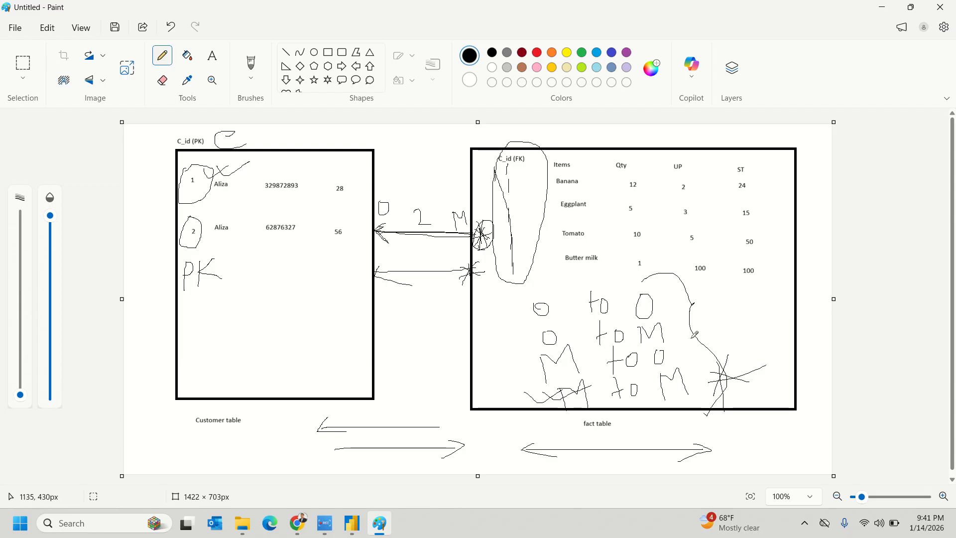
pyautogui.moveTo(671, 326); pyautogui.dragTo(713, 305)
pyautogui.moveTo(677, 345)
pyautogui.mouseDown()
pyautogui.moveTo(682, 355)
pyautogui.moveTo(727, 322)
pyautogui.mouseUp()
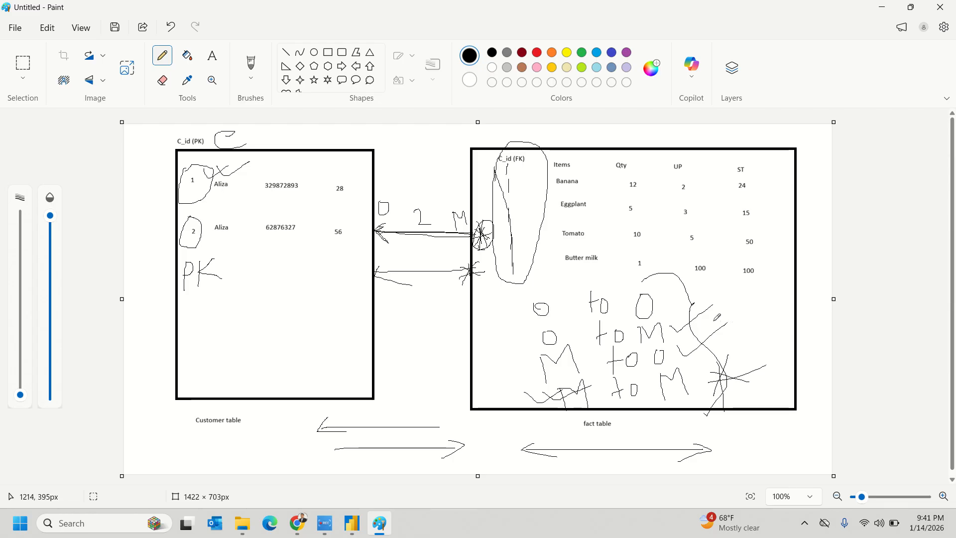
pyautogui.moveTo(534, 288); pyautogui.dragTo(576, 277)
pyautogui.moveTo(534, 323)
pyautogui.mouseDown()
pyautogui.moveTo(656, 320)
pyautogui.moveTo(663, 283)
pyautogui.moveTo(558, 288)
pyautogui.moveTo(525, 317)
pyautogui.mouseUp()
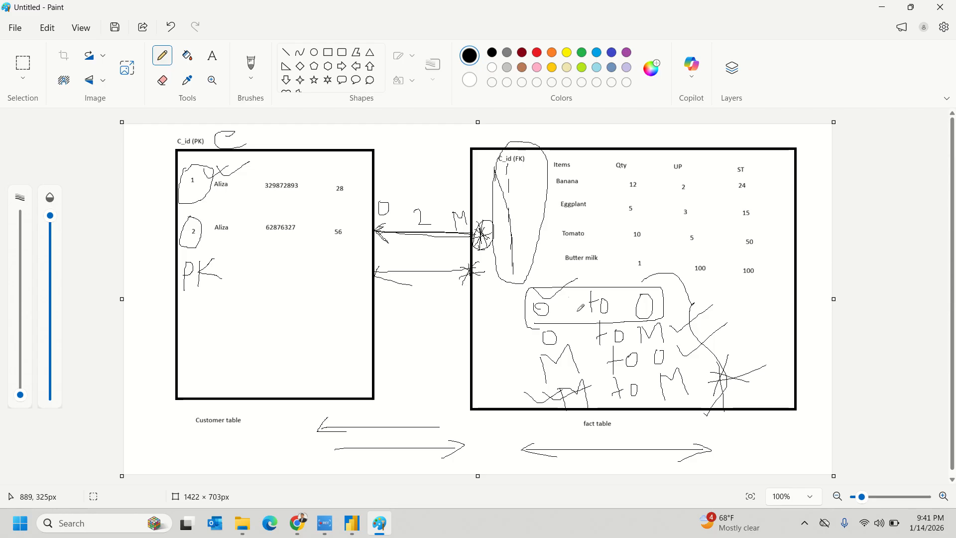
# - Write FK, star the 'M to O' row, and draw a third link labelled 'O 2M'
pyautogui.moveTo(719, 314)
pyautogui.mouseDown()
pyautogui.moveTo(726, 330)
pyautogui.moveTo(741, 310)
pyautogui.moveTo(755, 321)
pyautogui.moveTo(774, 313)
pyautogui.mouseUp()
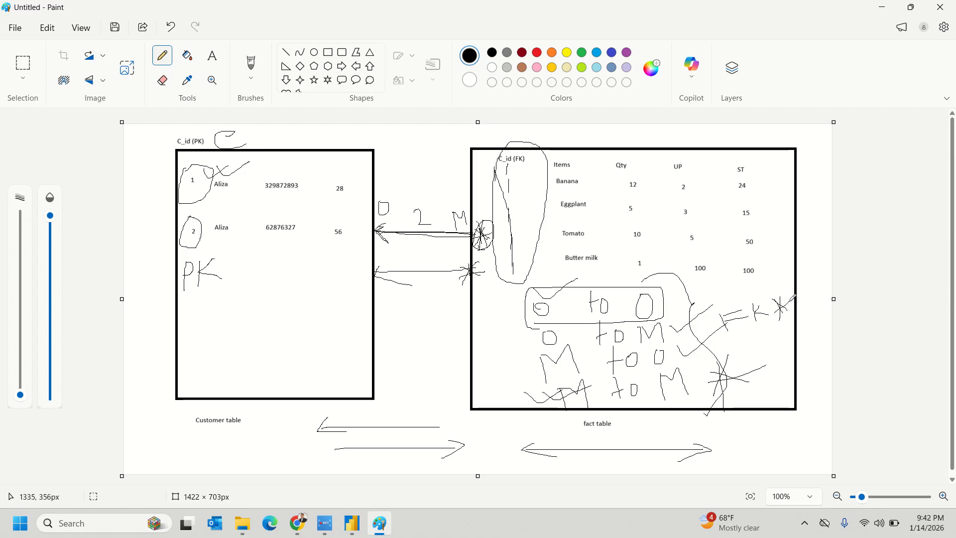
pyautogui.moveTo(517, 364)
pyautogui.mouseDown()
pyautogui.moveTo(530, 370)
pyautogui.moveTo(522, 381)
pyautogui.moveTo(526, 374)
pyautogui.mouseUp()
pyautogui.moveTo(374, 330)
pyautogui.mouseDown()
pyautogui.moveTo(470, 332)
pyautogui.moveTo(452, 339)
pyautogui.mouseUp()
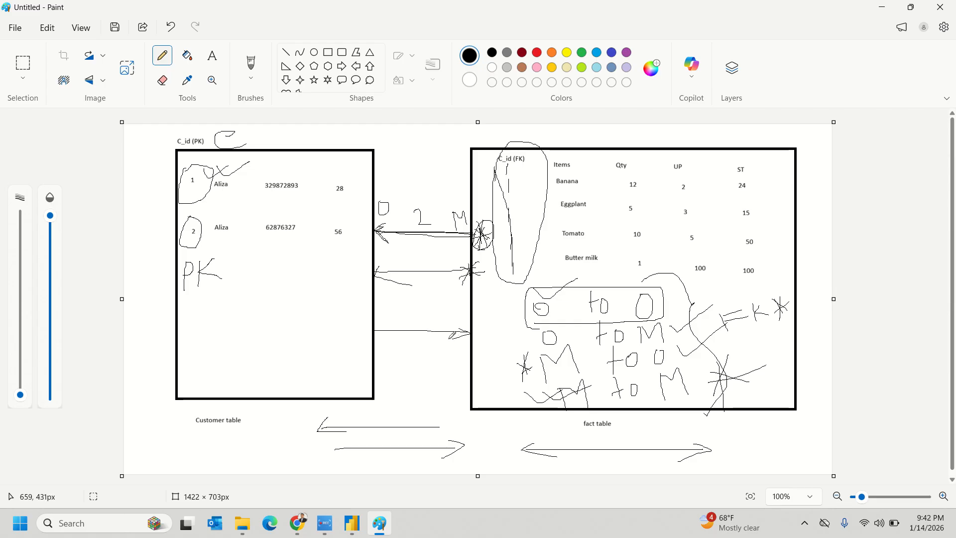
pyautogui.moveTo(377, 325)
pyautogui.mouseDown()
pyautogui.moveTo(401, 341)
pyautogui.moveTo(471, 337)
pyautogui.moveTo(459, 341)
pyautogui.moveTo(464, 350)
pyautogui.mouseUp()
pyautogui.moveTo(383, 308)
pyautogui.mouseDown()
pyautogui.moveTo(383, 317)
pyautogui.moveTo(449, 314)
pyautogui.mouseUp()
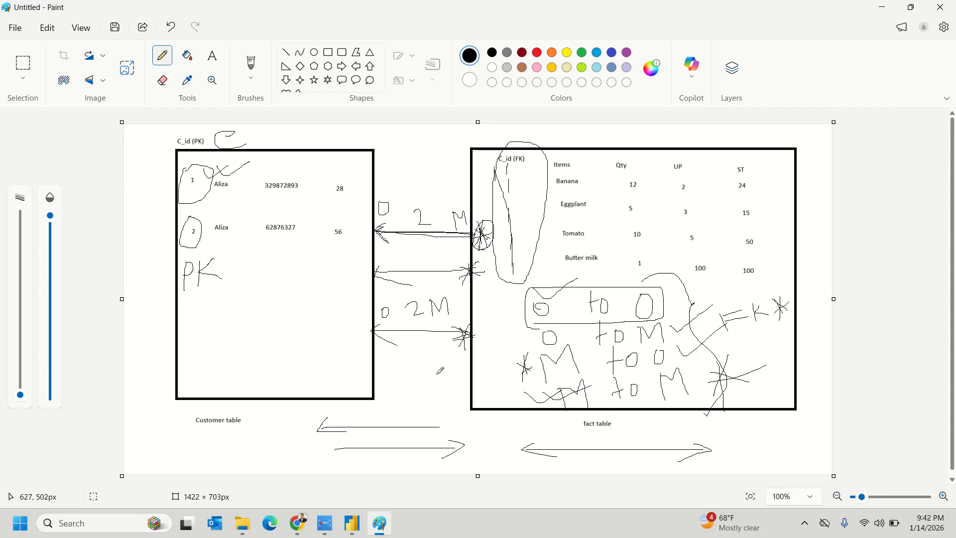
# - Draw a fourth, doubled link with a star at the fact end and an arrowhead
pyautogui.moveTo(469, 364); pyautogui.dragTo(368, 371)
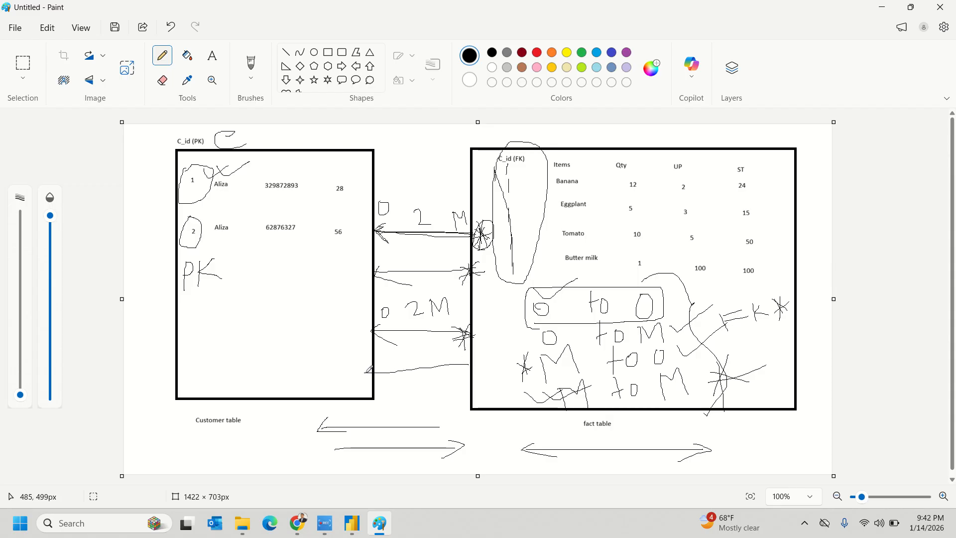
pyautogui.moveTo(466, 364); pyautogui.dragTo(364, 373)
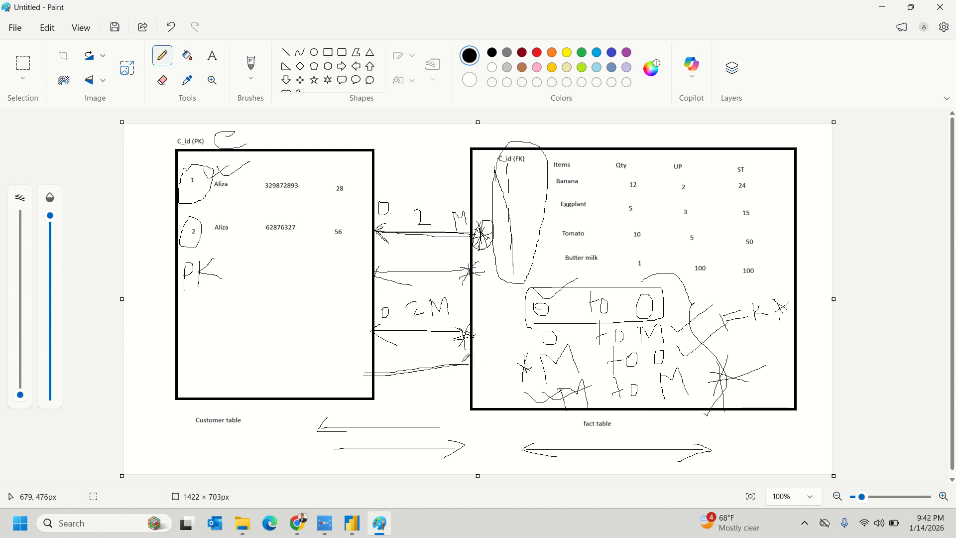
pyautogui.moveTo(474, 355)
pyautogui.mouseDown()
pyautogui.moveTo(464, 373)
pyautogui.moveTo(478, 362)
pyautogui.mouseUp()
pyautogui.moveTo(380, 367)
pyautogui.mouseDown()
pyautogui.moveTo(369, 382)
pyautogui.moveTo(401, 384)
pyautogui.mouseUp()
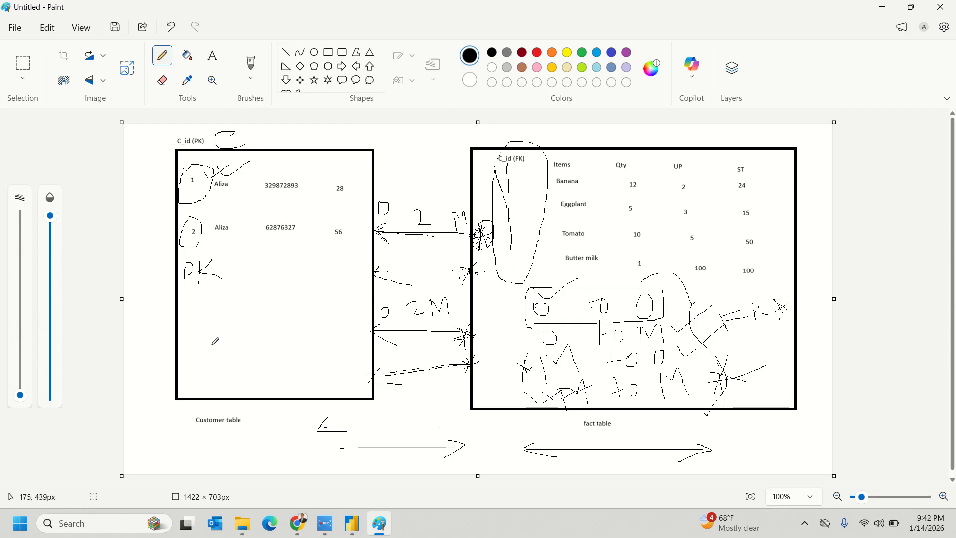
# - Handwrite a note inside the Customer table and scribble a star at the lowest link's Customer end
pyautogui.moveTo(202, 319)
pyautogui.mouseDown()
pyautogui.moveTo(219, 332)
pyautogui.moveTo(241, 324)
pyautogui.moveTo(235, 315)
pyautogui.moveTo(269, 324)
pyautogui.mouseUp()
pyautogui.click(230, 302)
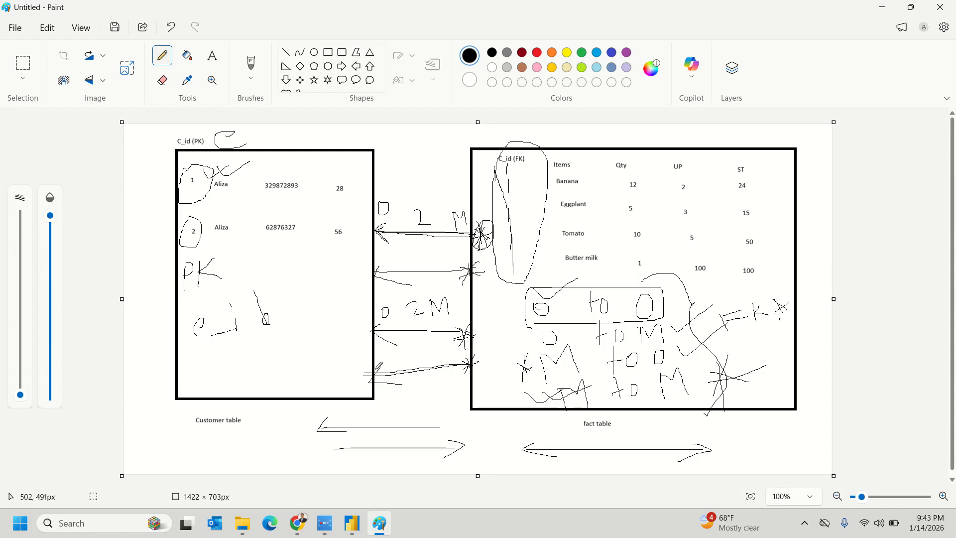
pyautogui.moveTo(398, 384)
pyautogui.mouseDown()
pyautogui.moveTo(385, 358)
pyautogui.moveTo(381, 395)
pyautogui.moveTo(382, 378)
pyautogui.moveTo(404, 368)
pyautogui.mouseUp()
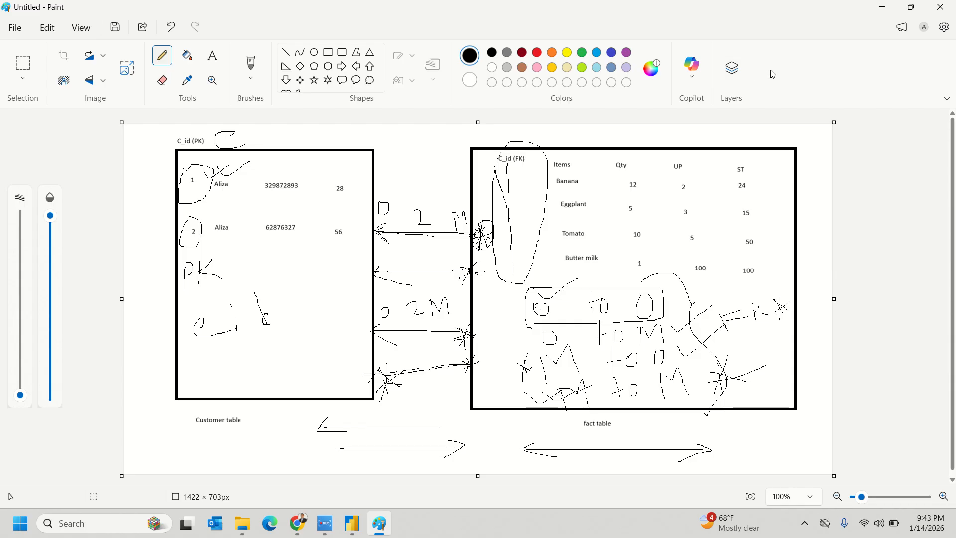
# - Return to the Power BI model and select the Product Lookup and Categories–Subcategories relationship lines
pyautogui.click(882, 7)
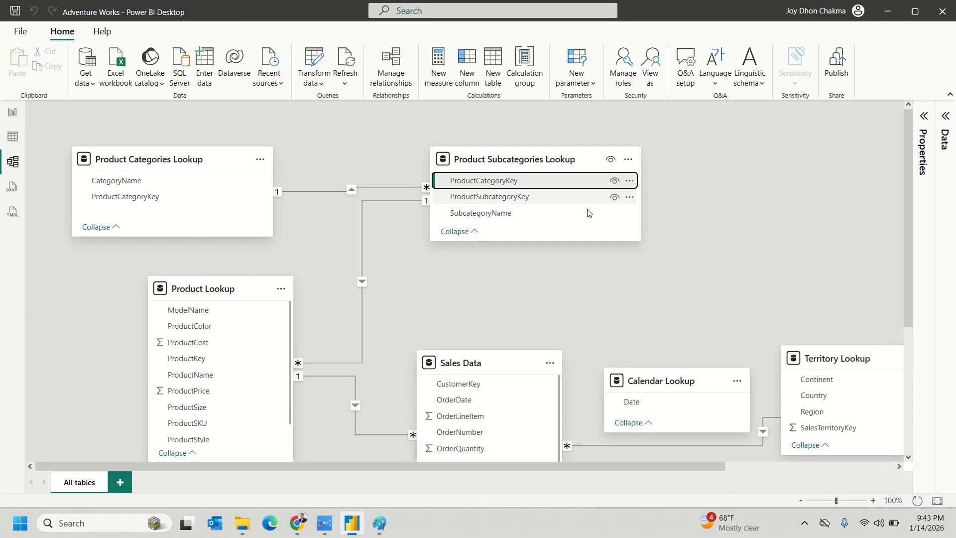
pyautogui.scroll(-2, 422, 289)
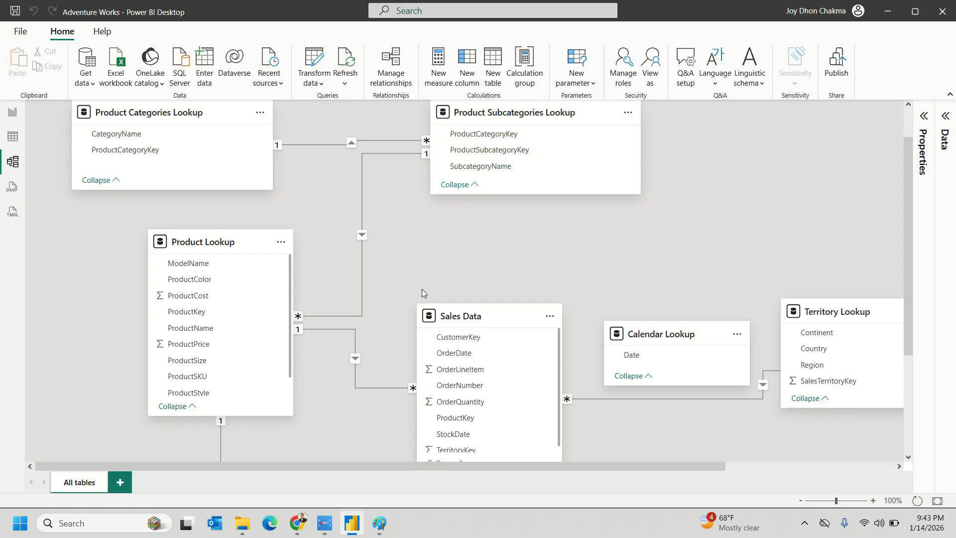
pyautogui.click(362, 176)
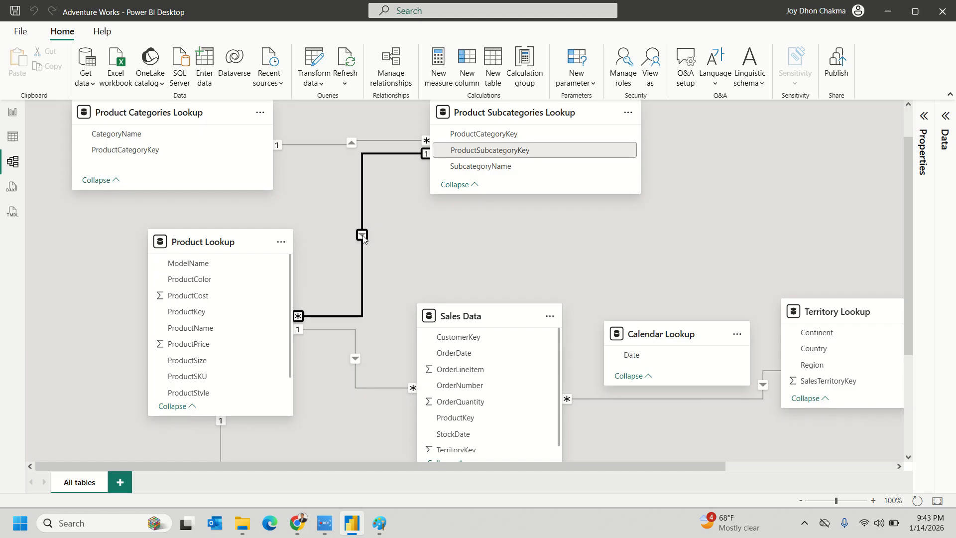
pyautogui.click(339, 145)
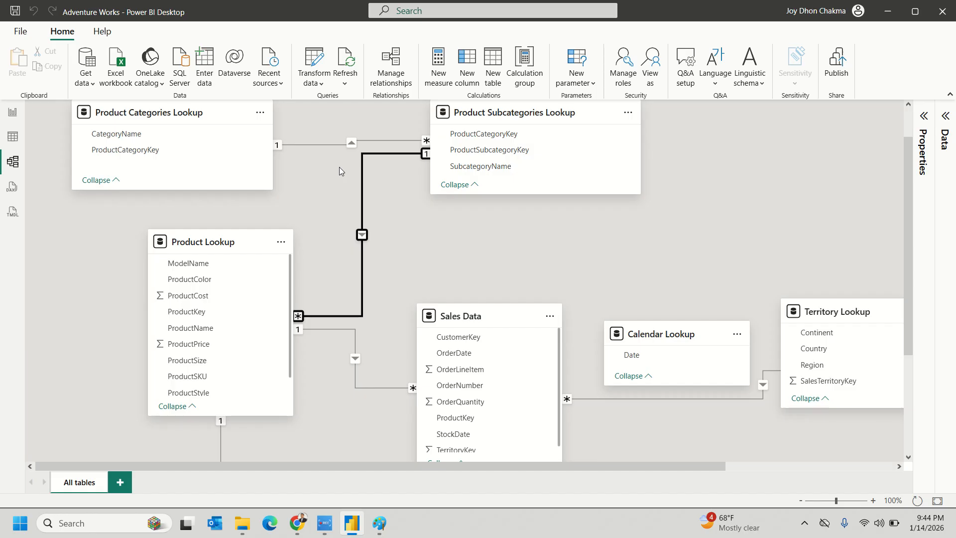
# - Delete the Product Categories Lookup–Product Subcategories Lookup relationship, confirming with Yes
pyautogui.rightClick(332, 146)
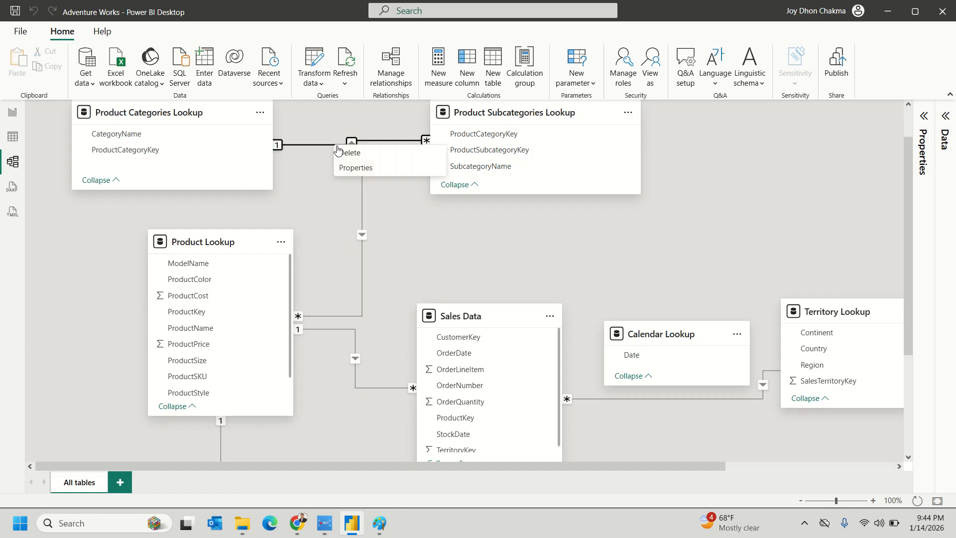
pyautogui.click(367, 164)
pyautogui.click(538, 299)
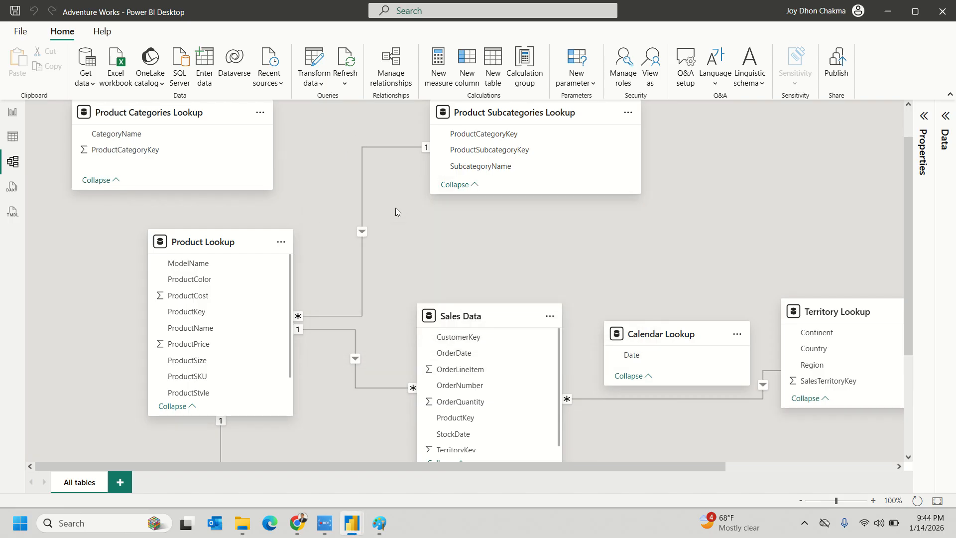
pyautogui.scroll(2, 482, 258)
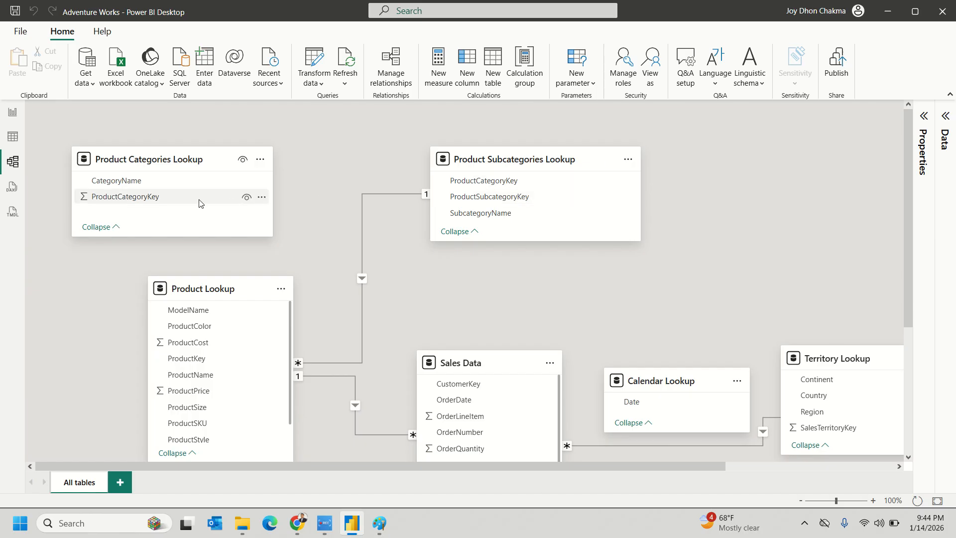
pyautogui.moveTo(192, 196); pyautogui.dragTo(490, 185)
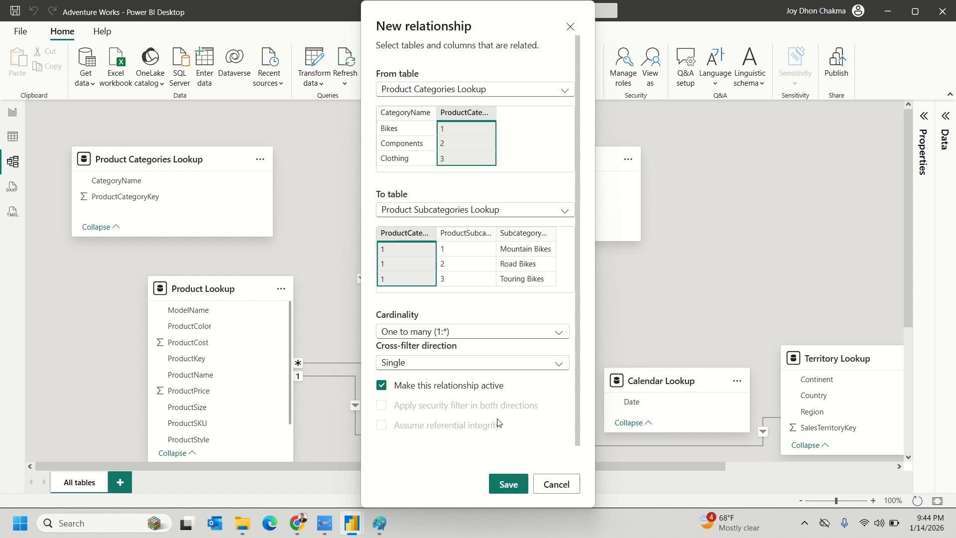
pyautogui.click(563, 489)
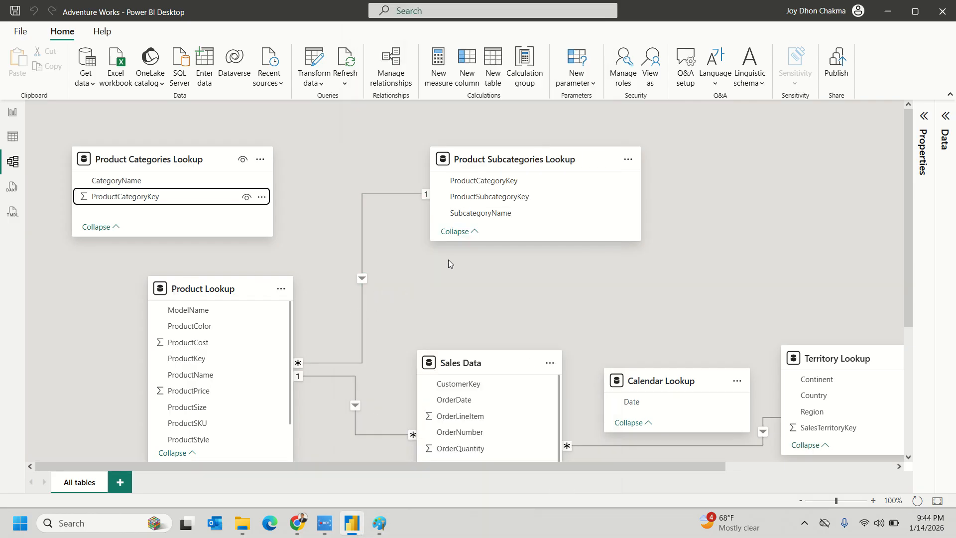
pyautogui.click(484, 182)
pyautogui.moveTo(484, 183); pyautogui.dragTo(164, 199)
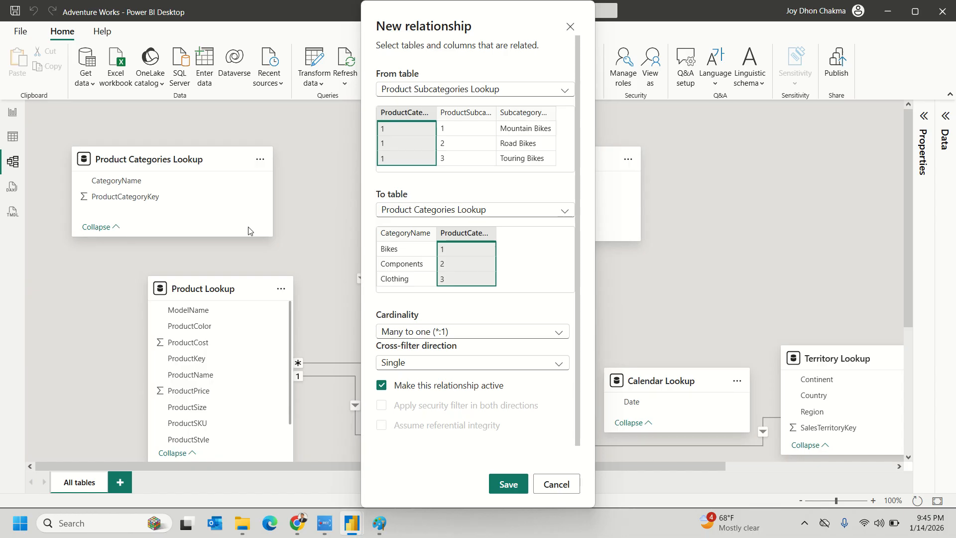
pyautogui.click(555, 483)
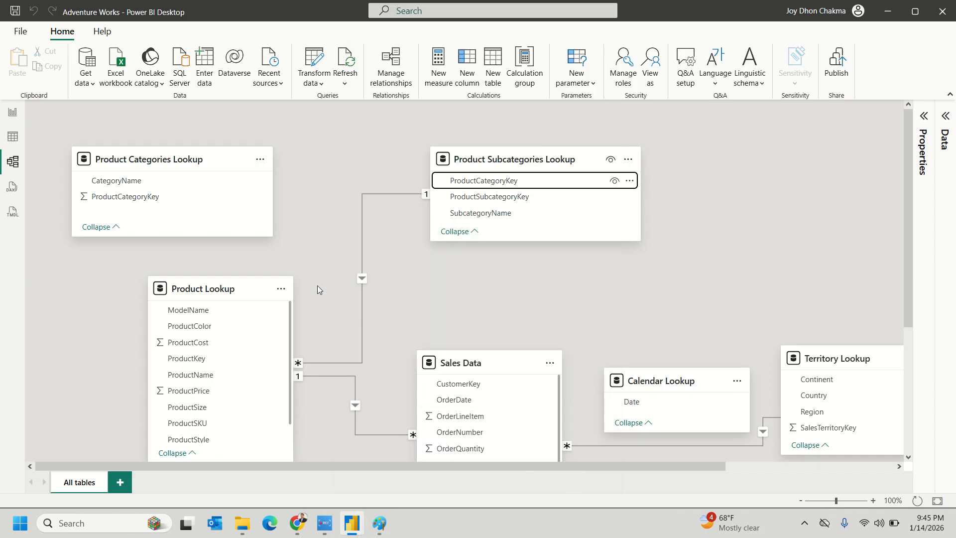
pyautogui.moveTo(127, 197); pyautogui.dragTo(231, 201)
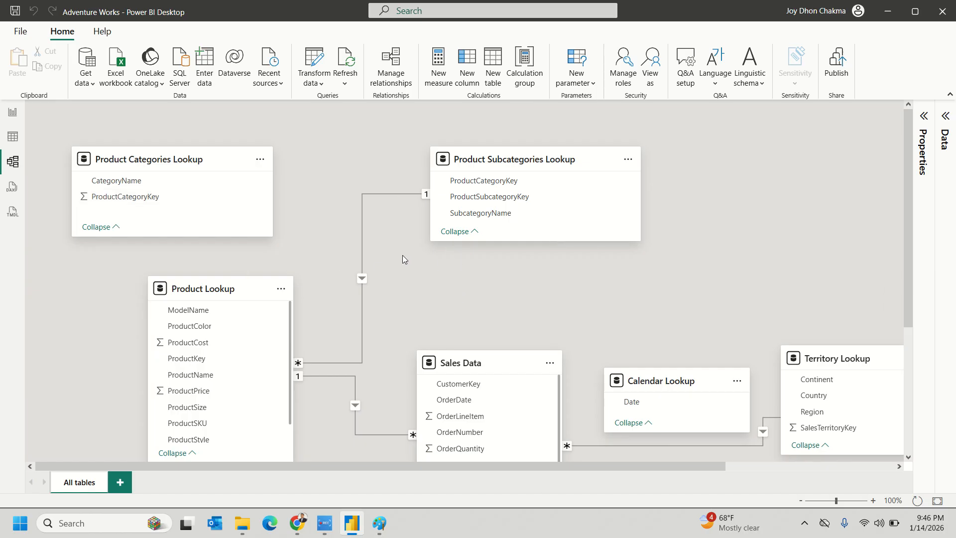
# - Relate Product Categories Lookup to Product Subcategories Lookup on ProductCategoryKey and save it
pyautogui.moveTo(149, 196); pyautogui.dragTo(227, 199)
pyautogui.click(556, 483)
pyautogui.click(505, 484)
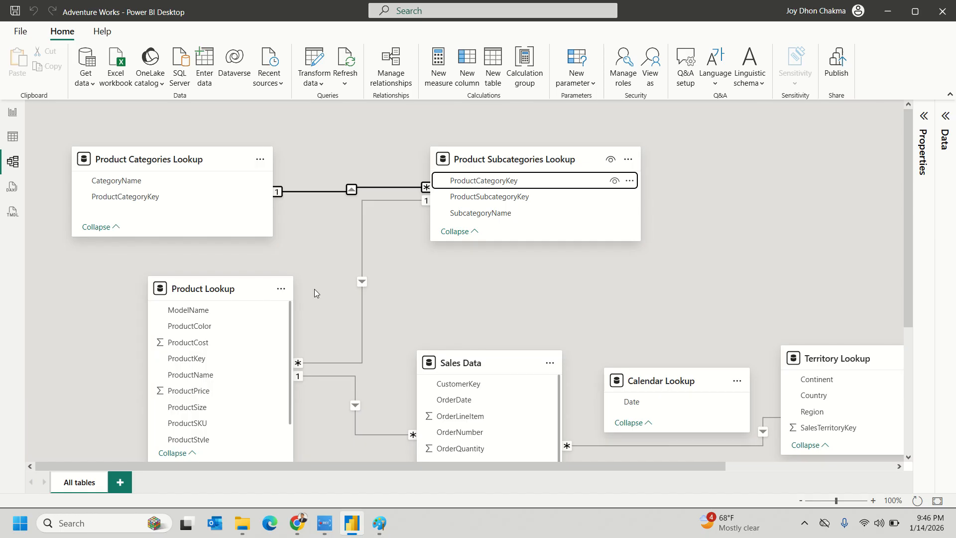
# - Move the Product Subcategories Lookup card further right in the diagram
pyautogui.click(327, 236)
pyautogui.scroll(-1, 327, 236)
pyautogui.scroll(1, 631, 261)
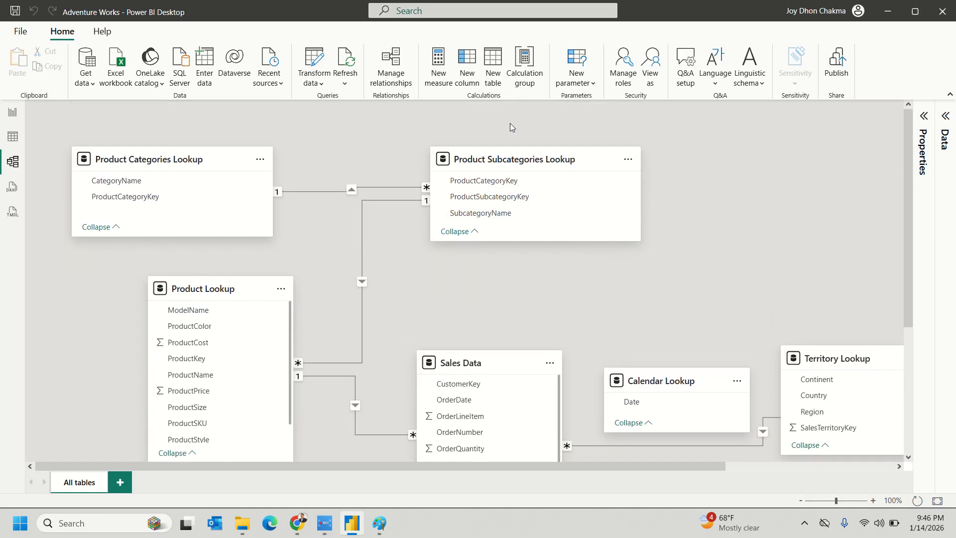
pyautogui.moveTo(506, 149); pyautogui.dragTo(665, 147)
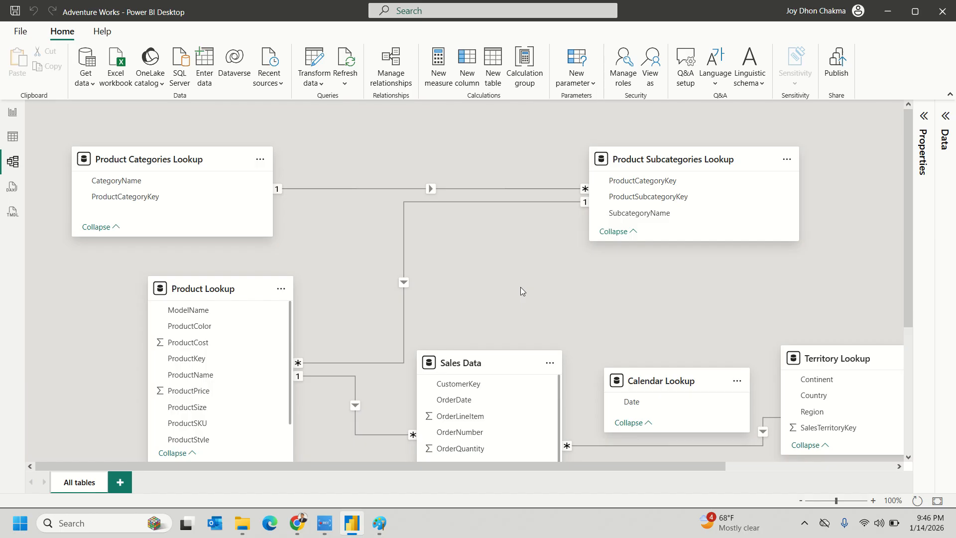
# - Review the Categories–Subcategories relationship properties and close them without changes
pyautogui.rightClick(429, 188)
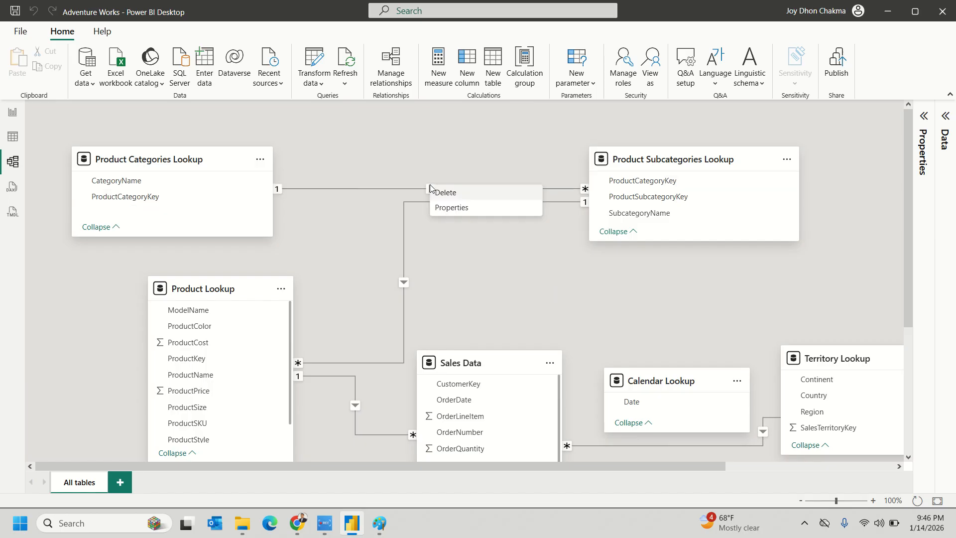
pyautogui.click(449, 209)
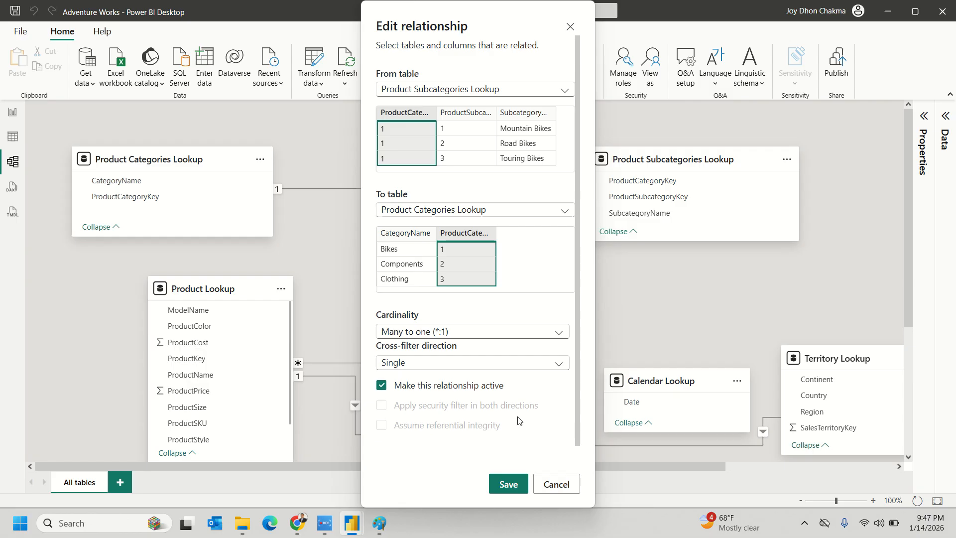
pyautogui.click(555, 482)
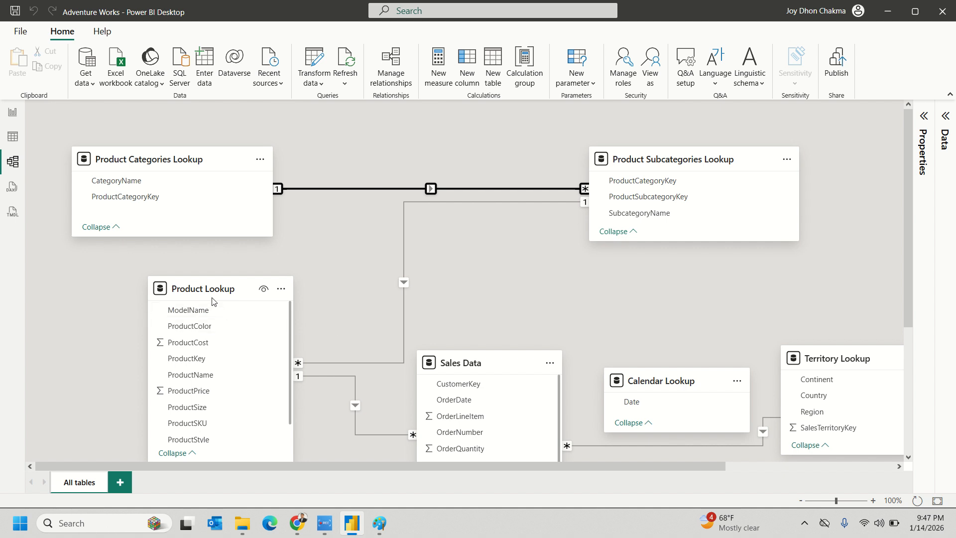
# - Move the Product Lookup card up and to the left so its relationship lines follow
pyautogui.moveTo(210, 292); pyautogui.dragTo(146, 299)
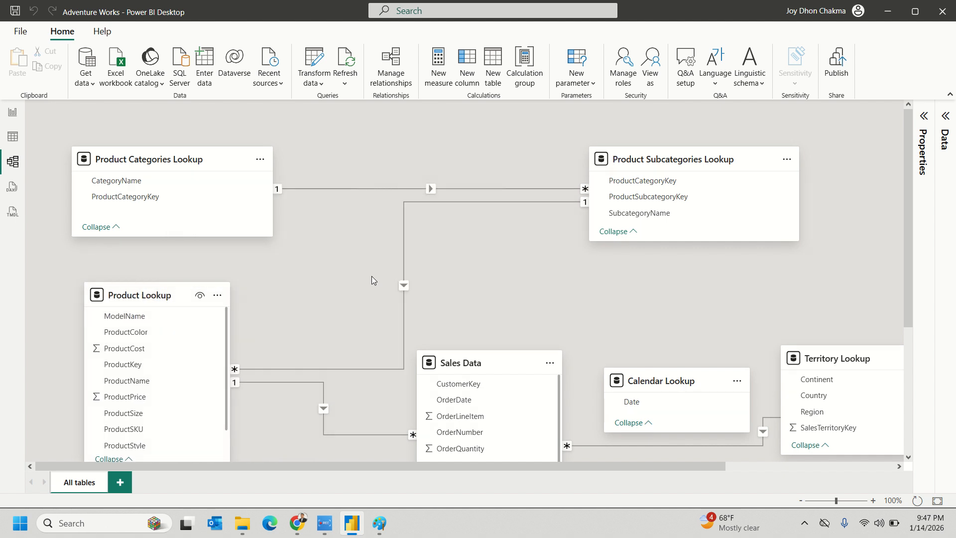
pyautogui.click(406, 286)
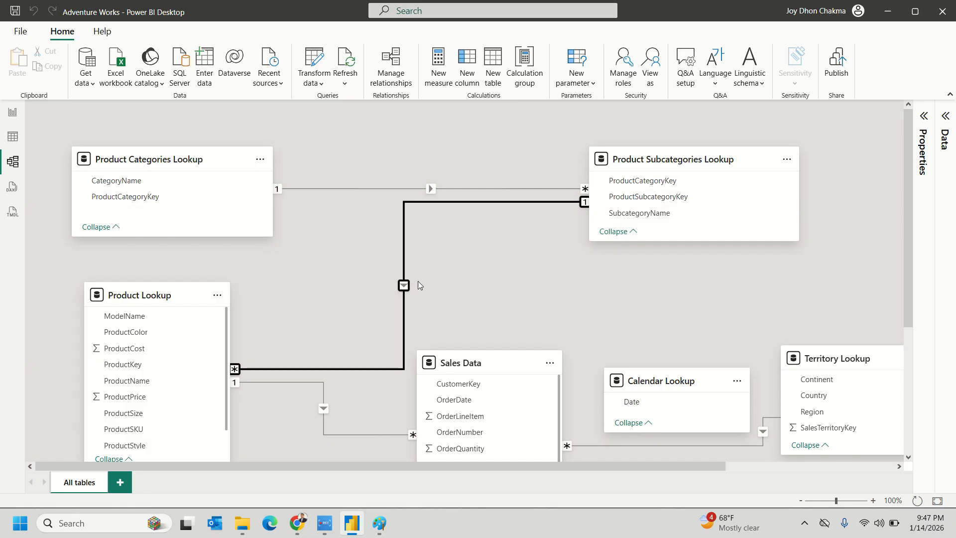
pyautogui.click(424, 277)
pyautogui.scroll(-1, 429, 274)
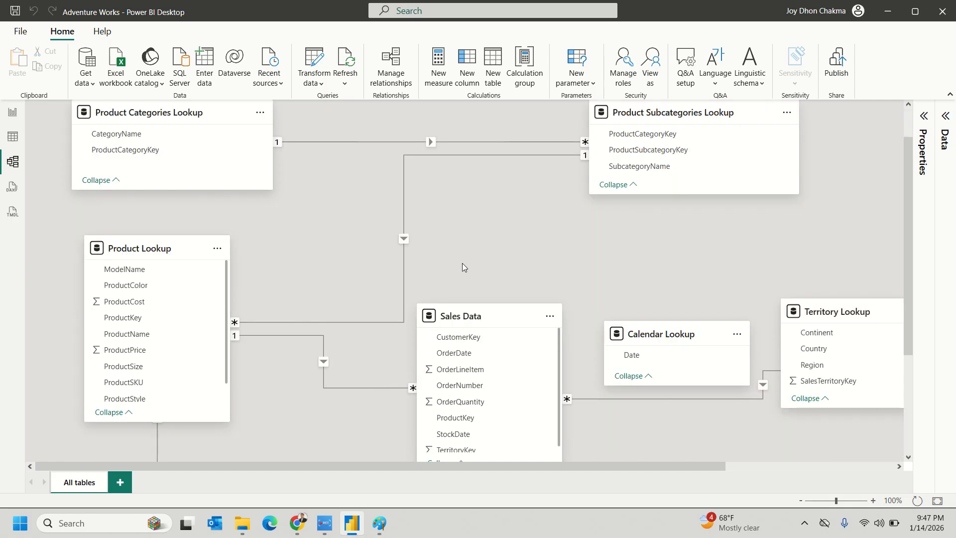
pyautogui.scroll(1, 470, 261)
pyautogui.click(409, 189)
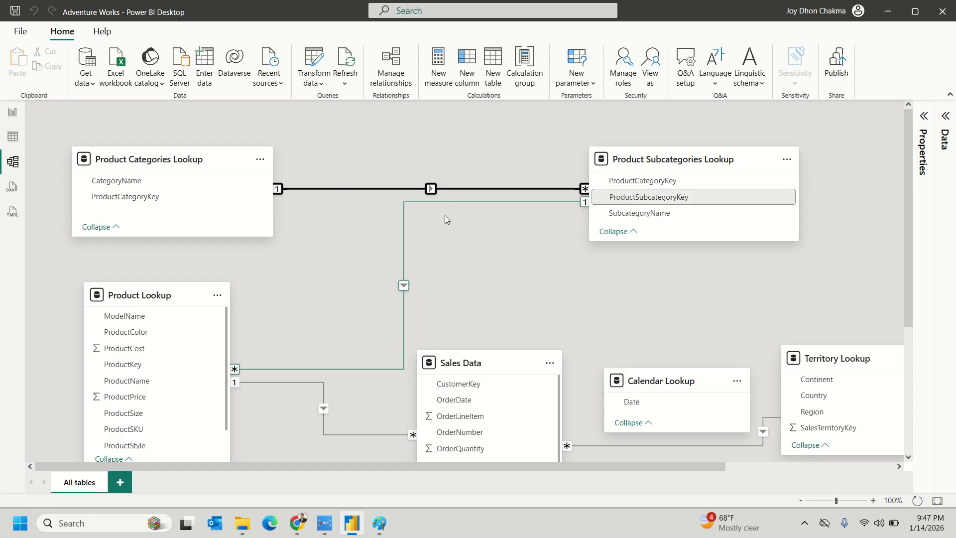
pyautogui.click(498, 266)
pyautogui.scroll(-1, 516, 271)
pyautogui.scroll(1, 859, 247)
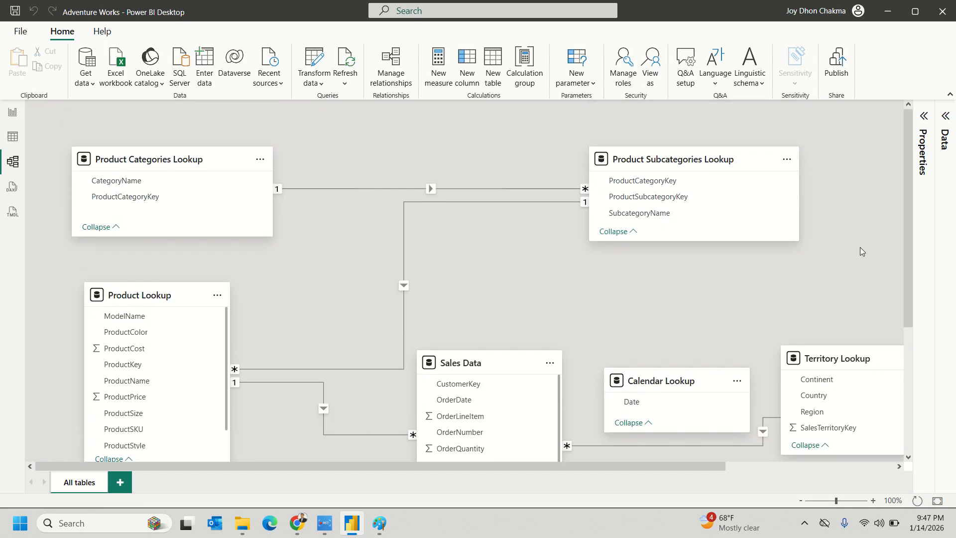
pyautogui.scroll(-4, 864, 249)
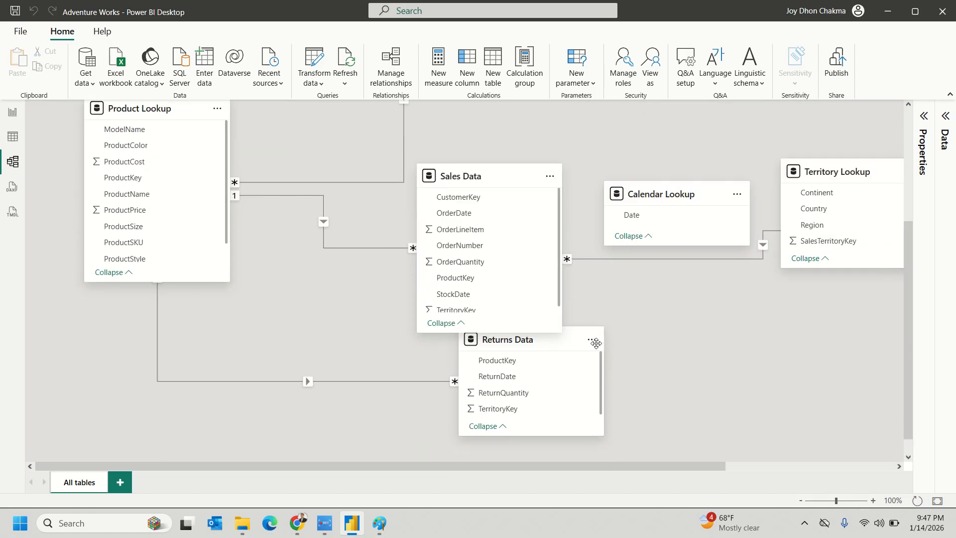
# - Place the Returns Data card just below Product Lookup and nudge it into alignment
pyautogui.moveTo(510, 343); pyautogui.dragTo(164, 360)
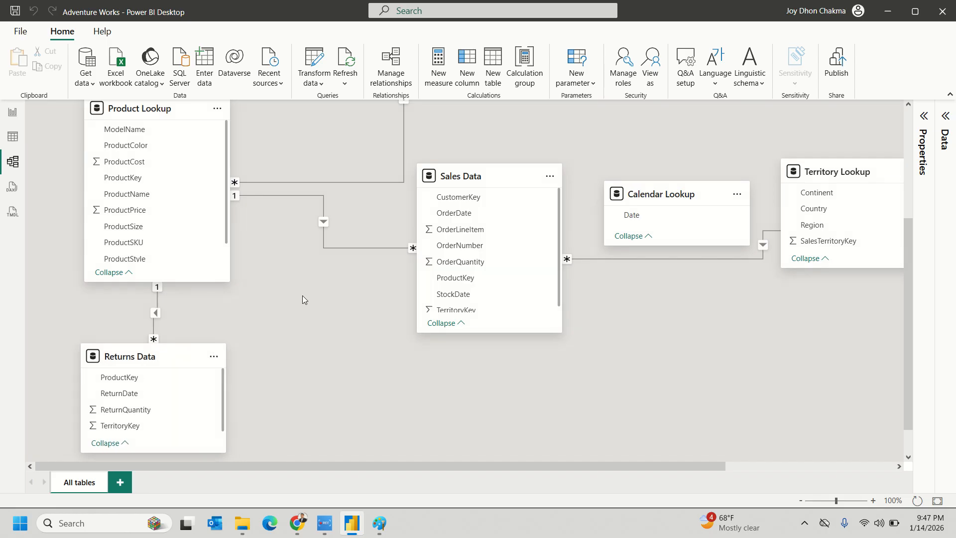
pyautogui.moveTo(170, 358); pyautogui.dragTo(169, 377)
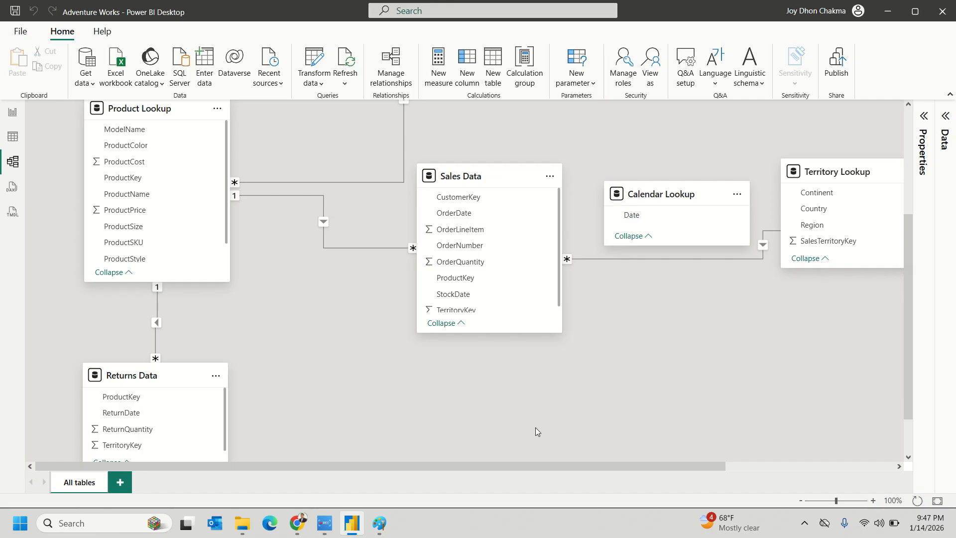
pyautogui.scroll(5, 535, 427)
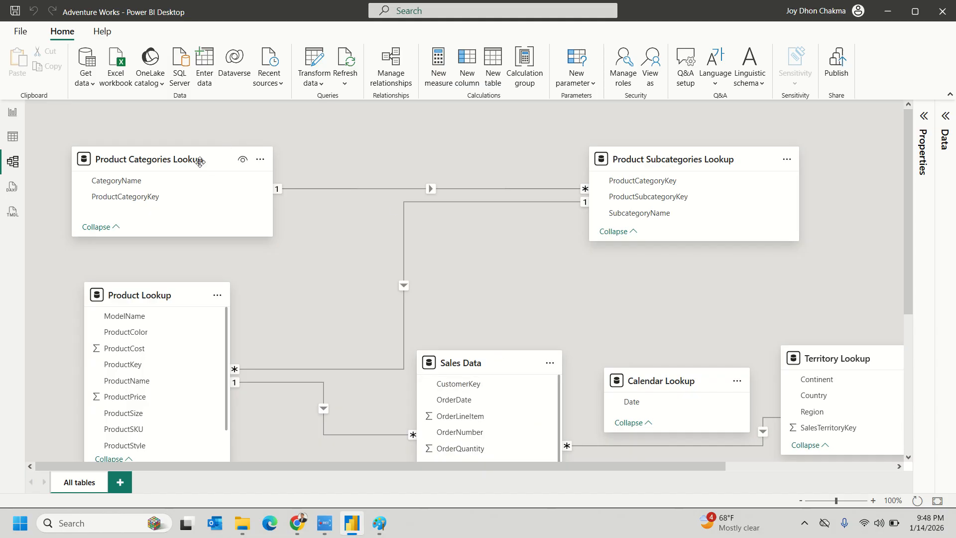
# - Shift the Product Categories Lookup card slightly right so it lines up above Product Lookup
pyautogui.moveTo(196, 172); pyautogui.dragTo(212, 170)
pyautogui.scroll(-1, 526, 232)
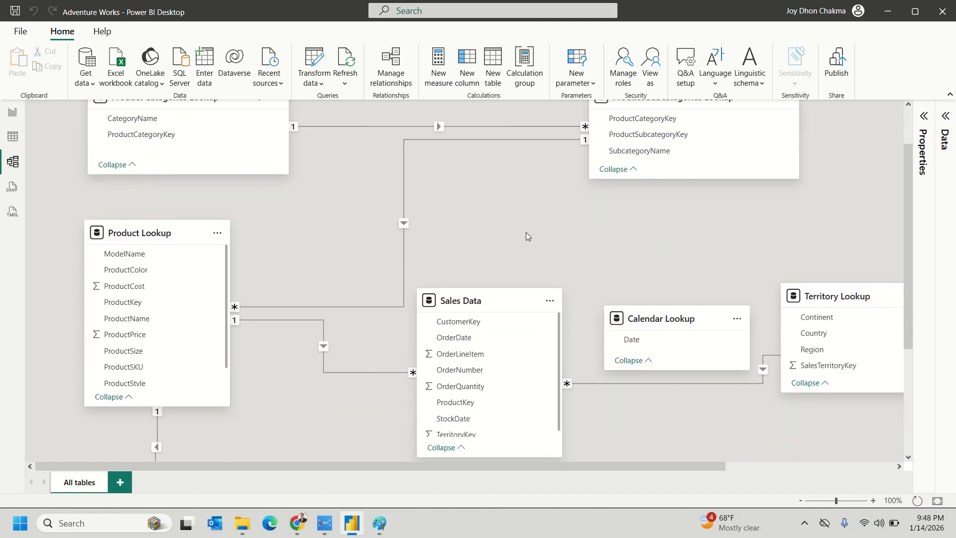
pyautogui.scroll(1, 523, 230)
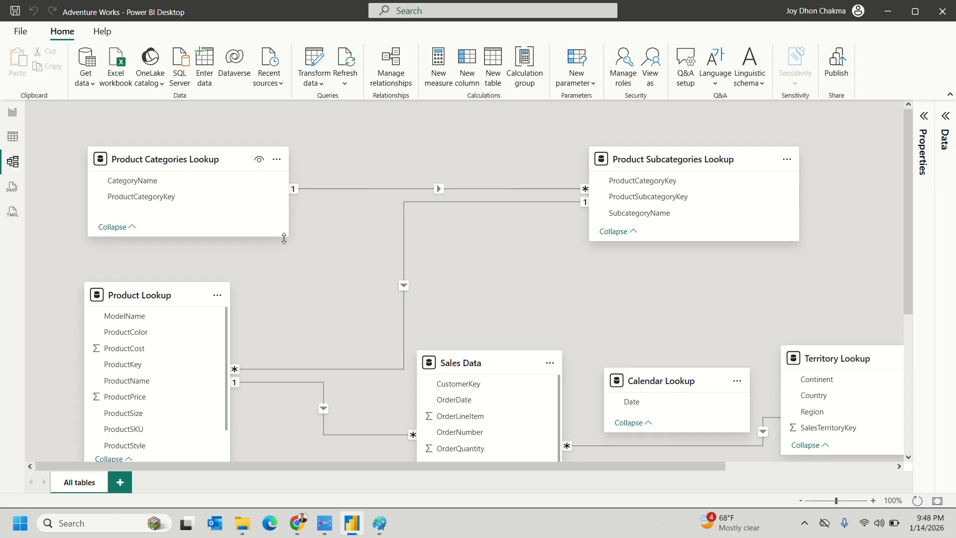
# - Inspect the Product Categories and Subcategories Lookup cards and the Product Lookup–Subcategories relationship
pyautogui.click(181, 158)
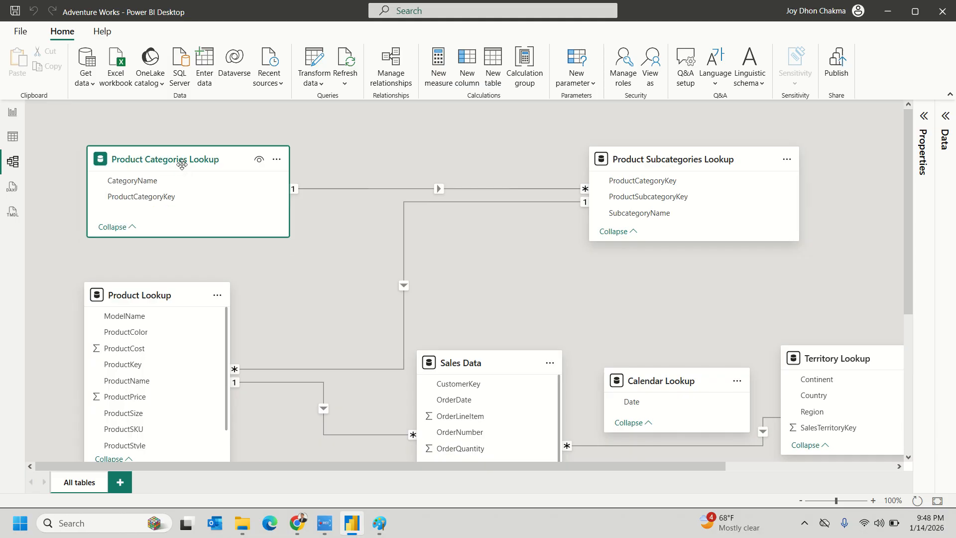
pyautogui.click(681, 155)
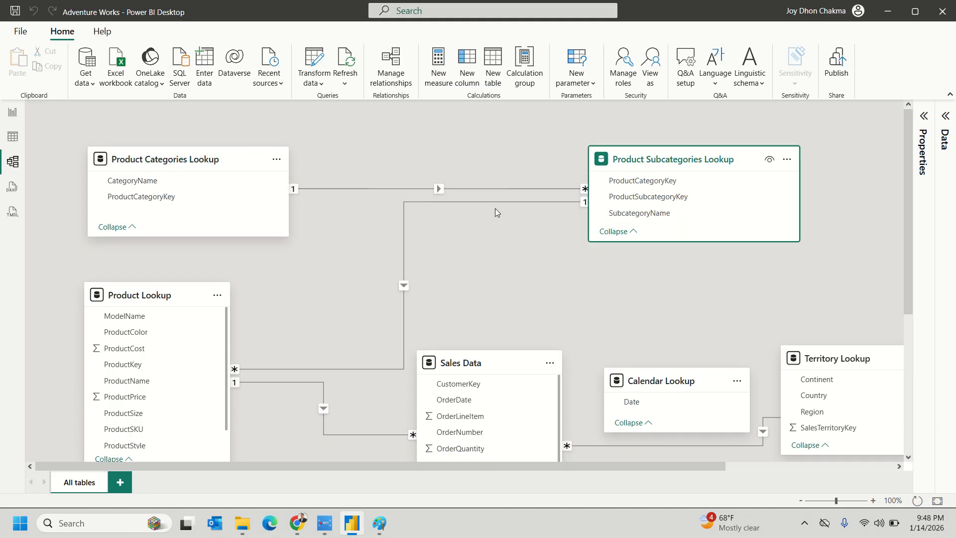
pyautogui.scroll(-1, 496, 293)
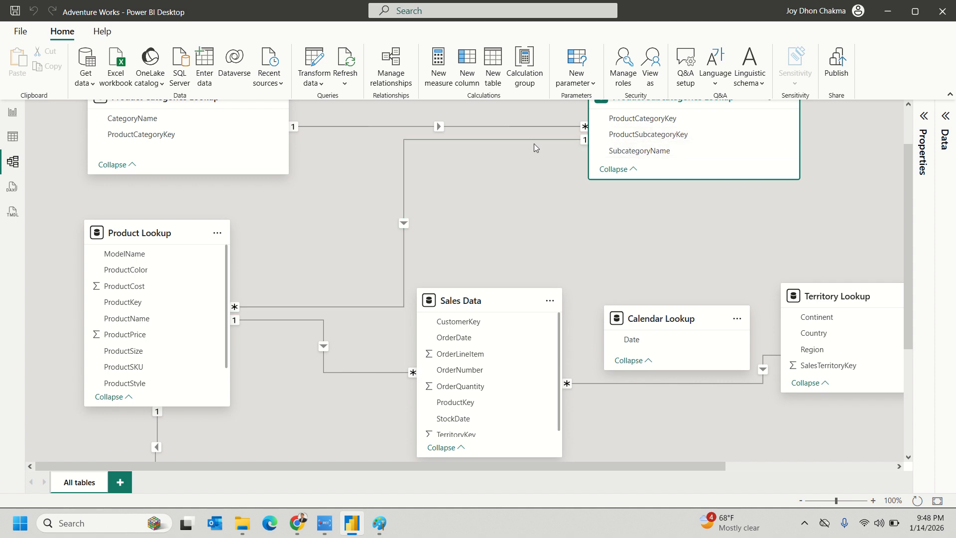
pyautogui.click(404, 199)
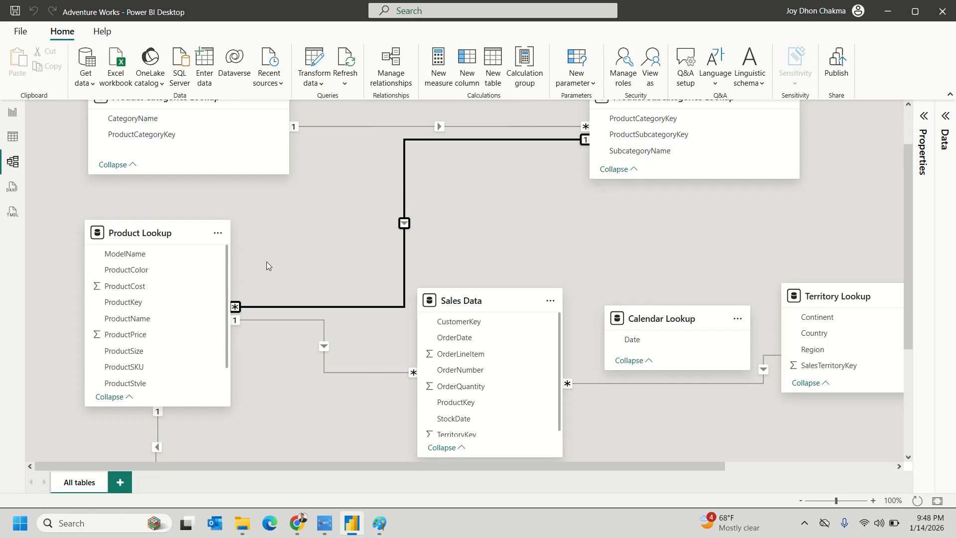
pyautogui.scroll(1, 297, 274)
pyautogui.moveTo(185, 304)
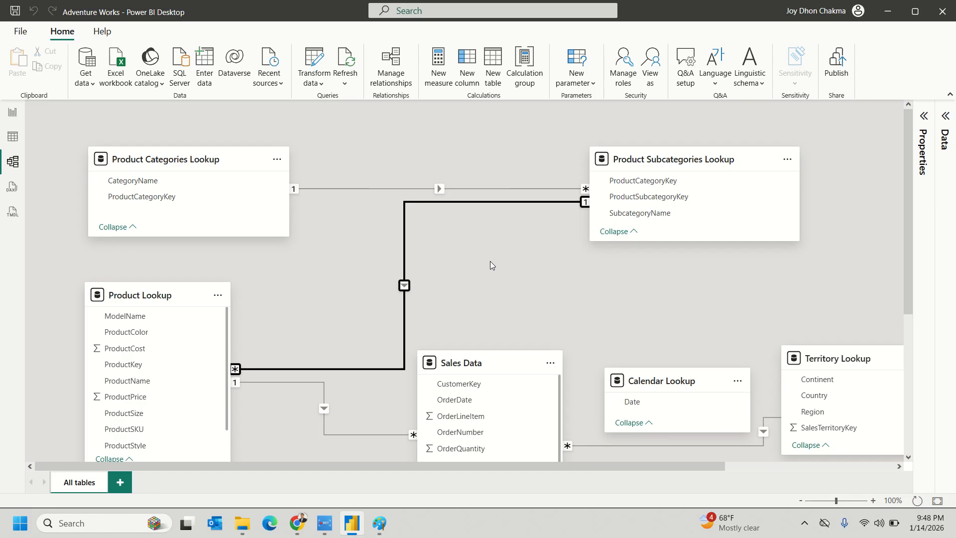
pyautogui.scroll(-1, 491, 262)
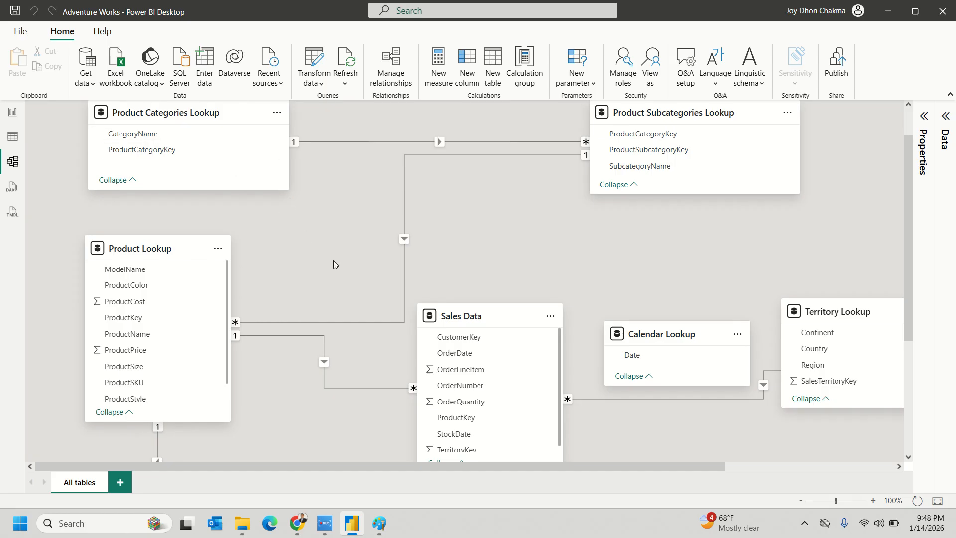
pyautogui.scroll(1, 334, 261)
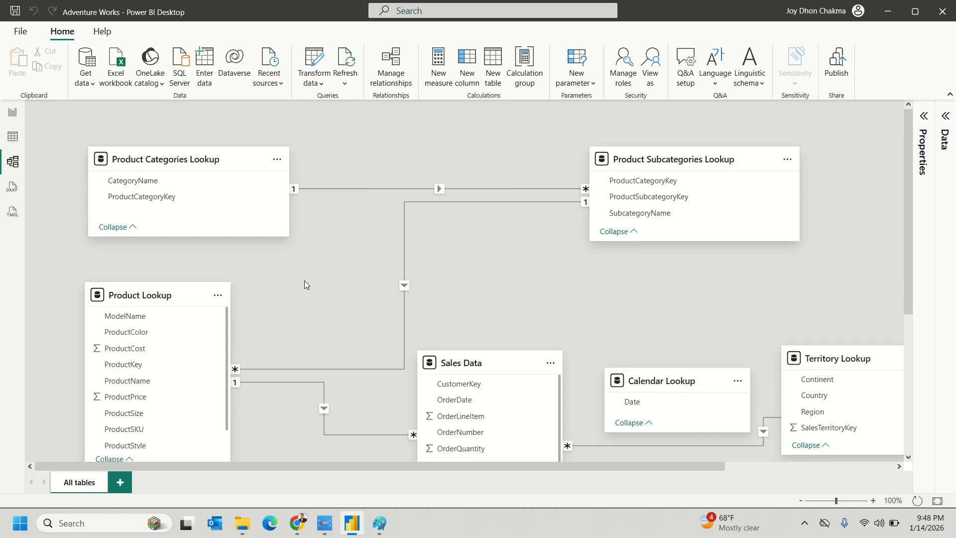
pyautogui.scroll(-1, 305, 282)
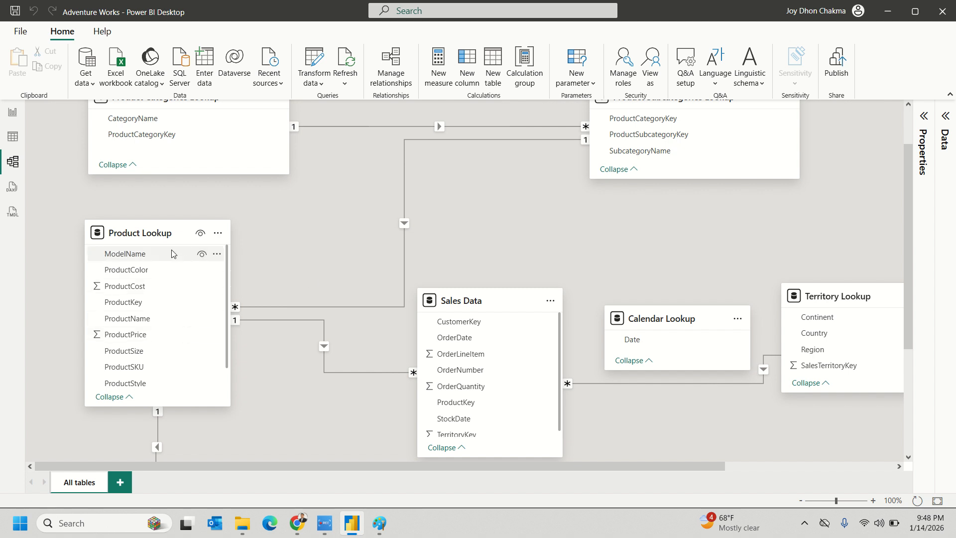
pyautogui.click(203, 256)
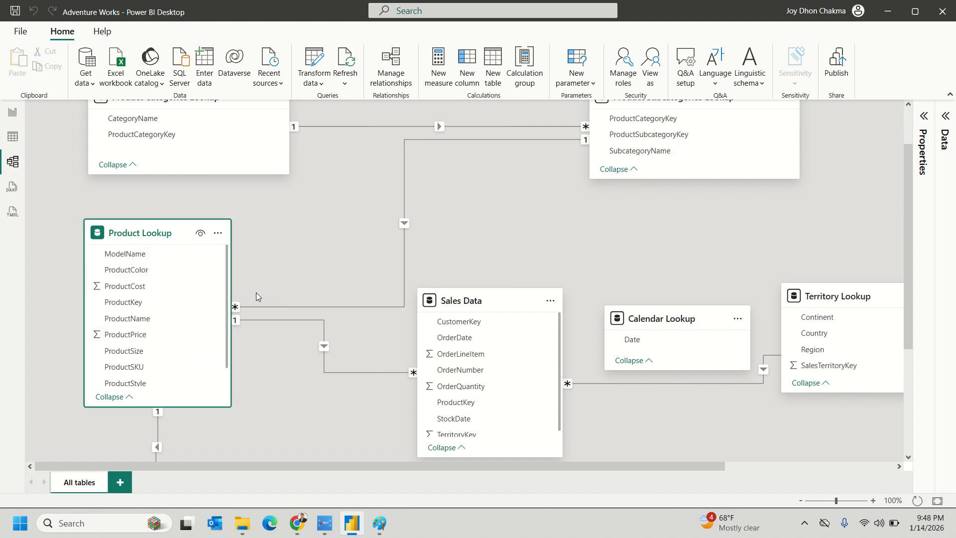
pyautogui.moveTo(178, 407); pyautogui.dragTo(178, 439)
pyautogui.click(305, 274)
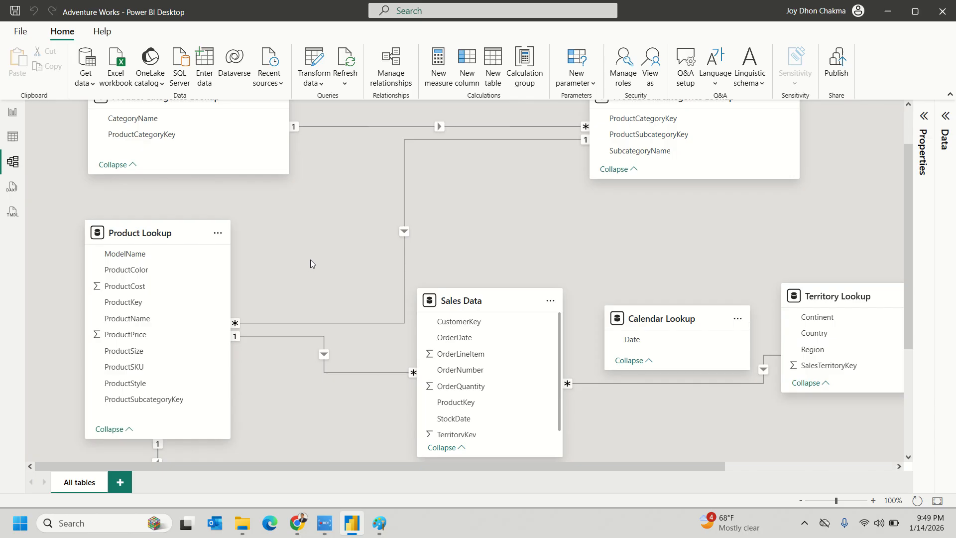
pyautogui.scroll(1, 309, 258)
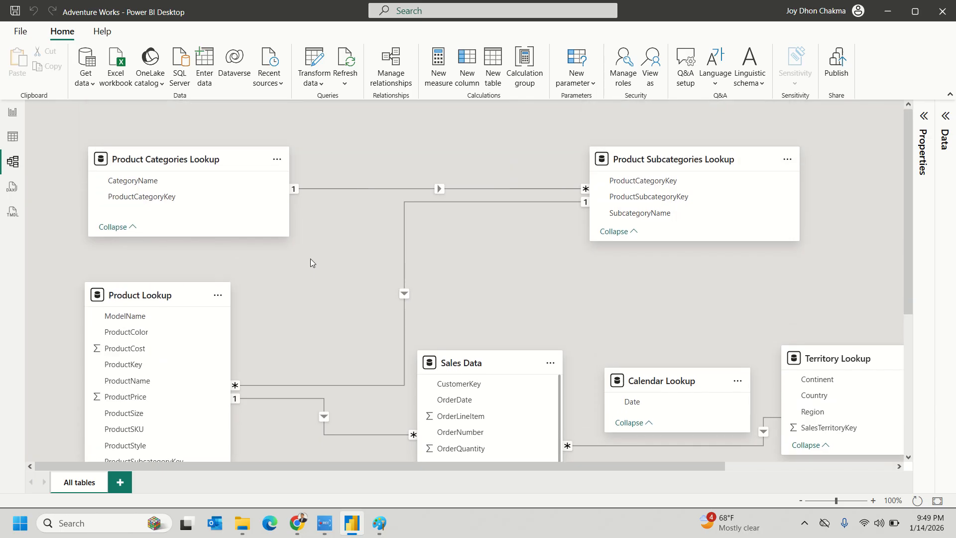
pyautogui.click(404, 249)
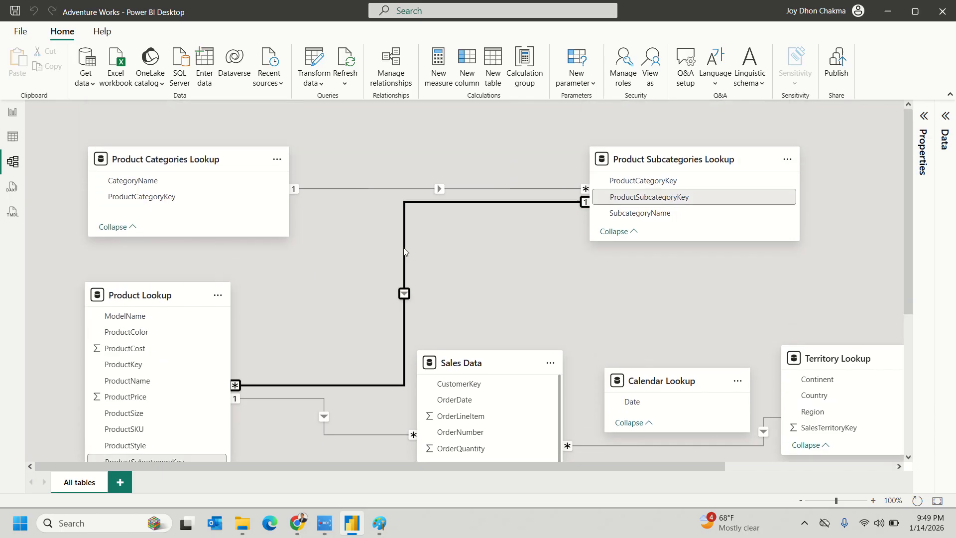
pyautogui.scroll(-1, 264, 367)
pyautogui.moveTo(207, 398); pyautogui.dragTo(581, 159)
pyautogui.moveTo(643, 135); pyautogui.dragTo(644, 134)
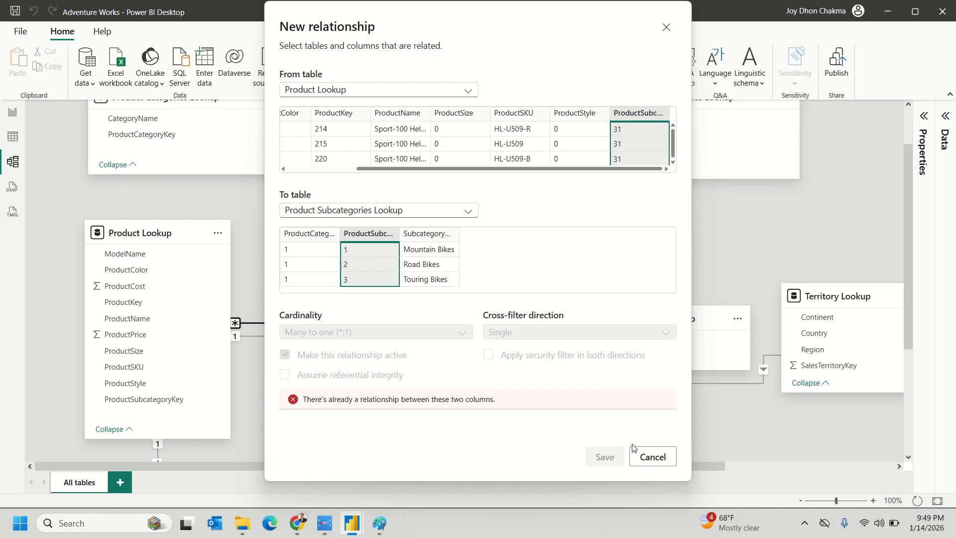
pyautogui.click(642, 456)
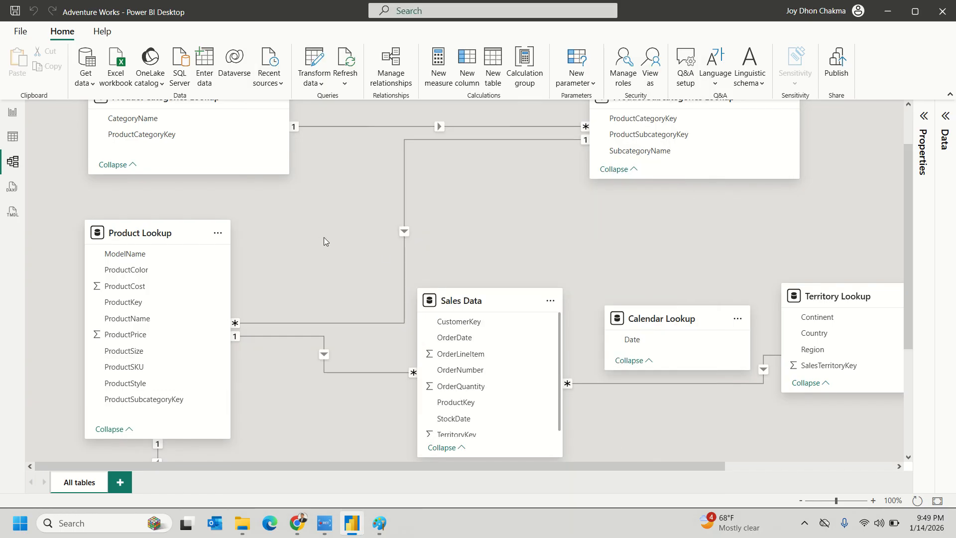
# - Move the Sales Data card lower in the diagram
pyautogui.scroll(-3, 333, 259)
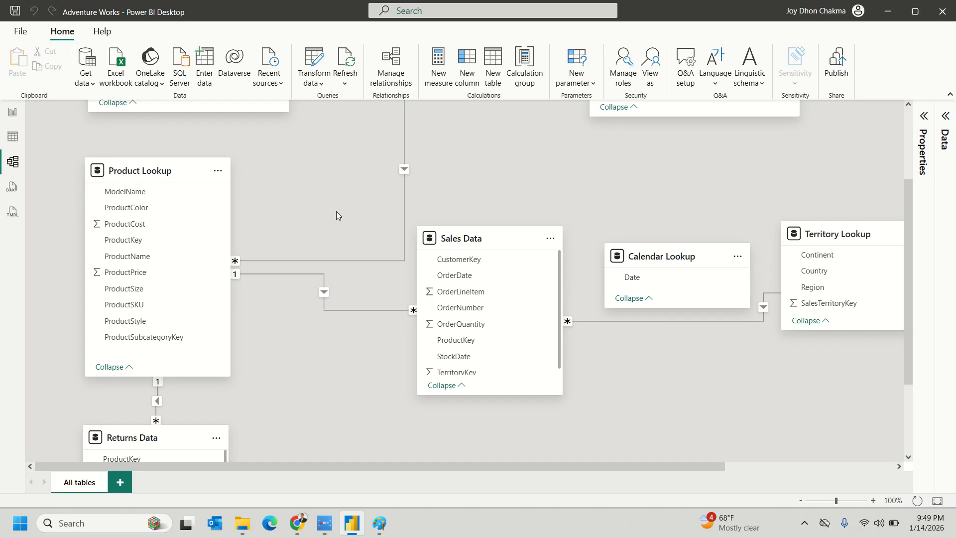
pyautogui.scroll(3, 336, 212)
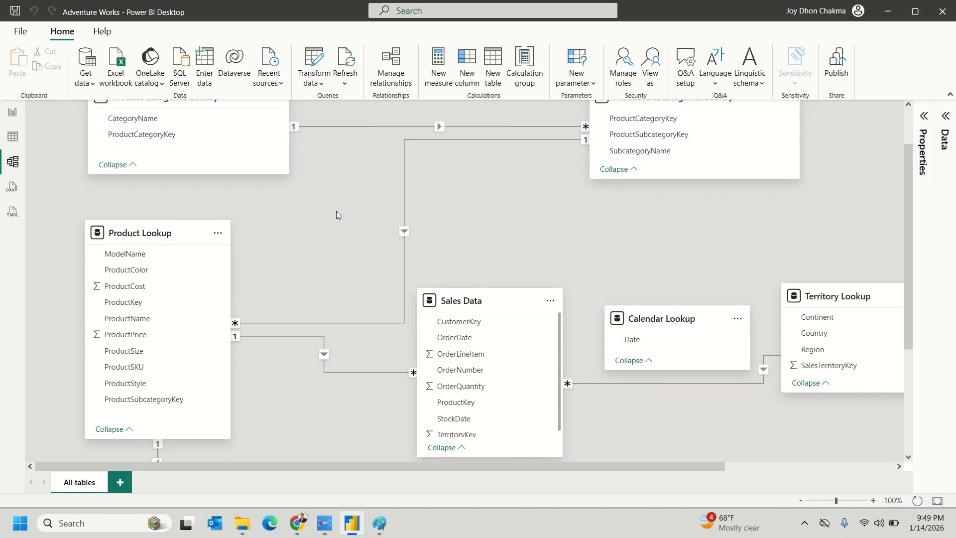
pyautogui.scroll(3, 336, 210)
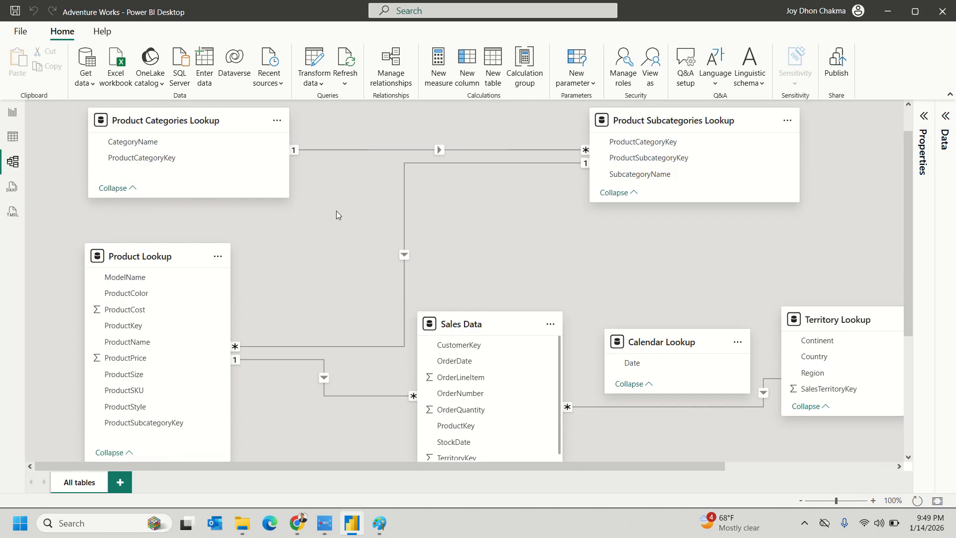
pyautogui.scroll(-9, 336, 210)
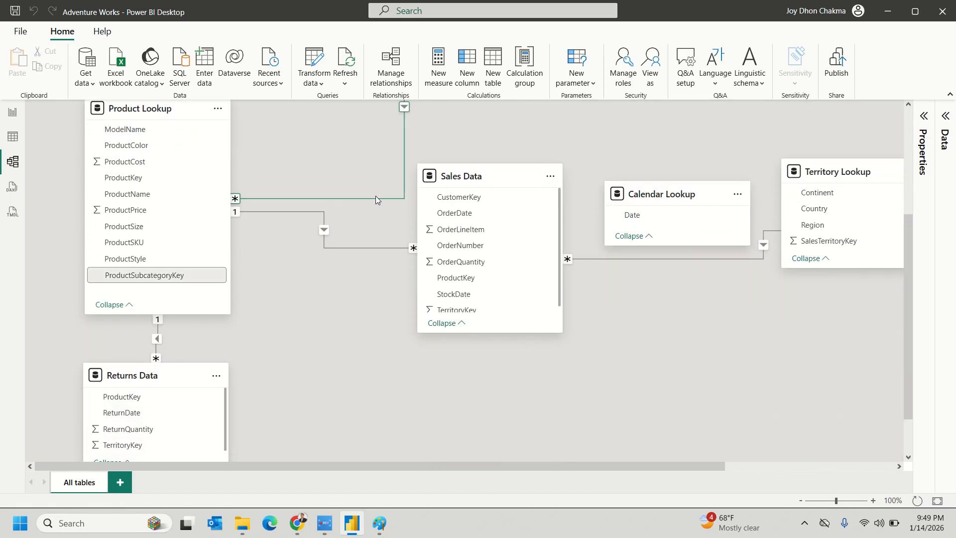
pyautogui.scroll(2, 615, 336)
pyautogui.scroll(-2, 615, 336)
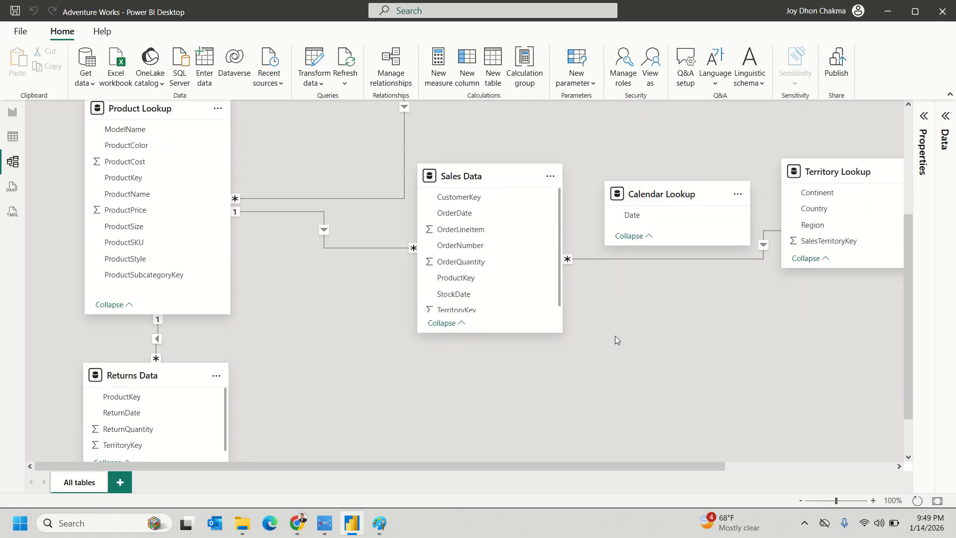
pyautogui.scroll(3, 283, 315)
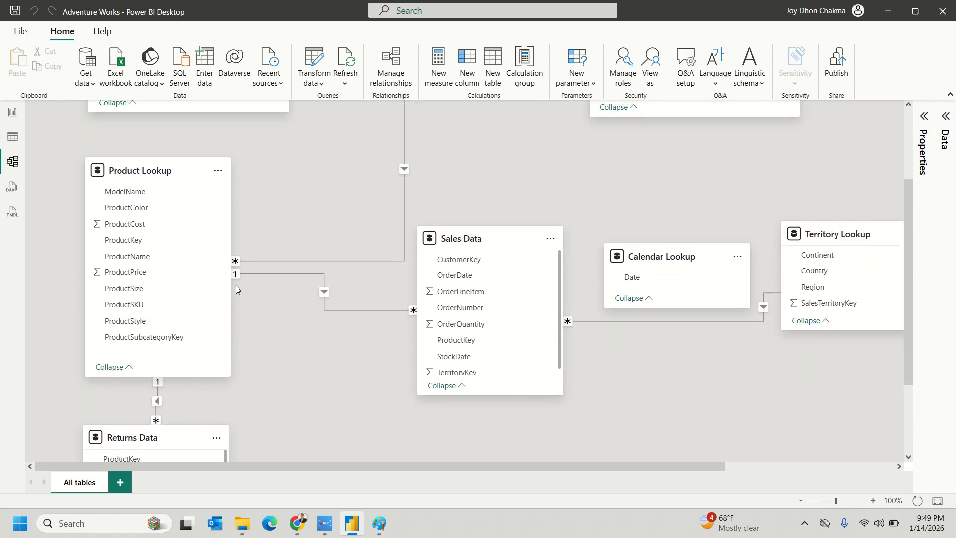
pyautogui.moveTo(450, 236); pyautogui.dragTo(427, 331)
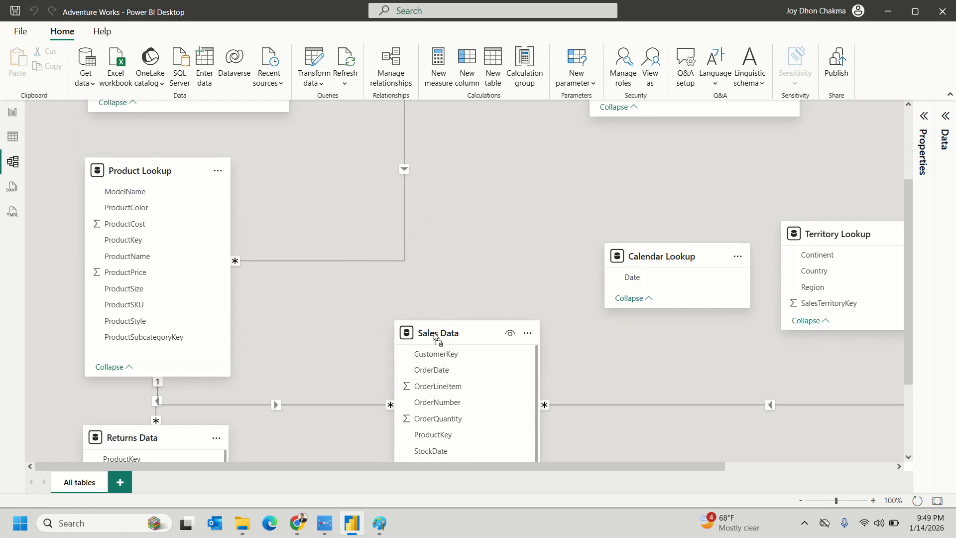
pyautogui.scroll(-3, 443, 284)
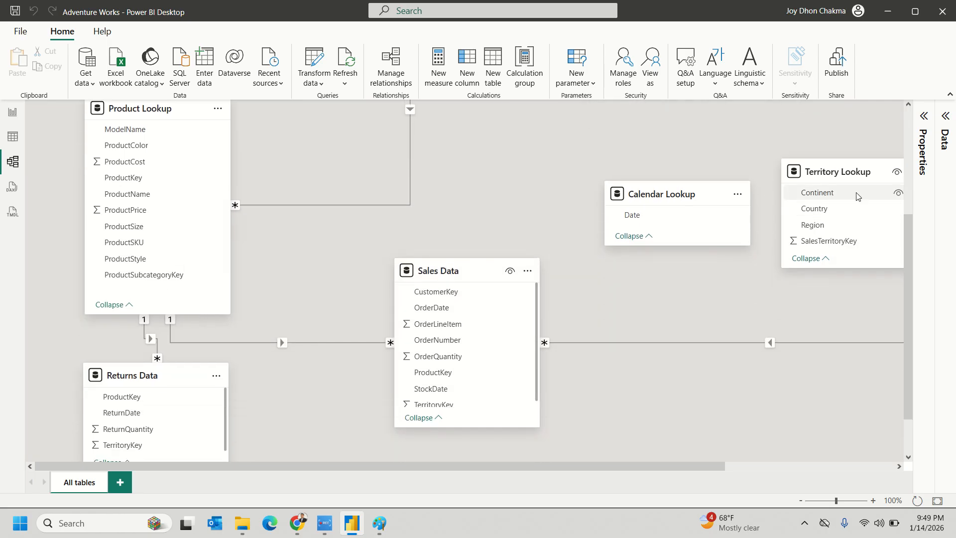
# - Place Territory Lookup above Sales Data and shift Calendar Lookup further right
pyautogui.click(823, 169)
pyautogui.moveTo(823, 169); pyautogui.dragTo(516, 135)
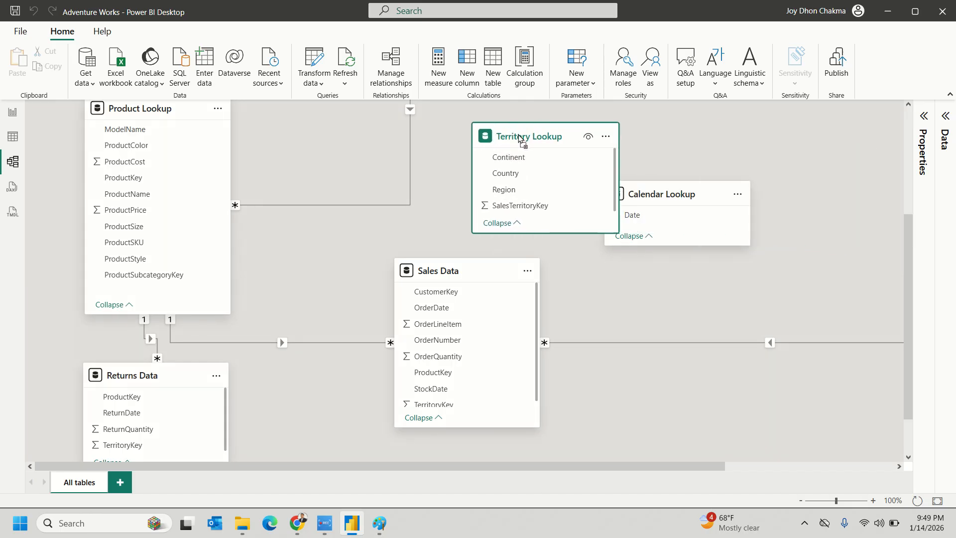
pyautogui.moveTo(667, 191); pyautogui.dragTo(743, 192)
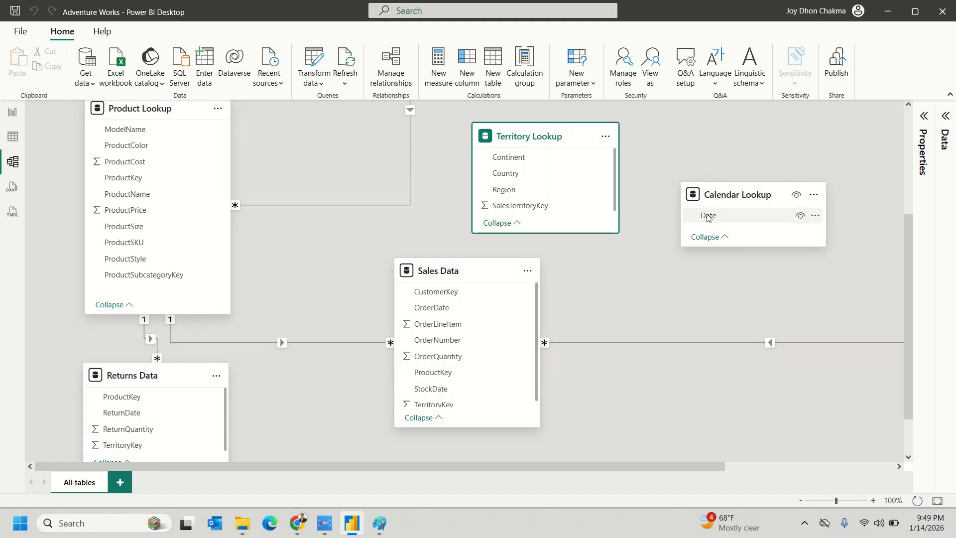
# - Lengthen the Territory Lookup and Sales Data cards so all fields, including TerritoryKey, show
pyautogui.click(639, 283)
pyautogui.moveTo(560, 232); pyautogui.dragTo(559, 245)
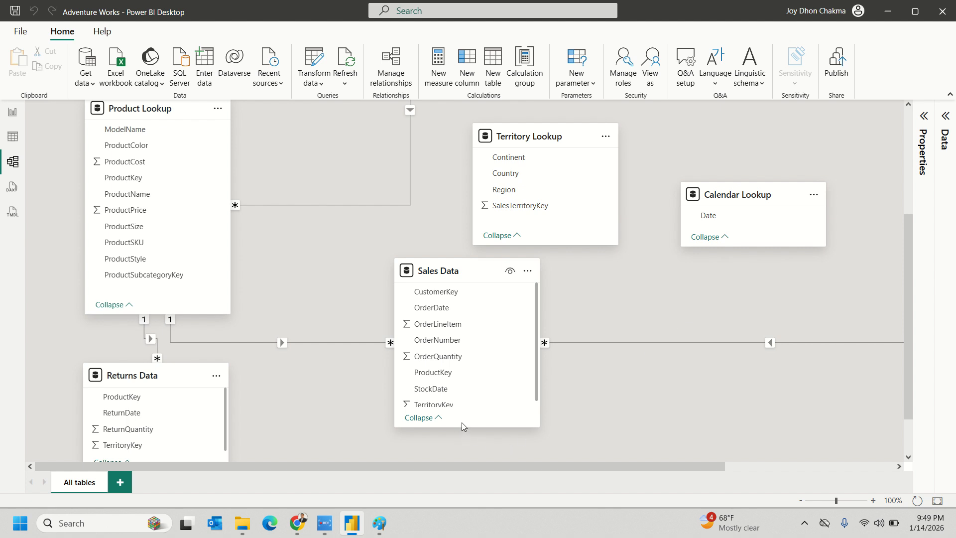
pyautogui.moveTo(463, 426); pyautogui.dragTo(466, 452)
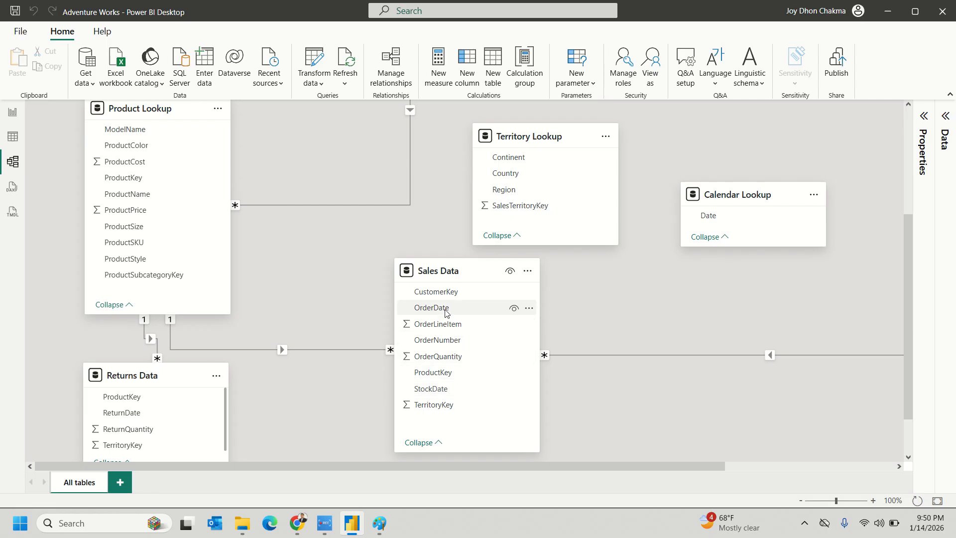
pyautogui.moveTo(432, 278)
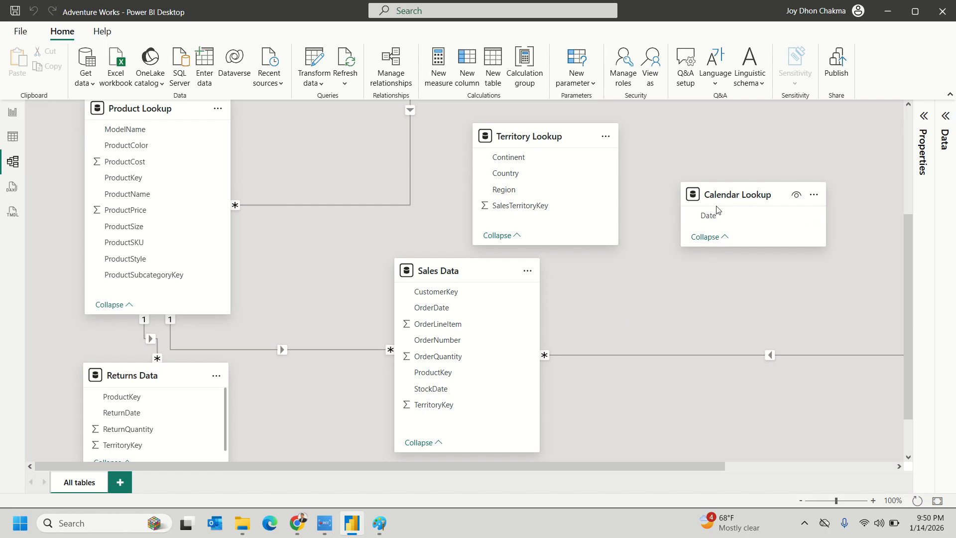
pyautogui.moveTo(724, 193)
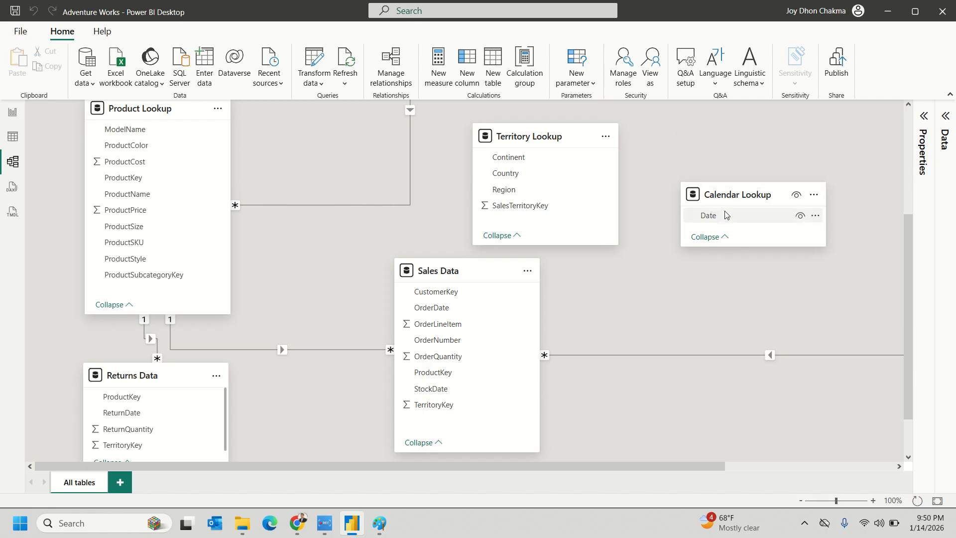
# - Relate Calendar Lookup's Date to Sales Data's OrderDate, one-to-many with single cross-filtering
pyautogui.moveTo(730, 214); pyautogui.dragTo(476, 307)
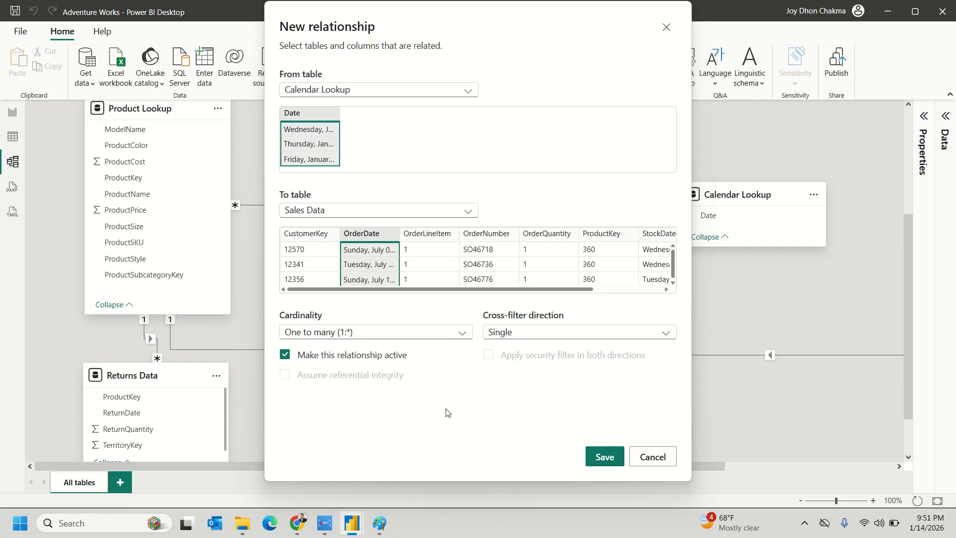
pyautogui.click(424, 334)
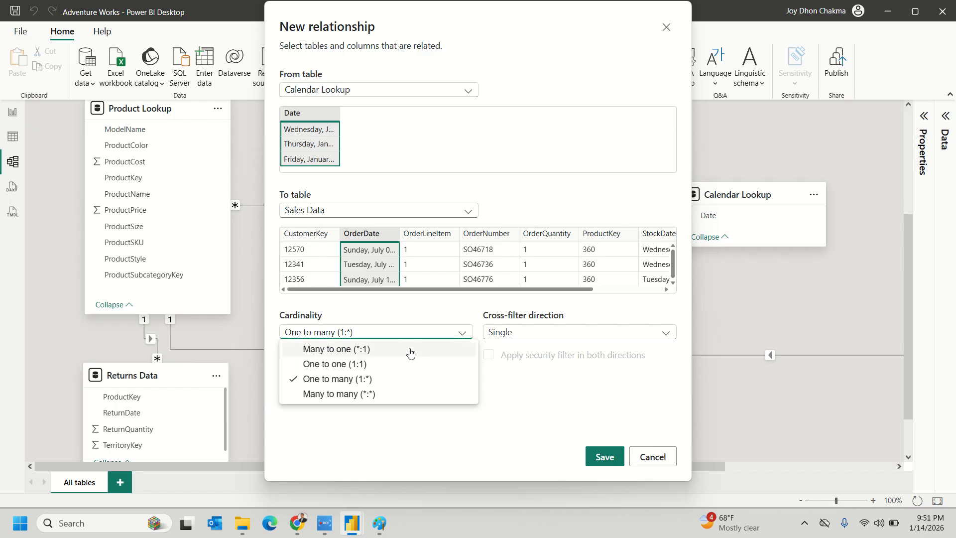
pyautogui.click(558, 338)
pyautogui.click(559, 338)
pyautogui.click(503, 346)
pyautogui.click(604, 456)
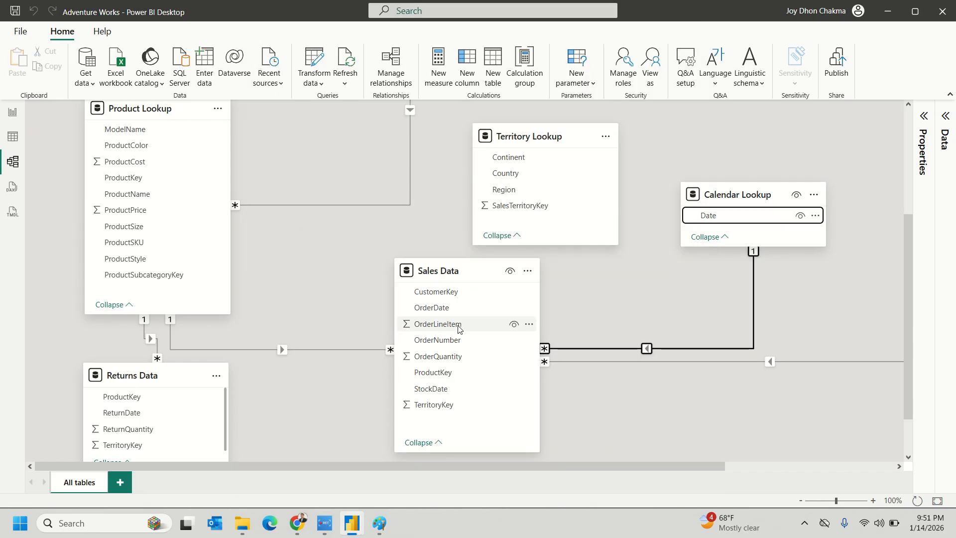
pyautogui.click(794, 345)
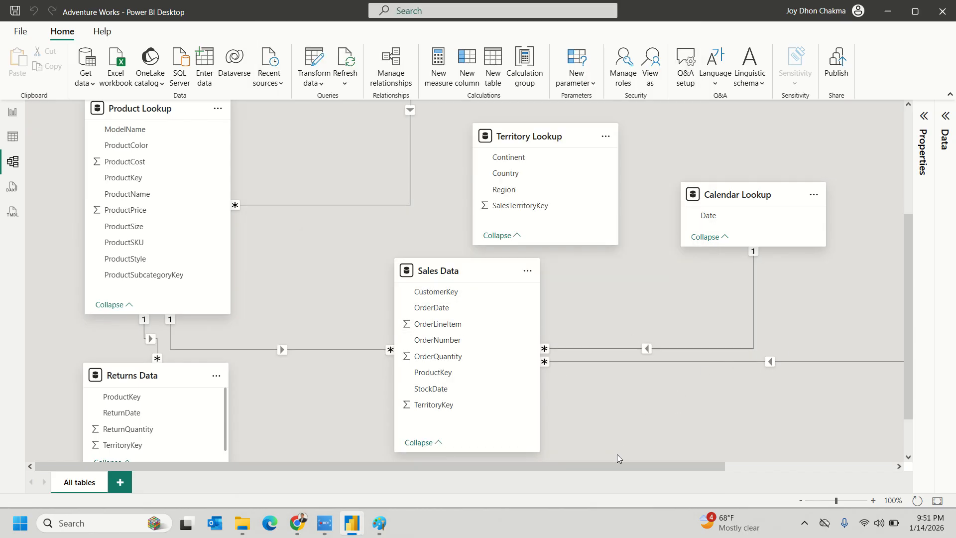
# - Relate Sales Data's TerritoryKey many-to-one to Territory Lookup's SalesTerritoryKey and save
pyautogui.scroll(1, 617, 450)
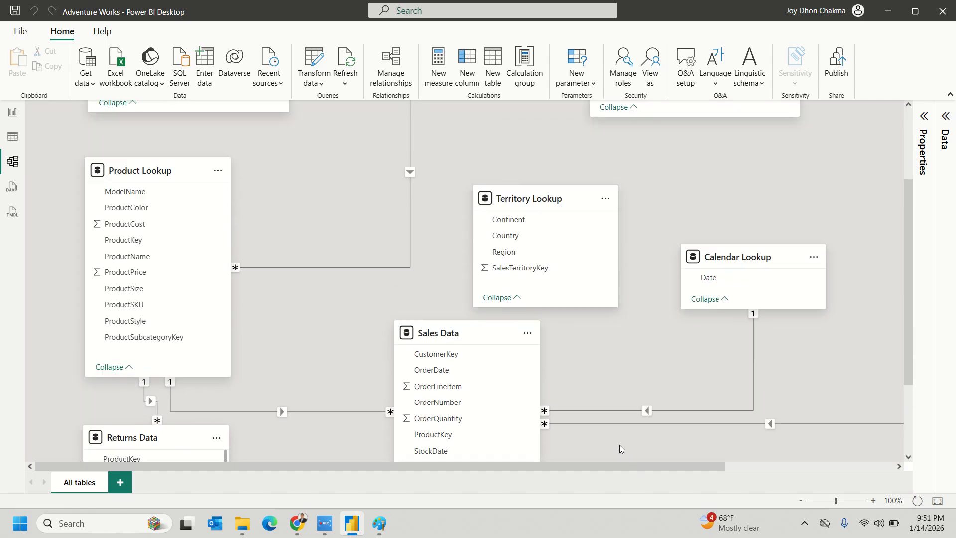
pyautogui.moveTo(527, 223)
pyautogui.scroll(-1, 607, 344)
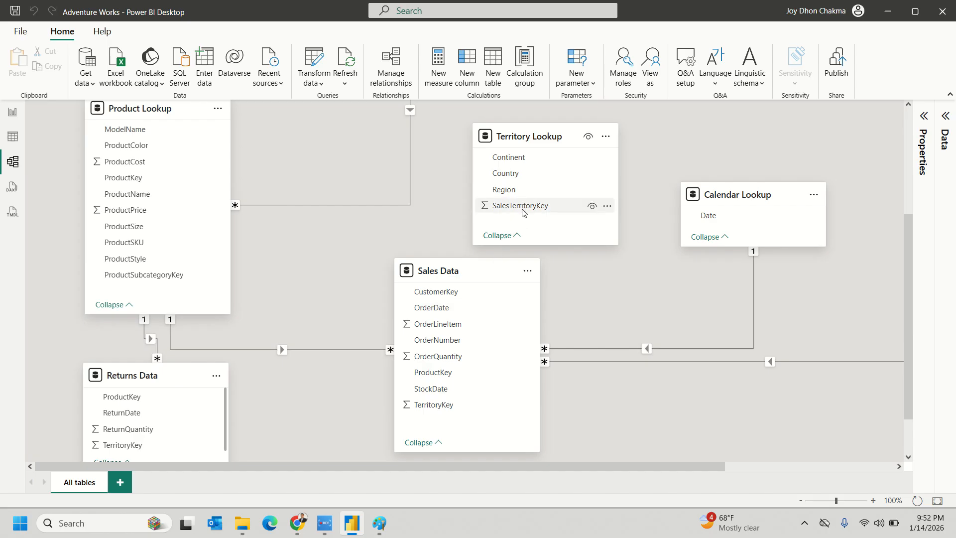
pyautogui.moveTo(469, 406); pyautogui.dragTo(530, 206)
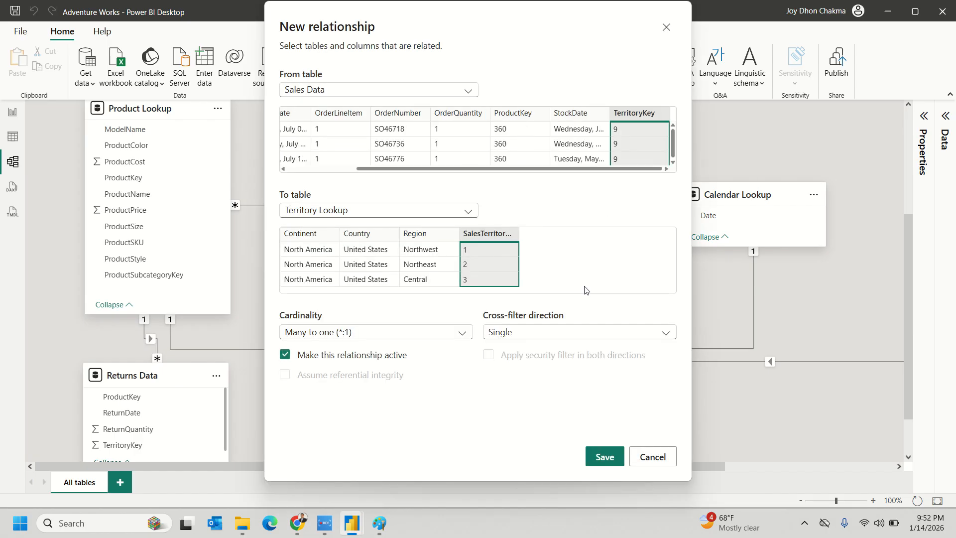
pyautogui.click(604, 456)
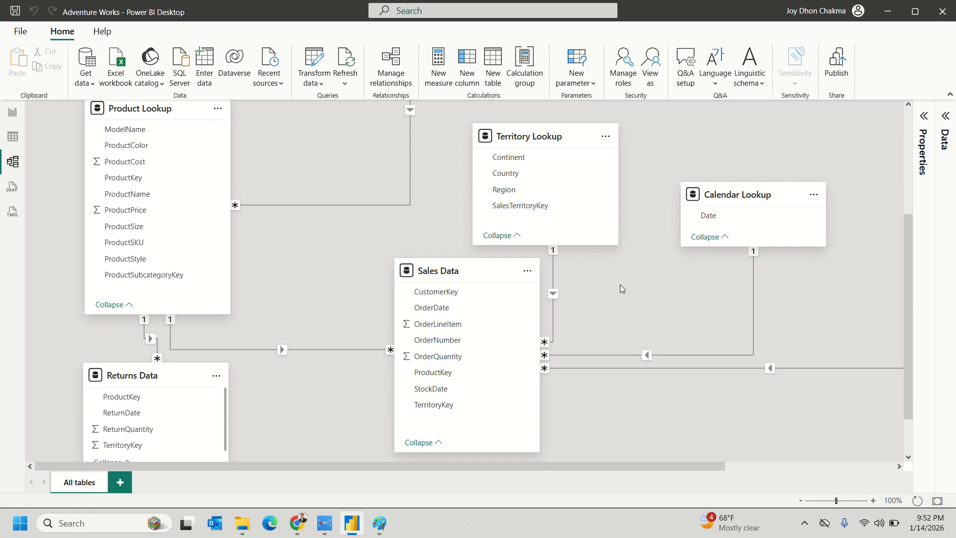
pyautogui.scroll(3, 630, 293)
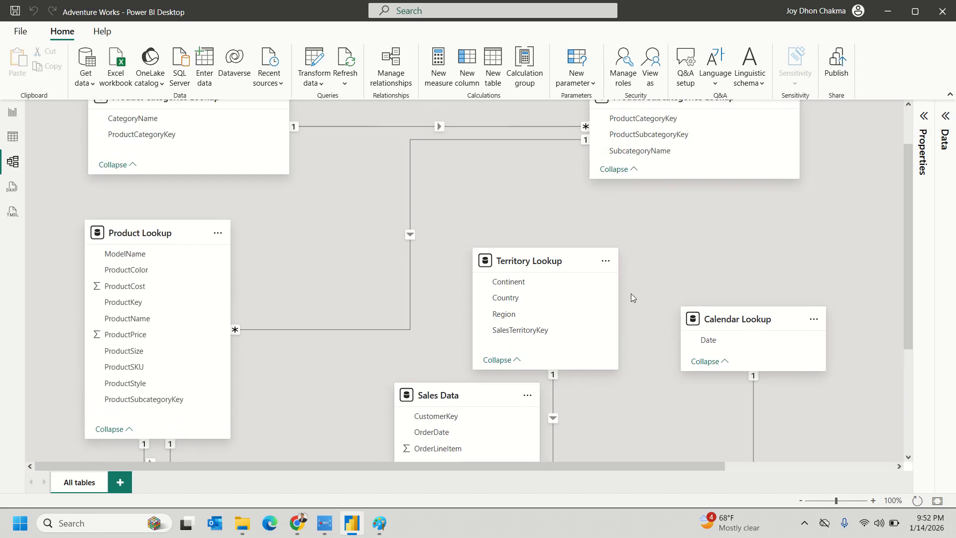
# - Move the Customer Lookup card down beside Sales Data
pyautogui.moveTo(655, 465); pyautogui.dragTo(860, 479)
pyautogui.scroll(-4, 697, 358)
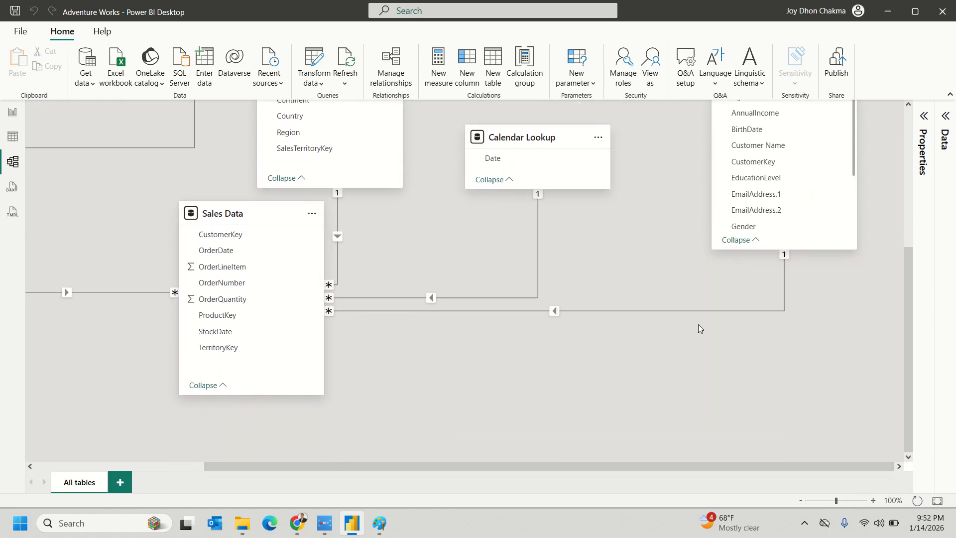
pyautogui.scroll(2, 697, 324)
pyautogui.moveTo(757, 137); pyautogui.dragTo(687, 417)
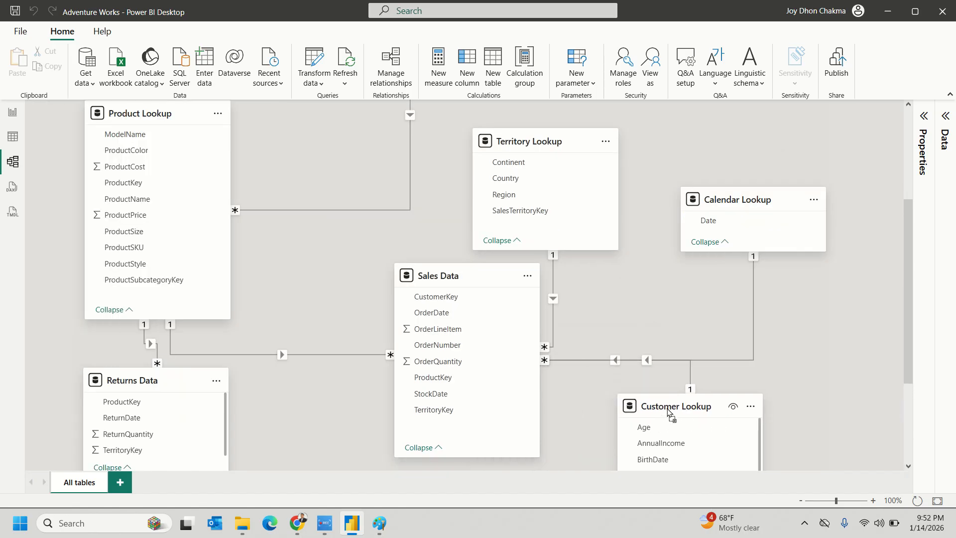
# - Shift Sales Data left, raise Territory and Calendar Lookup, and move Customer Lookup up-right
pyautogui.scroll(-3, 806, 393)
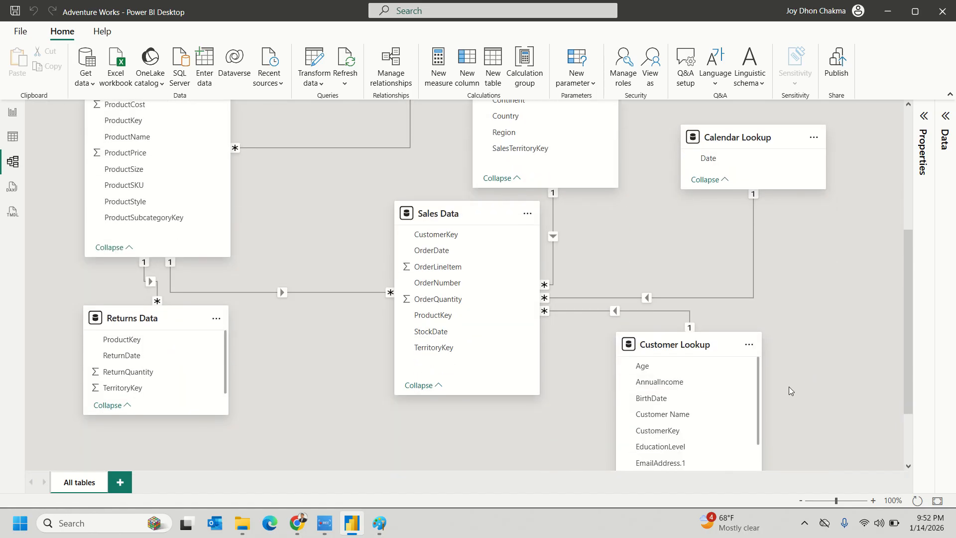
pyautogui.scroll(3, 789, 387)
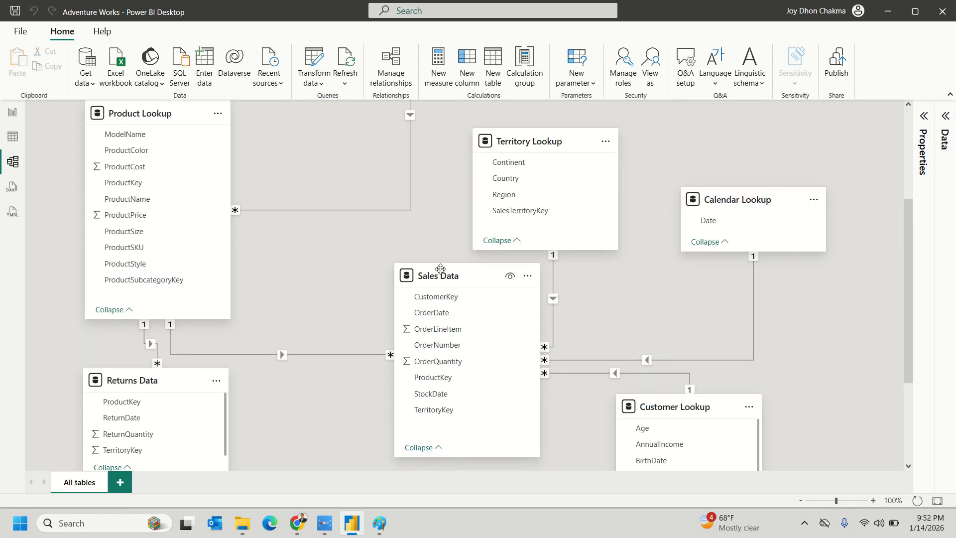
pyautogui.moveTo(439, 277); pyautogui.dragTo(352, 278)
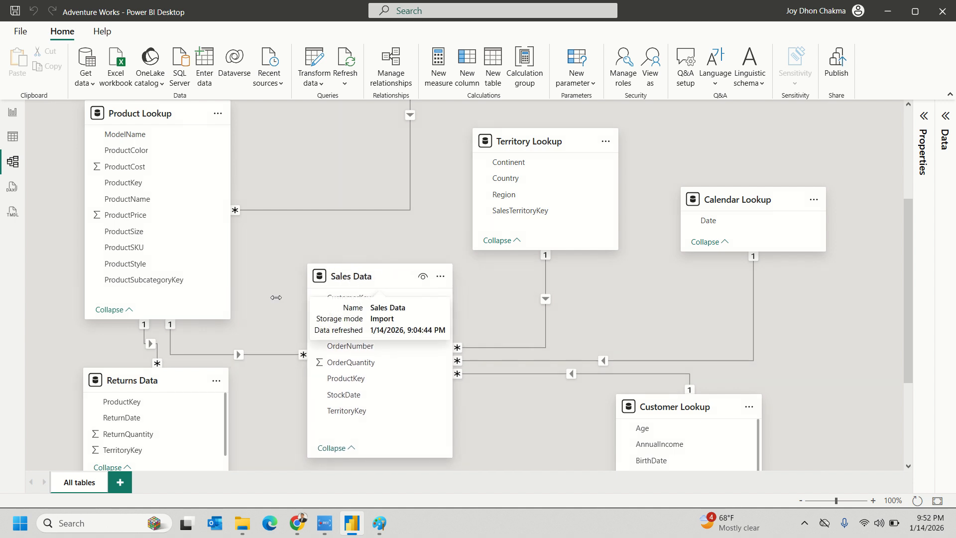
pyautogui.moveTo(147, 382); pyautogui.dragTo(147, 383)
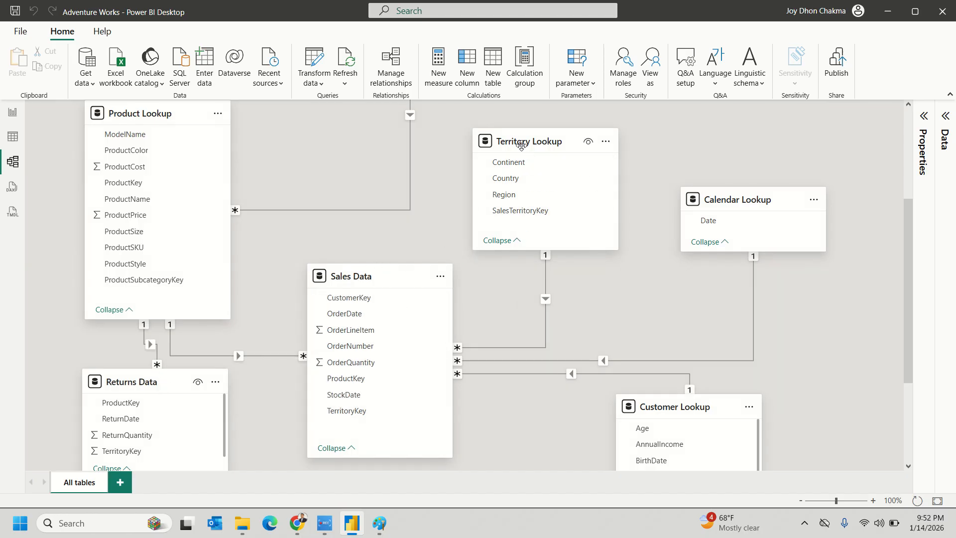
pyautogui.moveTo(521, 146); pyautogui.dragTo(495, 121)
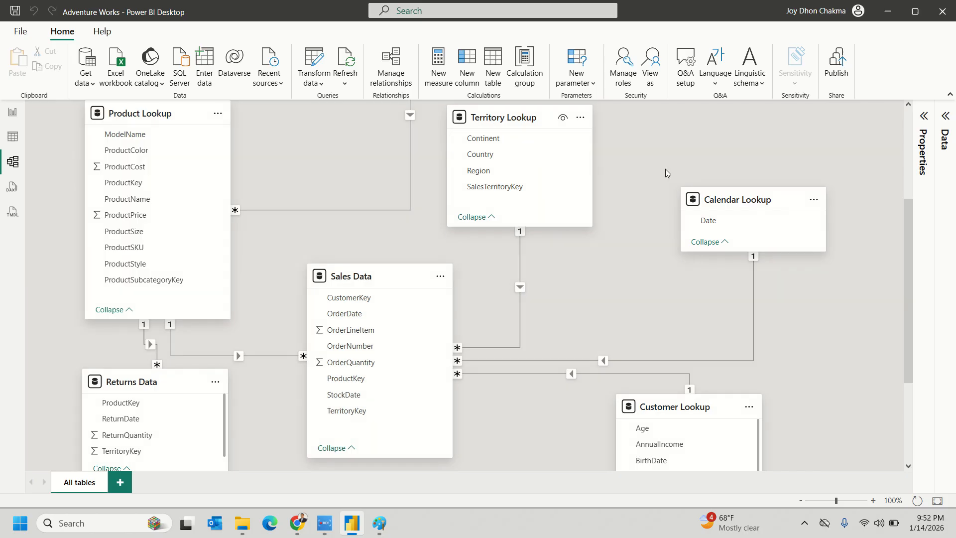
pyautogui.moveTo(724, 193); pyautogui.dragTo(659, 141)
pyautogui.moveTo(685, 407); pyautogui.dragTo(786, 264)
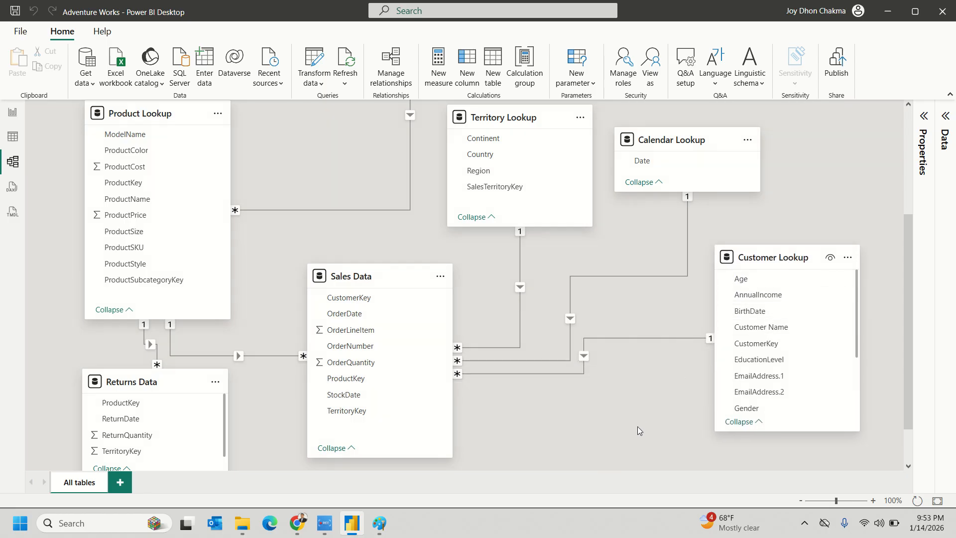
pyautogui.scroll(1, 637, 420)
pyautogui.scroll(-1, 640, 416)
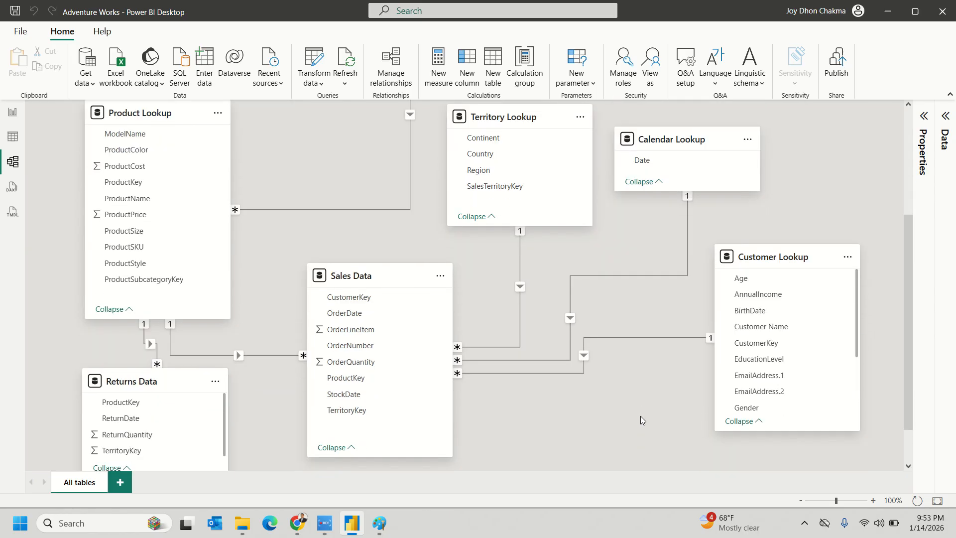
pyautogui.scroll(1, 640, 417)
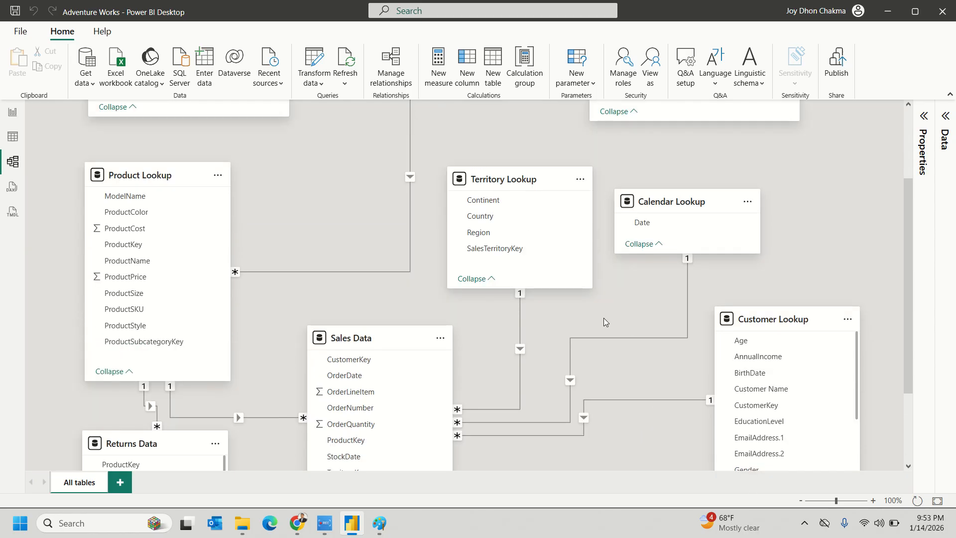
pyautogui.scroll(-1, 631, 393)
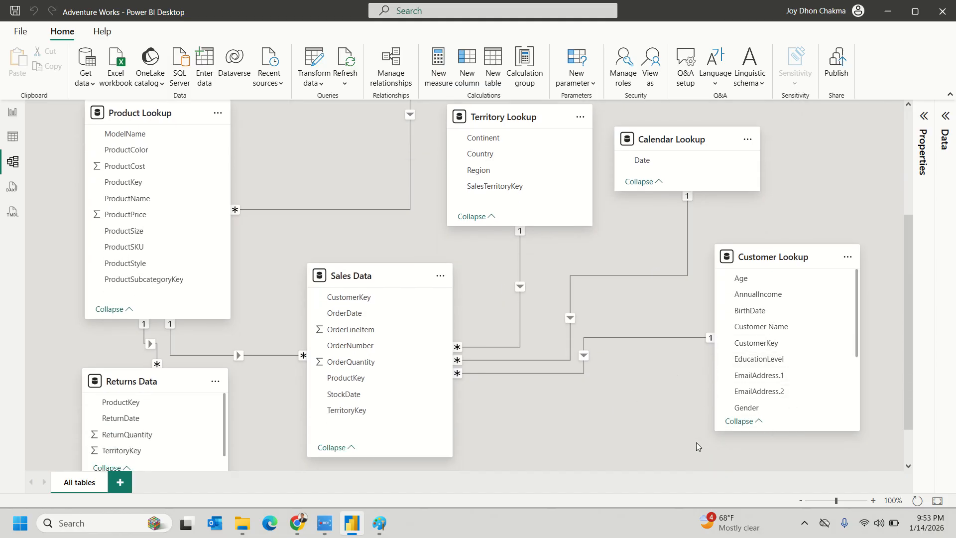
pyautogui.scroll(1, 691, 433)
pyautogui.scroll(-1, 704, 376)
pyautogui.scroll(3, 626, 399)
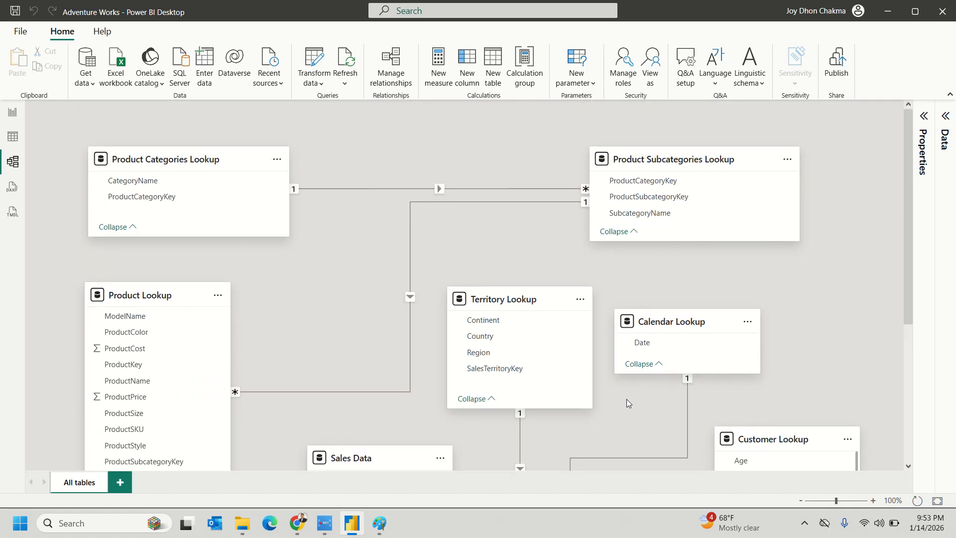
pyautogui.scroll(-3, 626, 399)
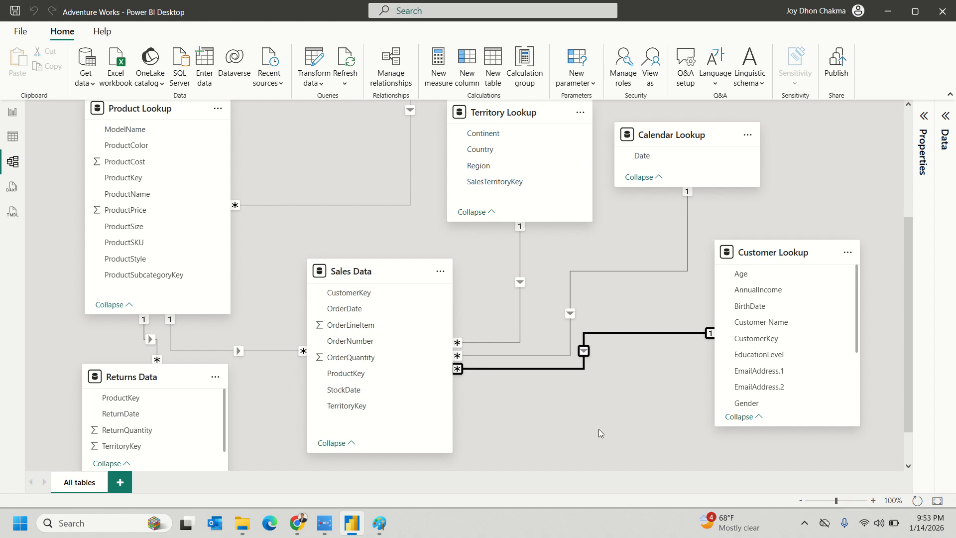
pyautogui.scroll(3, 599, 428)
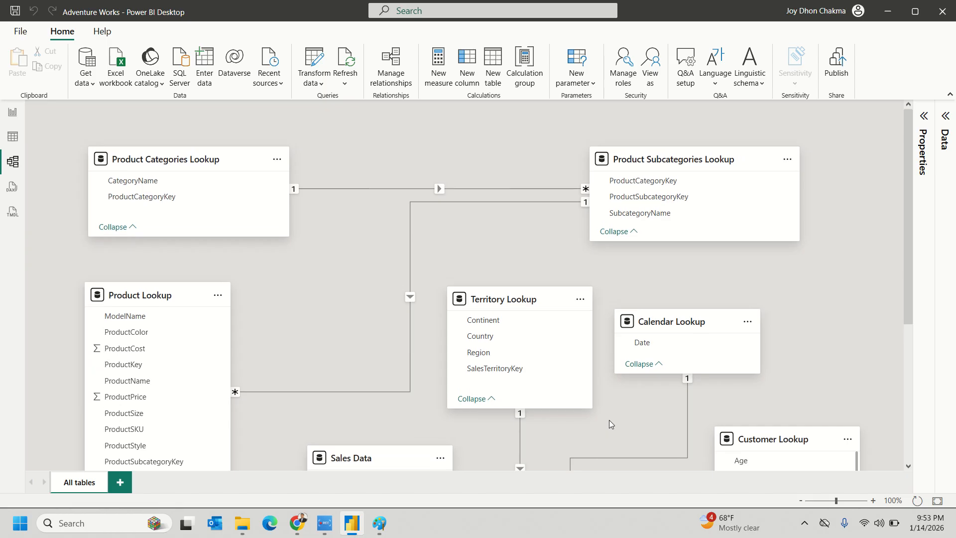
pyautogui.click(390, 190)
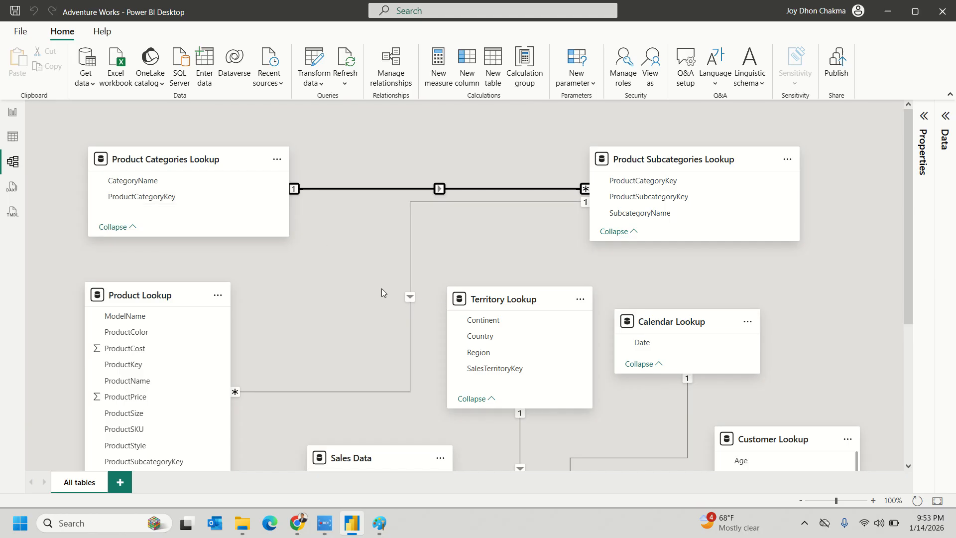
pyautogui.scroll(-3, 381, 289)
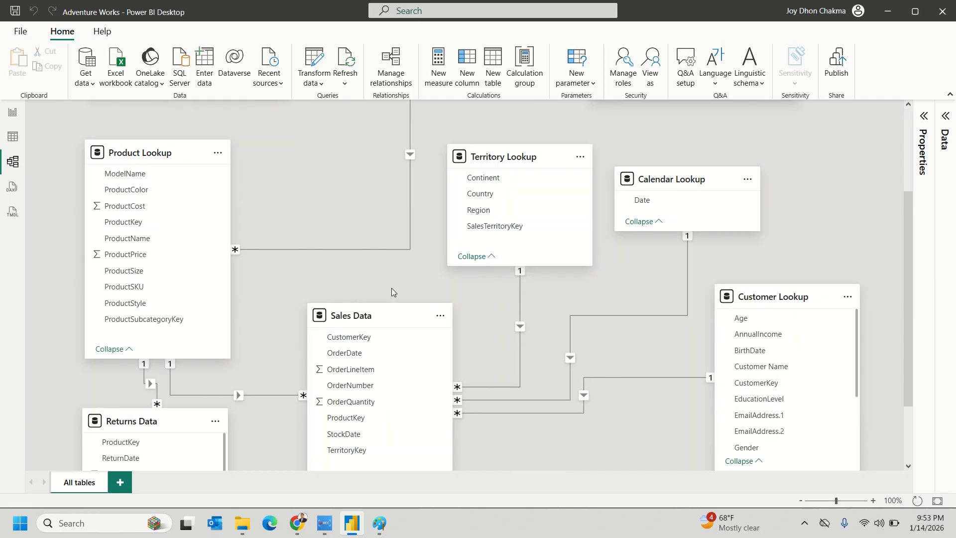
pyautogui.scroll(3, 417, 298)
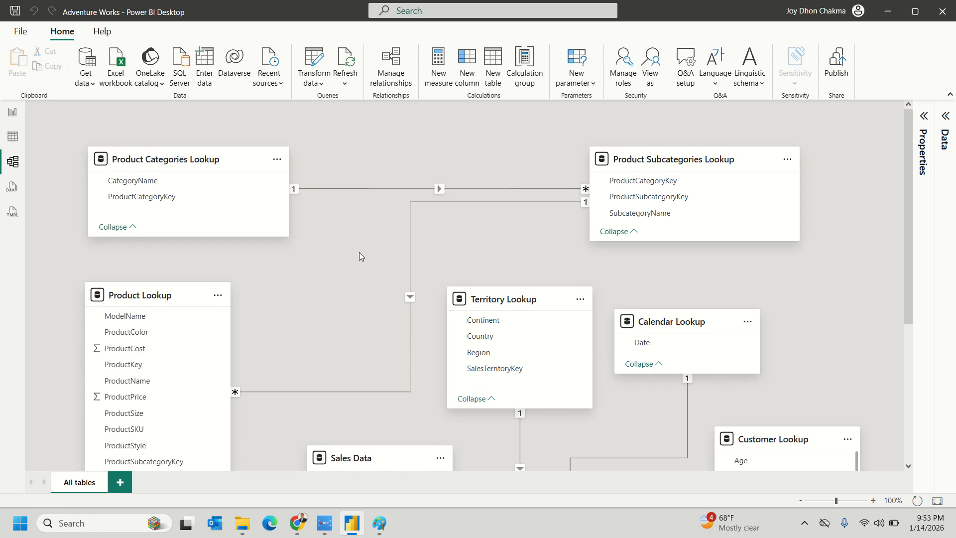
# - Hide ProductCategoryKey in Product Subcategories Lookup from report view
pyautogui.click(371, 188)
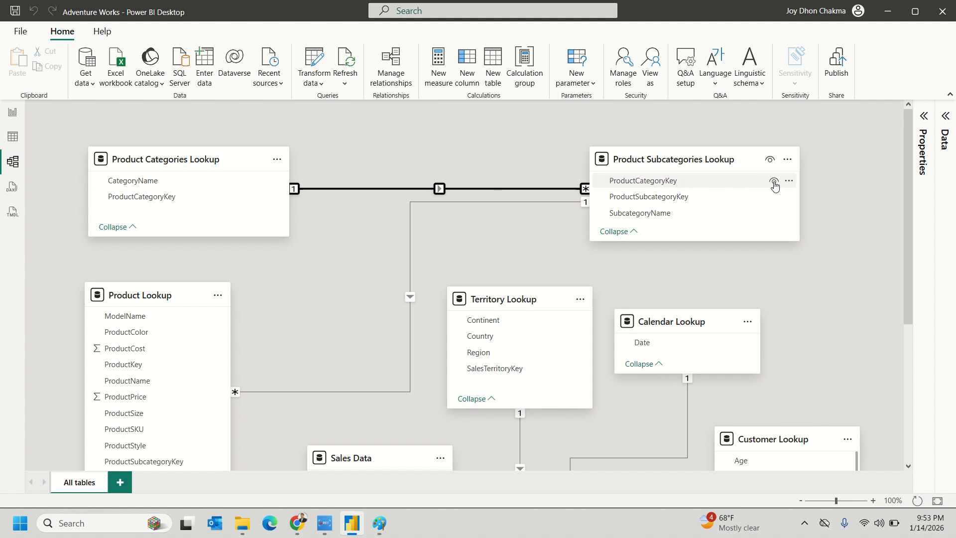
pyautogui.click(775, 184)
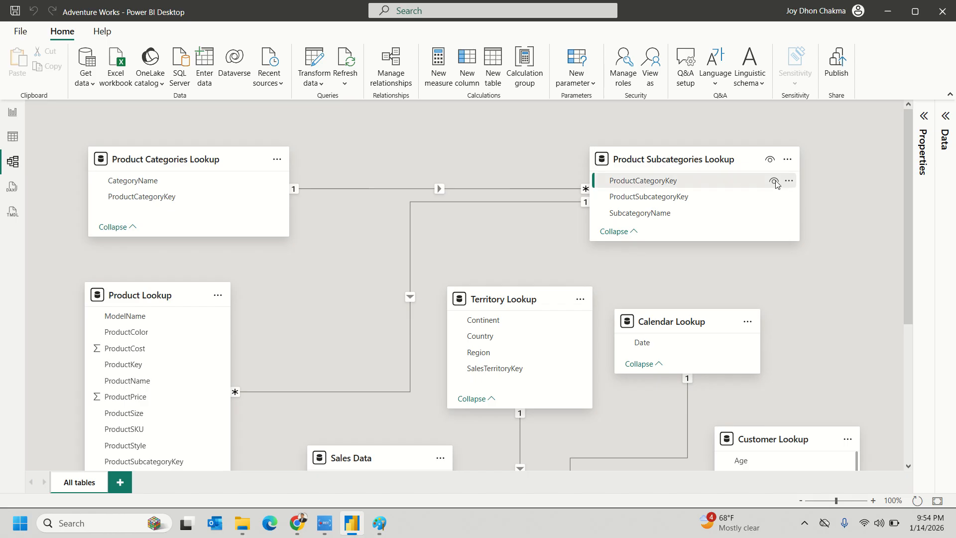
pyautogui.click(774, 182)
# - Enlarge the Product Lookup card and hide its ProductSubcategoryKey field
pyautogui.click(473, 202)
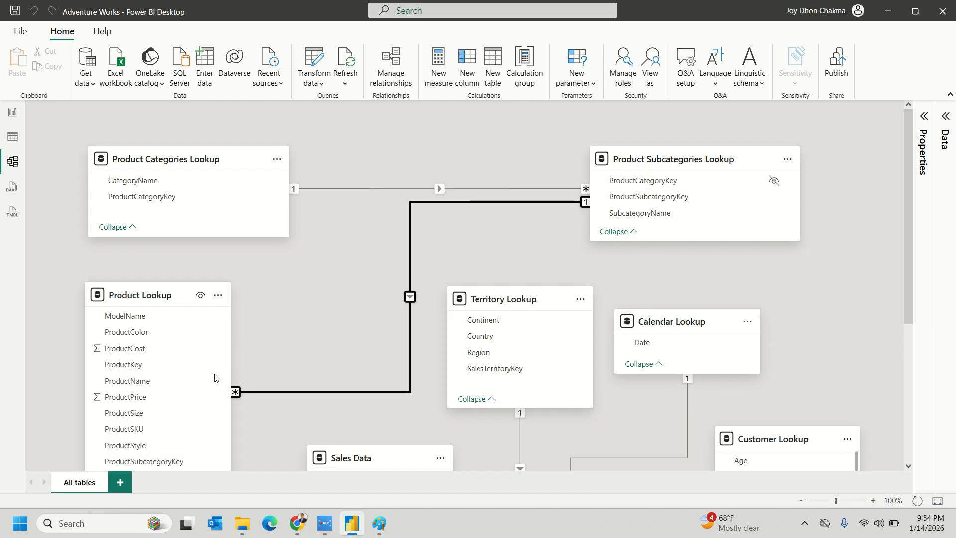
pyautogui.scroll(-2, 254, 376)
pyautogui.scroll(2, 253, 372)
pyautogui.scroll(-2, 210, 366)
pyautogui.scroll(-2, 204, 331)
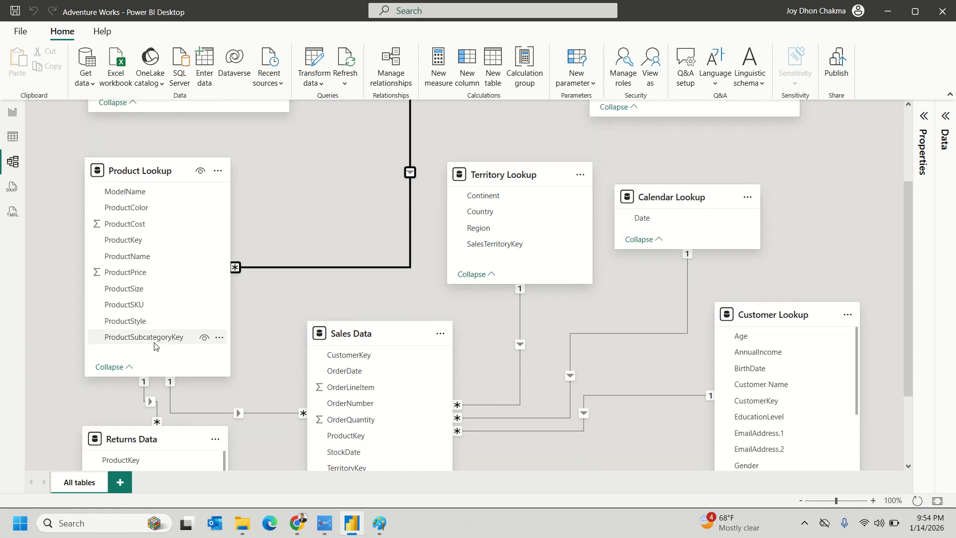
pyautogui.moveTo(127, 377)
pyautogui.mouseDown()
pyautogui.moveTo(127, 408)
pyautogui.moveTo(128, 384)
pyautogui.mouseUp()
pyautogui.click(205, 339)
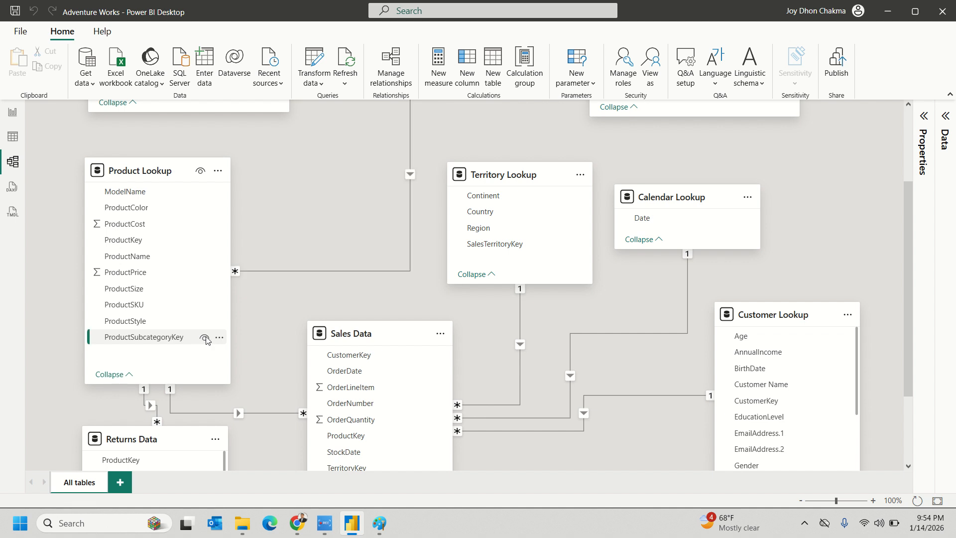
pyautogui.scroll(-1, 276, 305)
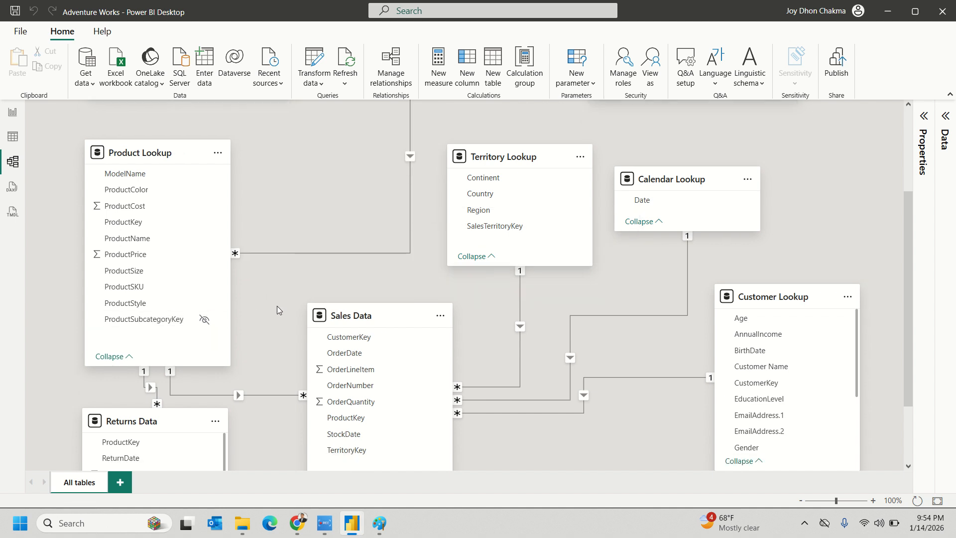
pyautogui.scroll(5, 316, 178)
pyautogui.scroll(-8, 317, 183)
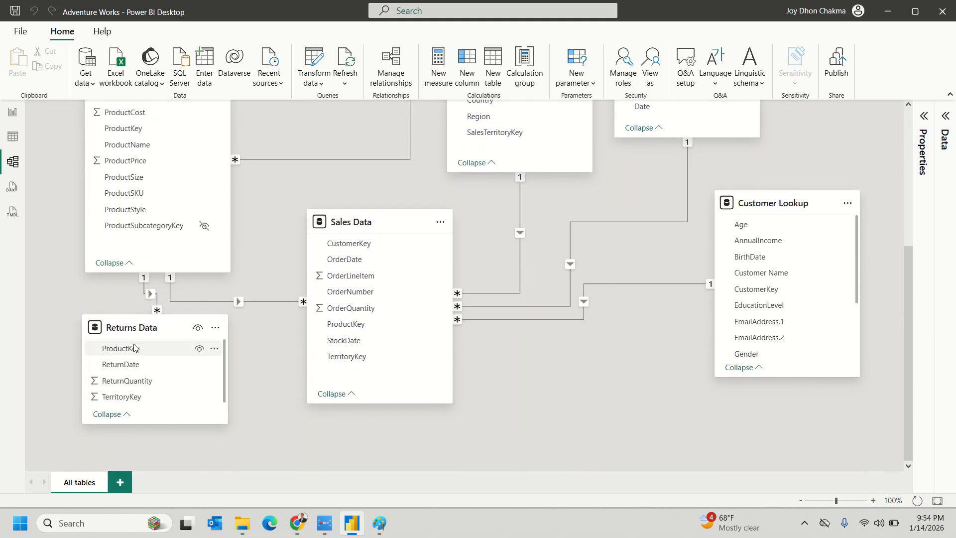
# - Link Calendar Lookup's Date to Returns Data's ReturnDate as a one-to-many relationship
pyautogui.click(150, 297)
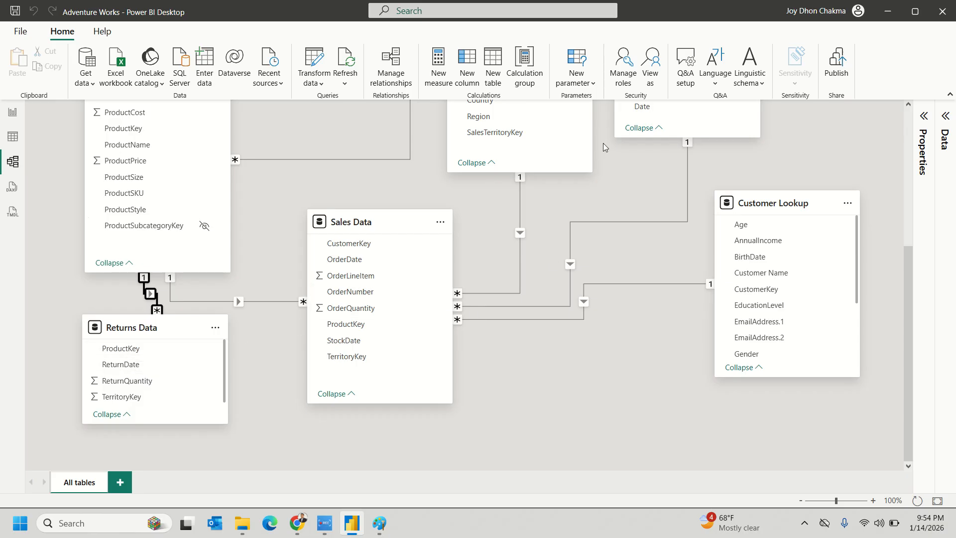
pyautogui.moveTo(647, 106); pyautogui.dragTo(131, 368)
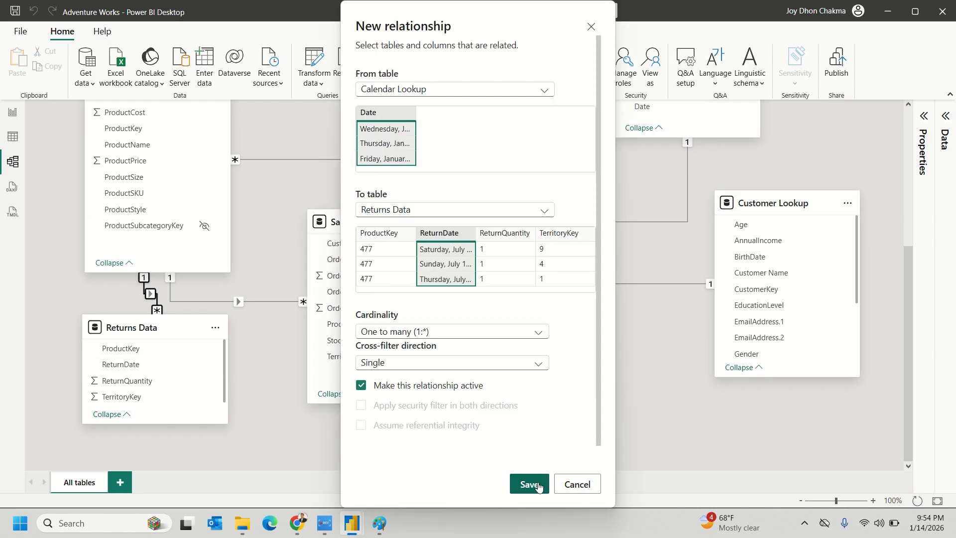
pyautogui.click(538, 485)
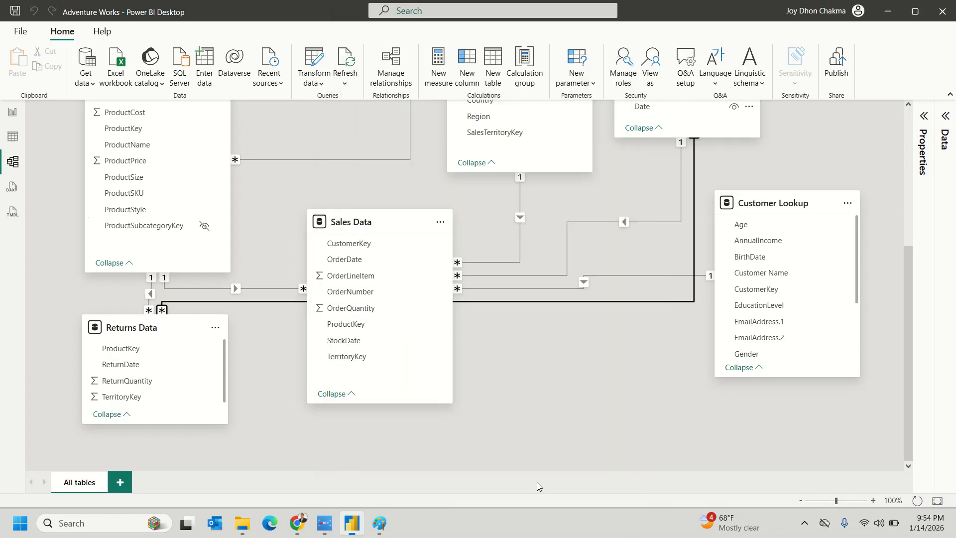
# - Hide ProductKey in Sales Data, then select the Calendar Lookup–Returns Data relationship
pyautogui.scroll(1, 474, 374)
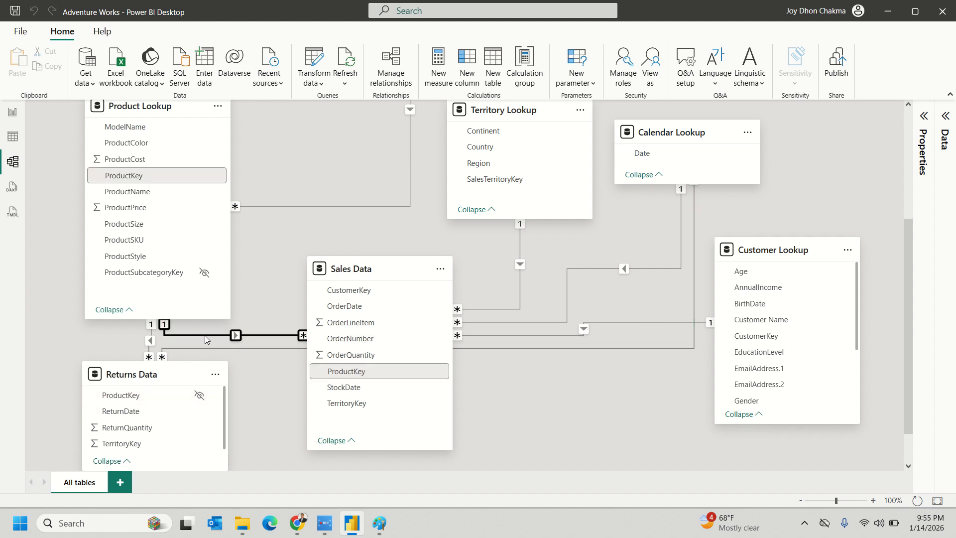
pyautogui.click(425, 376)
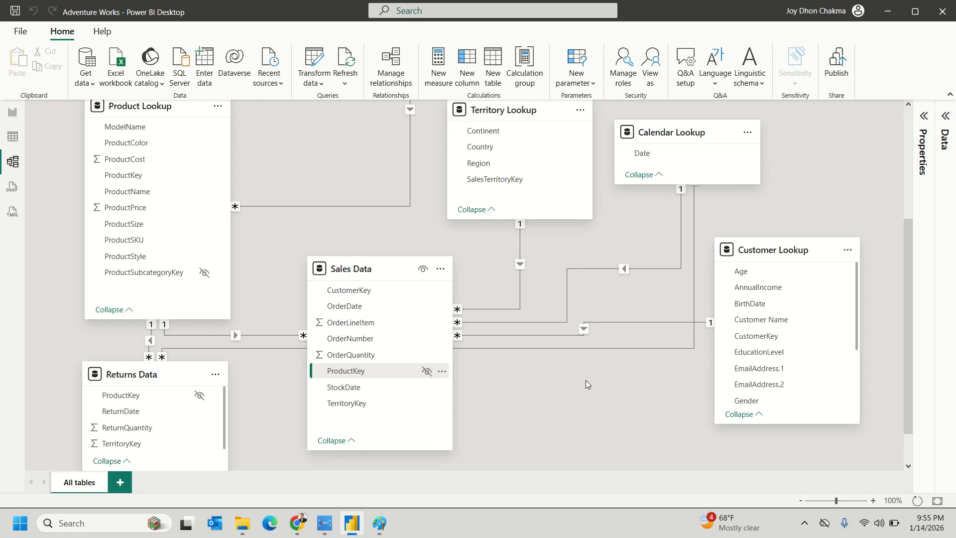
pyautogui.click(613, 348)
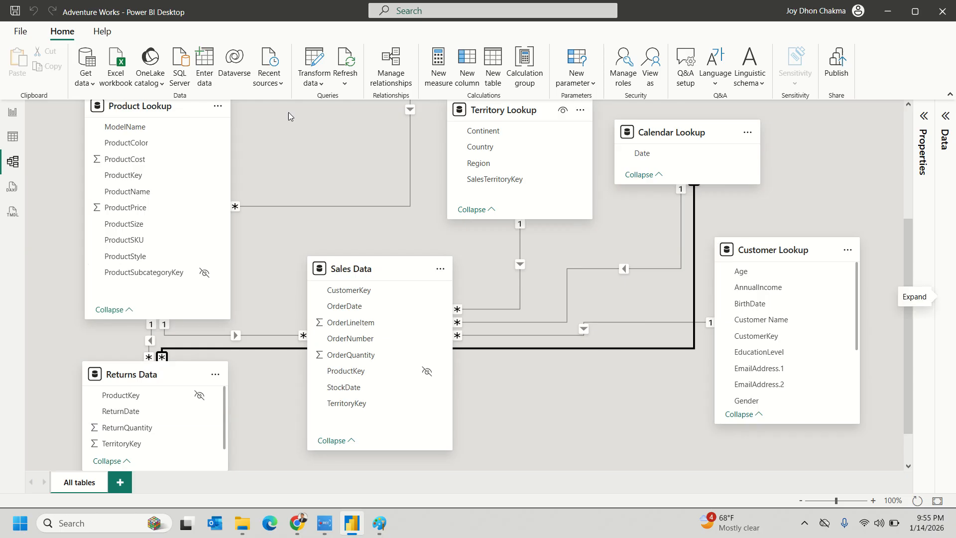
pyautogui.click(11, 113)
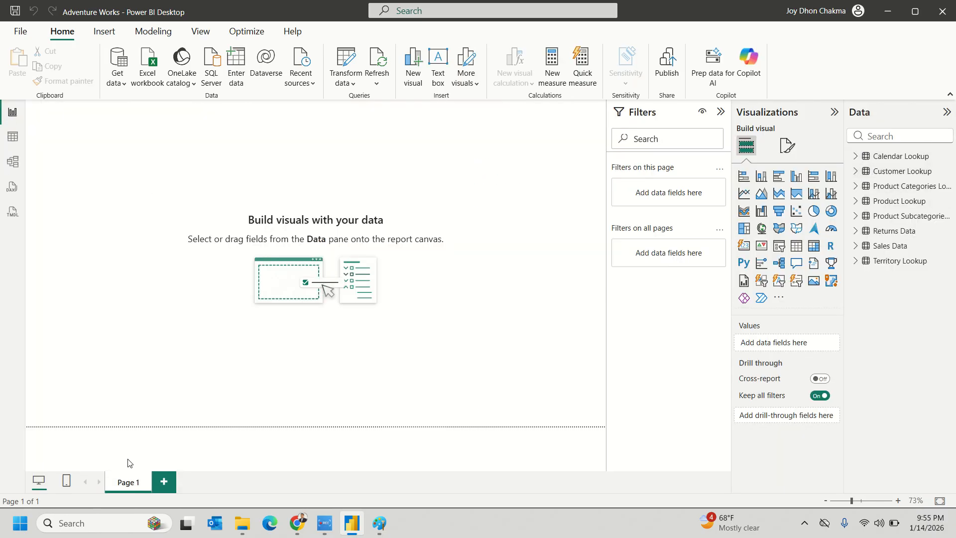
pyautogui.click(18, 139)
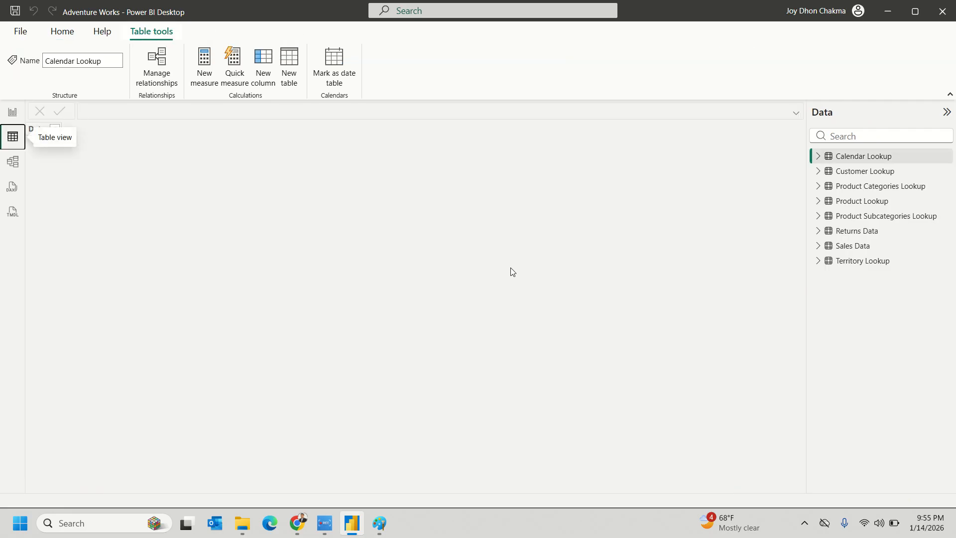
pyautogui.click(12, 162)
pyautogui.scroll(3, 430, 244)
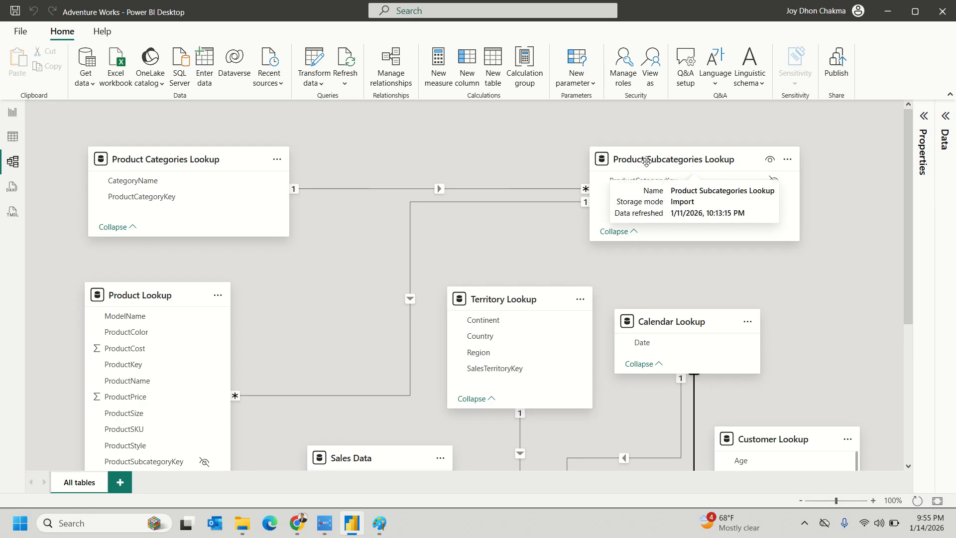
pyautogui.click(13, 111)
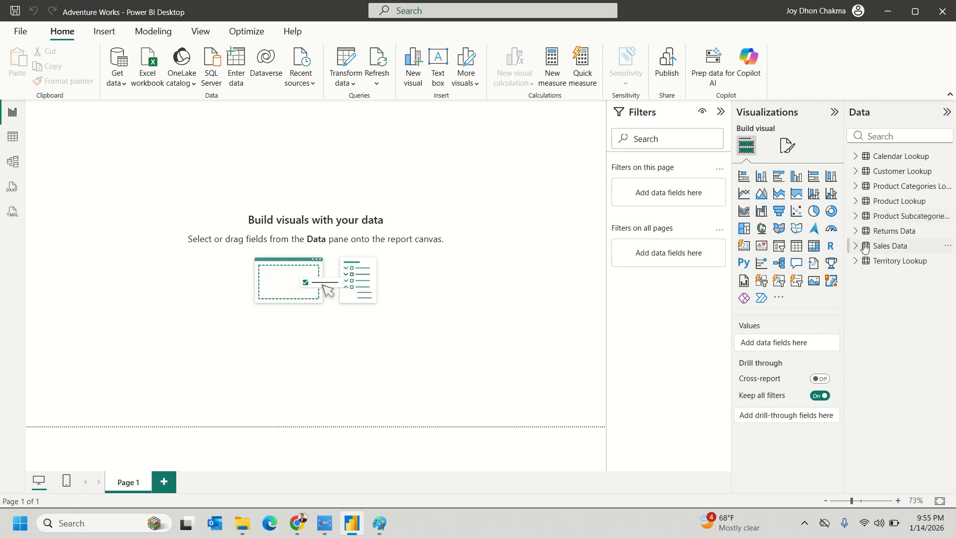
pyautogui.click(856, 187)
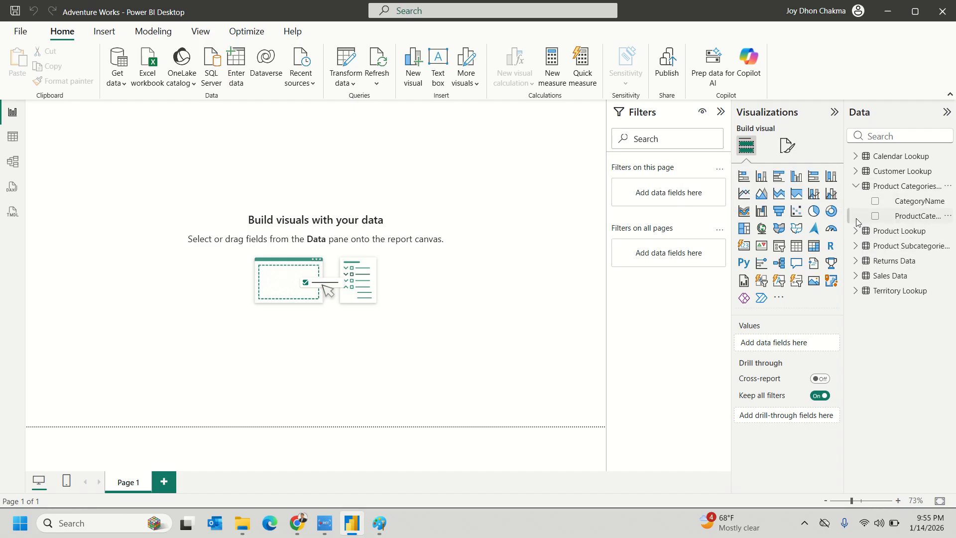
pyautogui.moveTo(847, 215); pyautogui.dragTo(758, 211)
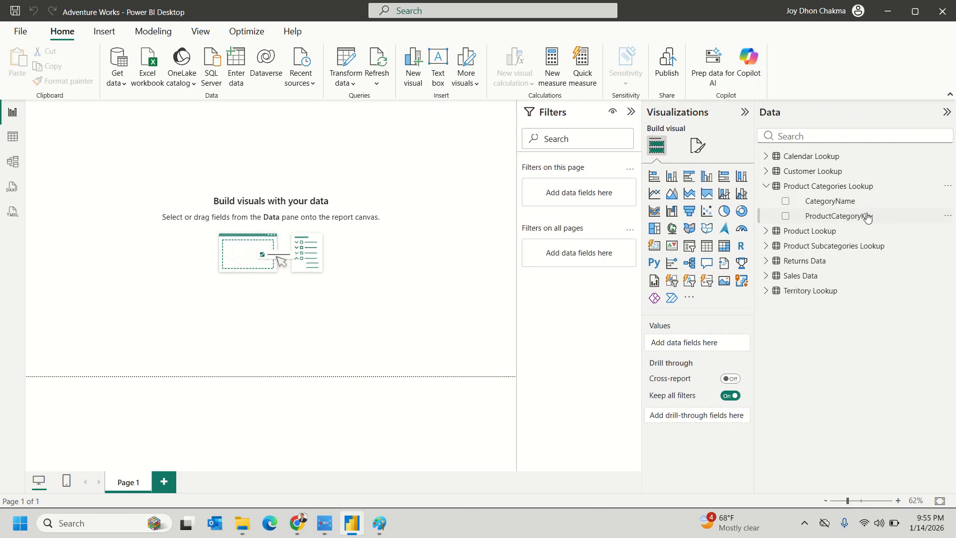
pyautogui.click(766, 247)
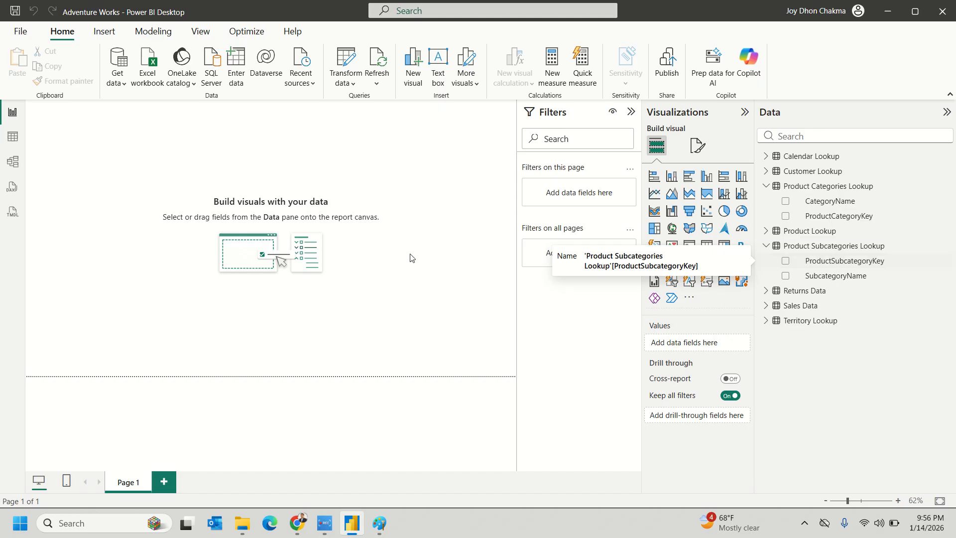
pyautogui.click(14, 163)
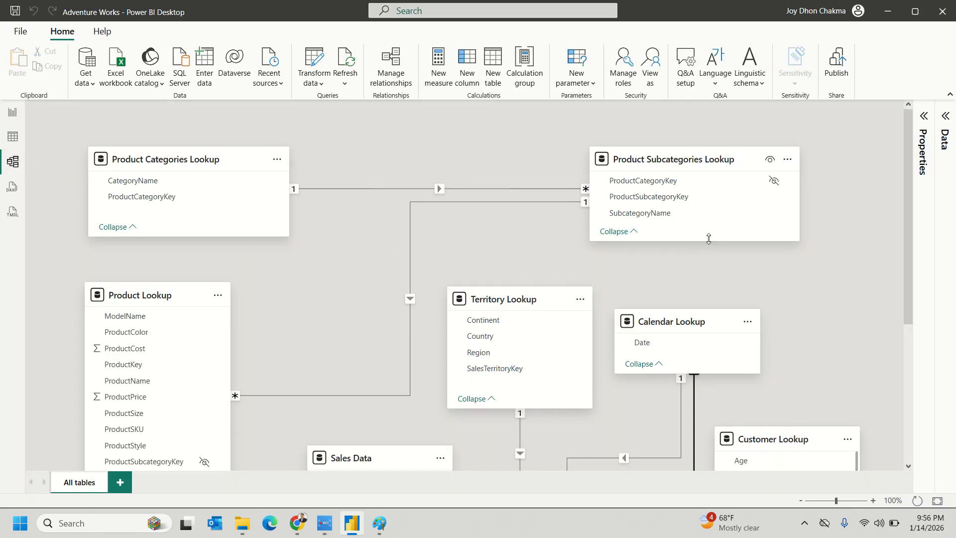
pyautogui.scroll(-5, 758, 267)
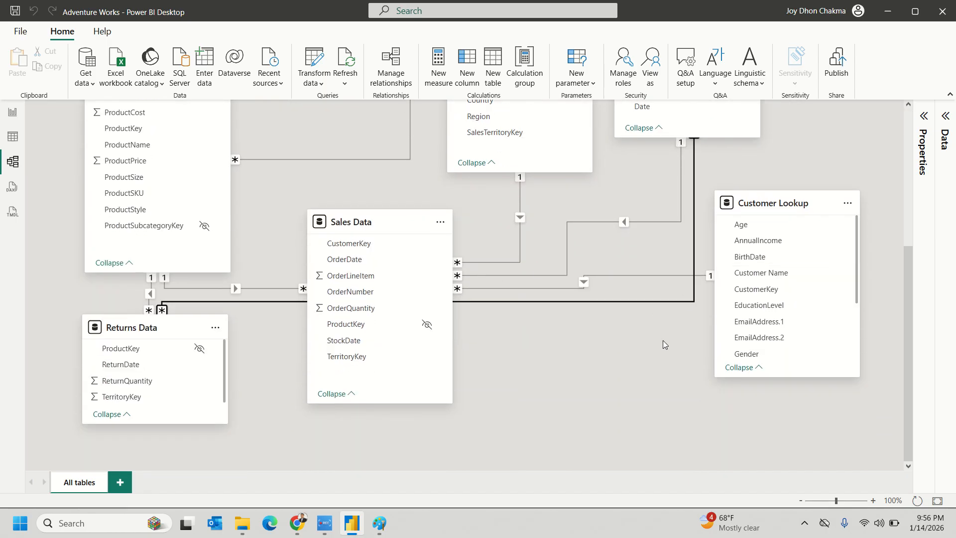
pyautogui.scroll(1, 665, 339)
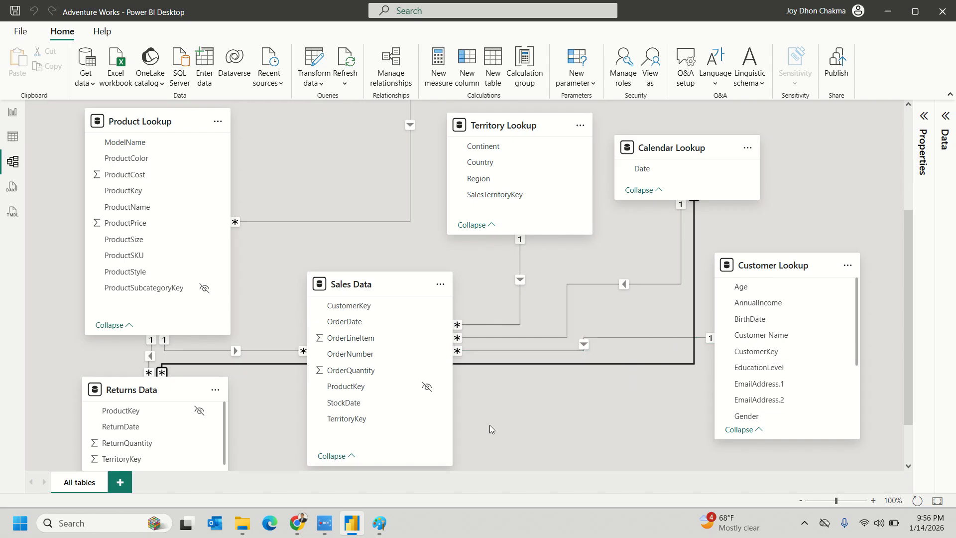
pyautogui.click(555, 350)
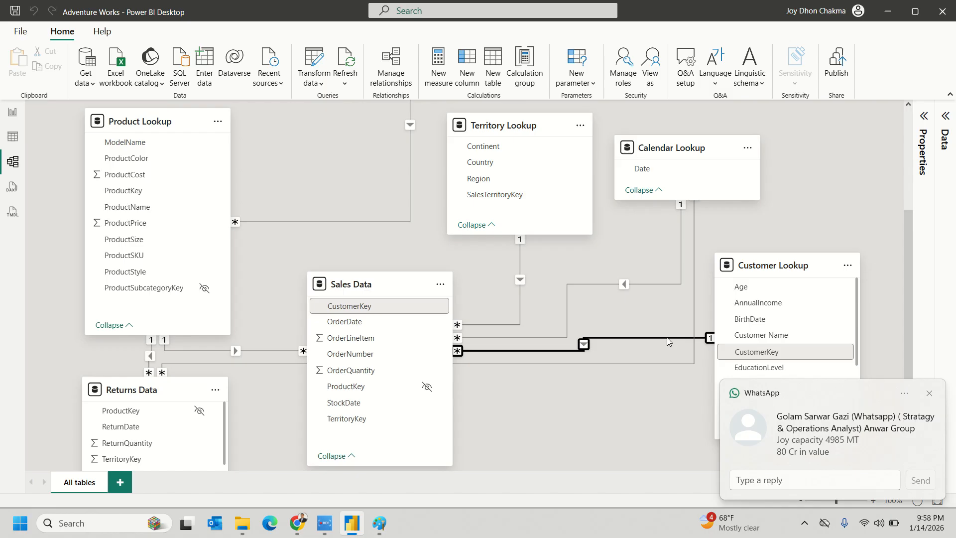
# - Dismiss the chat notification that was covering the model diagram
pyautogui.click(929, 396)
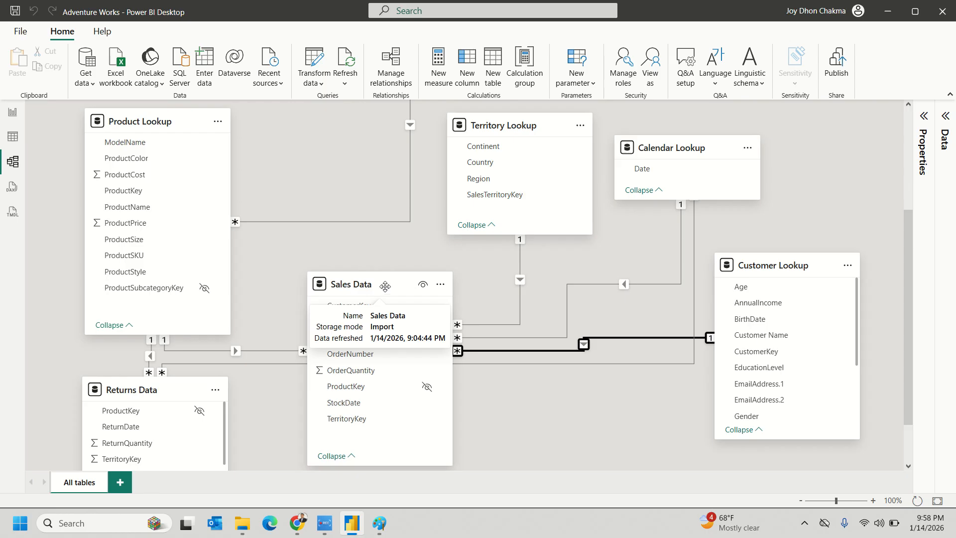
pyautogui.moveTo(787, 298)
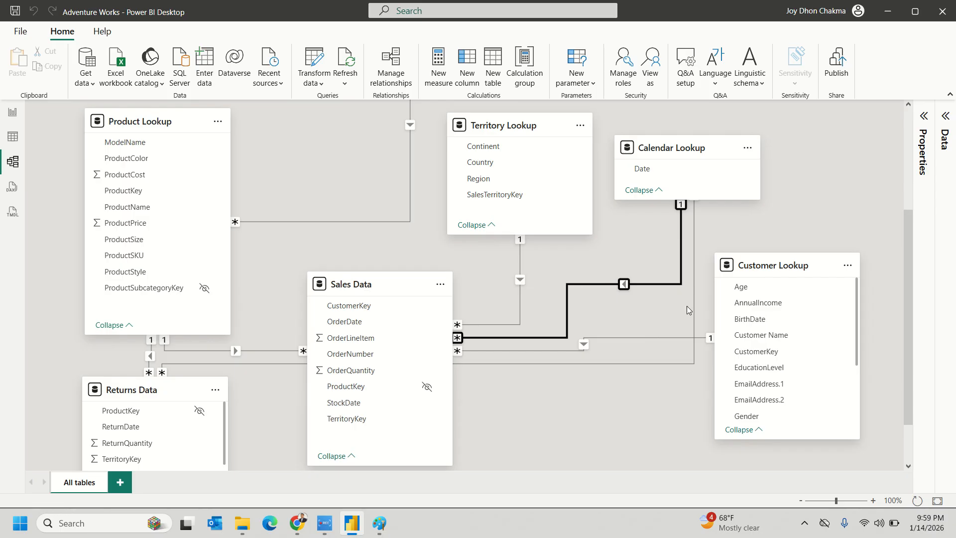
# - Nudge Sales Data slightly up and place Returns Data directly beneath it
pyautogui.scroll(-1, 687, 310)
pyautogui.click(637, 339)
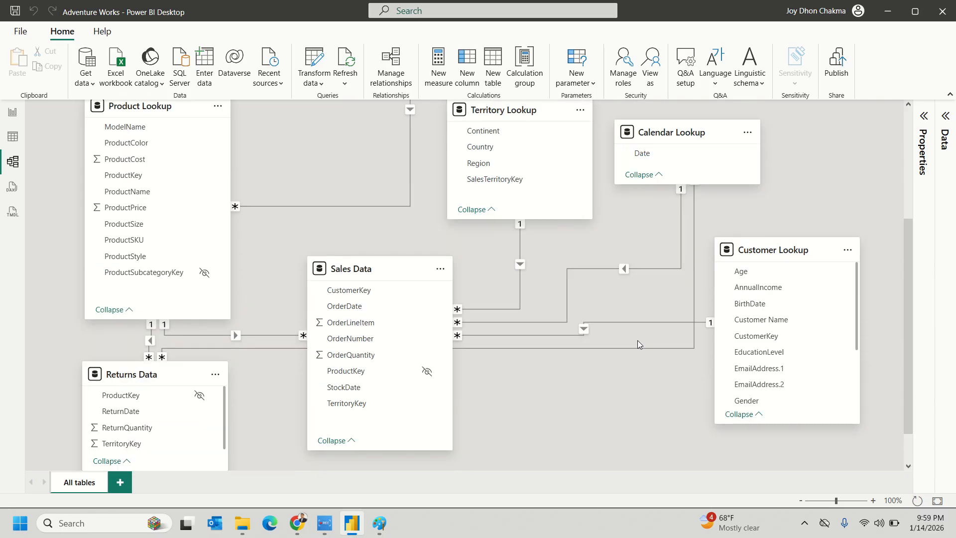
pyautogui.scroll(5, 637, 340)
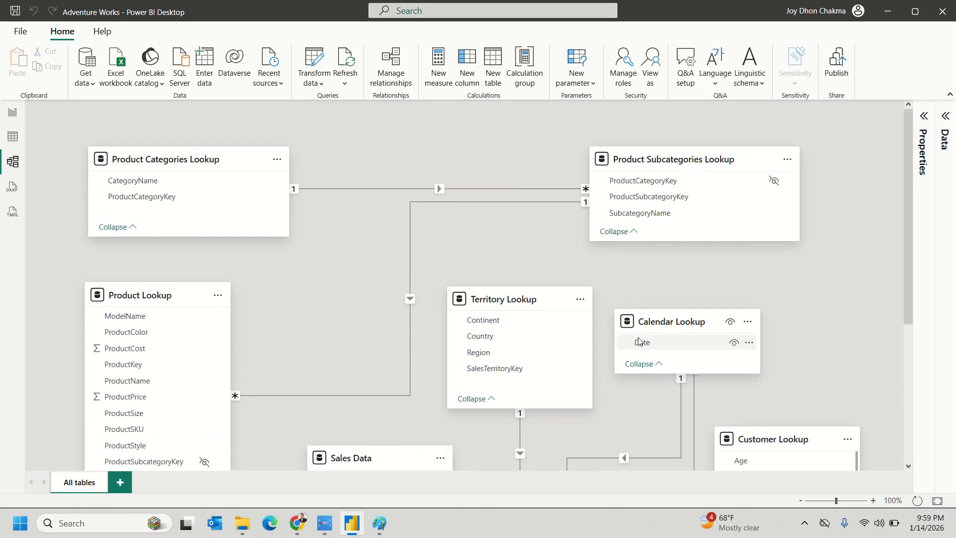
pyautogui.scroll(-3, 656, 294)
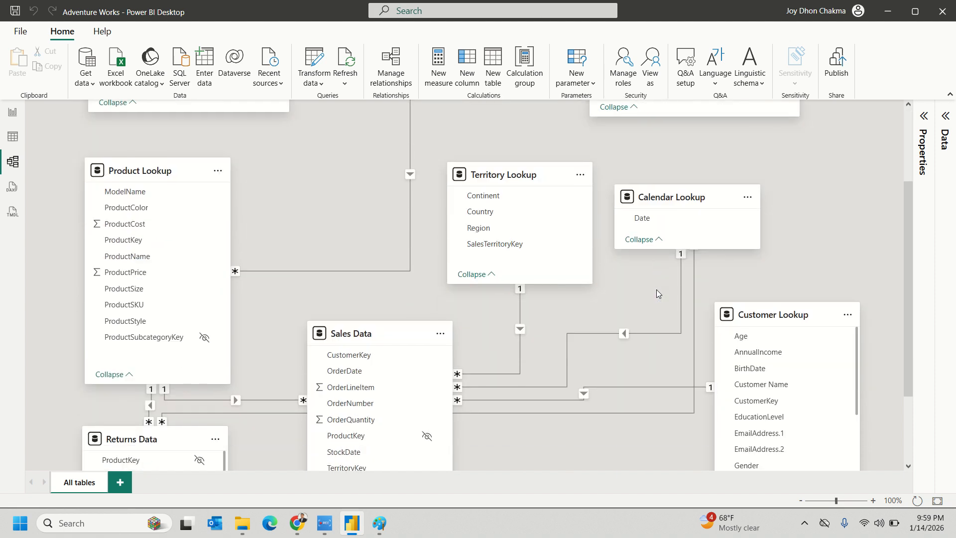
pyautogui.scroll(-3, 654, 296)
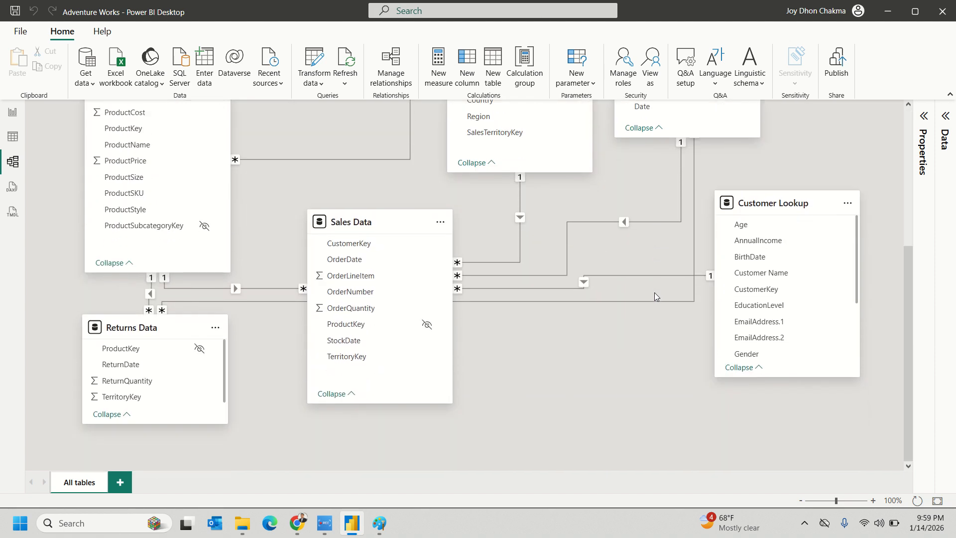
pyautogui.moveTo(354, 226); pyautogui.dragTo(367, 201)
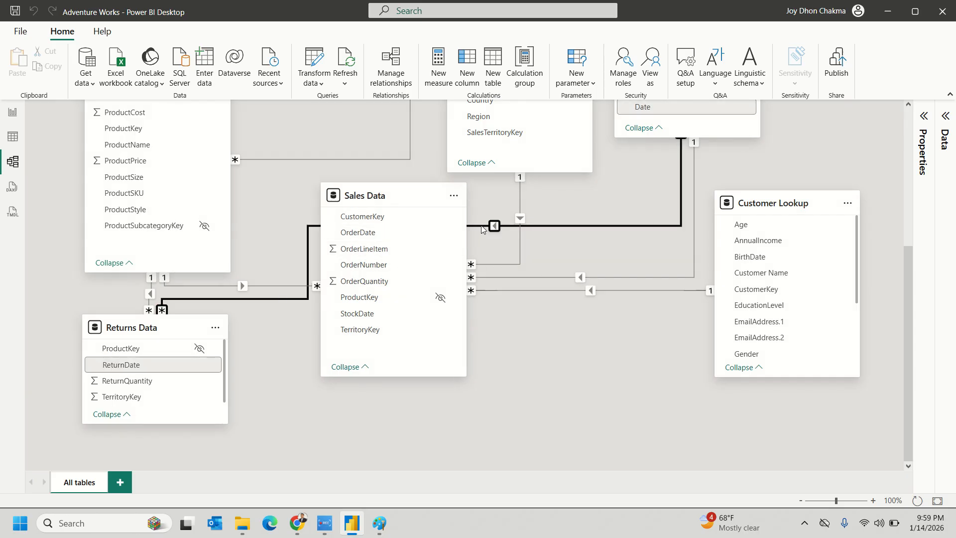
pyautogui.moveTo(207, 329); pyautogui.dragTo(460, 417)
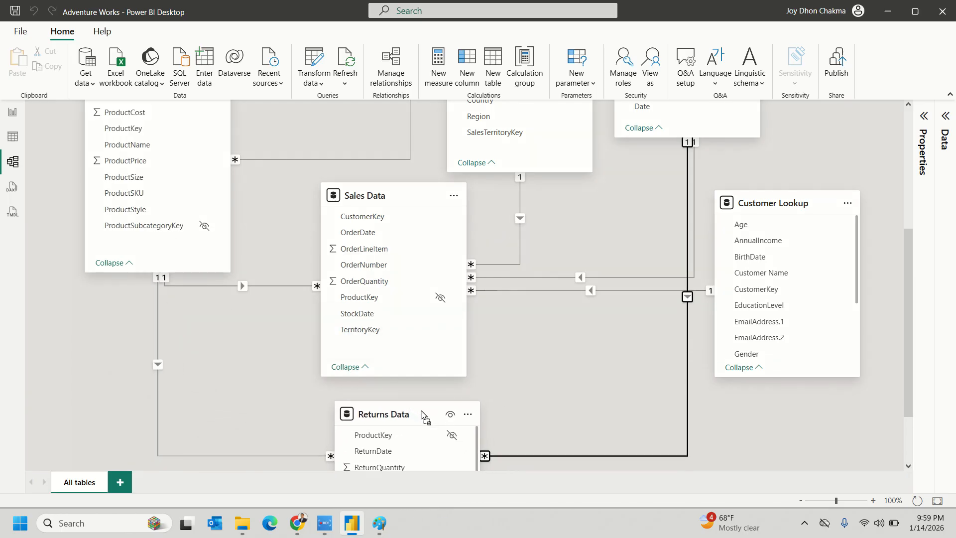
# - Scroll the diagram to check the rerouted relationship lines around Sales Data and Returns Data
pyautogui.scroll(-1, 521, 381)
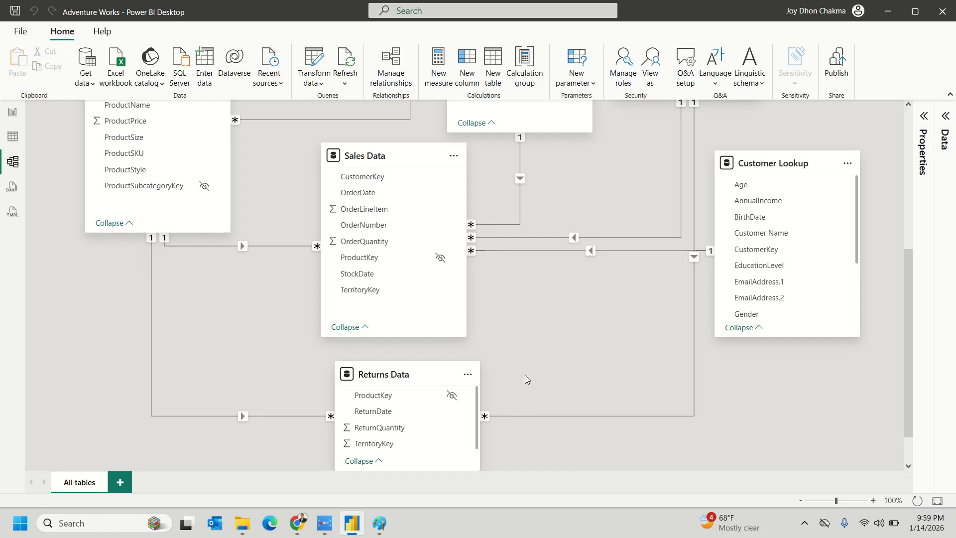
pyautogui.scroll(3, 525, 375)
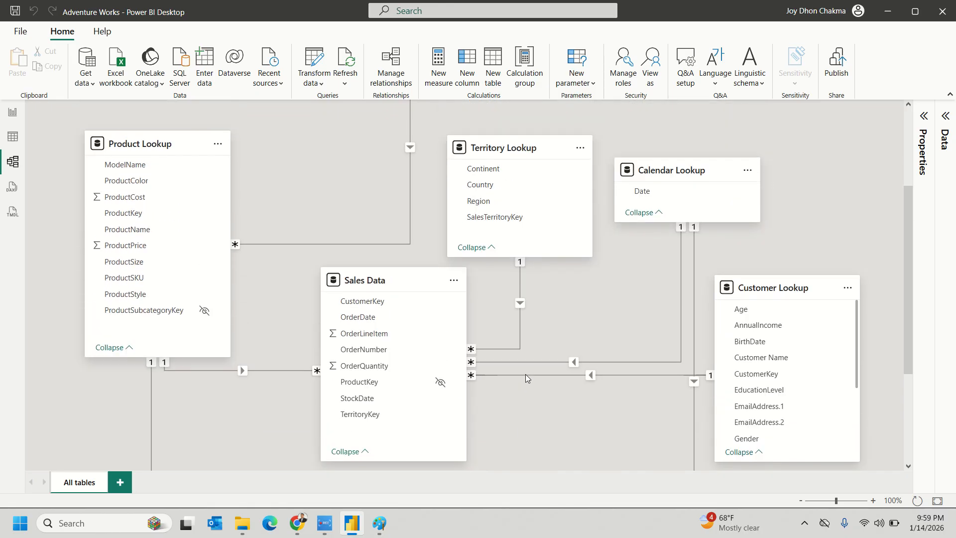
pyautogui.scroll(2, 543, 354)
pyautogui.scroll(2, 554, 364)
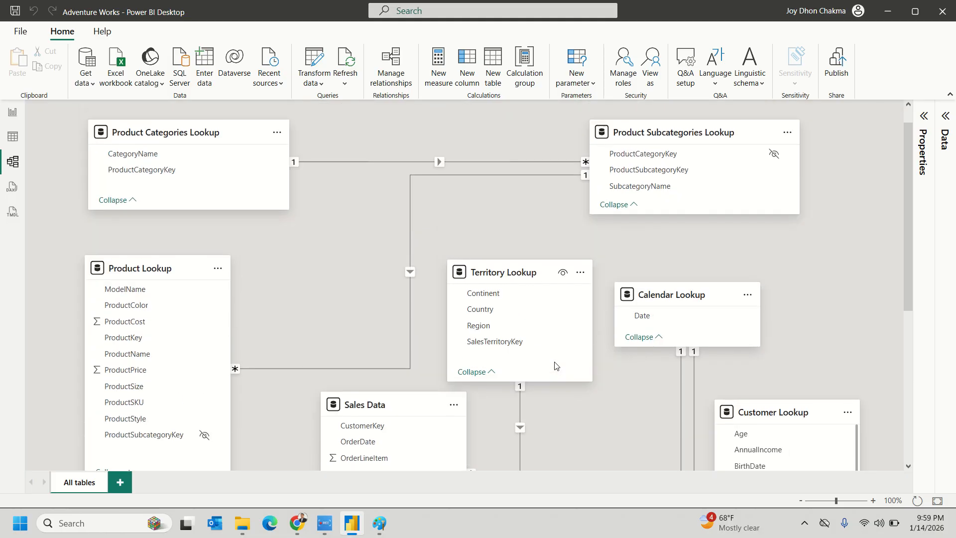
pyautogui.scroll(-3, 556, 365)
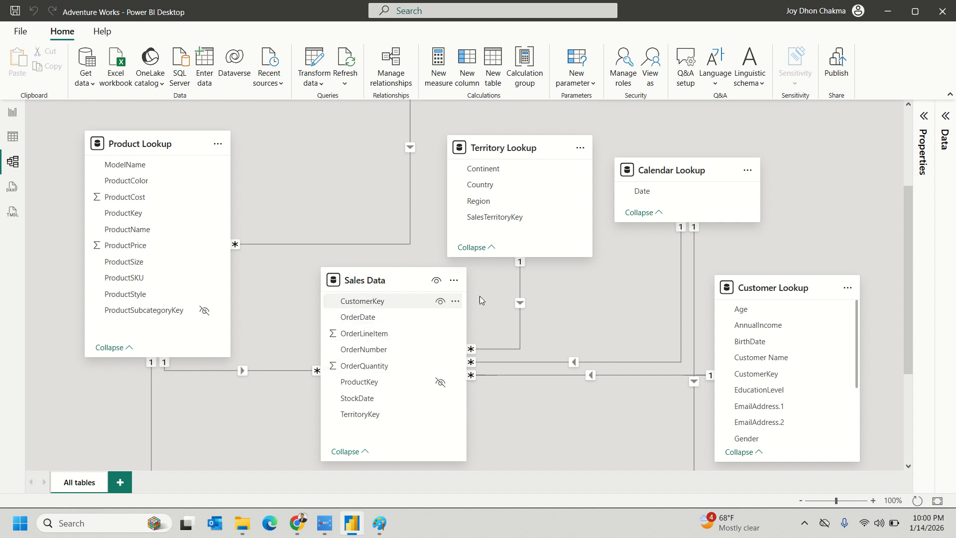
pyautogui.scroll(-3, 640, 306)
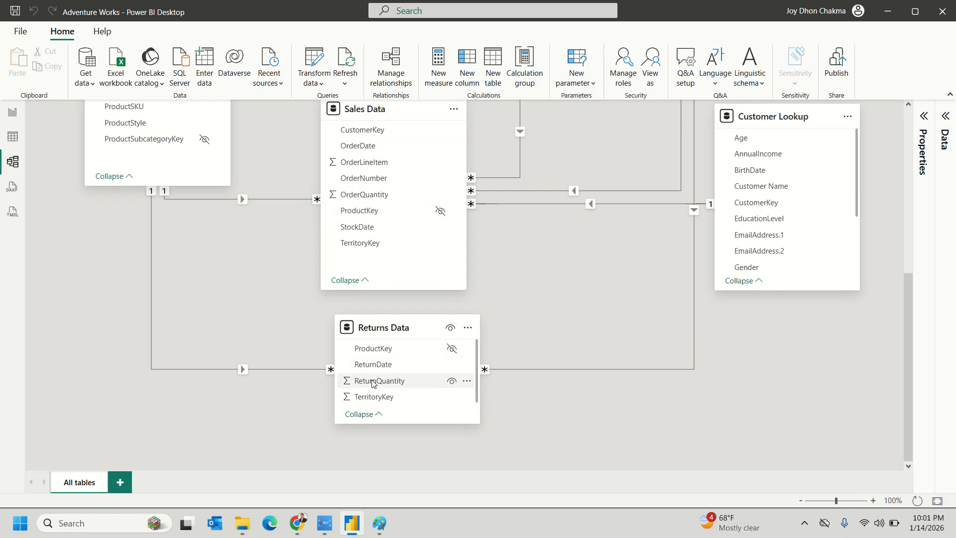
pyautogui.scroll(3, 618, 466)
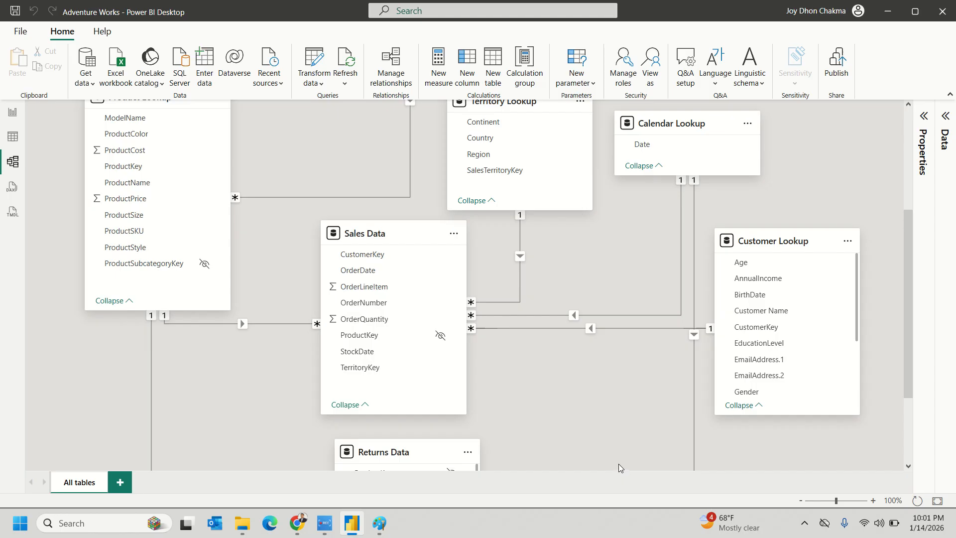
pyautogui.scroll(2, 618, 464)
pyautogui.click(379, 291)
pyautogui.click(315, 182)
pyautogui.scroll(-1, 315, 181)
# - Shift Product Subcategories Lookup and Product Categories Lookup down, then back up-left to straighten the top lines
pyautogui.scroll(1, 327, 207)
pyautogui.scroll(4, 327, 207)
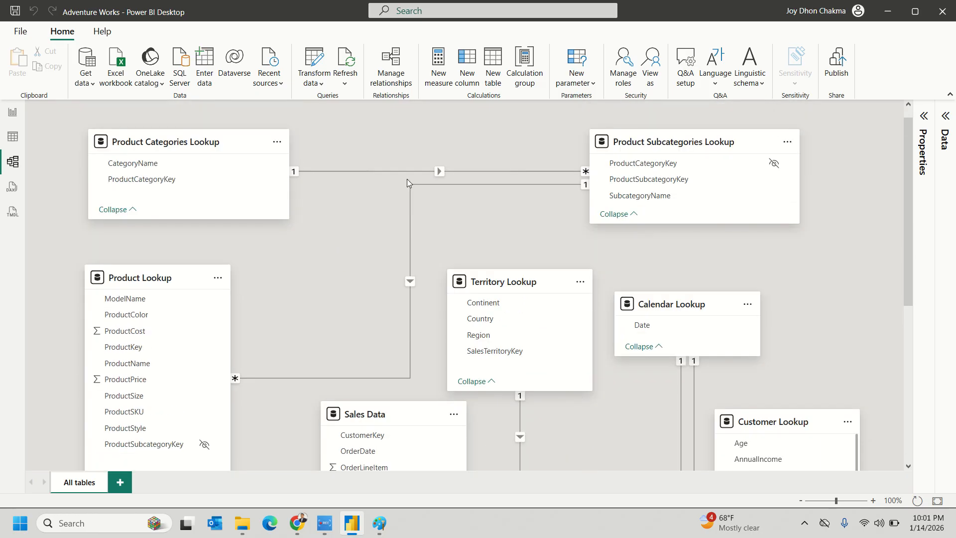
pyautogui.moveTo(676, 145); pyautogui.dragTo(681, 183)
pyautogui.moveTo(179, 145); pyautogui.dragTo(186, 183)
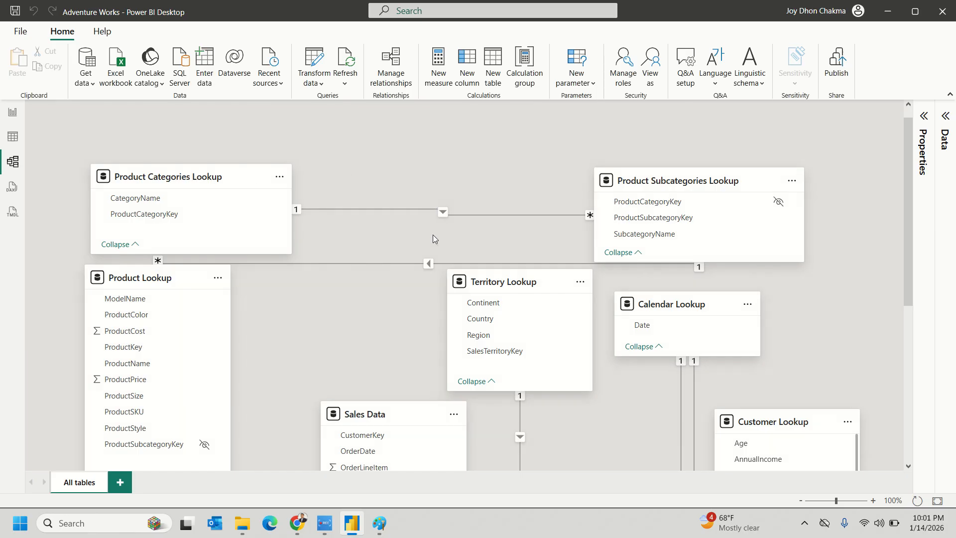
pyautogui.moveTo(653, 177); pyautogui.dragTo(646, 148)
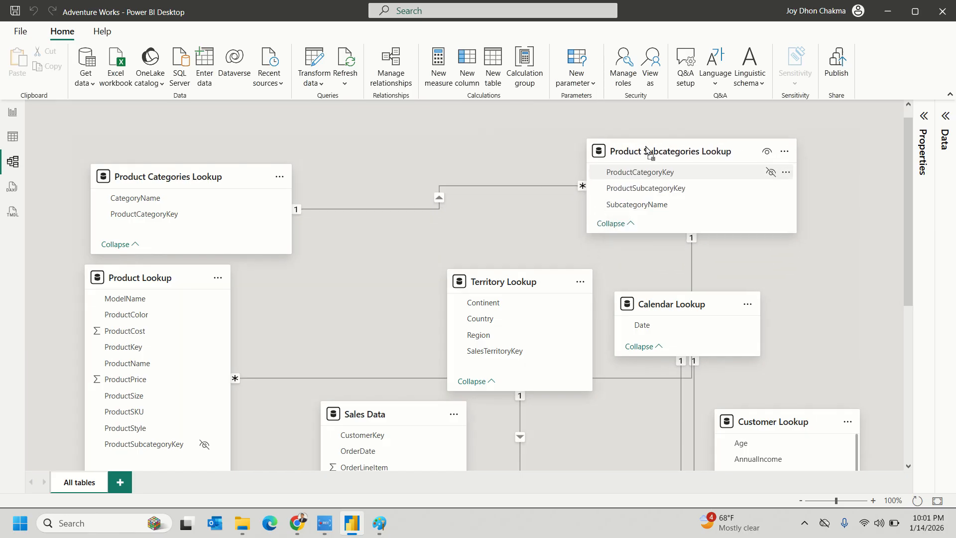
pyautogui.moveTo(204, 179); pyautogui.dragTo(192, 144)
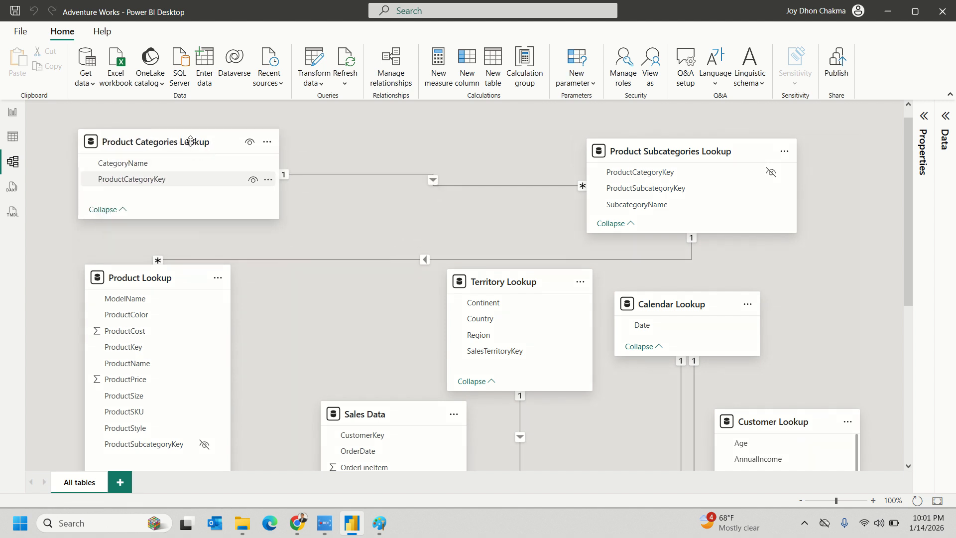
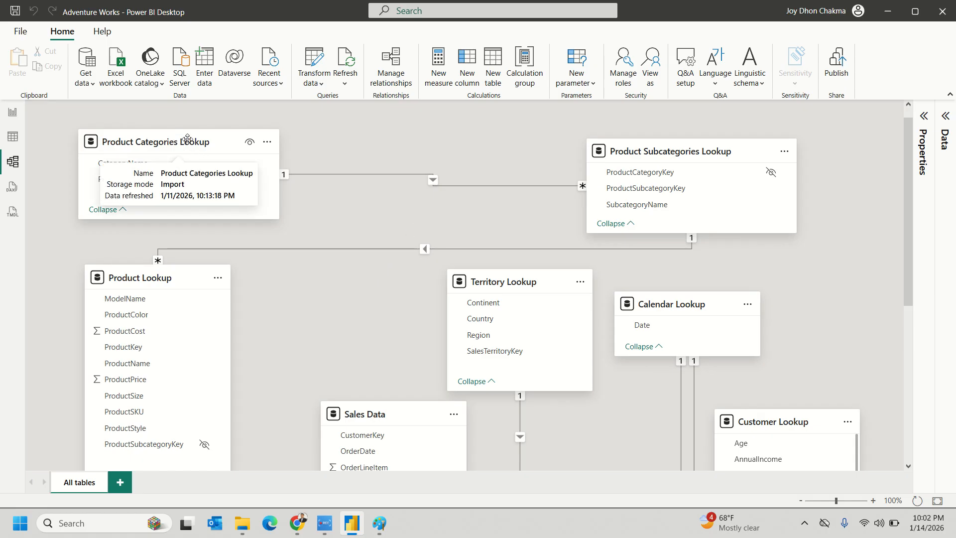
# - Select the Product Categories, Product Subcategories, Territory, Product Lookup and Sales Data tables in the diagram
pyautogui.click(165, 142)
pyautogui.click(676, 154)
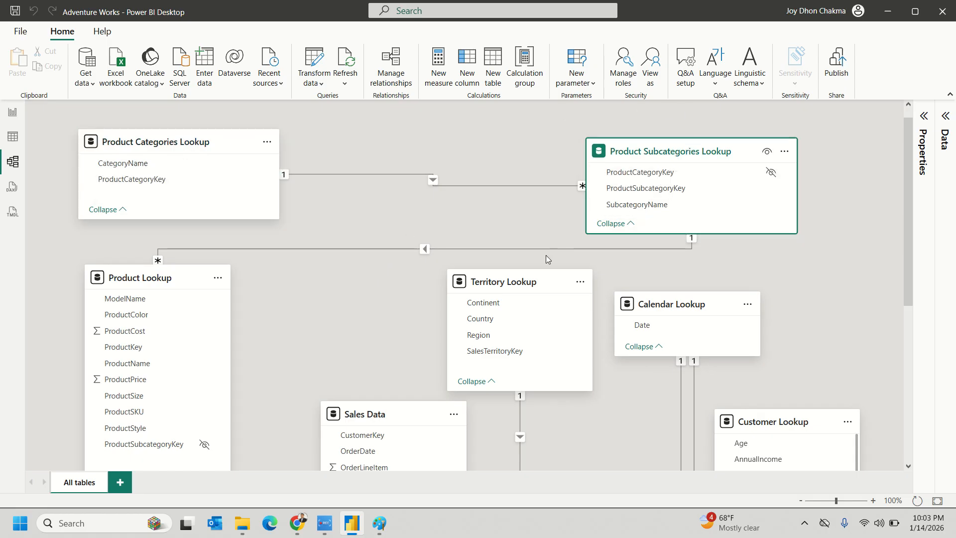
pyautogui.click(519, 282)
pyautogui.click(138, 273)
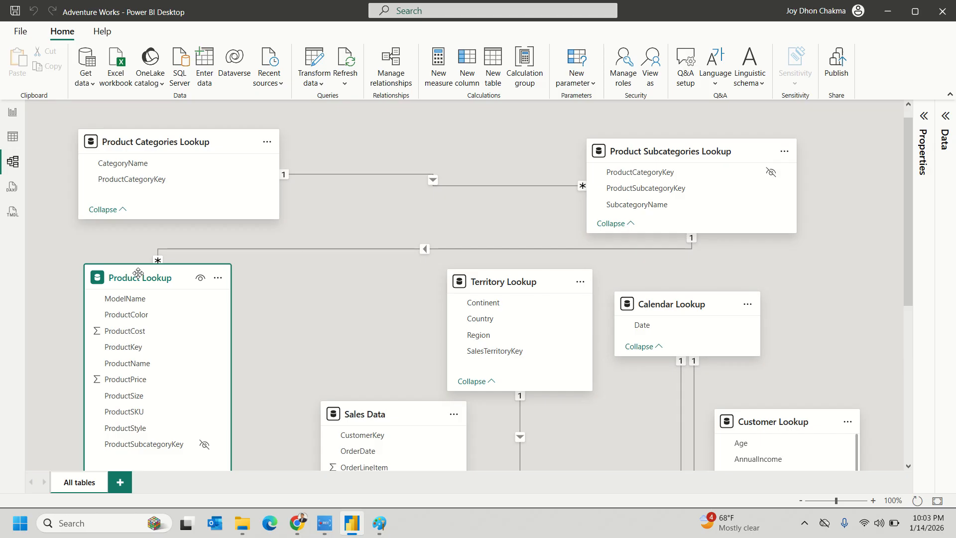
pyautogui.scroll(-4, 321, 303)
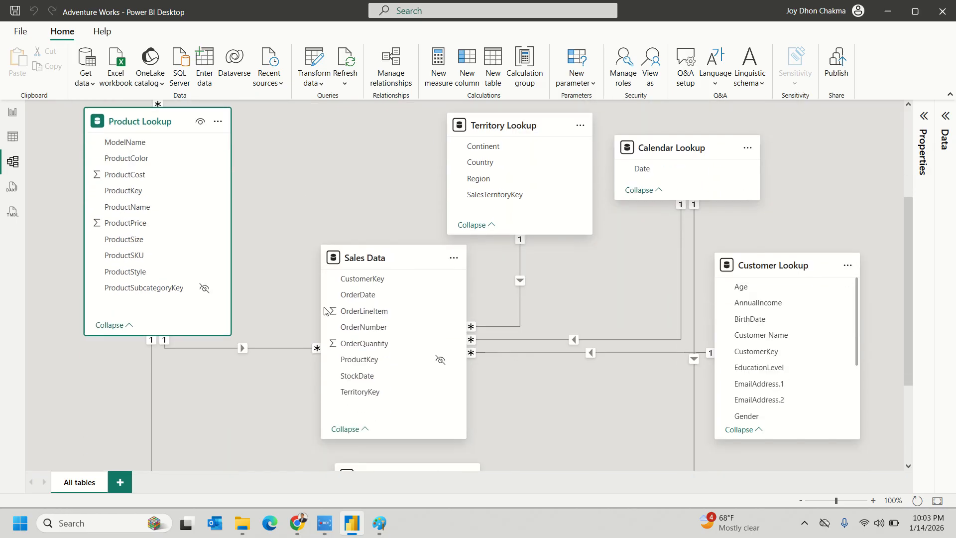
pyautogui.click(381, 228)
# - Highlight the ProductCategoryKey relationship between the category lookups and dismiss the WhatsApp chat notification
pyautogui.scroll(4, 386, 242)
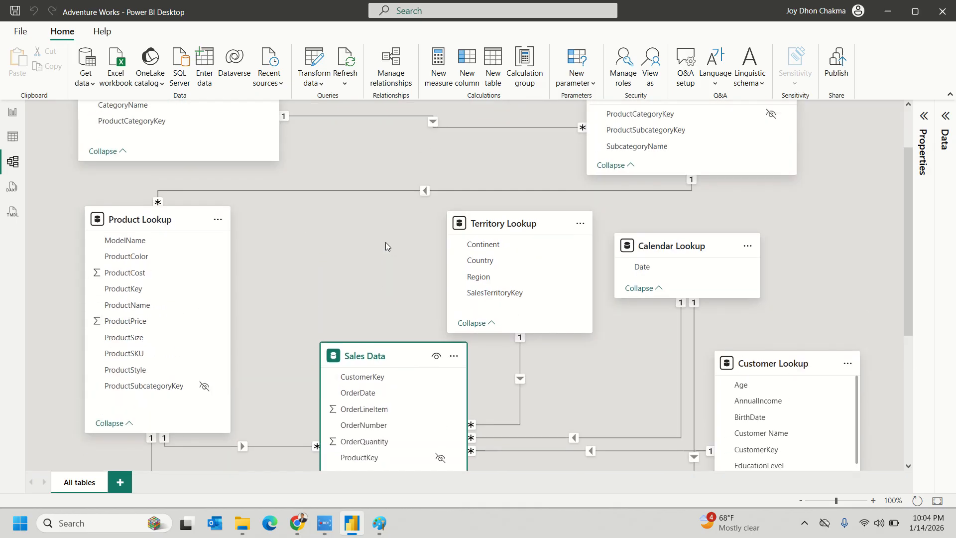
pyautogui.click(150, 272)
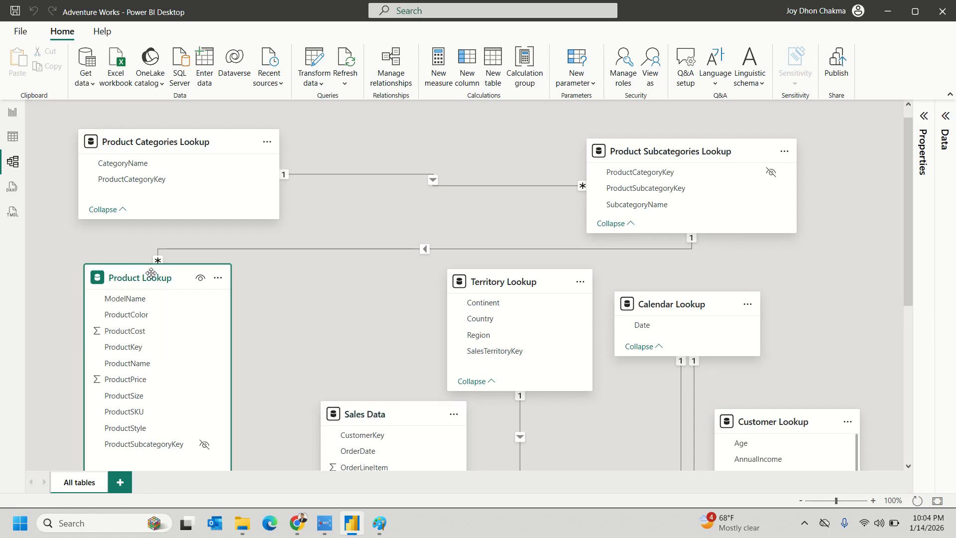
pyautogui.click(705, 150)
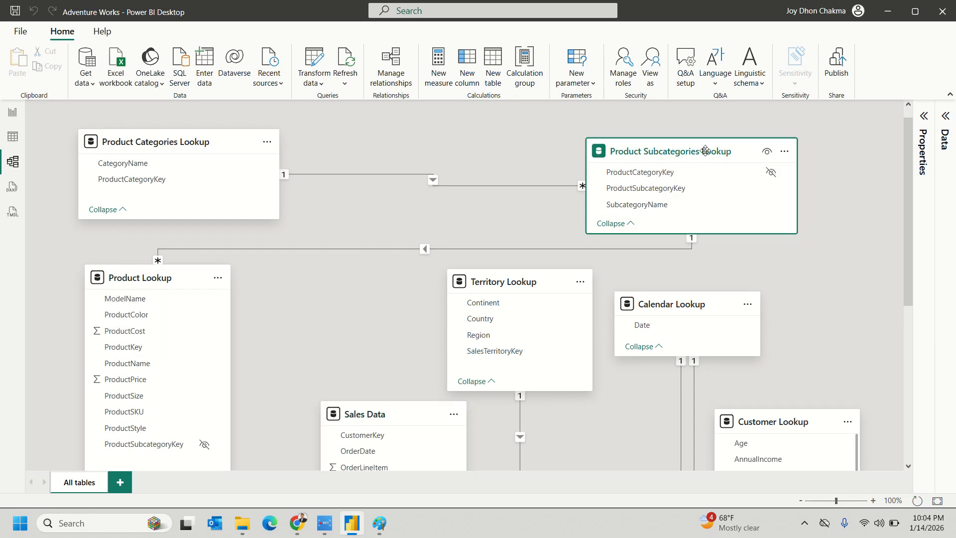
pyautogui.click(183, 144)
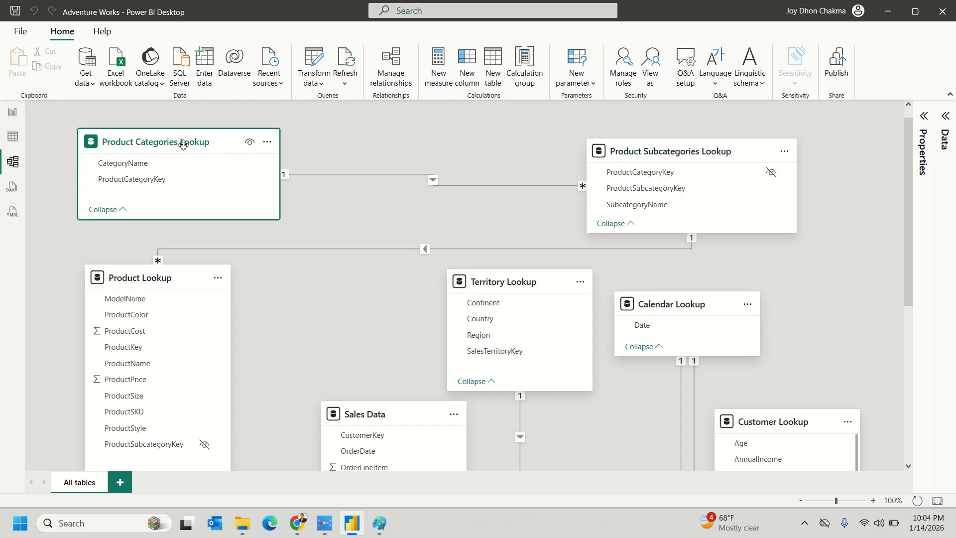
pyautogui.scroll(-1, 336, 143)
pyautogui.click(336, 143)
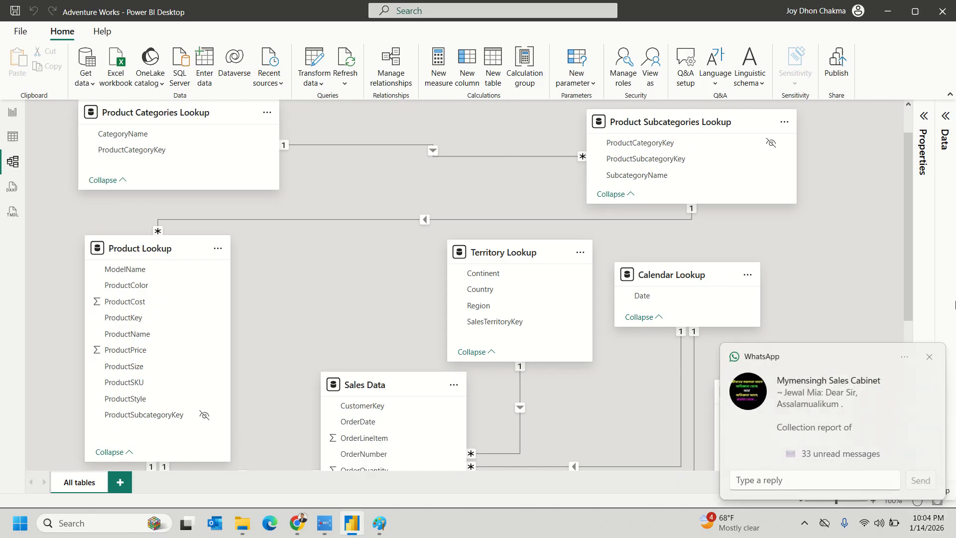
pyautogui.click(904, 358)
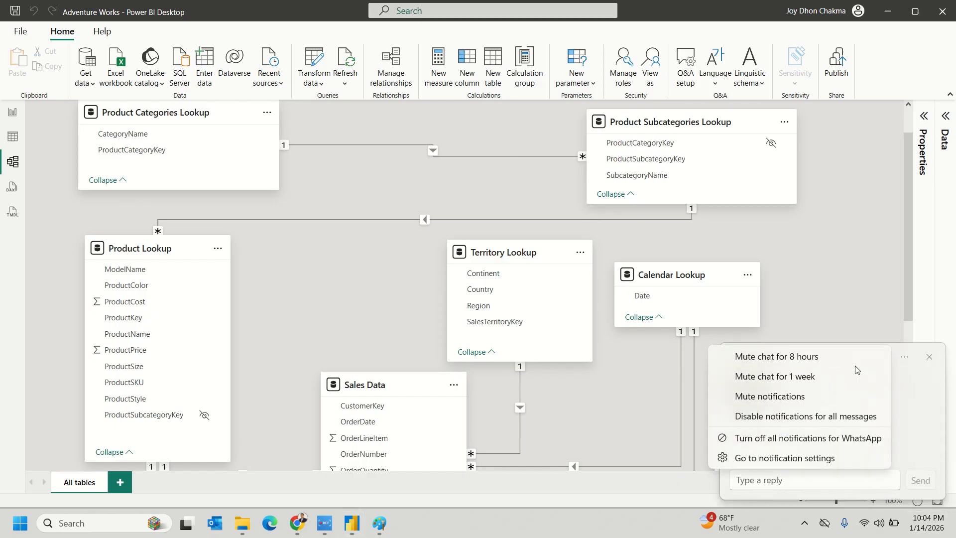
pyautogui.click(803, 378)
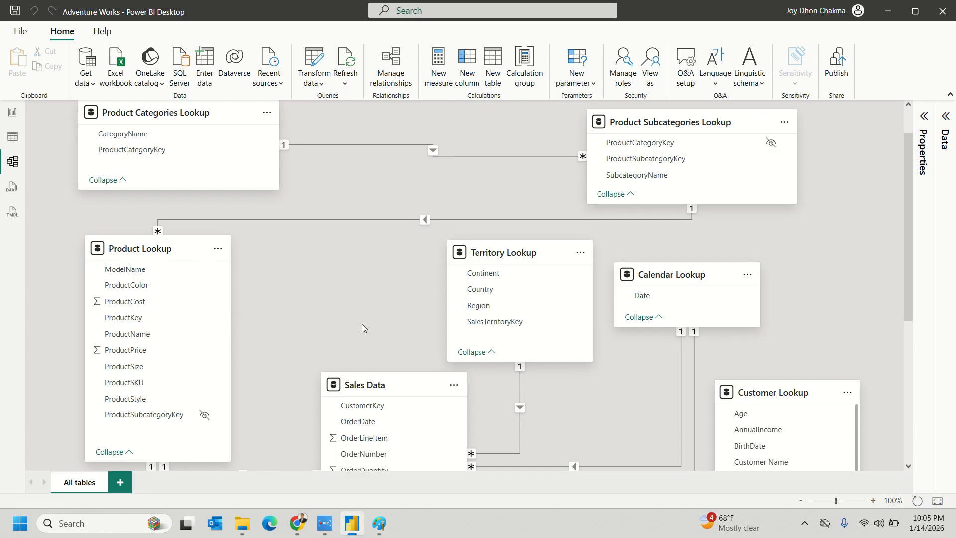
# - Show the report page with Filters and Visualizations collapsed and Product Subcategories Lookup folded in Data
pyautogui.scroll(-5, 409, 294)
pyautogui.scroll(2, 528, 314)
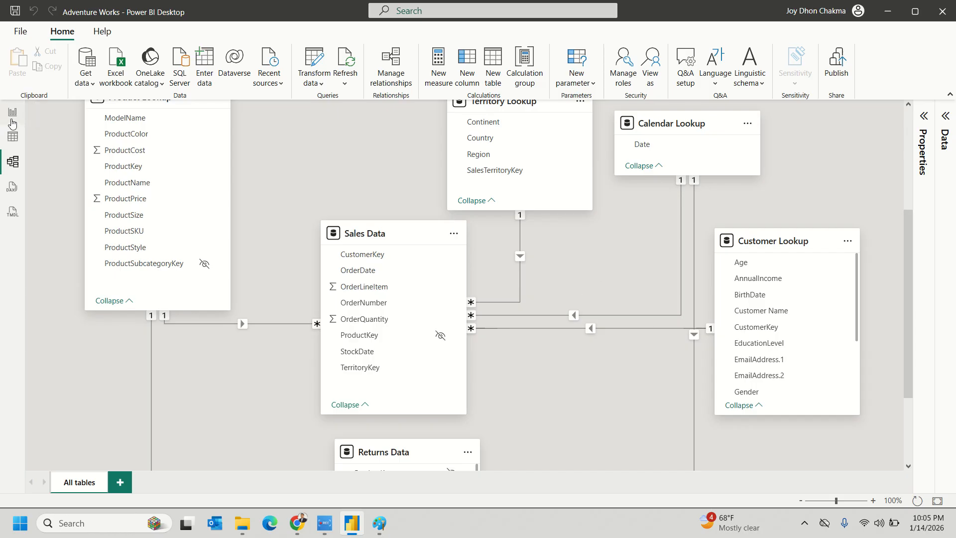
pyautogui.click(13, 113)
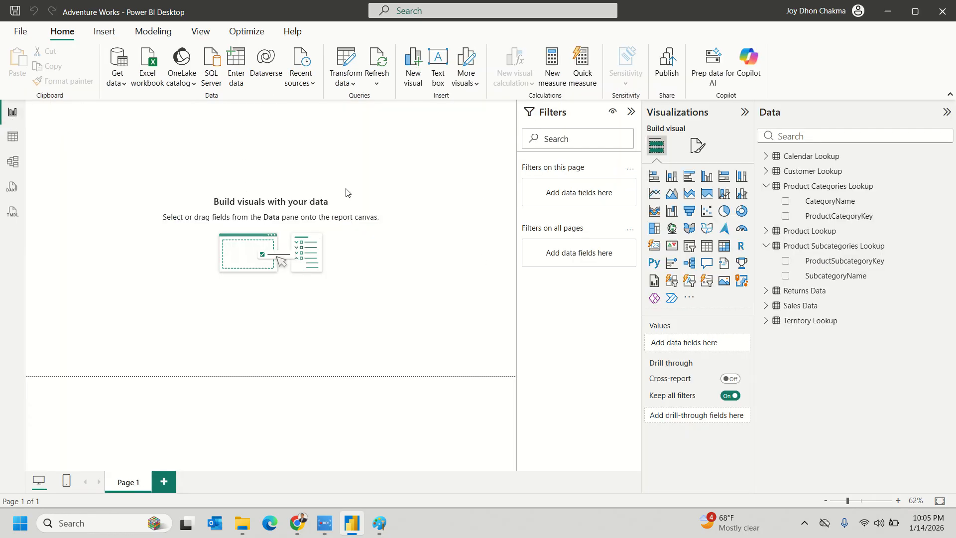
pyautogui.click(630, 114)
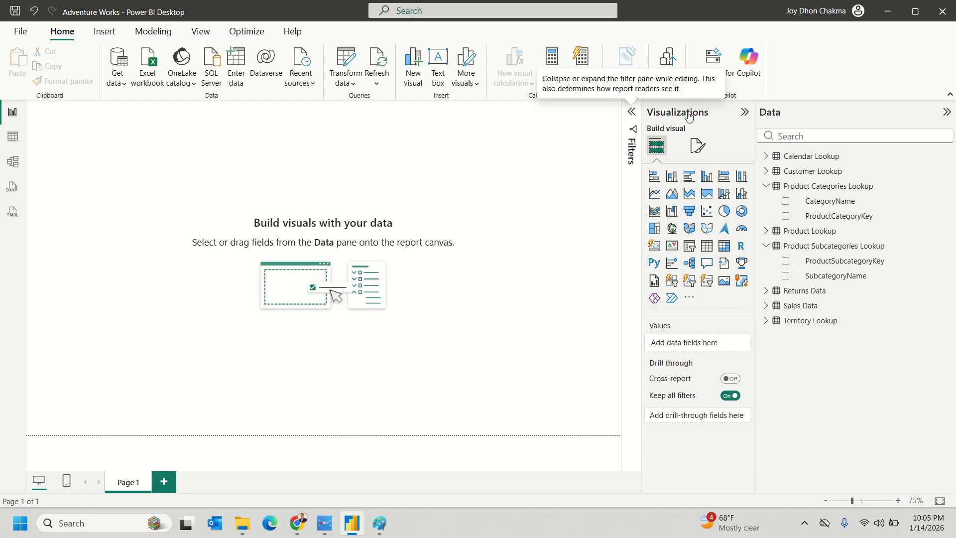
pyautogui.click(741, 113)
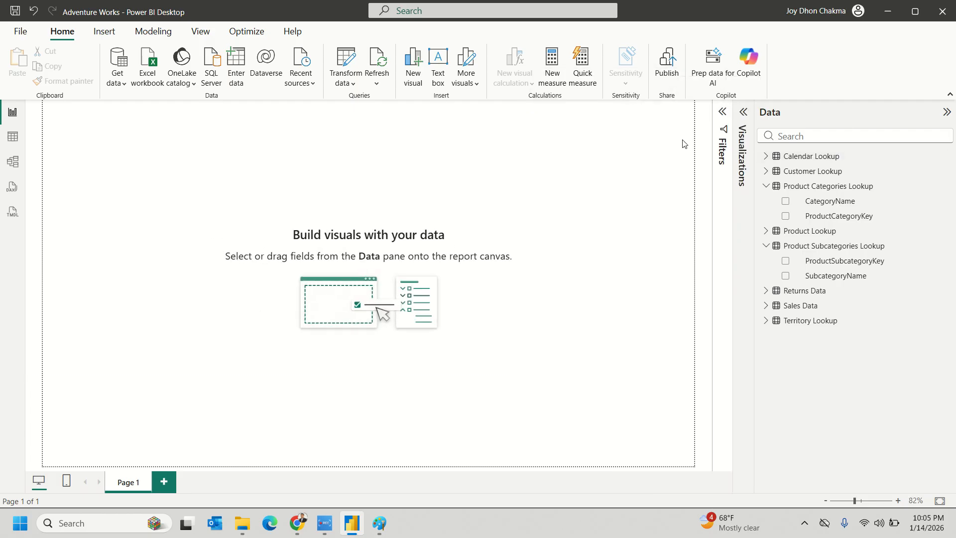
pyautogui.click(772, 190)
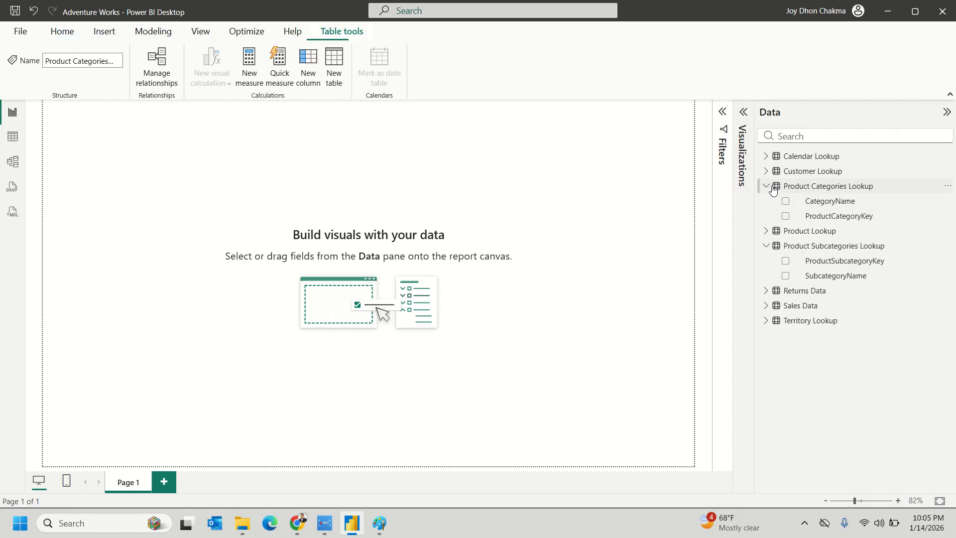
pyautogui.click(765, 247)
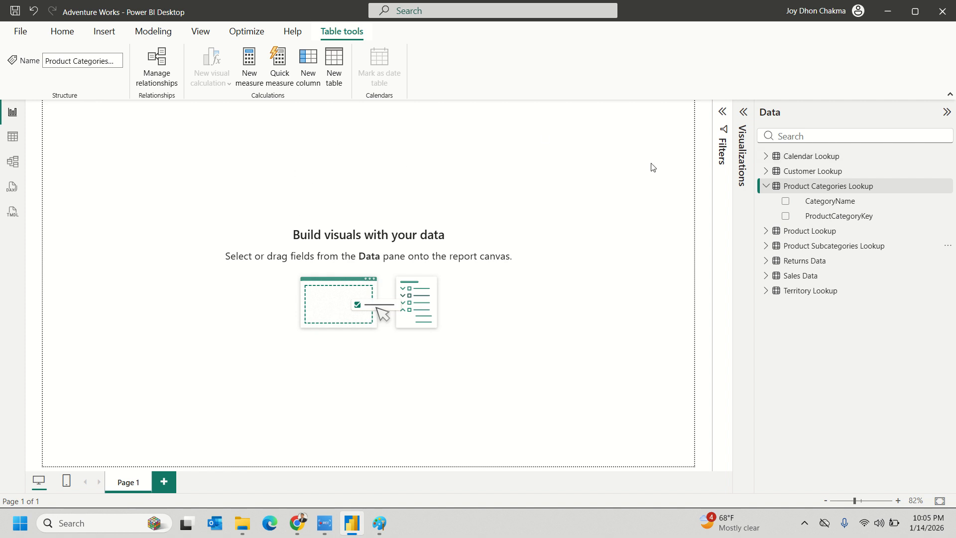
pyautogui.click(78, 34)
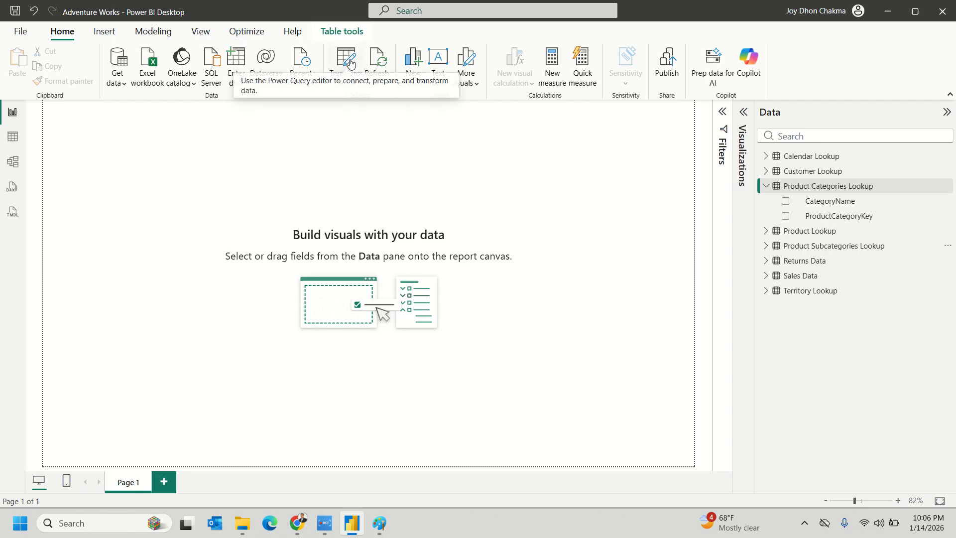
# - Open Calendar Lookup in the Power Query Editor with column profiling on the entire data set
pyautogui.click(348, 84)
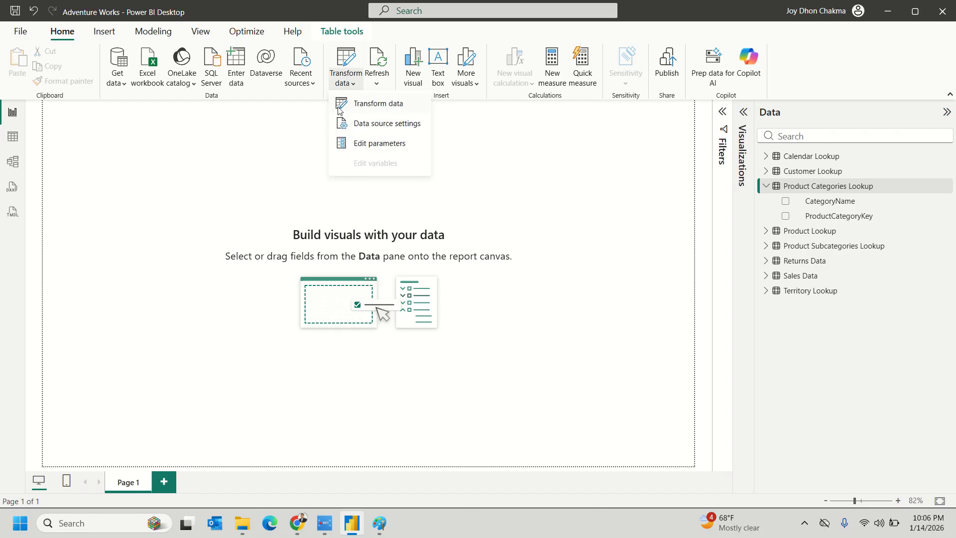
pyautogui.click(385, 104)
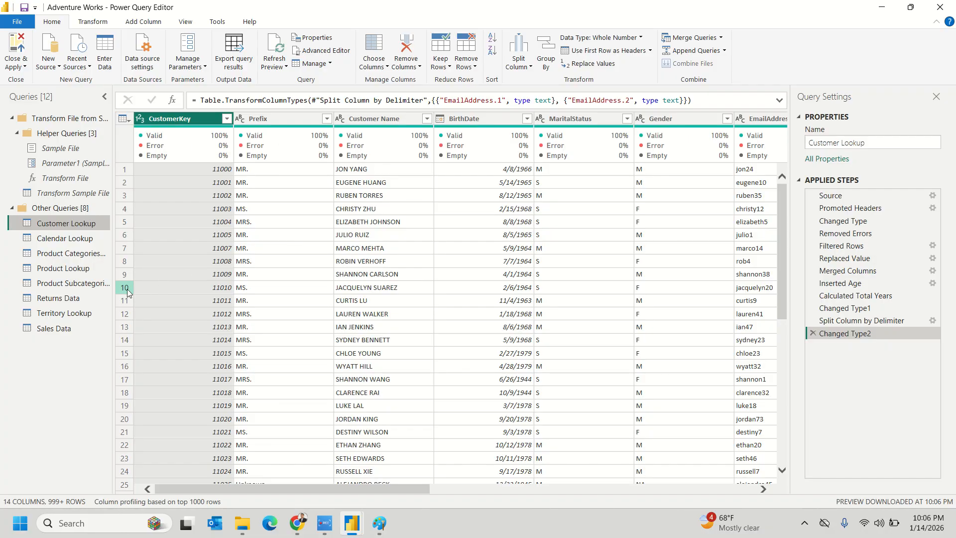
pyautogui.click(72, 239)
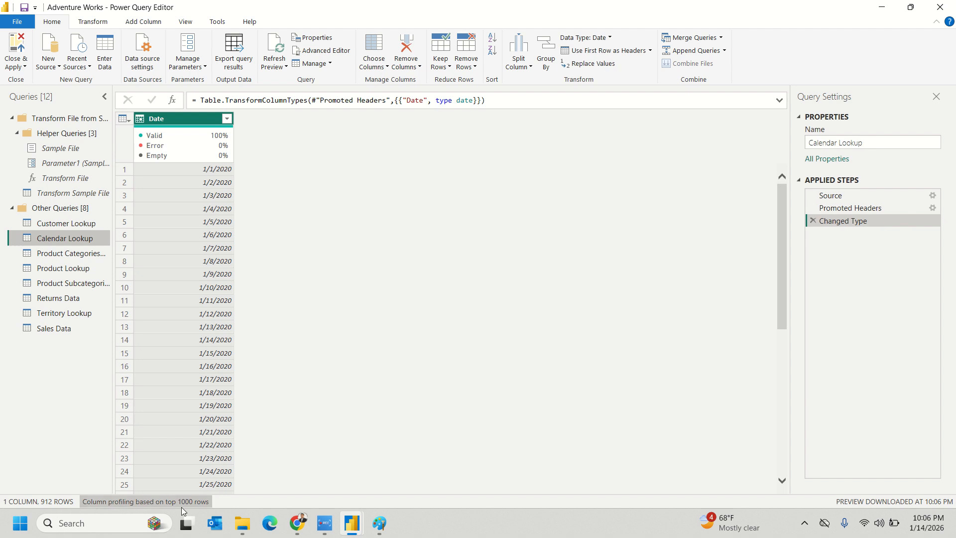
pyautogui.click(180, 503)
pyautogui.click(177, 500)
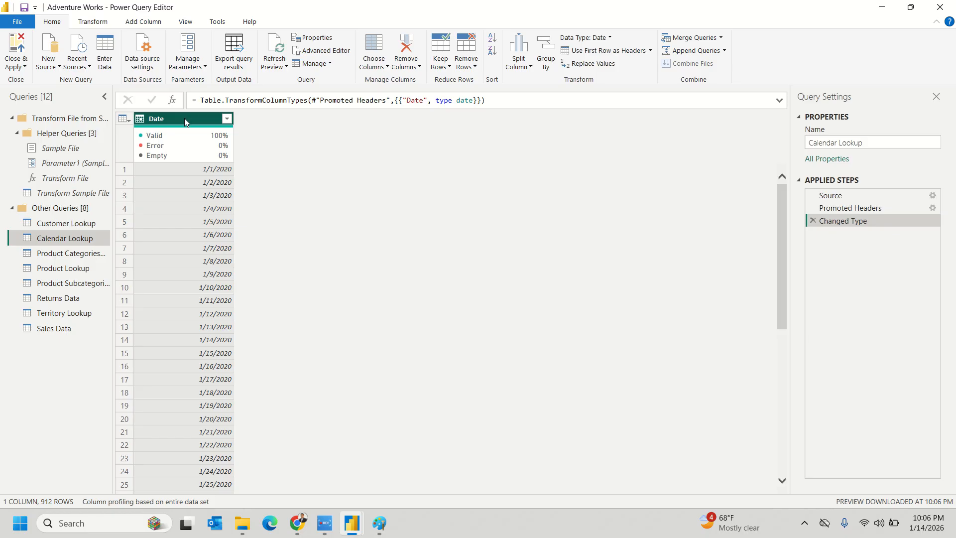
# - Add a Year column derived from Date to Calendar Lookup
pyautogui.click(185, 22)
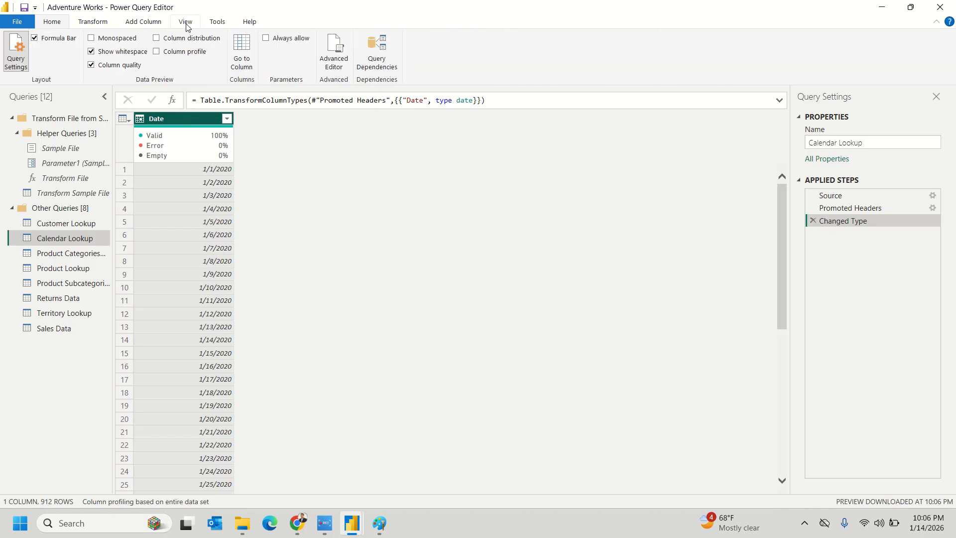
pyautogui.click(134, 22)
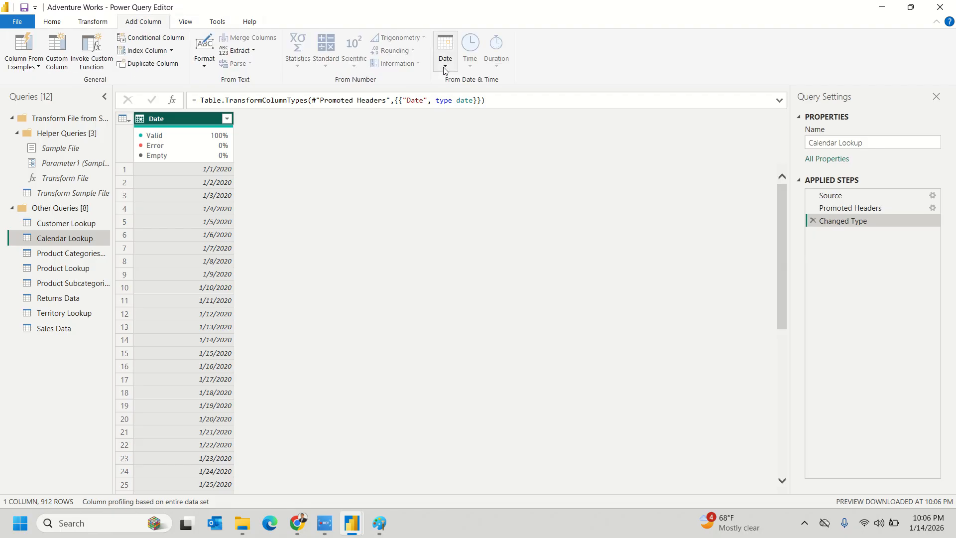
pyautogui.click(445, 50)
pyautogui.moveTo(501, 123)
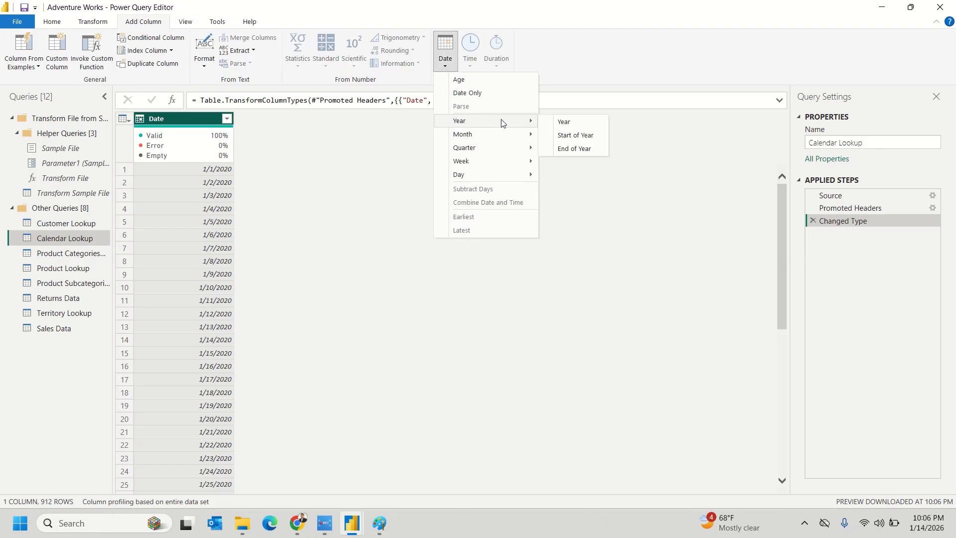
pyautogui.click(562, 123)
# - Add a Start of Month column derived from the Date column
pyautogui.click(189, 118)
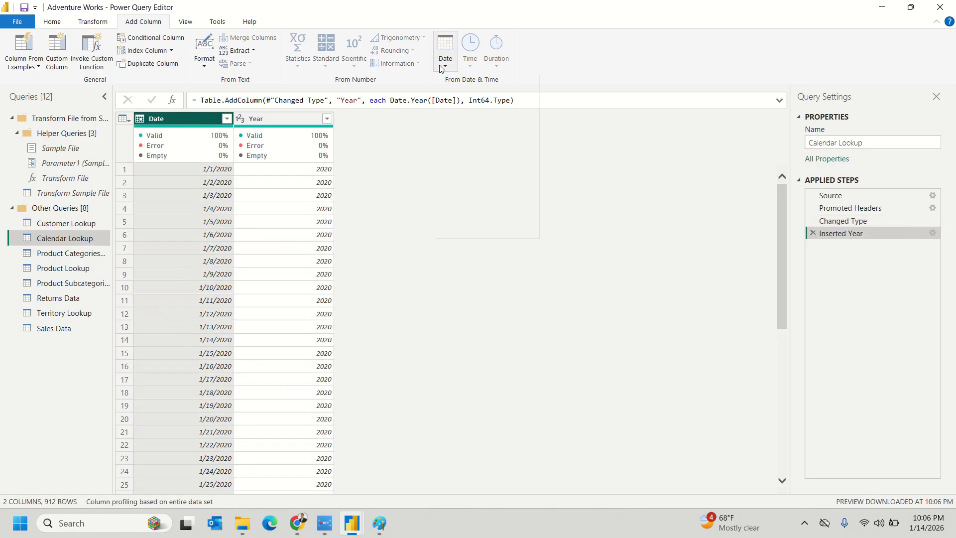
pyautogui.click(445, 49)
pyautogui.moveTo(468, 135)
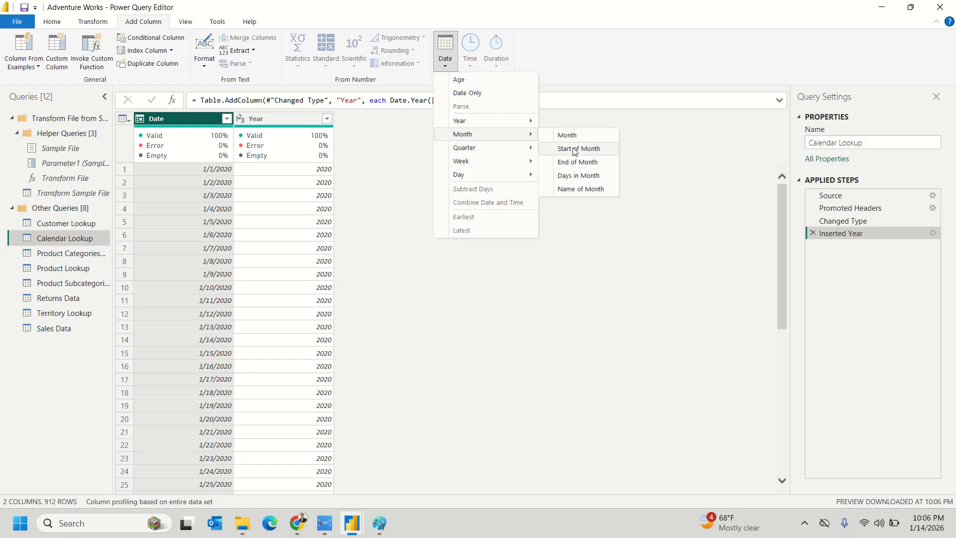
pyautogui.click(574, 148)
# - Add a Start of Quarter column derived from the Date column
pyautogui.click(188, 119)
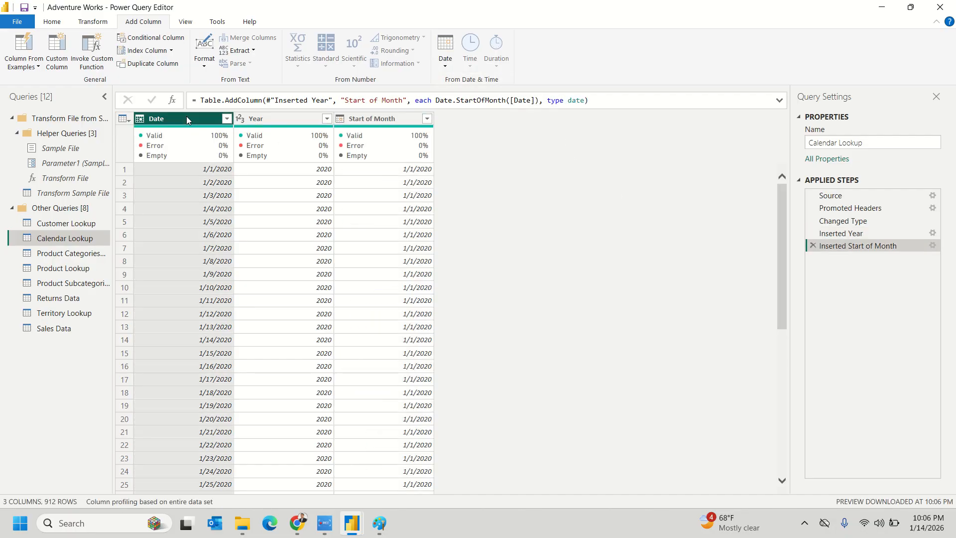
pyautogui.click(445, 49)
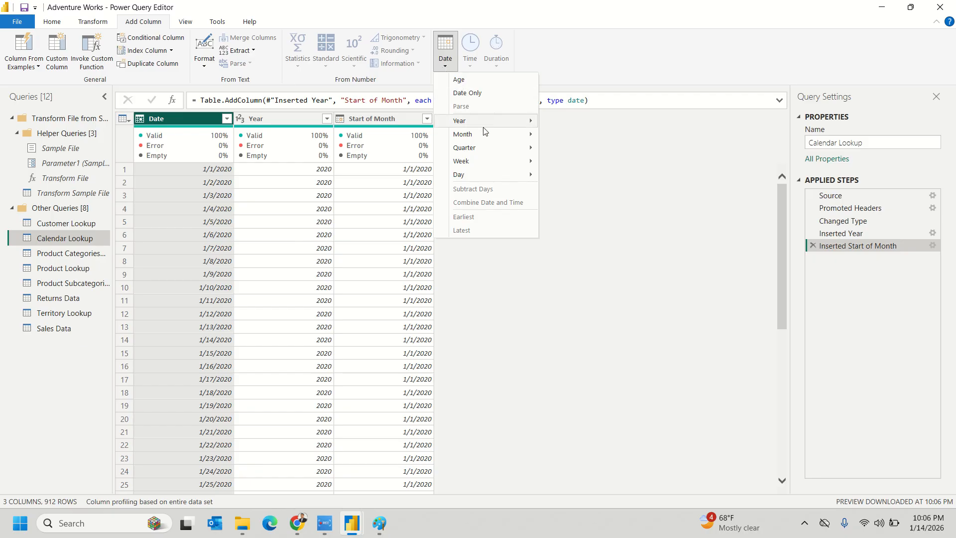
pyautogui.moveTo(482, 135)
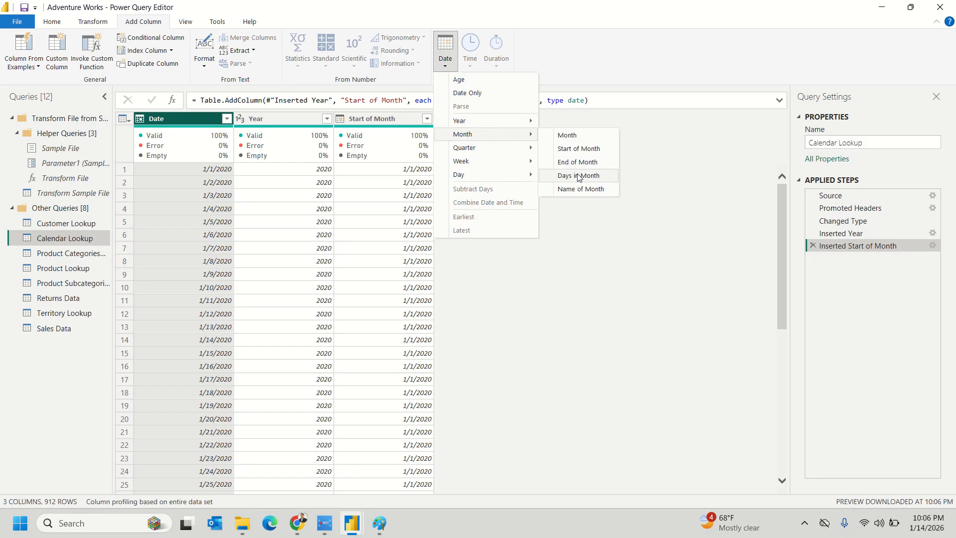
pyautogui.moveTo(499, 164)
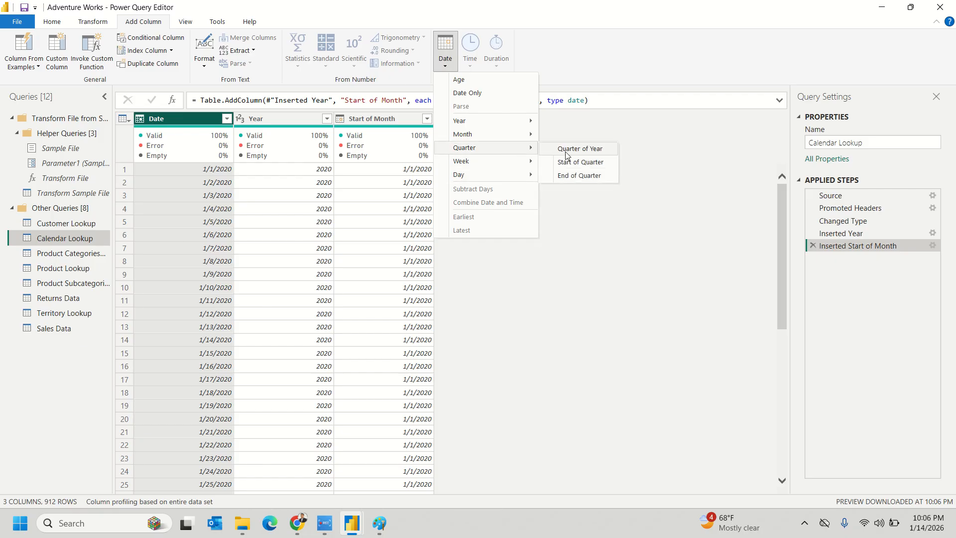
pyautogui.click(572, 164)
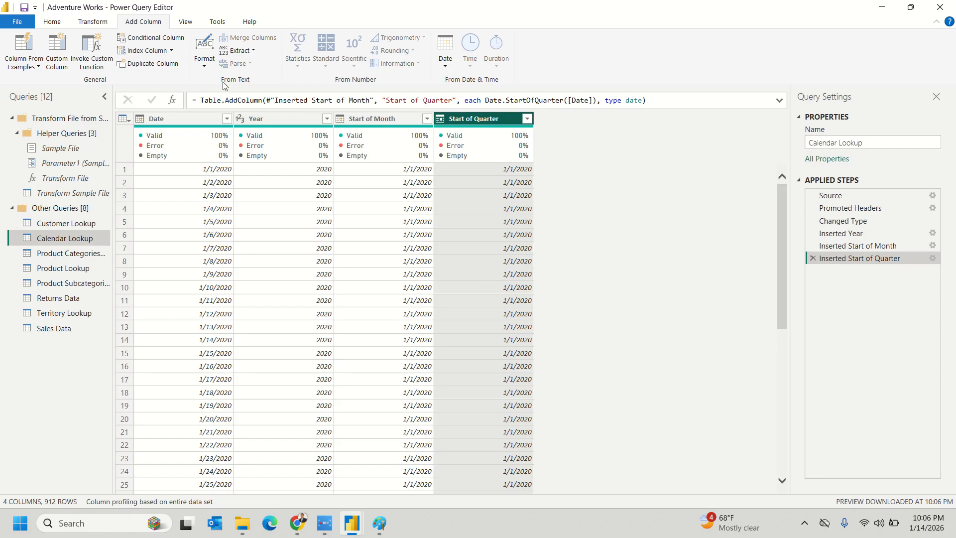
pyautogui.click(184, 122)
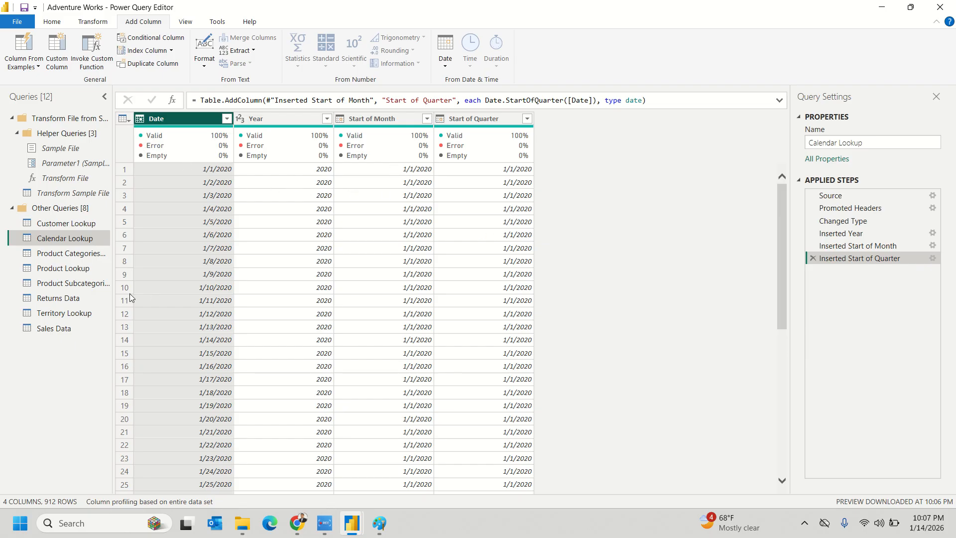
pyautogui.click(56, 21)
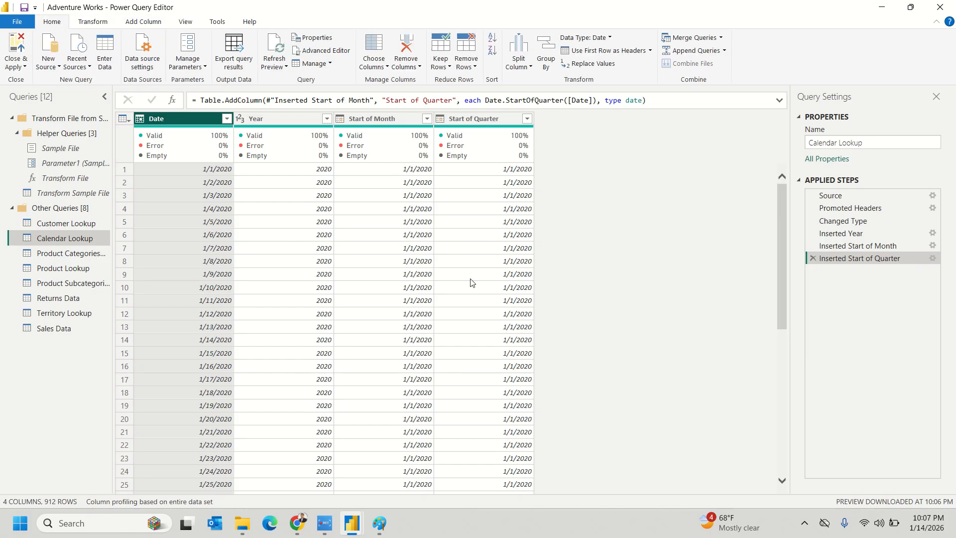
# - Close & Apply the query changes, then expand and collapse Territory Lookup in the Data pane
pyautogui.click(21, 65)
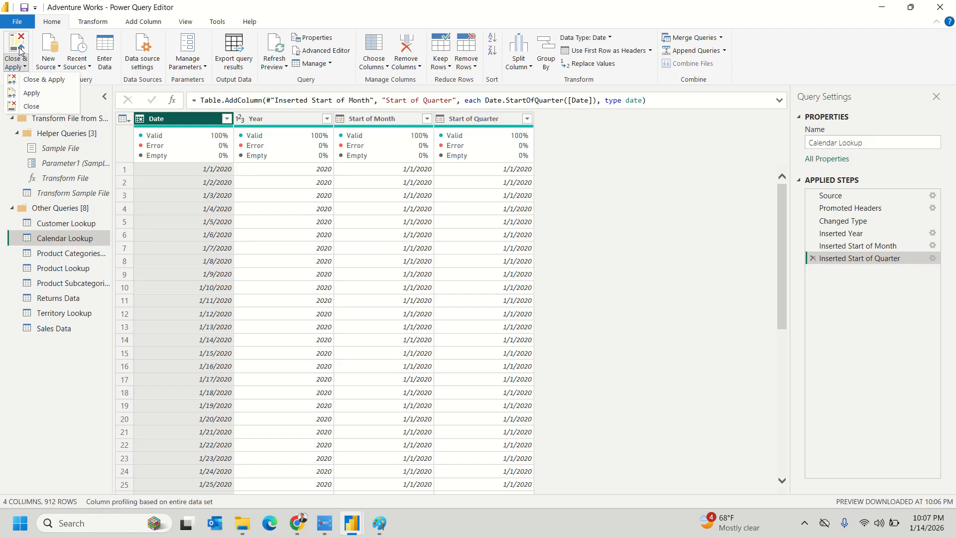
pyautogui.click(29, 80)
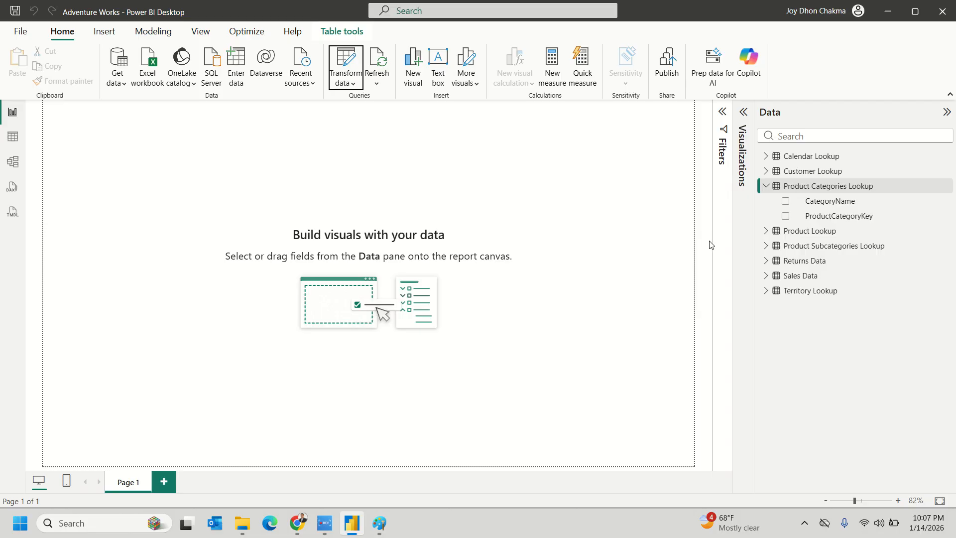
pyautogui.click(767, 292)
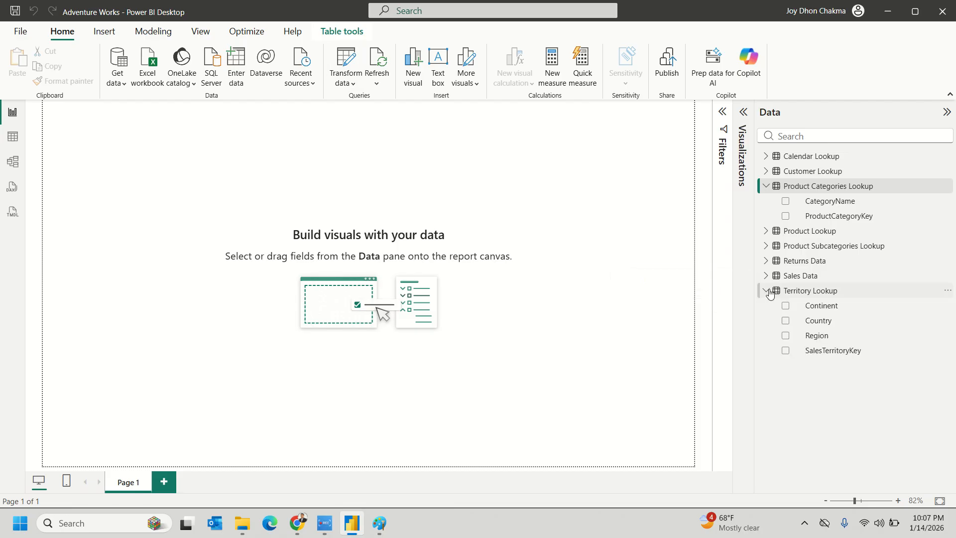
pyautogui.click(767, 291)
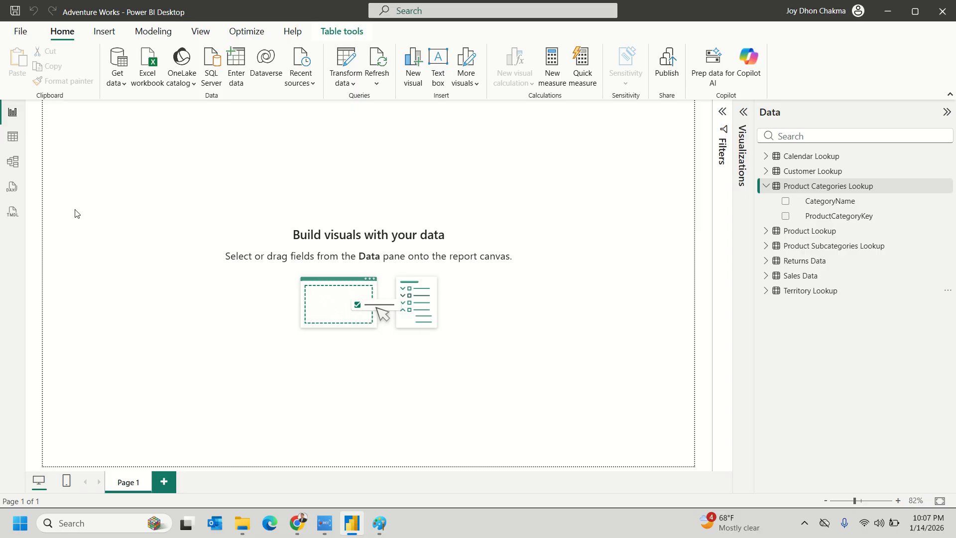
pyautogui.click(772, 292)
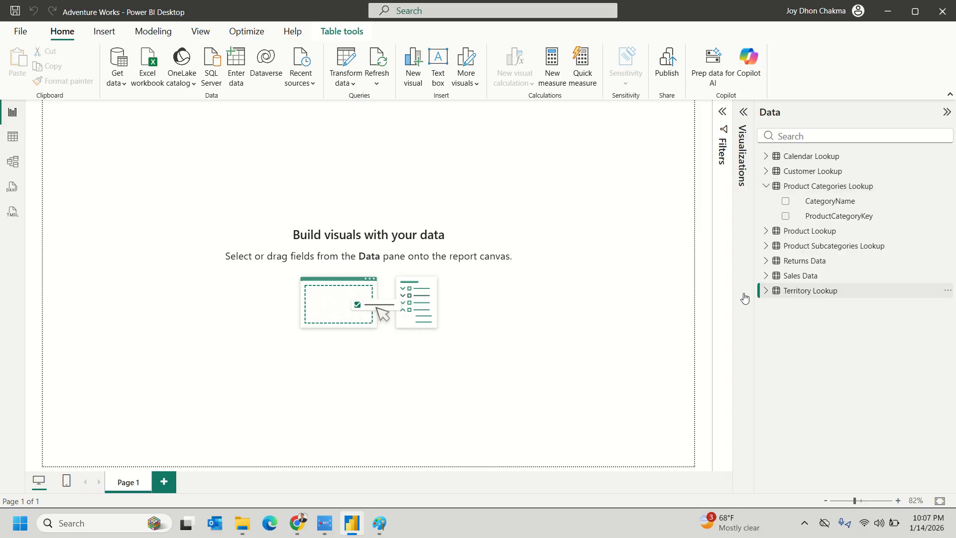
pyautogui.moveTo(765, 297)
# - Reopen Calendar Lookup in the query editor and compare row 14's Date with its Start of Month
pyautogui.click(345, 57)
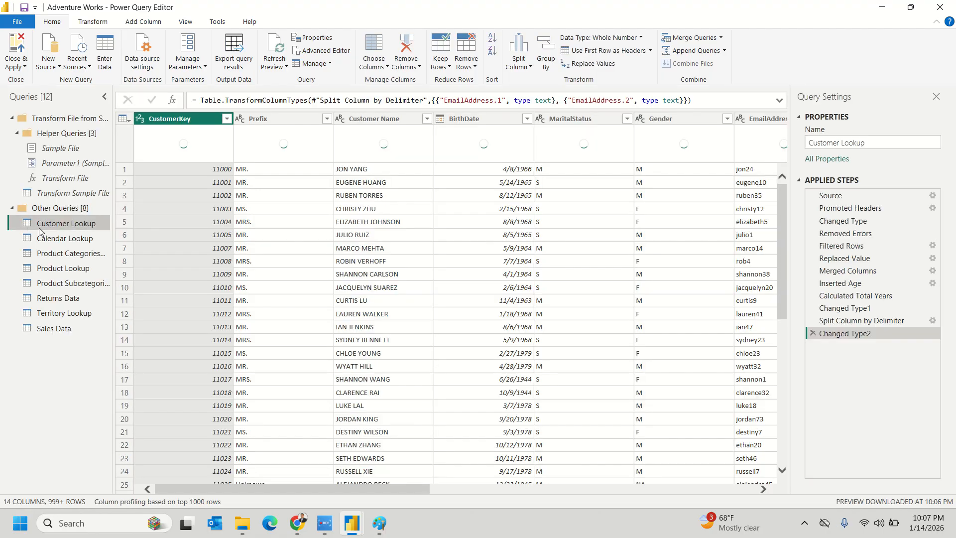
pyautogui.click(81, 238)
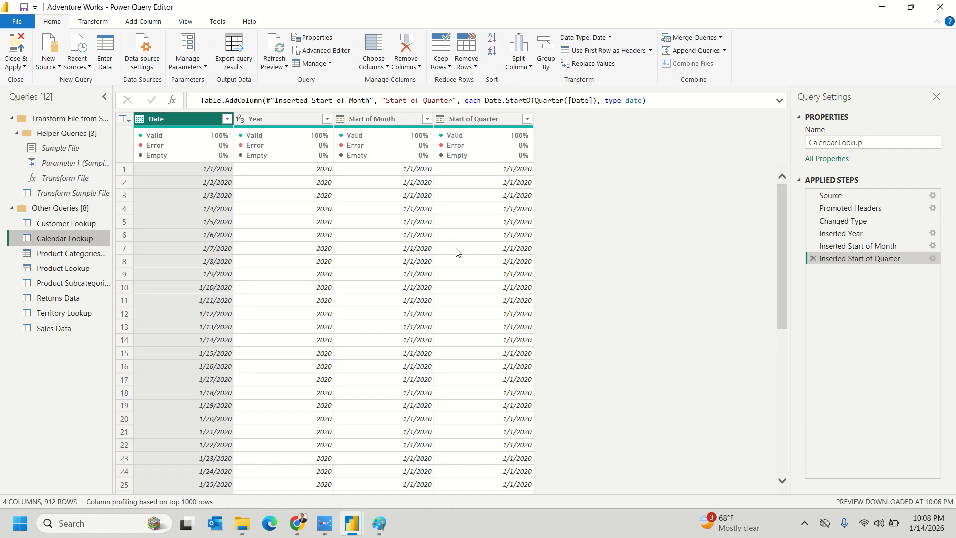
pyautogui.click(372, 118)
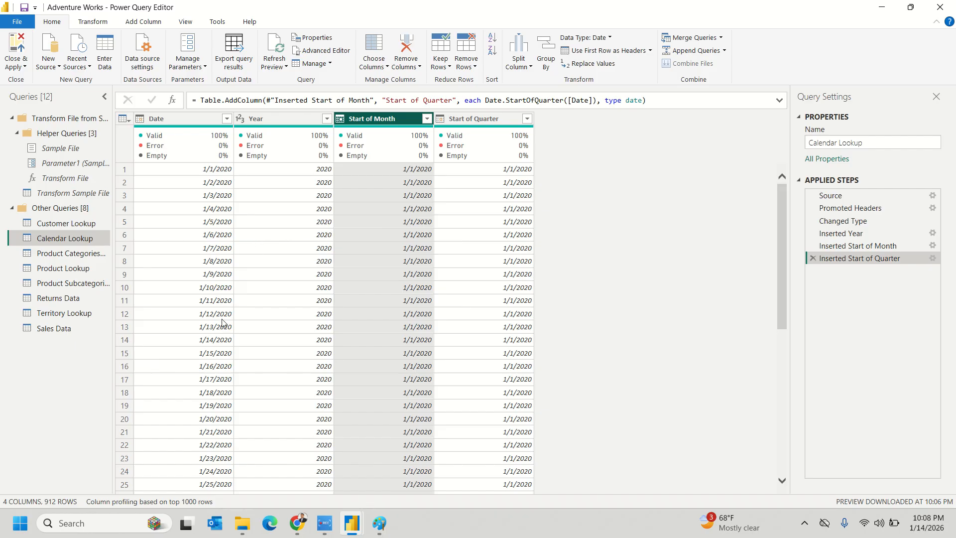
pyautogui.click(213, 343)
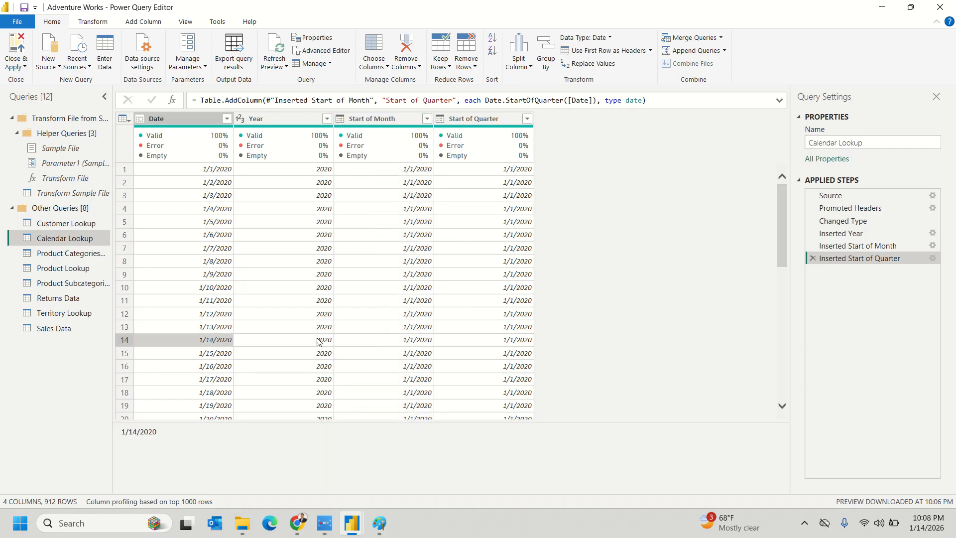
pyautogui.click(396, 342)
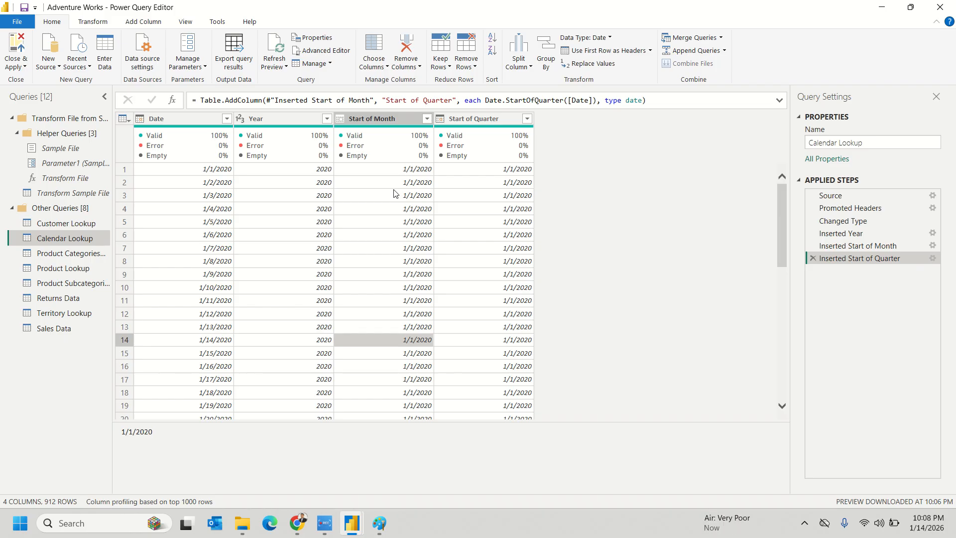
pyautogui.click(380, 522)
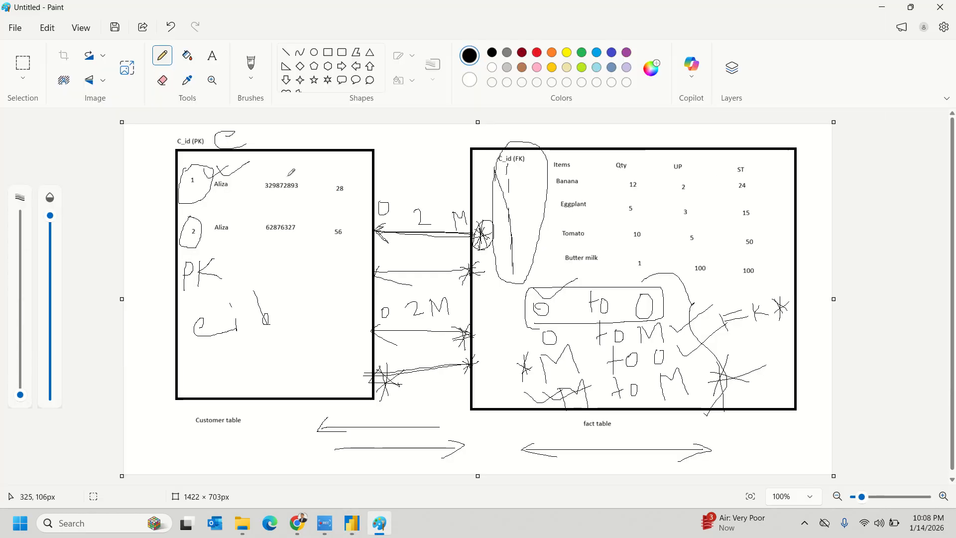
# - Undo the recent Paint scribbles, then mark beside C_id and draw an L-shaped axis in the fact table
pyautogui.hotkey('ctrl', 'z')
pyautogui.hotkey('ctrl', 'z')
pyautogui.hotkey('ctrl', 'z')
pyautogui.hotkey('ctrl', 'z')
pyautogui.hotkey('ctrl', 'z')
pyautogui.hotkey('ctrl', 'z')
pyautogui.hotkey('ctrl', 'z')
pyautogui.hotkey('ctrl', 'z')
pyautogui.hotkey('ctrl', 'z')
pyautogui.hotkey('ctrl', 'z')
pyautogui.hotkey('ctrl', 'z')
pyautogui.hotkey('ctrl', 'z')
pyautogui.hotkey('ctrl', 'z')
pyautogui.hotkey('ctrl', 'z')
pyautogui.hotkey('ctrl', 'z')
pyautogui.hotkey('ctrl', 'z')
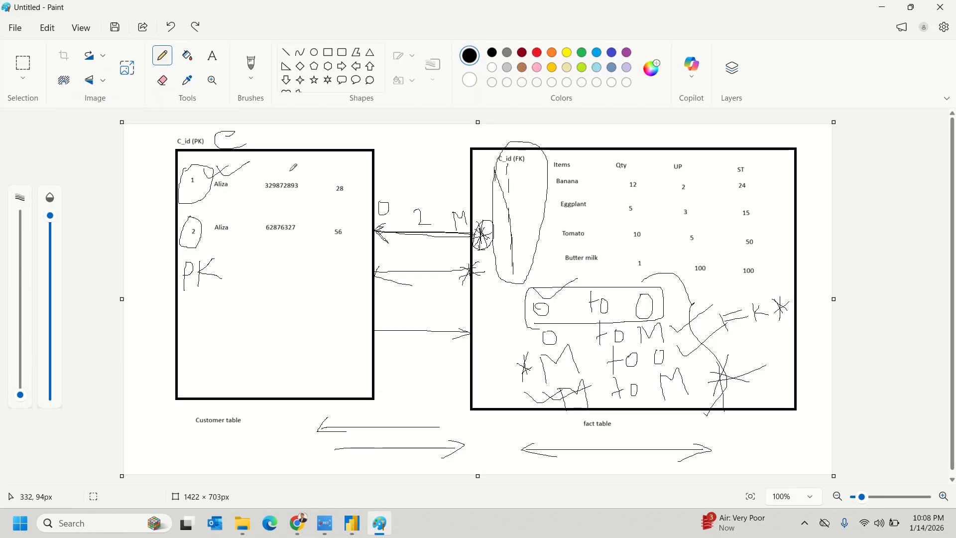
pyautogui.hotkey('ctrl', 'z')
pyautogui.hotkey('ctrl', 'z')
pyautogui.hotkey('ctrl', 'z')
pyautogui.hotkey('ctrl', 'z')
pyautogui.hotkey('ctrl', 'z')
pyautogui.hotkey('ctrl', 'z')
pyautogui.hotkey('ctrl', 'z')
pyautogui.hotkey('ctrl', 'z')
pyautogui.hotkey('ctrl', 'z')
pyautogui.hotkey('ctrl', 'z')
pyautogui.hotkey('ctrl', 'z')
pyautogui.hotkey('ctrl', 'z')
pyautogui.hotkey('ctrl', 'z')
pyautogui.hotkey('ctrl', 'z')
pyautogui.hotkey('ctrl', 'z')
pyautogui.hotkey('ctrl', 'z')
pyautogui.hotkey('ctrl', 'z')
pyautogui.hotkey('ctrl', 'z')
pyautogui.hotkey('ctrl', 'z')
pyautogui.hotkey('ctrl', 'z')
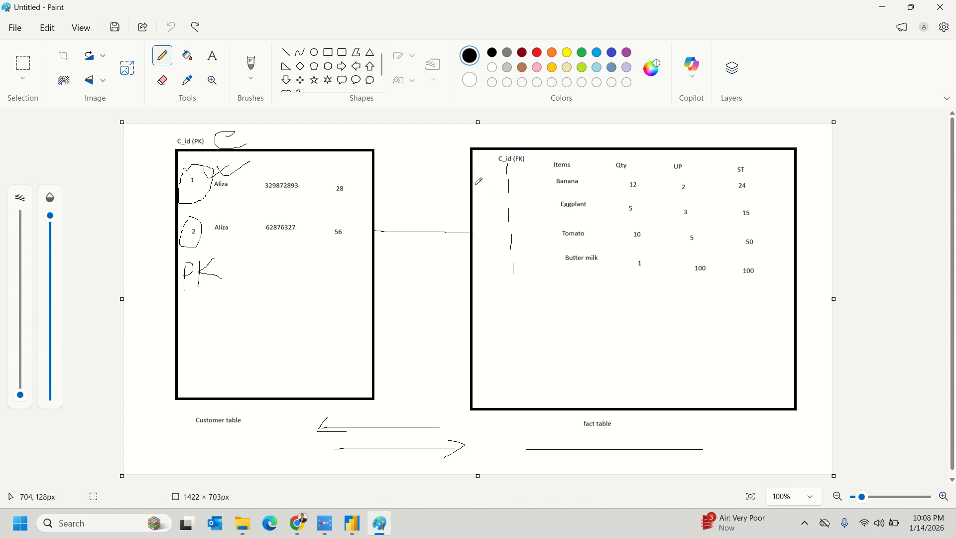
pyautogui.moveTo(484, 172)
pyautogui.mouseDown()
pyautogui.moveTo(492, 206)
pyautogui.moveTo(472, 237)
pyautogui.moveTo(493, 252)
pyautogui.moveTo(500, 287)
pyautogui.moveTo(526, 268)
pyautogui.mouseUp()
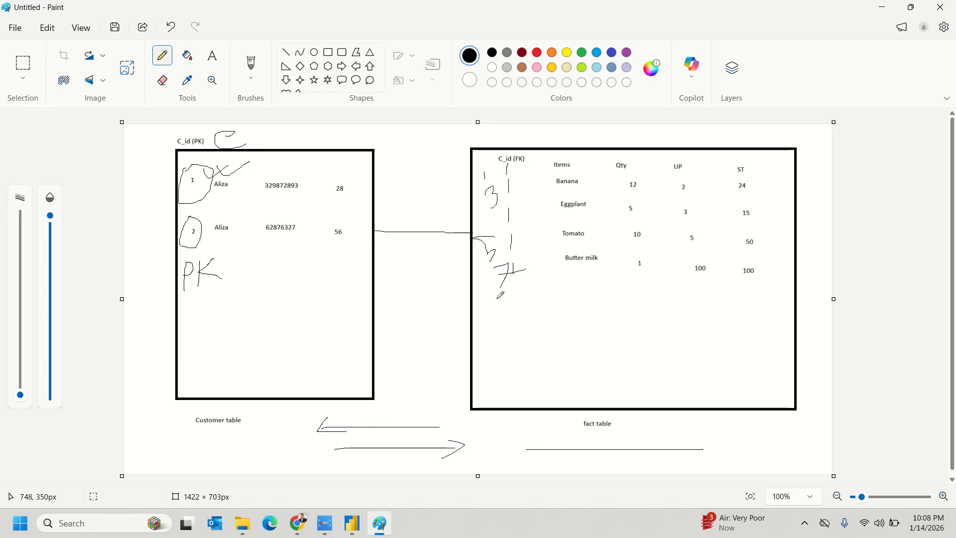
pyautogui.moveTo(528, 280)
pyautogui.mouseDown()
pyautogui.moveTo(532, 334)
pyautogui.moveTo(551, 376)
pyautogui.moveTo(769, 376)
pyautogui.mouseUp()
# - Sketch a rising line with baseline tick marks on the chart, plus a hook beside the ST column
pyautogui.moveTo(541, 372)
pyautogui.mouseDown()
pyautogui.moveTo(669, 336)
pyautogui.moveTo(764, 284)
pyautogui.mouseUp()
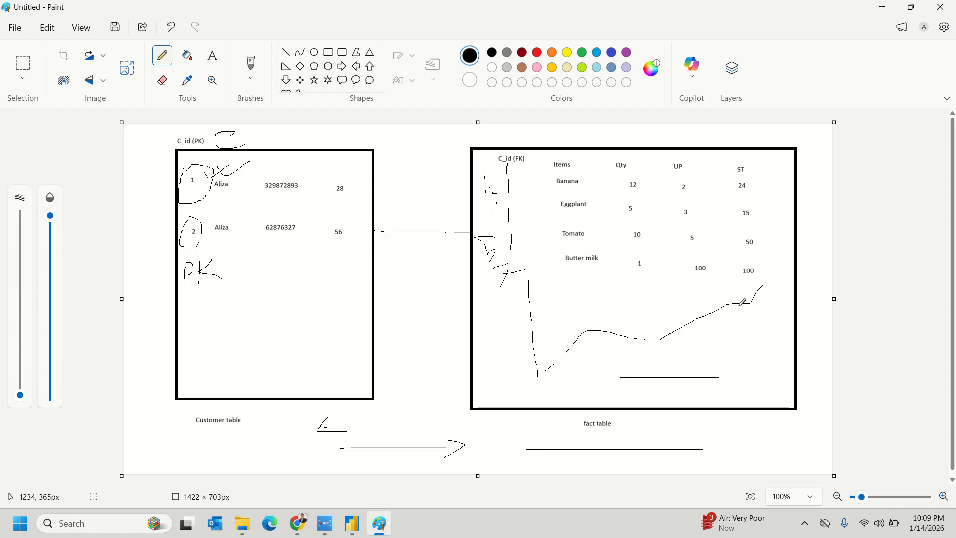
pyautogui.moveTo(558, 372); pyautogui.dragTo(571, 382)
pyautogui.moveTo(610, 370)
pyautogui.mouseDown()
pyautogui.moveTo(611, 383)
pyautogui.moveTo(738, 388)
pyautogui.mouseUp()
pyautogui.moveTo(769, 223)
pyautogui.mouseDown()
pyautogui.moveTo(778, 313)
pyautogui.moveTo(760, 316)
pyautogui.mouseUp()
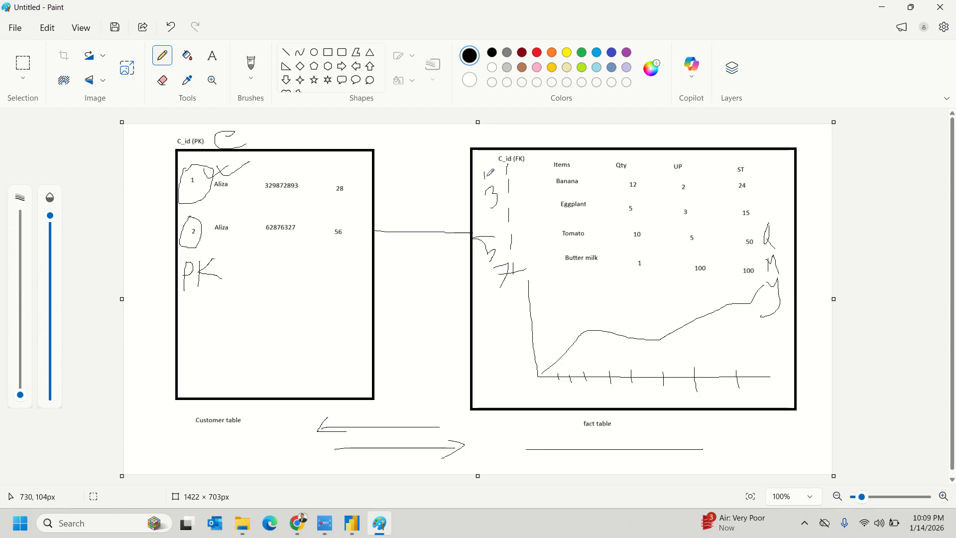
# - Add marks between the tables, circle C_id (FK), and write 5 and 6 with extra axis ticks
pyautogui.moveTo(417, 165)
pyautogui.mouseDown()
pyautogui.moveTo(418, 176)
pyautogui.moveTo(434, 167)
pyautogui.moveTo(420, 205)
pyautogui.moveTo(444, 190)
pyautogui.moveTo(436, 206)
pyautogui.mouseUp()
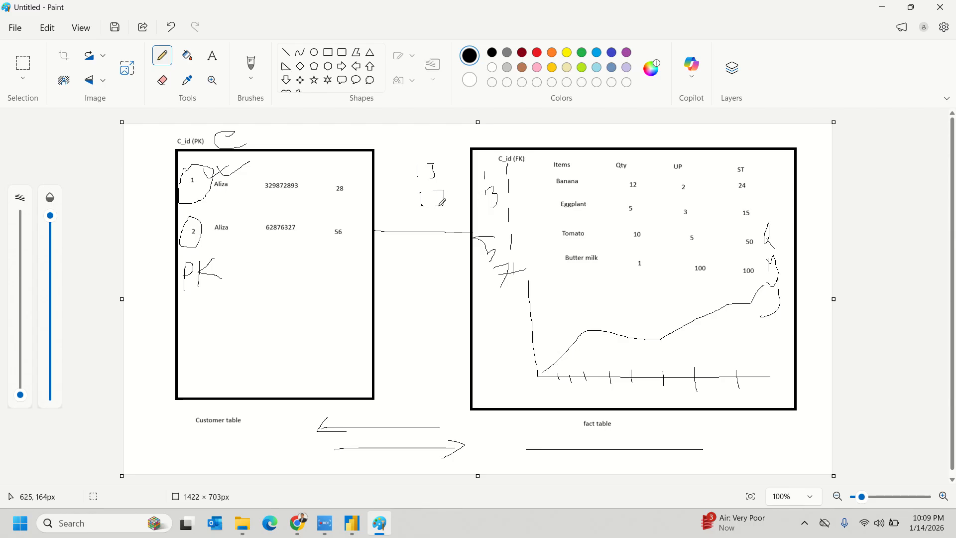
pyautogui.moveTo(419, 239)
pyautogui.mouseDown()
pyautogui.moveTo(422, 255)
pyautogui.moveTo(452, 248)
pyautogui.moveTo(441, 254)
pyautogui.mouseUp()
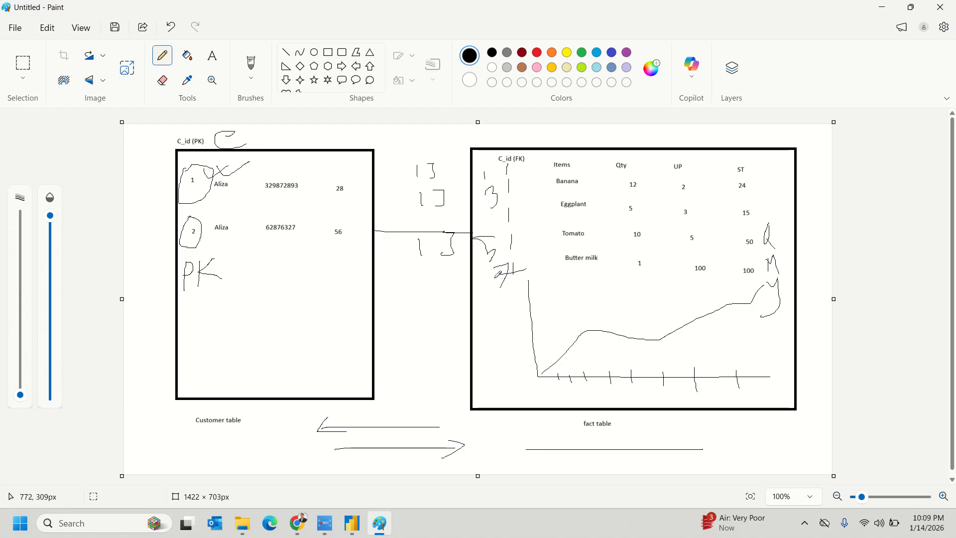
pyautogui.moveTo(487, 150)
pyautogui.mouseDown()
pyautogui.moveTo(468, 269)
pyautogui.moveTo(524, 268)
pyautogui.moveTo(496, 135)
pyautogui.moveTo(460, 187)
pyautogui.mouseUp()
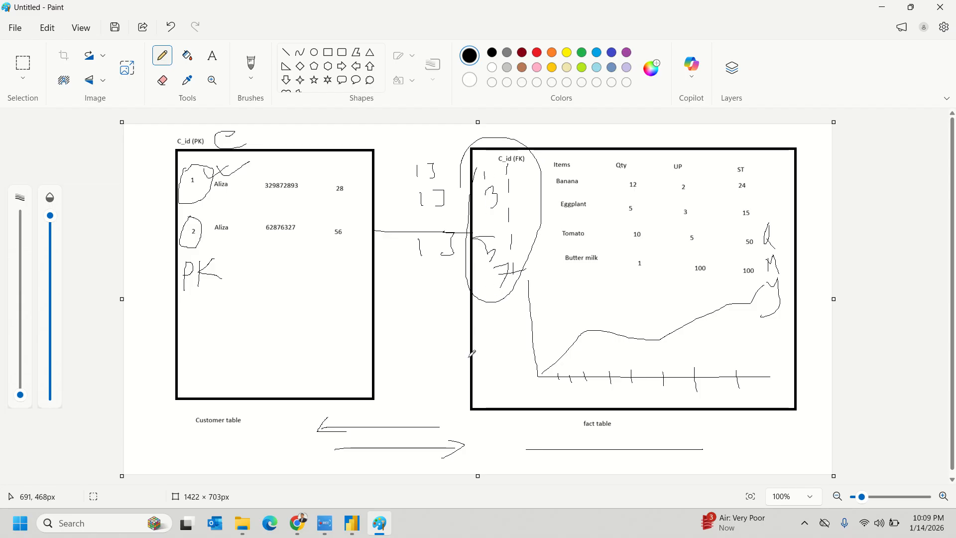
pyautogui.moveTo(570, 378)
pyautogui.mouseDown()
pyautogui.moveTo(583, 396)
pyautogui.moveTo(565, 399)
pyautogui.mouseUp()
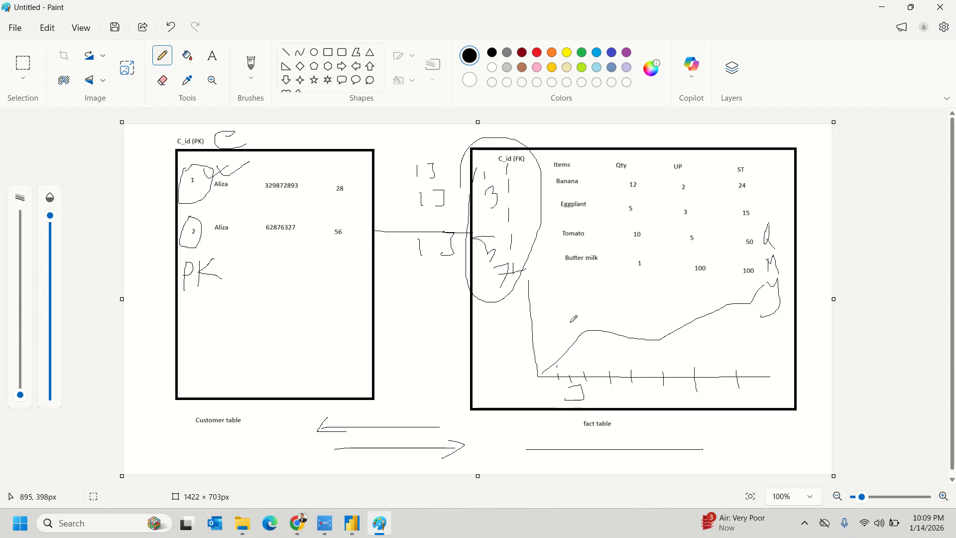
pyautogui.moveTo(574, 320)
pyautogui.mouseDown()
pyautogui.moveTo(570, 338)
pyautogui.moveTo(576, 321)
pyautogui.mouseUp()
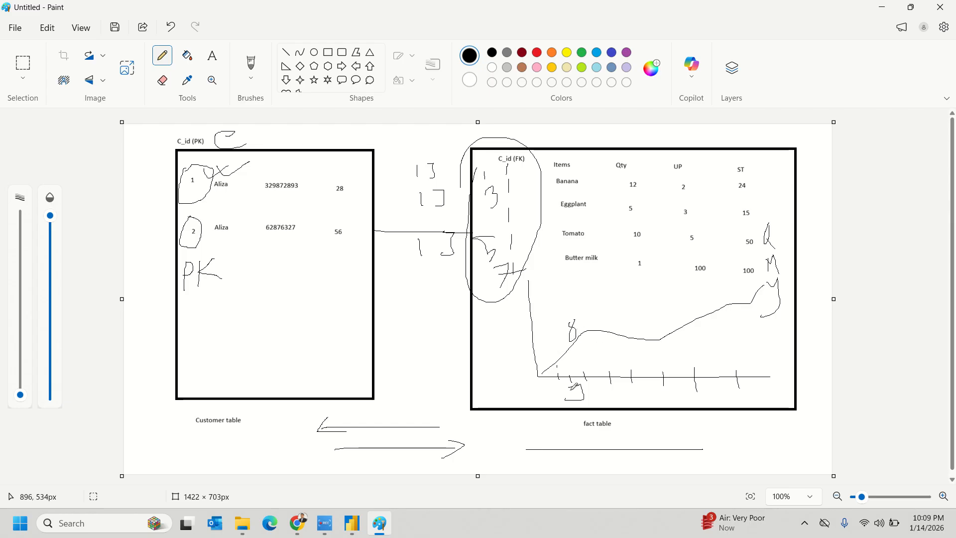
pyautogui.moveTo(558, 369)
pyautogui.mouseDown()
pyautogui.moveTo(559, 386)
pyautogui.moveTo(609, 387)
pyautogui.mouseUp()
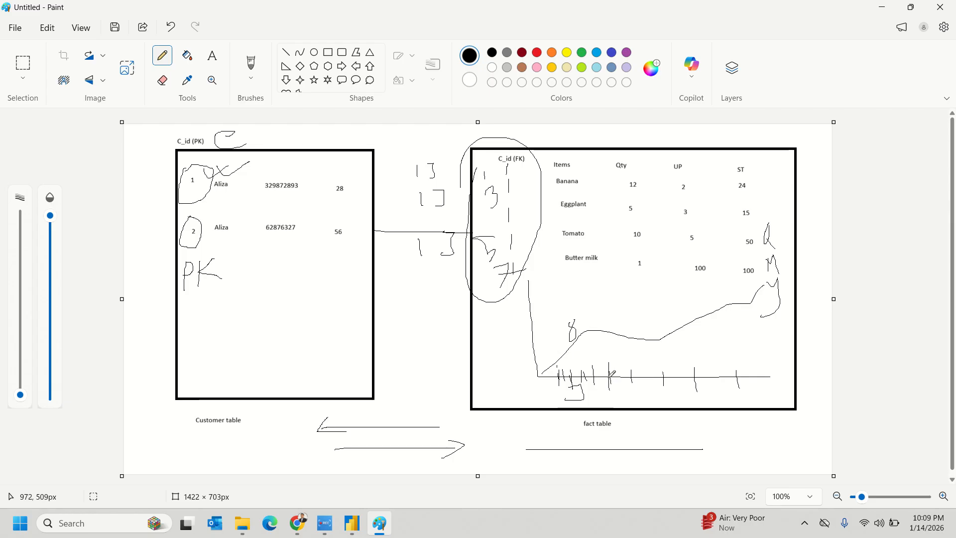
# - Minimize Paint, Close & Apply the query edits, and switch to Table view
pyautogui.click(881, 7)
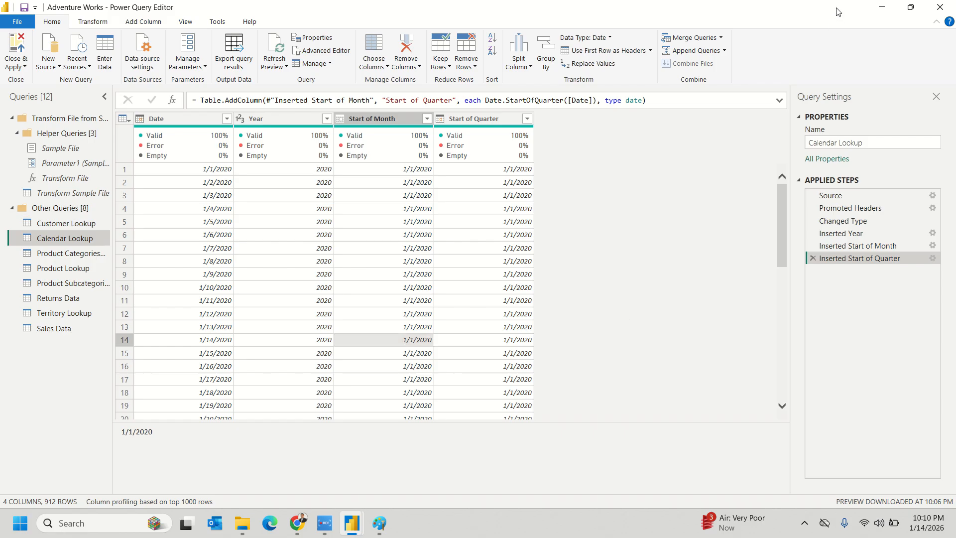
pyautogui.click(18, 44)
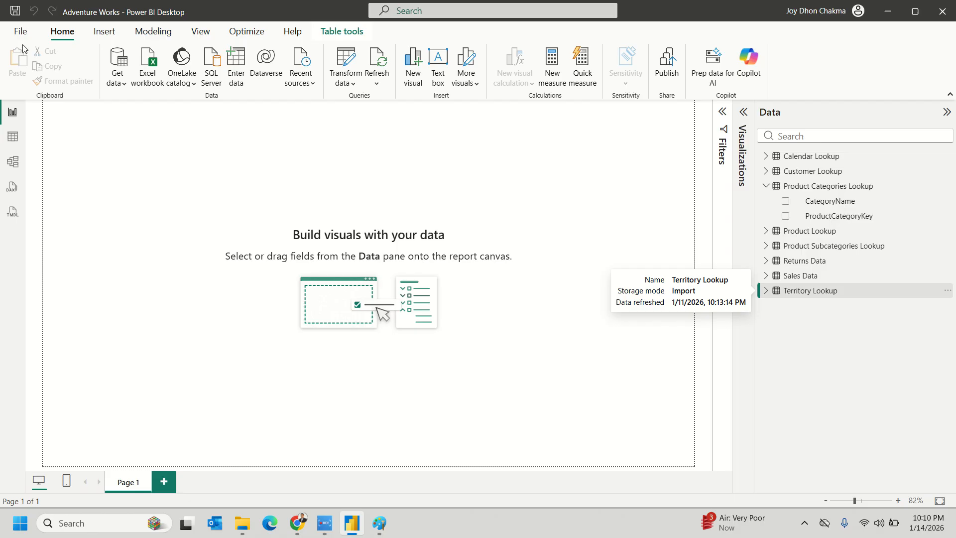
pyautogui.click(12, 137)
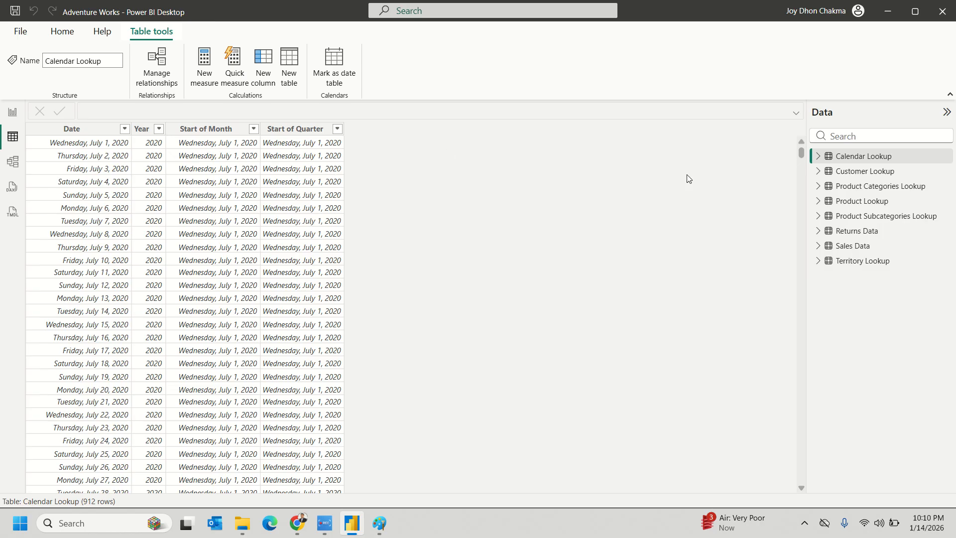
# - Show Territory Lookup in Table view and set Region's data category to Country/Region
pyautogui.click(818, 261)
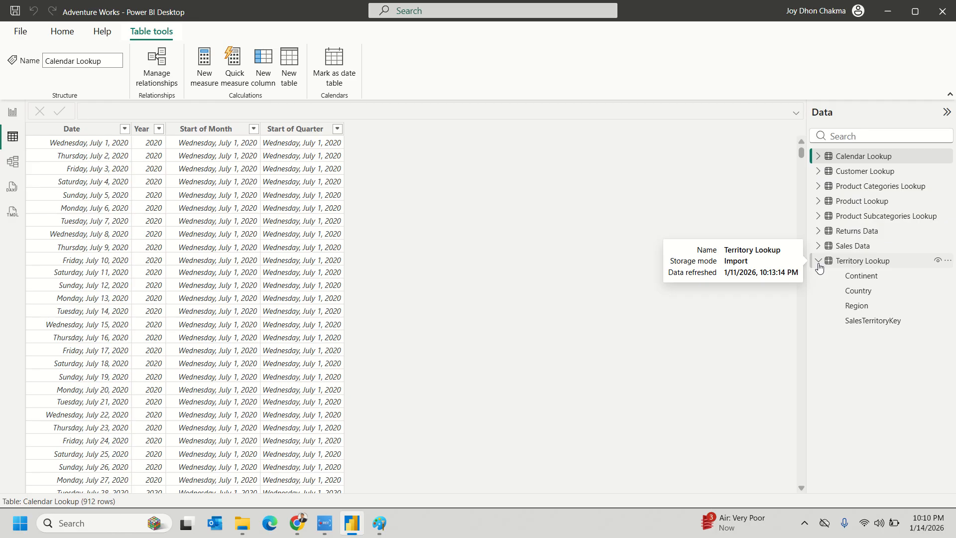
pyautogui.click(878, 263)
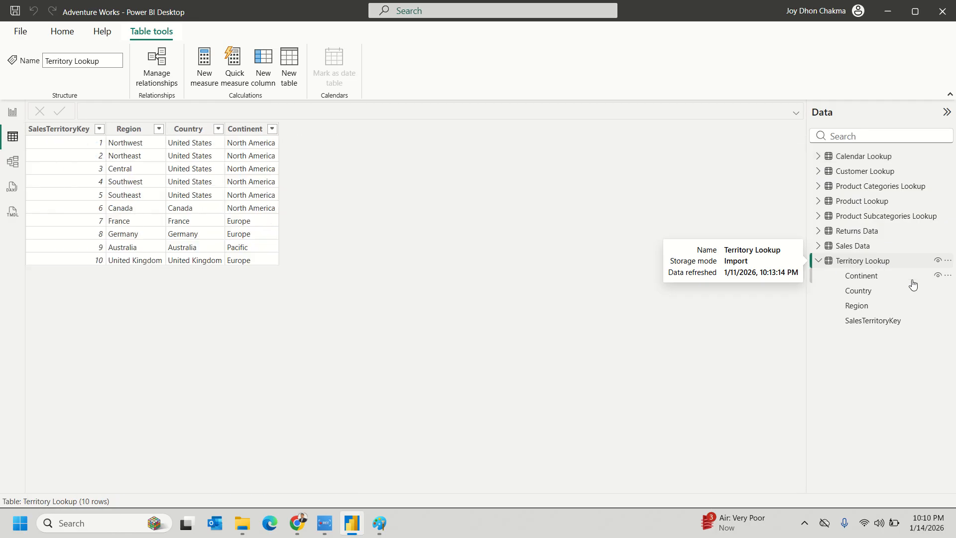
pyautogui.click(864, 279)
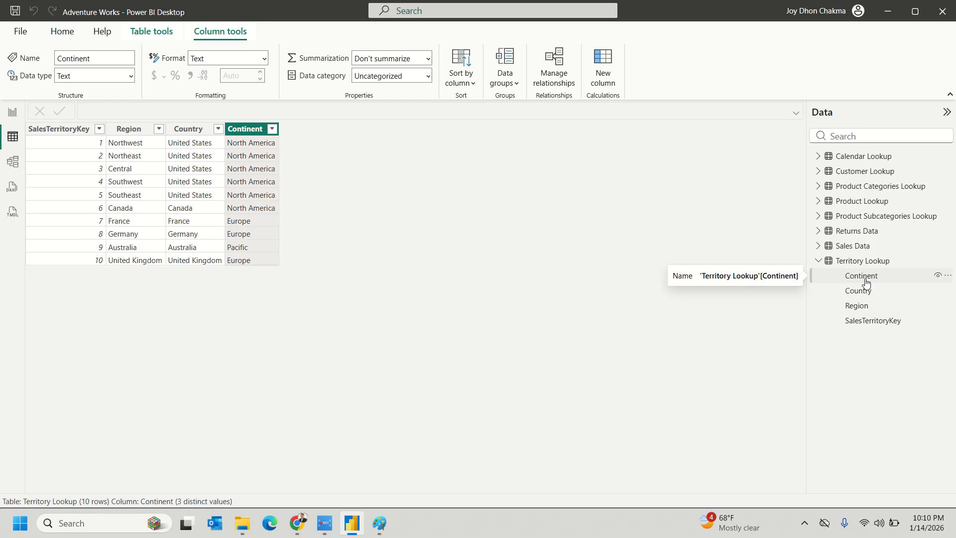
pyautogui.click(142, 133)
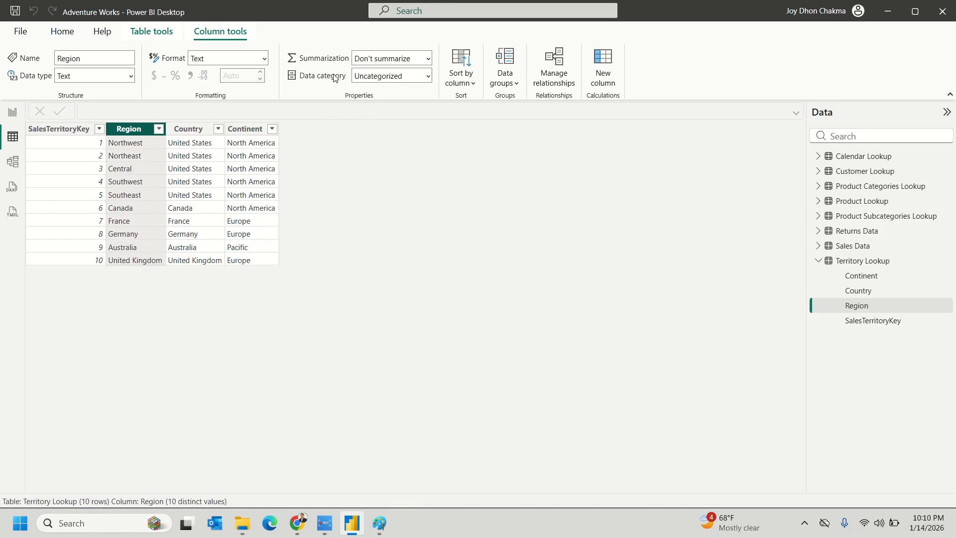
pyautogui.click(426, 75)
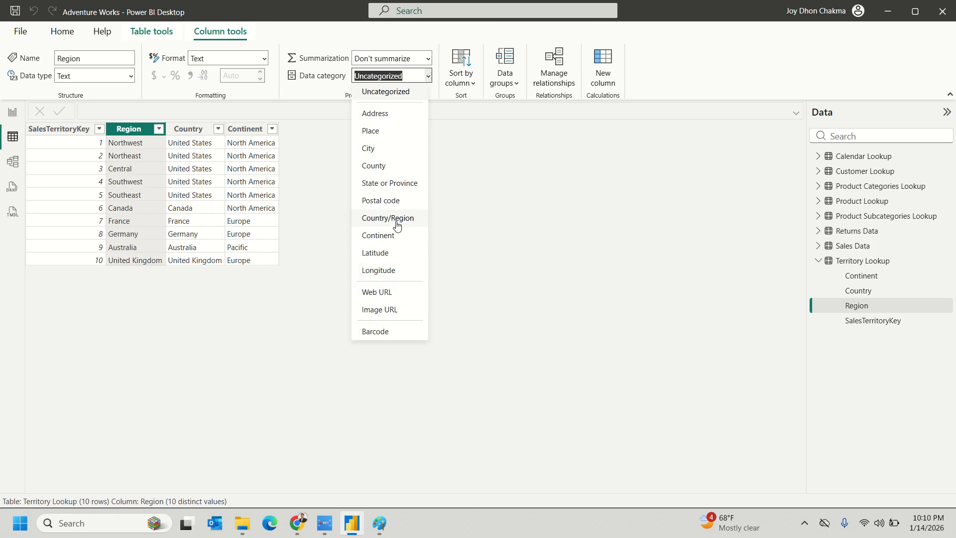
pyautogui.click(397, 224)
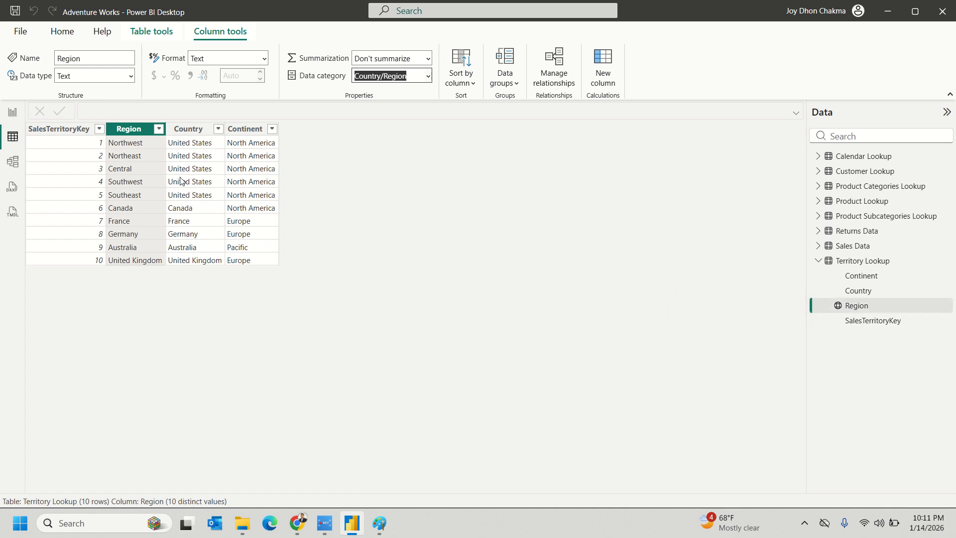
# - Set Country's data category to Country/Region and Continent's to Continent, confirming the change
pyautogui.click(188, 130)
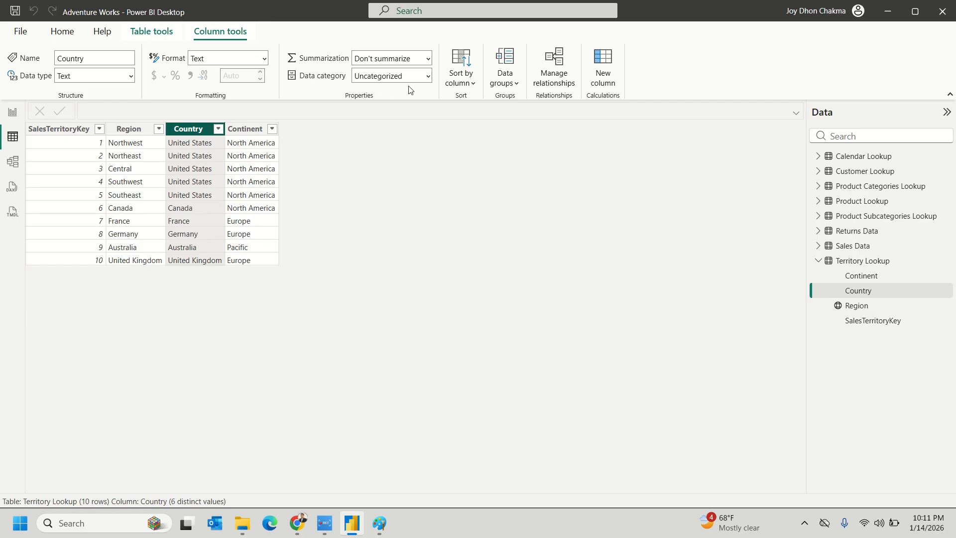
pyautogui.click(429, 77)
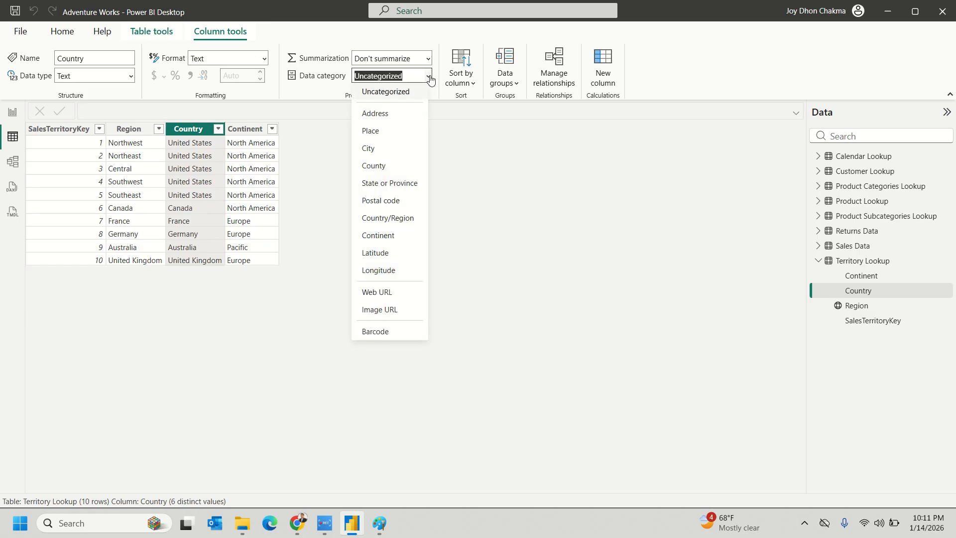
pyautogui.click(379, 222)
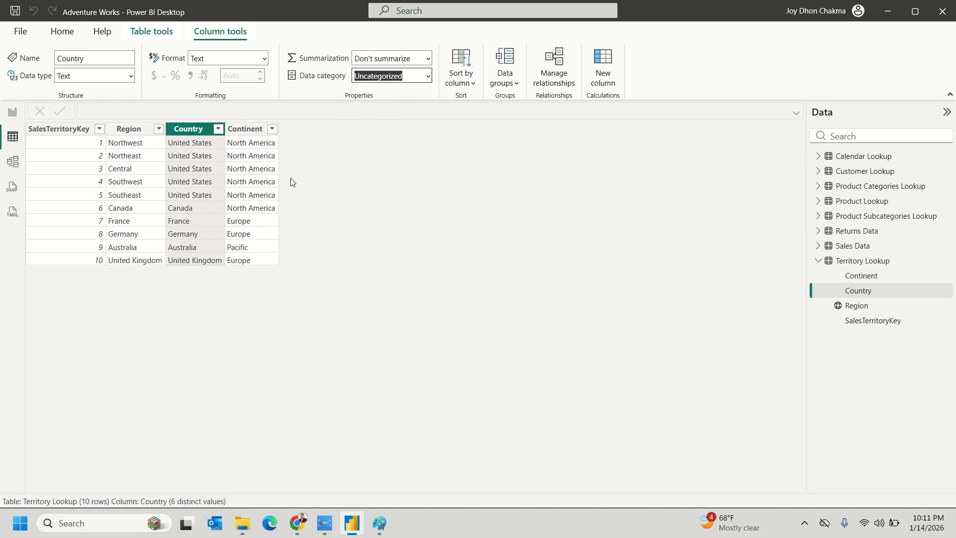
pyautogui.click(249, 131)
pyautogui.click(426, 76)
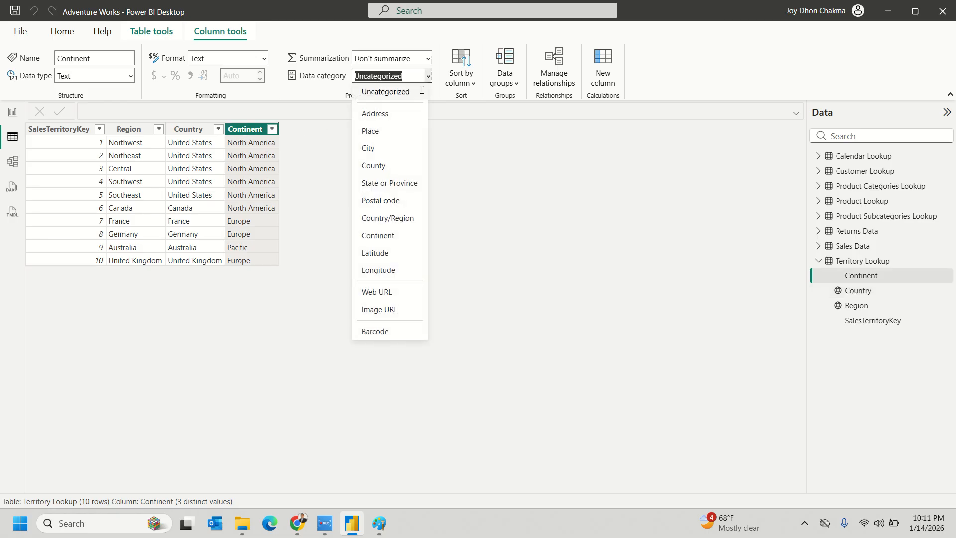
pyautogui.click(385, 241)
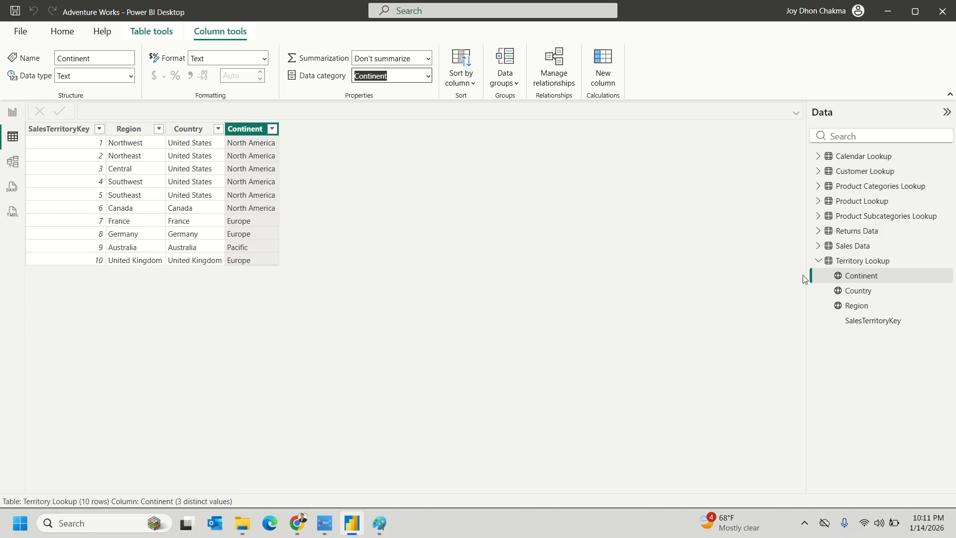
pyautogui.click(380, 329)
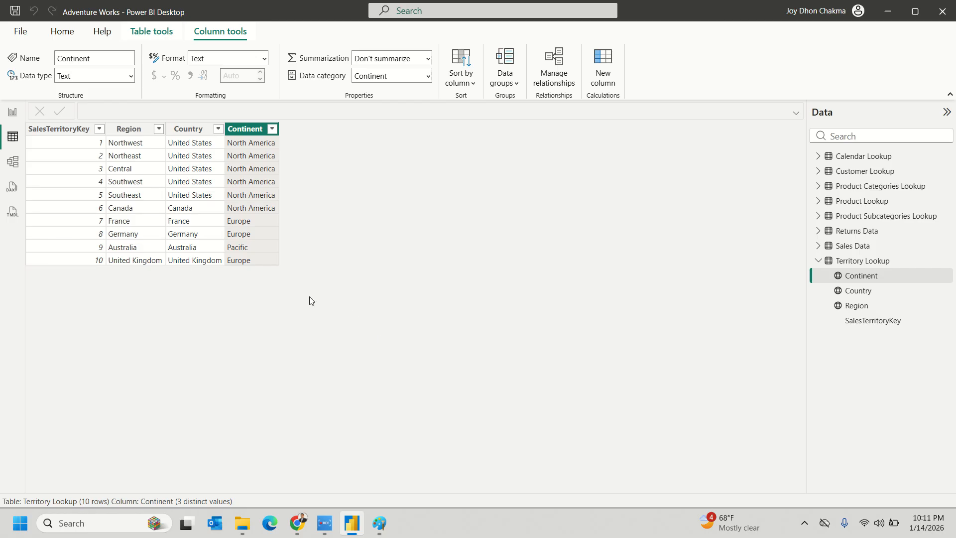
pyautogui.click(12, 112)
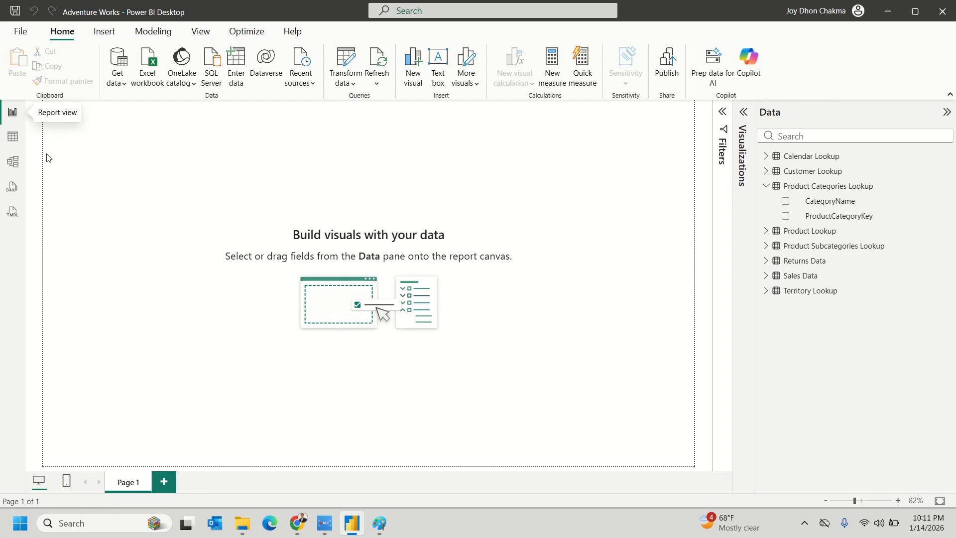
pyautogui.click(14, 136)
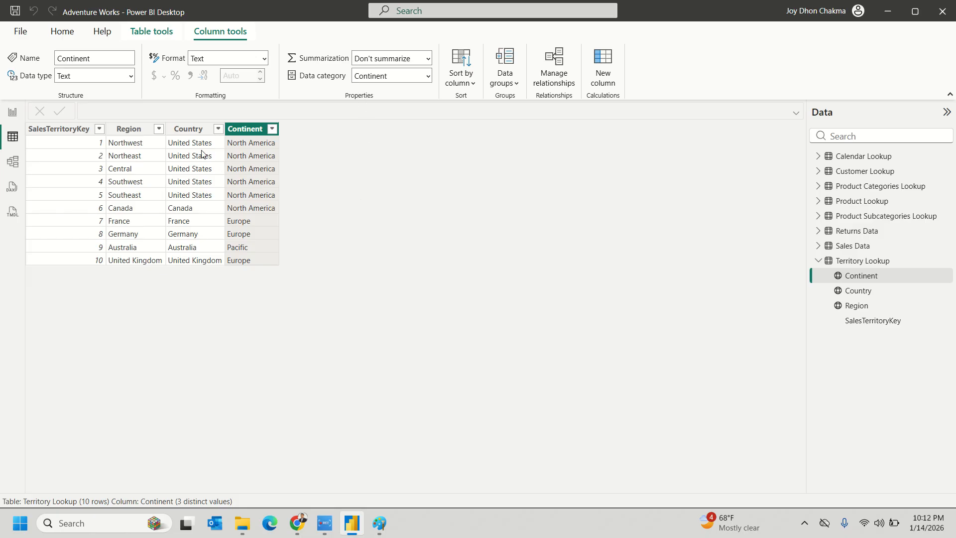
# - Select the Country column, then display the Calendar Lookup table instead
pyautogui.click(181, 147)
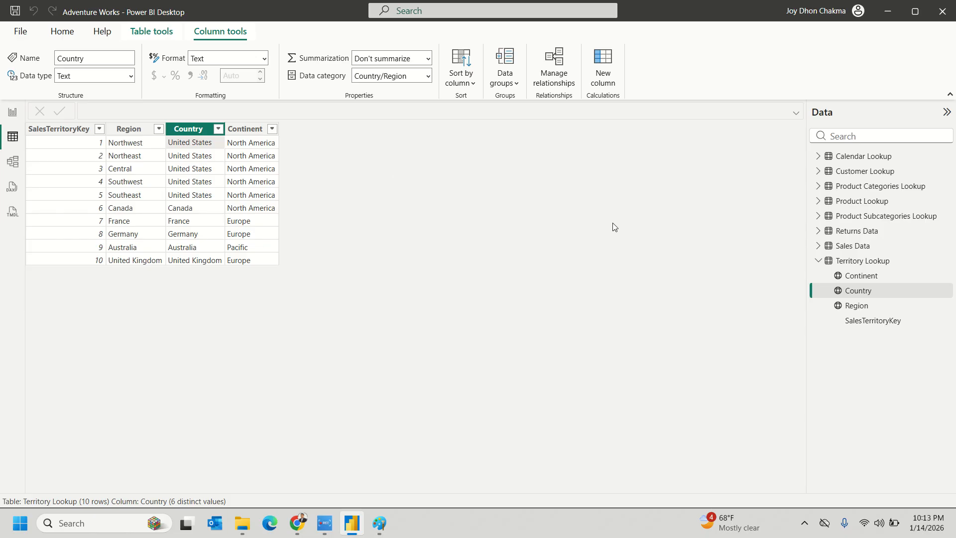
pyautogui.click(845, 159)
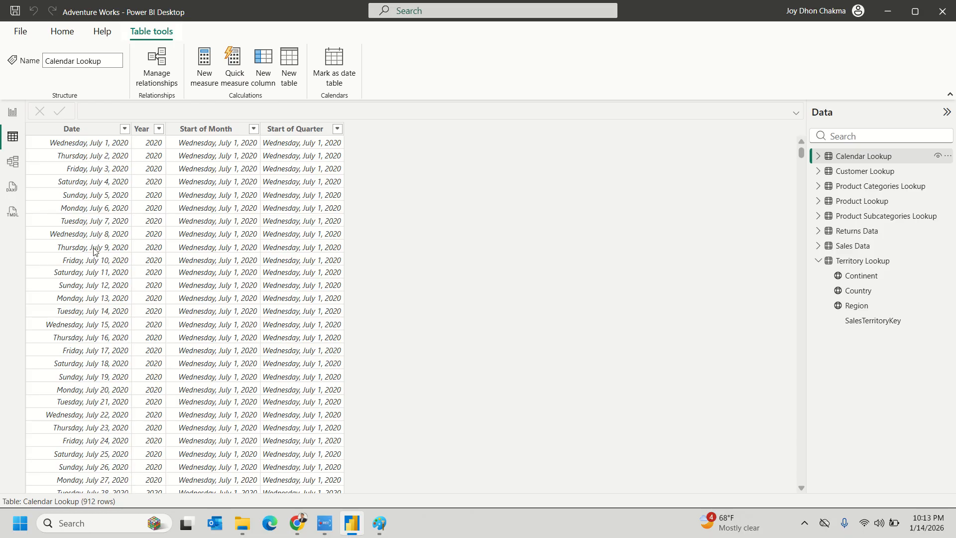
# - Give the Calendar Lookup Date column a month-and-day format as a first try
pyautogui.click(75, 129)
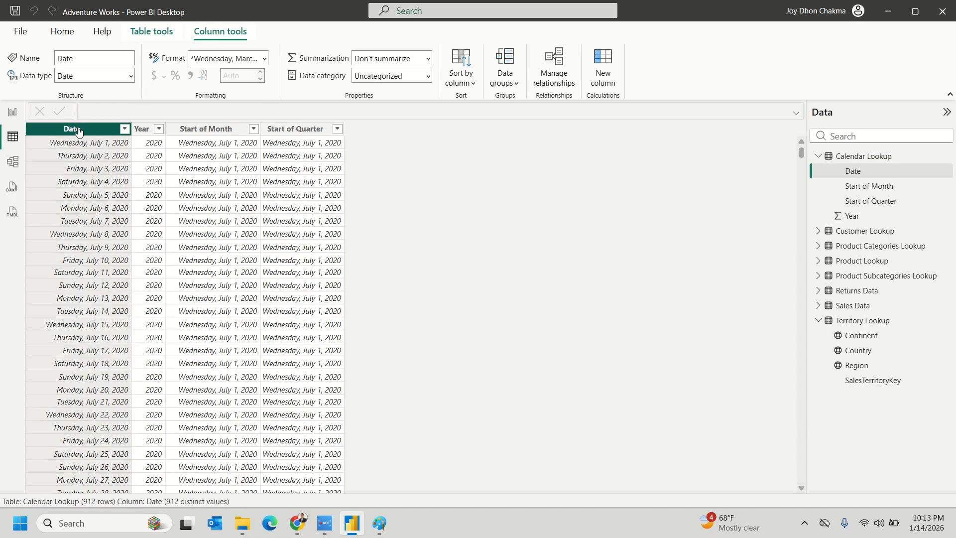
pyautogui.click(264, 59)
pyautogui.click(379, 40)
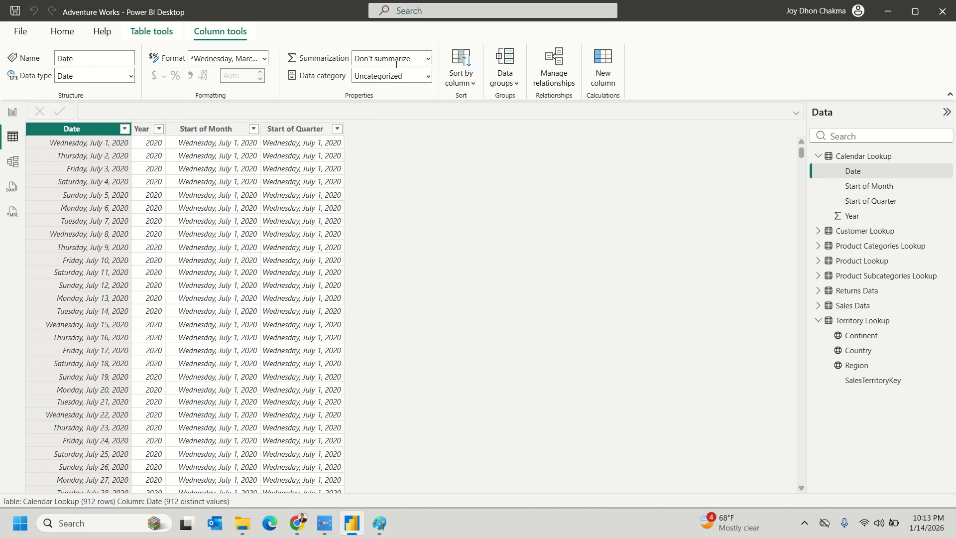
pyautogui.click(265, 59)
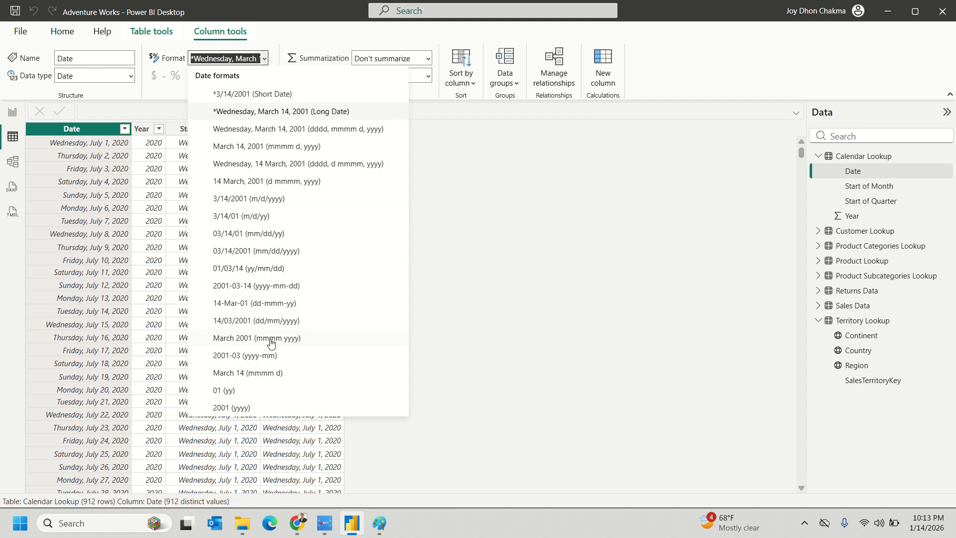
pyautogui.scroll(-2, 259, 366)
pyautogui.click(248, 372)
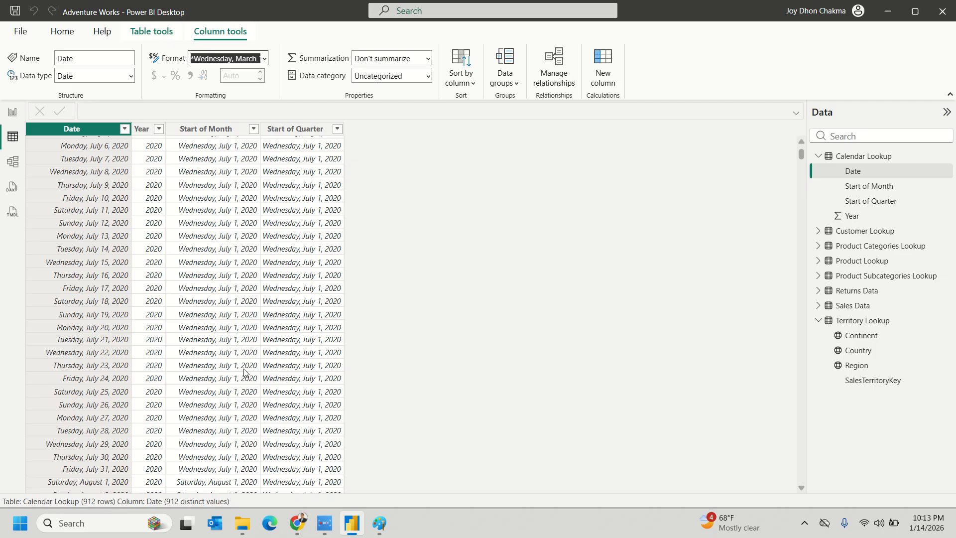
# - Format the Start of Month column as month and year (mmmm yyyy)
pyautogui.click(138, 129)
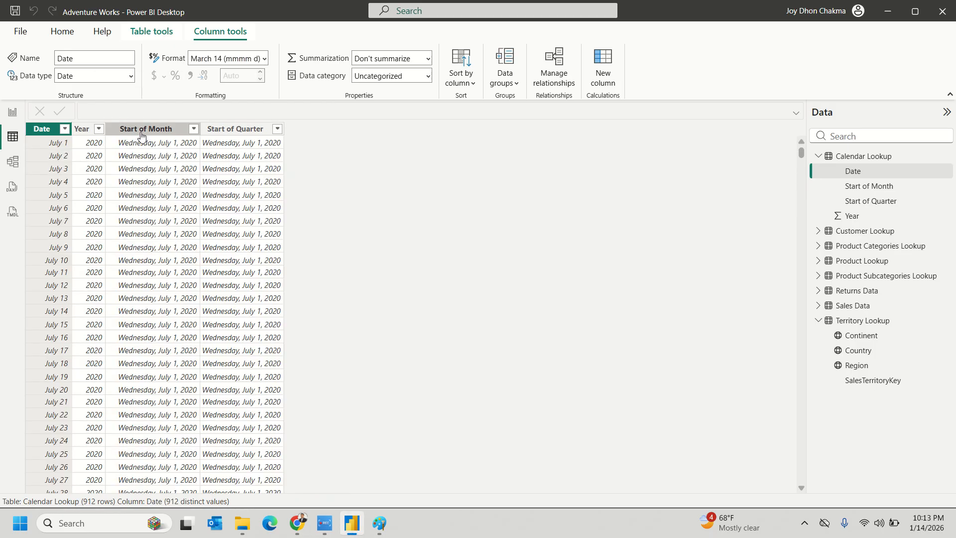
pyautogui.click(265, 59)
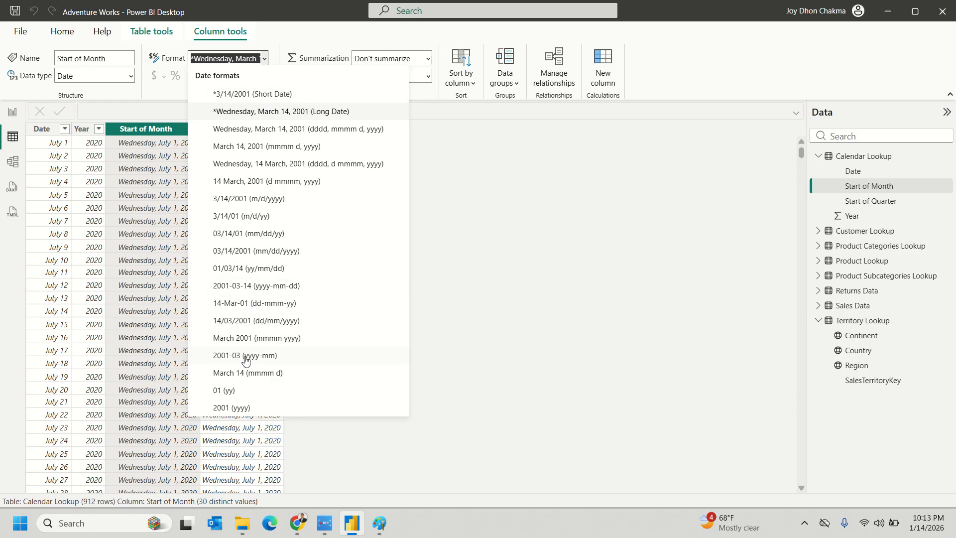
pyautogui.click(241, 375)
pyautogui.click(225, 130)
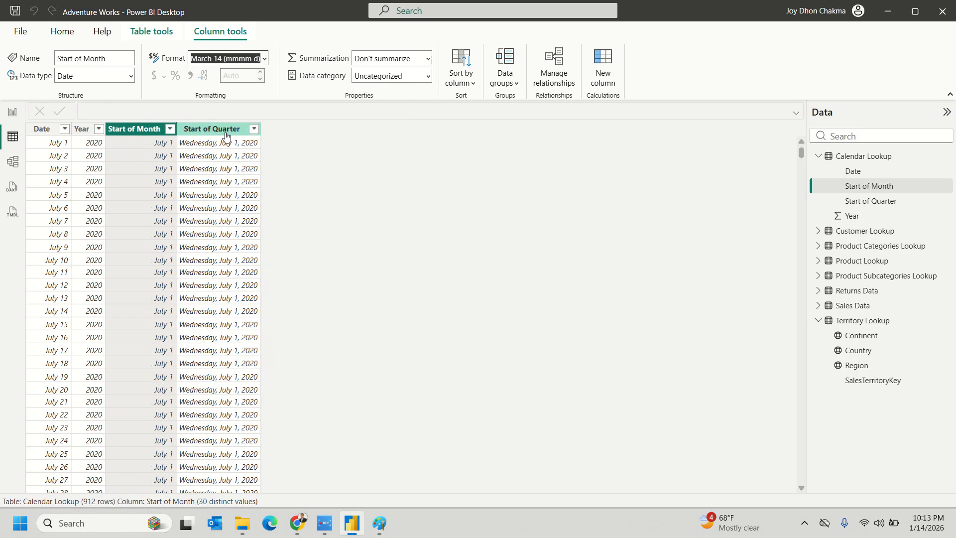
pyautogui.click(149, 132)
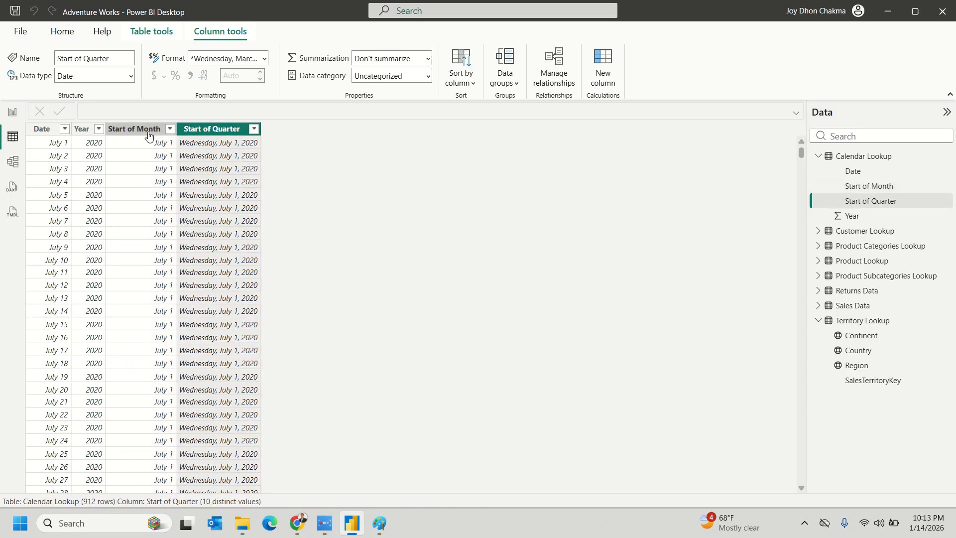
pyautogui.click(261, 59)
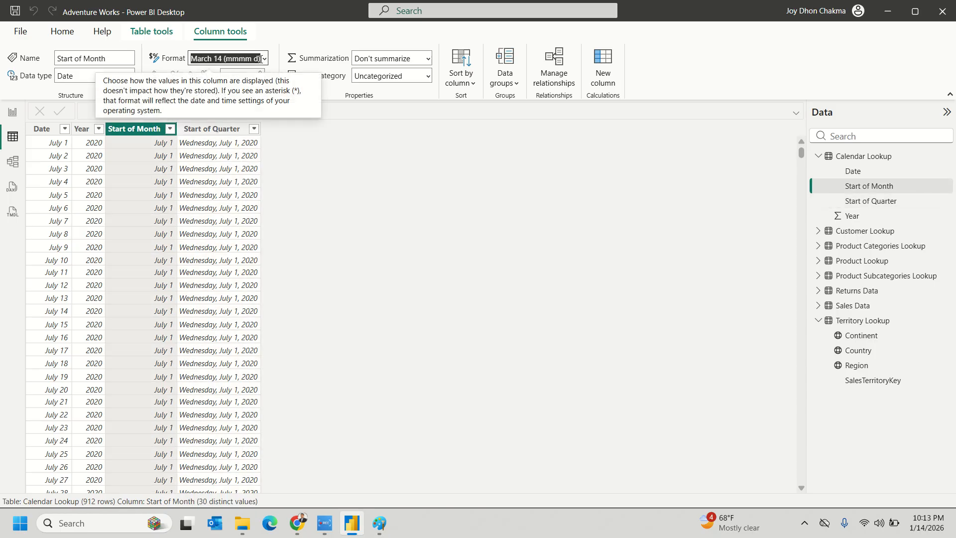
pyautogui.click(264, 59)
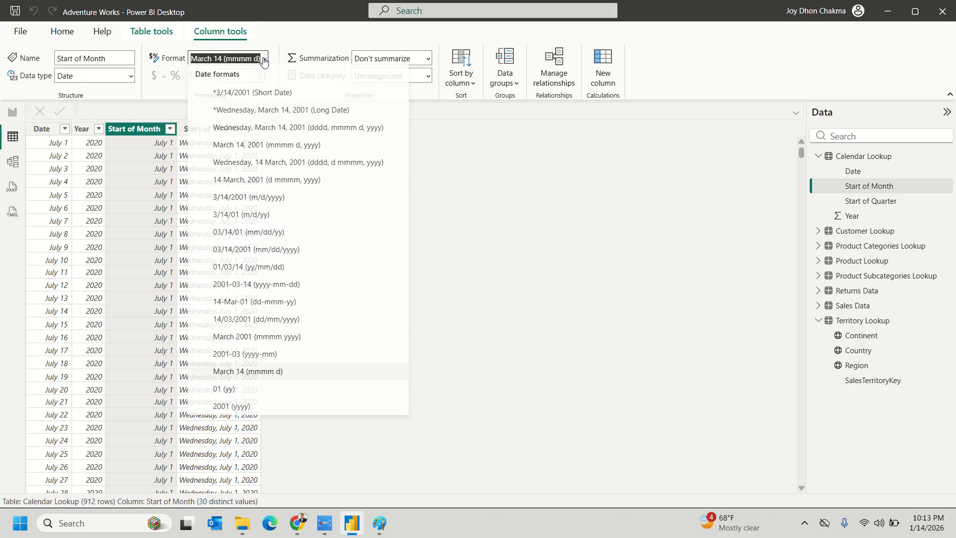
pyautogui.click(232, 338)
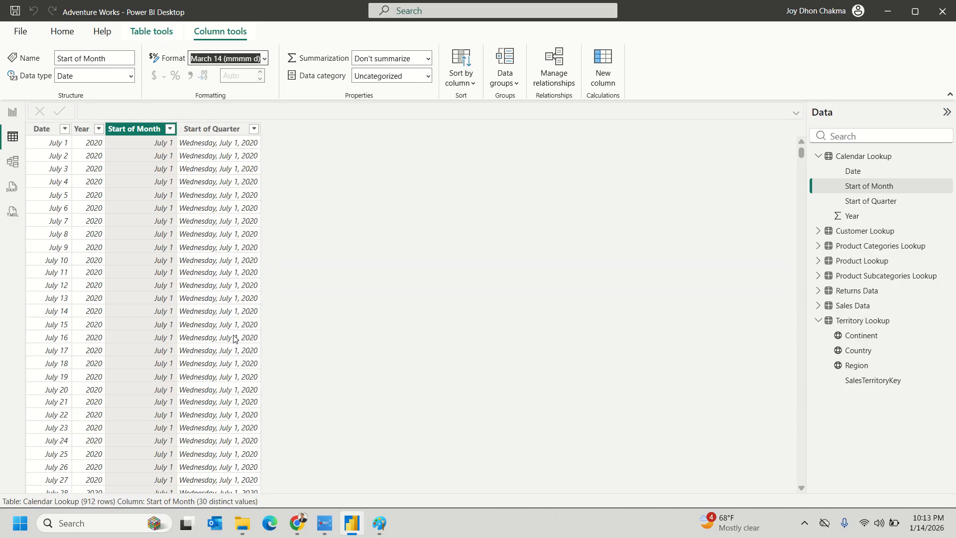
# - Reformat the Date and Start of Quarter columns as month and year, e.g. July 2020
pyautogui.click(42, 129)
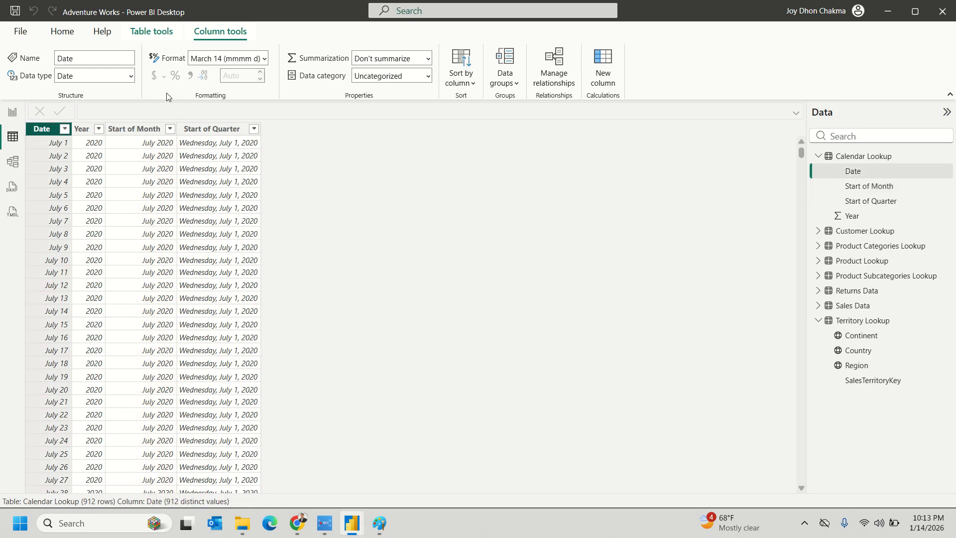
pyautogui.click(265, 59)
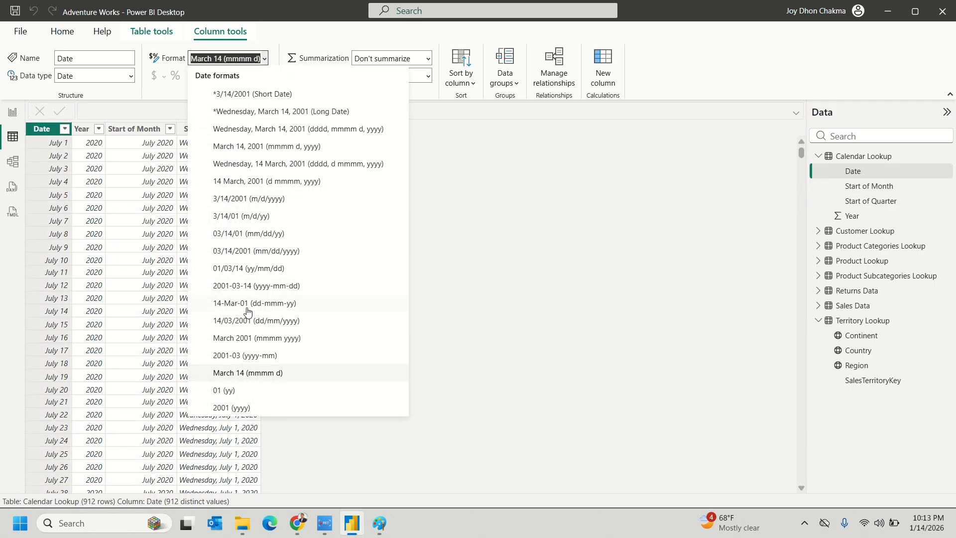
pyautogui.click(247, 341)
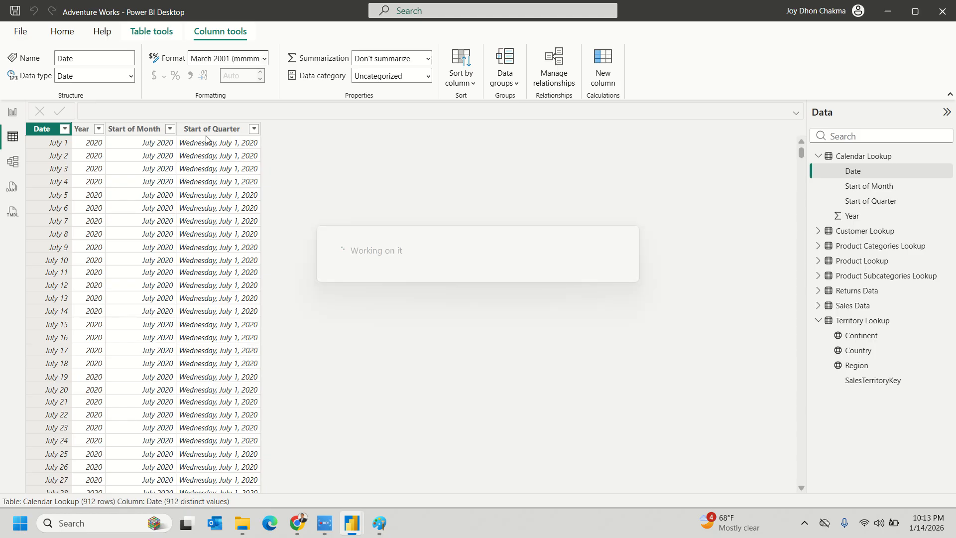
pyautogui.click(207, 130)
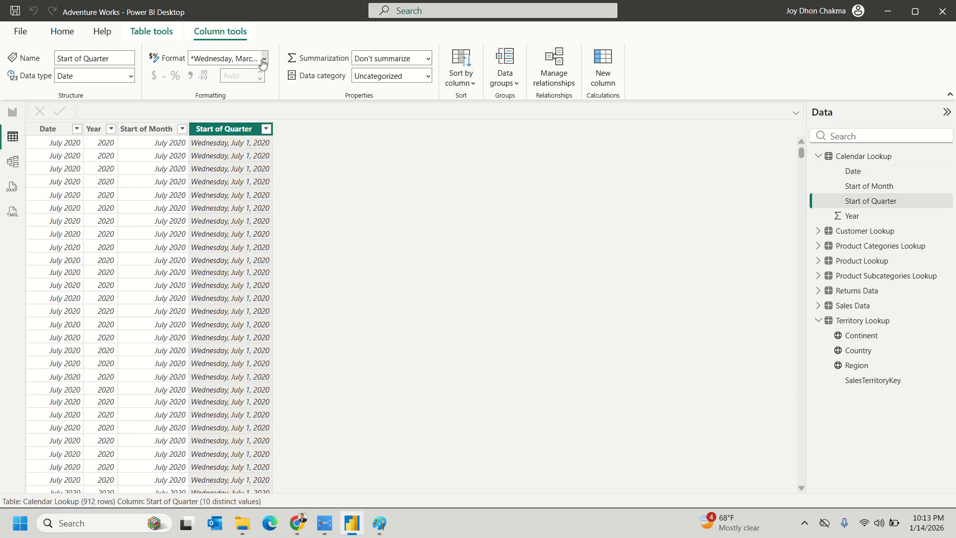
pyautogui.click(263, 60)
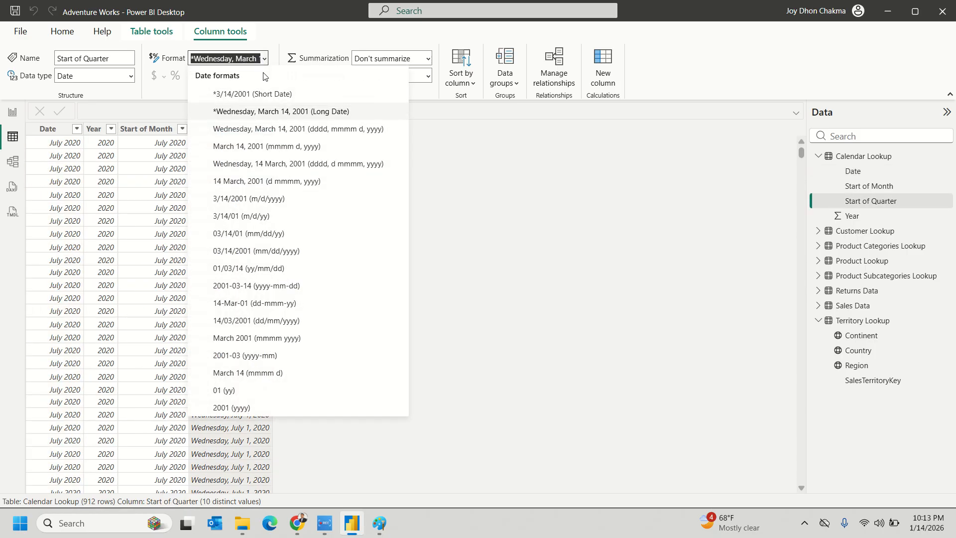
pyautogui.click(257, 338)
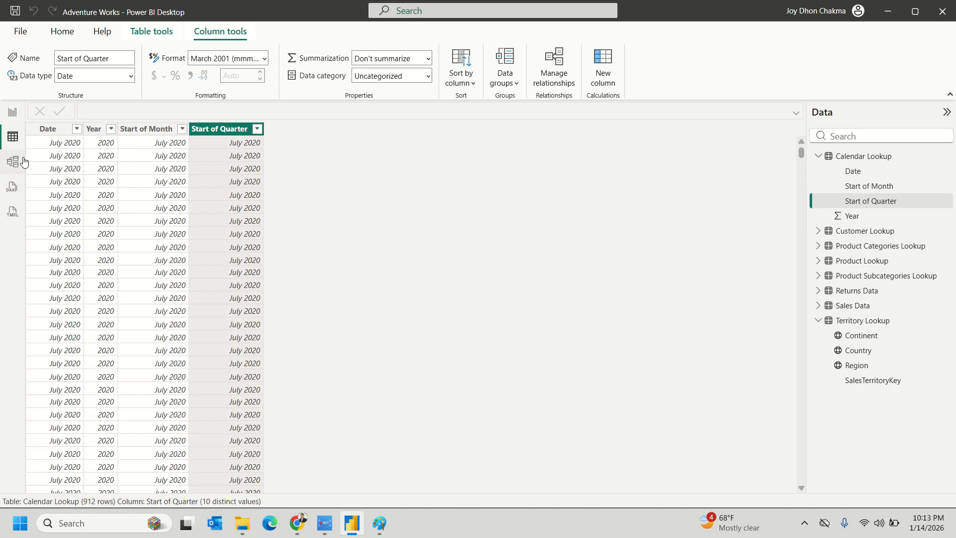
# - Switch from the Calendar Lookup table to Report view, showing the blank Page 1
pyautogui.click(13, 113)
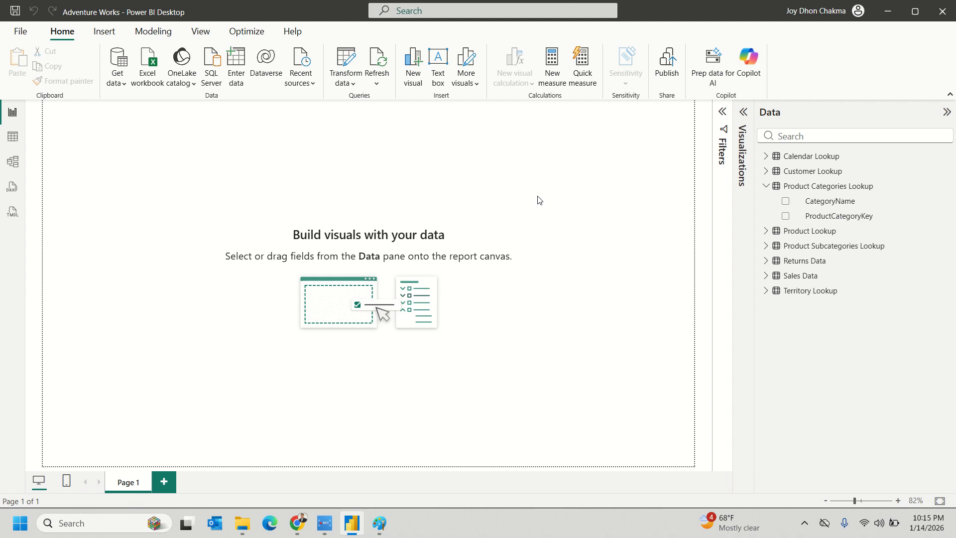
# - Minimize Power BI and the Adventure Works folder, then bring the MySQL Chrome window forward
pyautogui.click(888, 10)
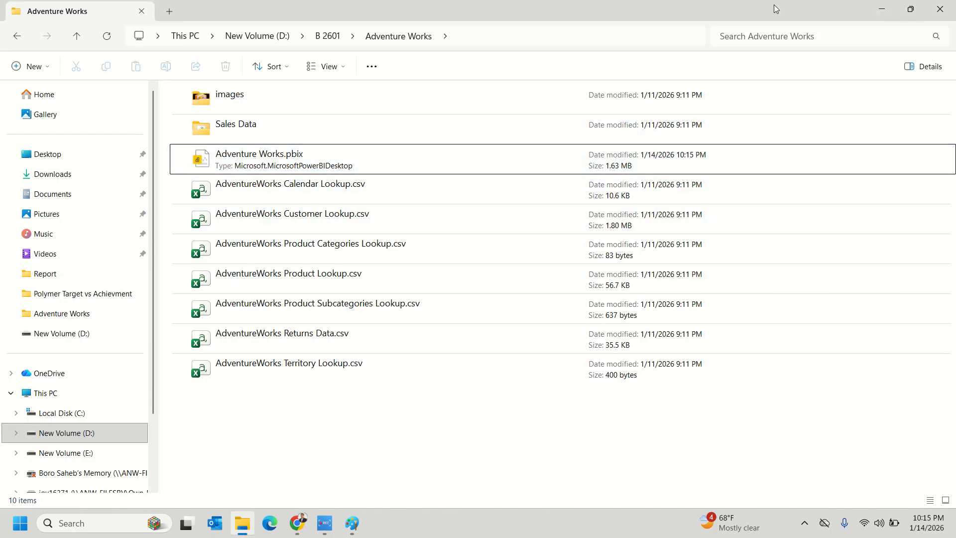
pyautogui.click(881, 8)
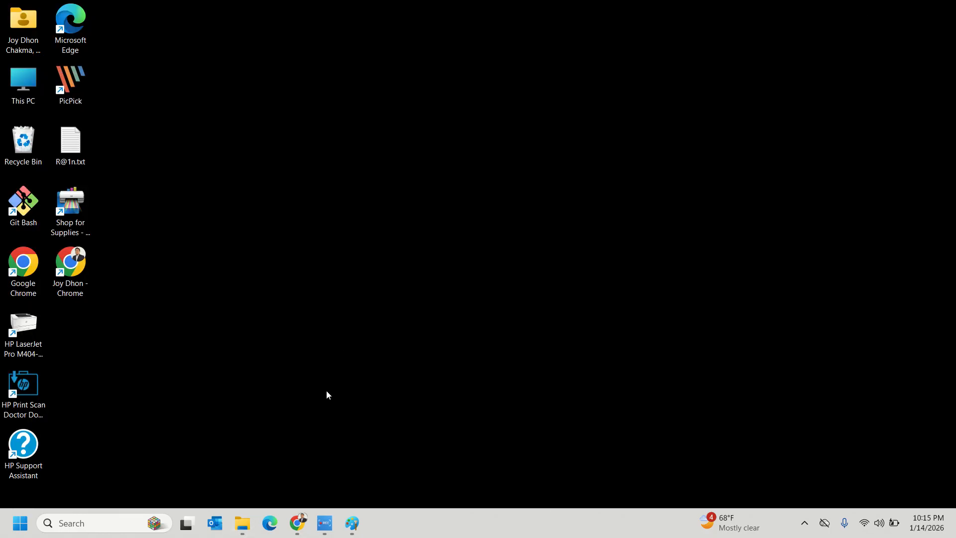
pyautogui.click(297, 520)
pyautogui.click(244, 465)
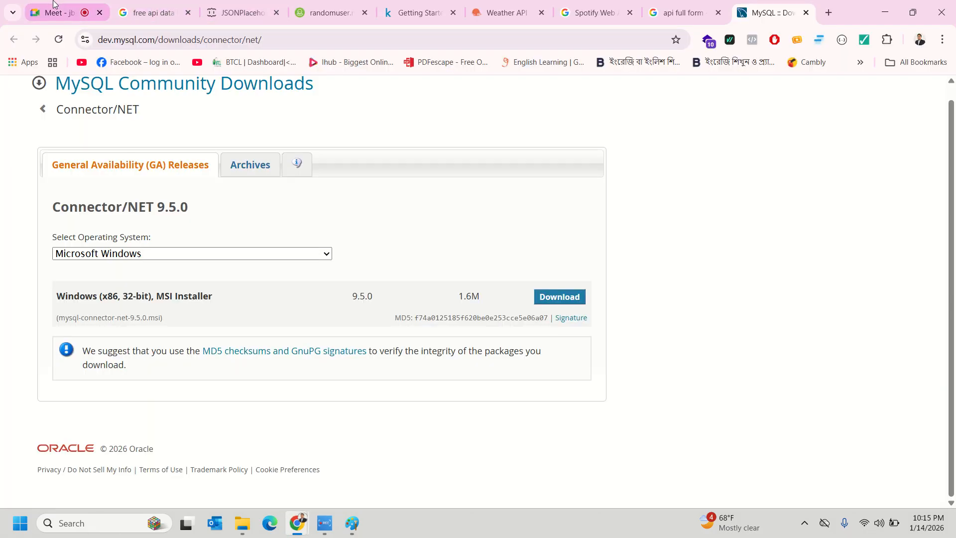
# - Go to the Google Meet tab and hang up the call
pyautogui.click(54, 12)
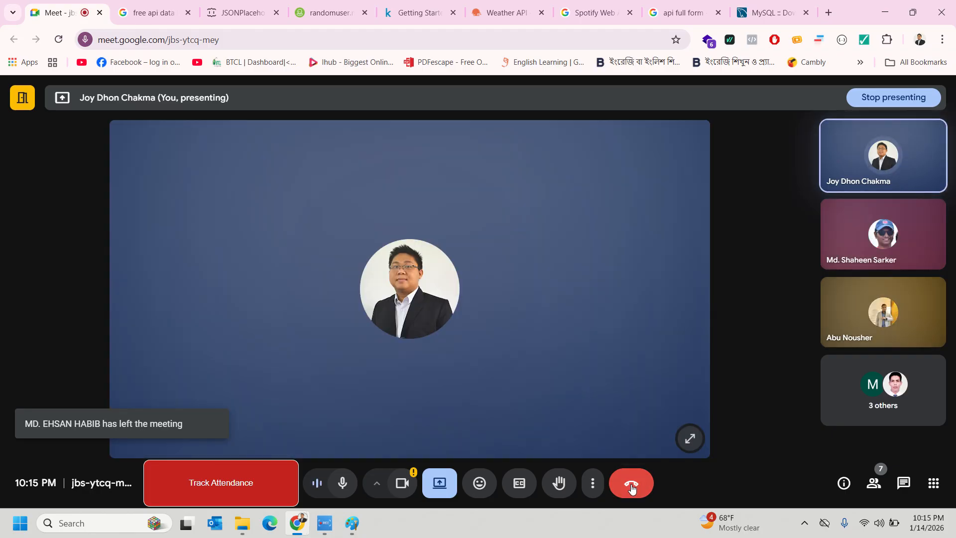
pyautogui.click(631, 487)
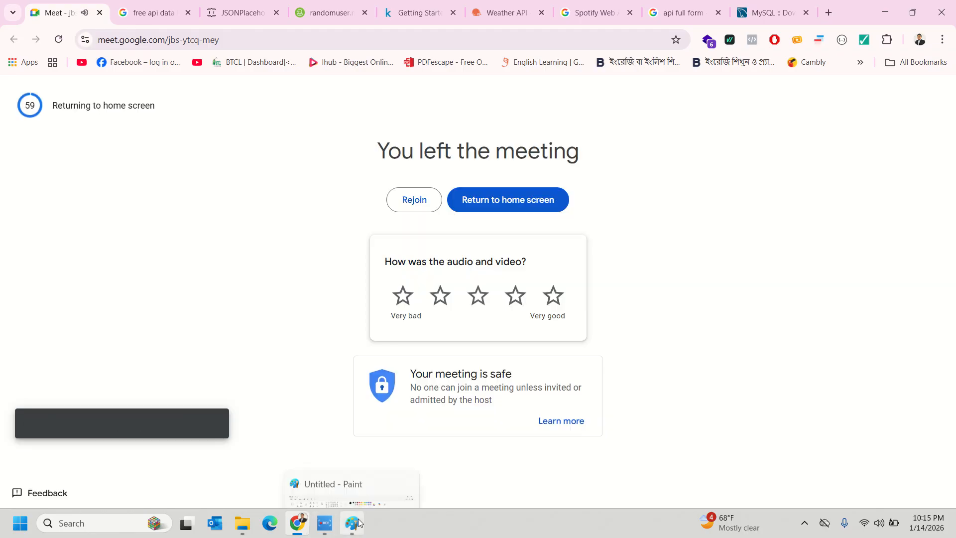